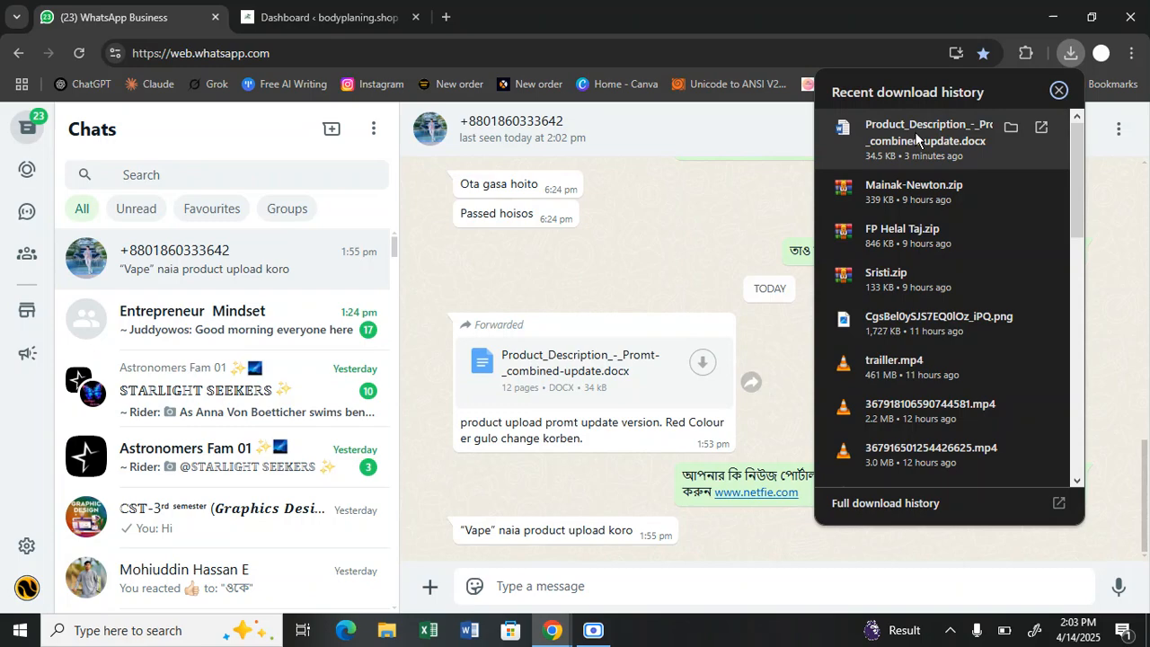
pyautogui.click(1053, 17)
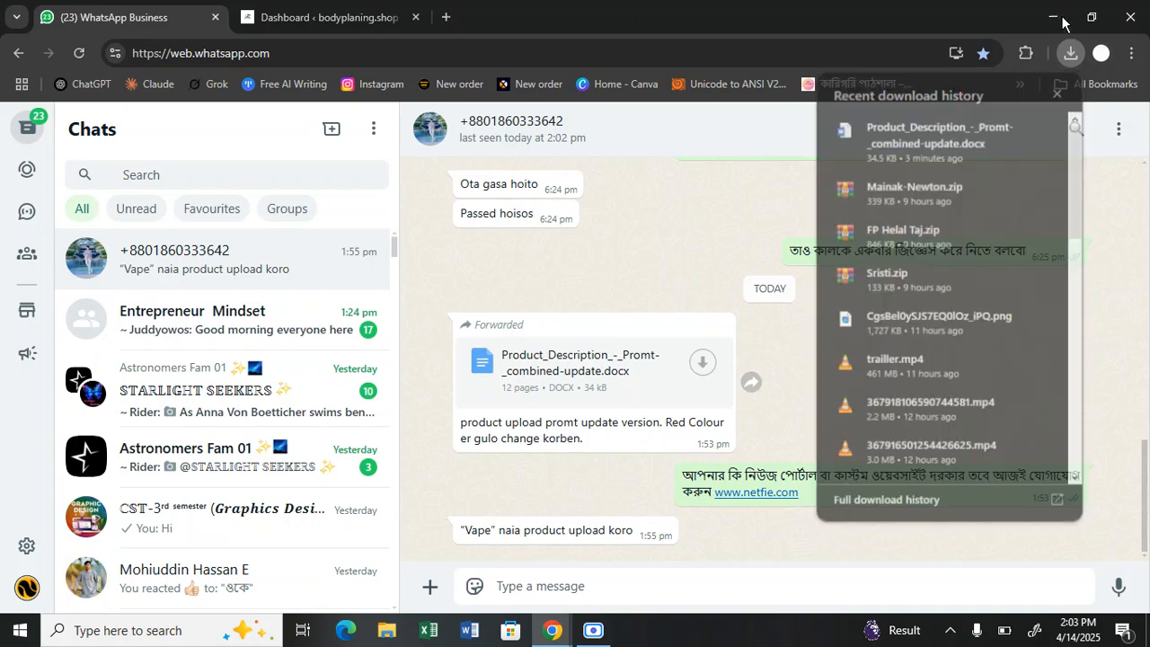
pyautogui.rightClick(550, 232)
pyautogui.click(491, 277)
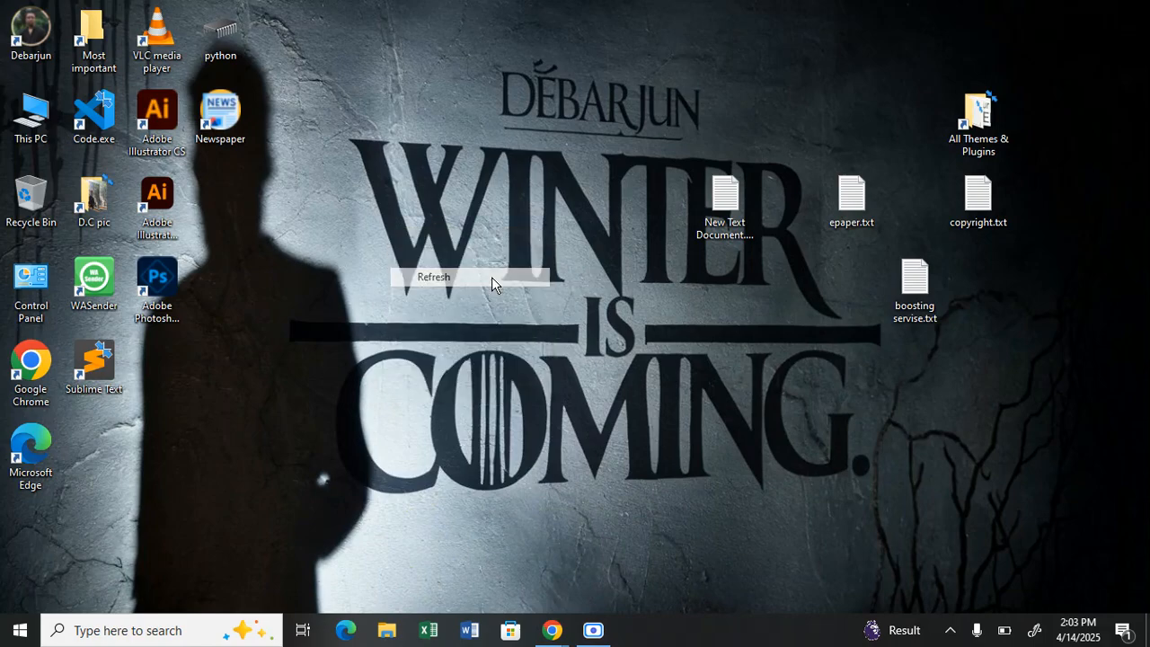
pyautogui.doubleClick(87, 40)
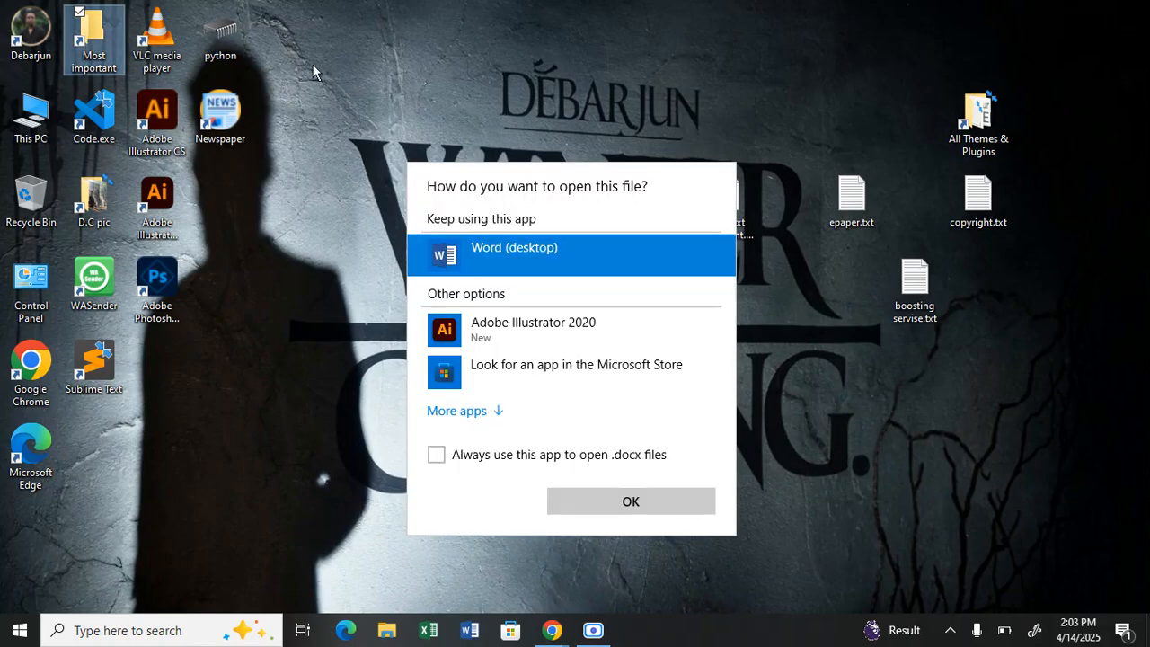
# Open the downloaded Product_Description_-_Promt-_combined-update.docx file with Word (desktop)
pyautogui.click(495, 411)
pyautogui.scroll(-4, 504, 342)
pyautogui.scroll(5, 503, 341)
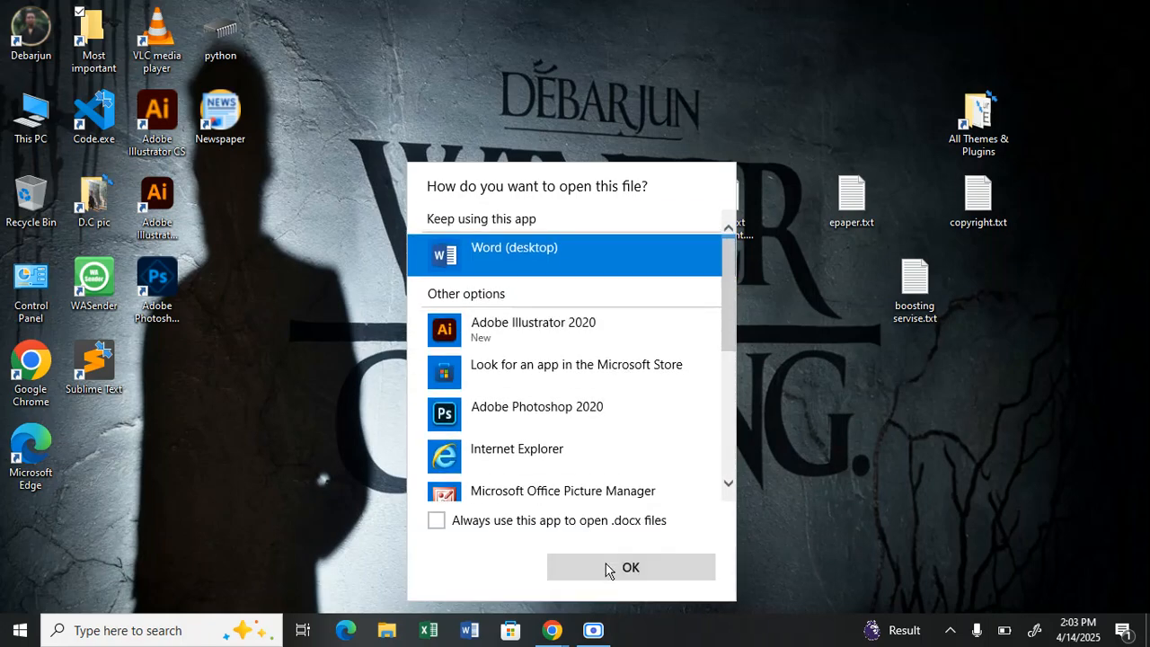
pyautogui.click(608, 567)
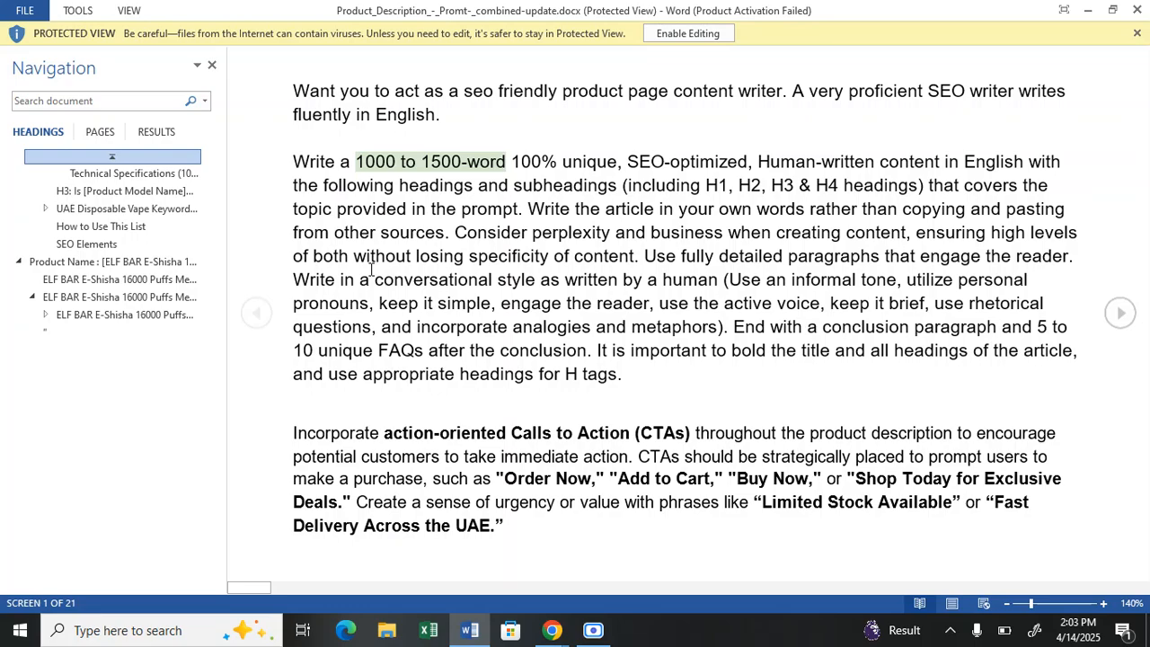
# Show the document's pages as thumbnails for navigation and close the Office Activation Wizard
pyautogui.scroll(-5, 371, 270)
pyautogui.scroll(5, 256, 315)
pyautogui.click(162, 175)
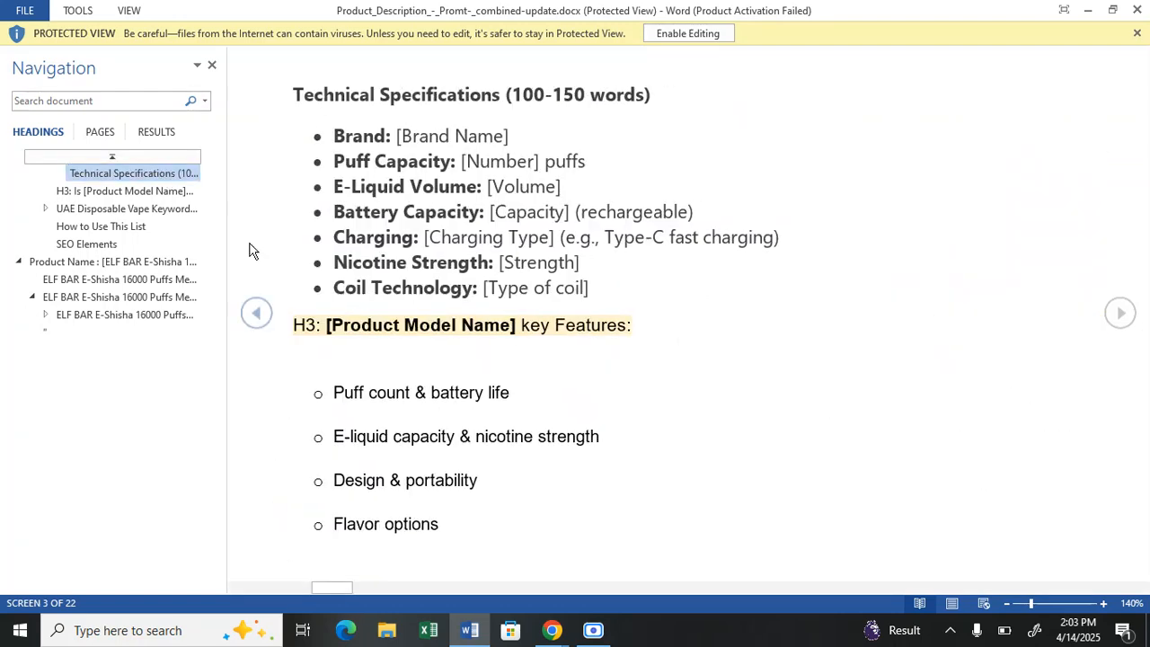
pyautogui.click(101, 133)
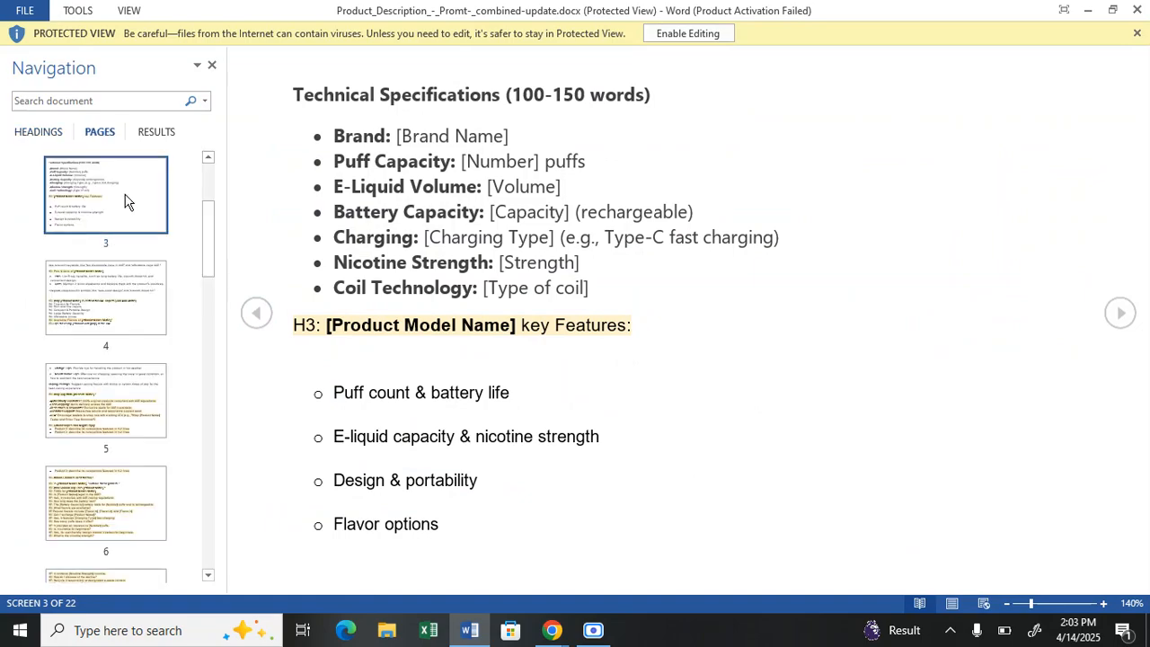
pyautogui.scroll(3, 129, 202)
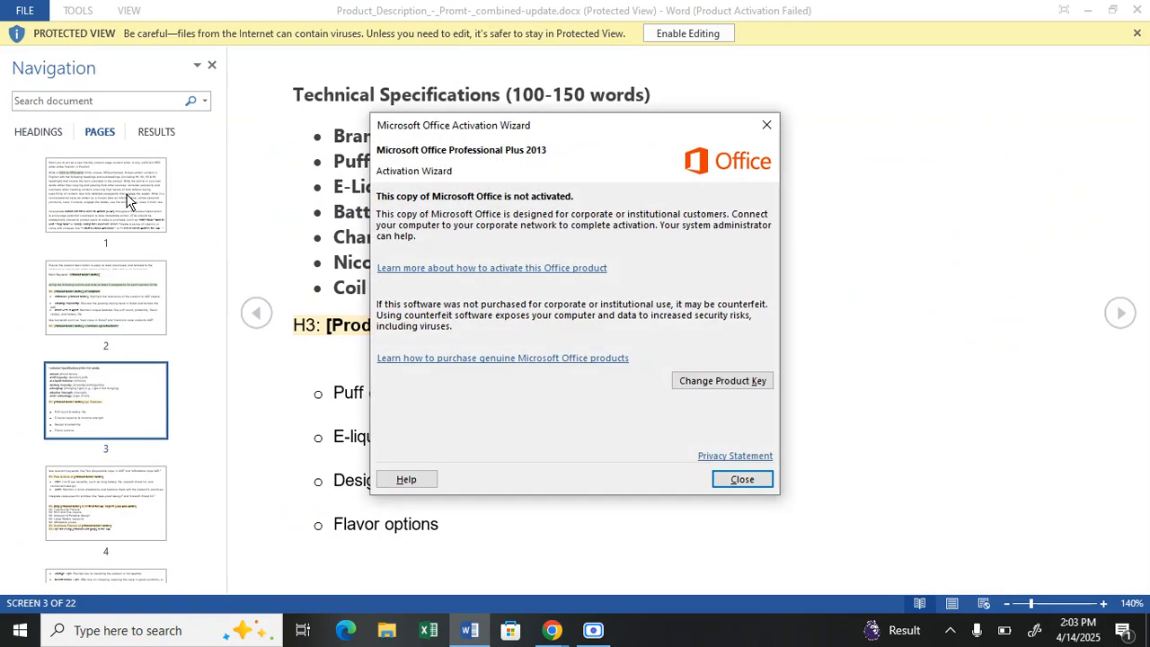
pyautogui.click(729, 477)
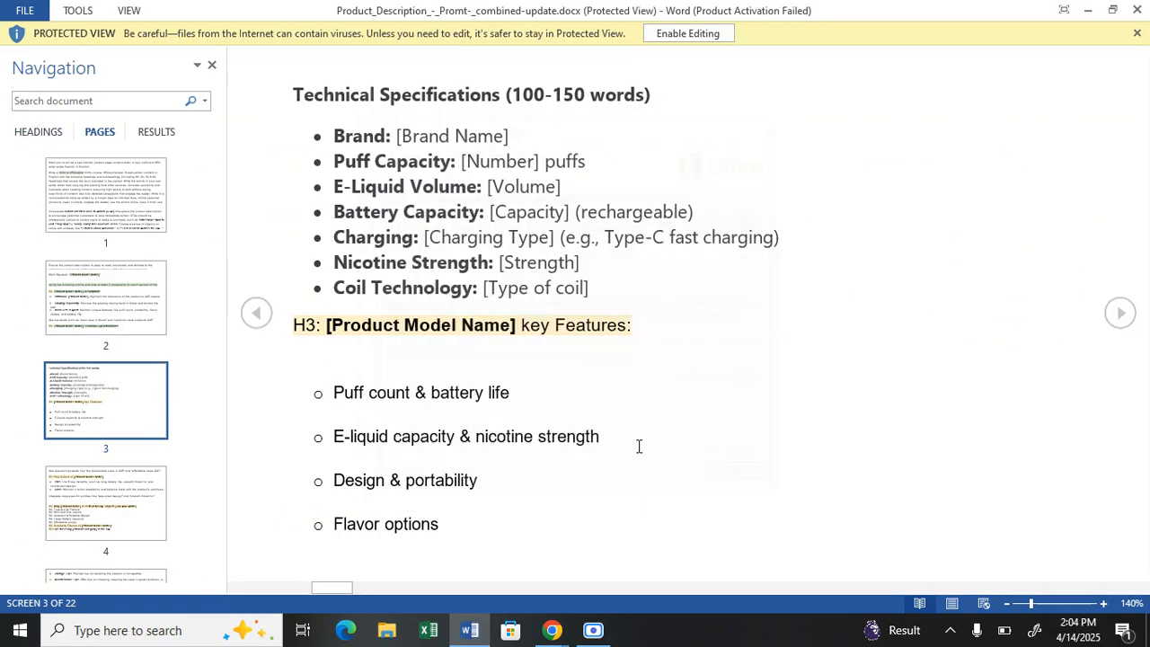
# Review the prompt's writing instructions and the product description outline on pages 1 to 7 of the document
pyautogui.click(114, 208)
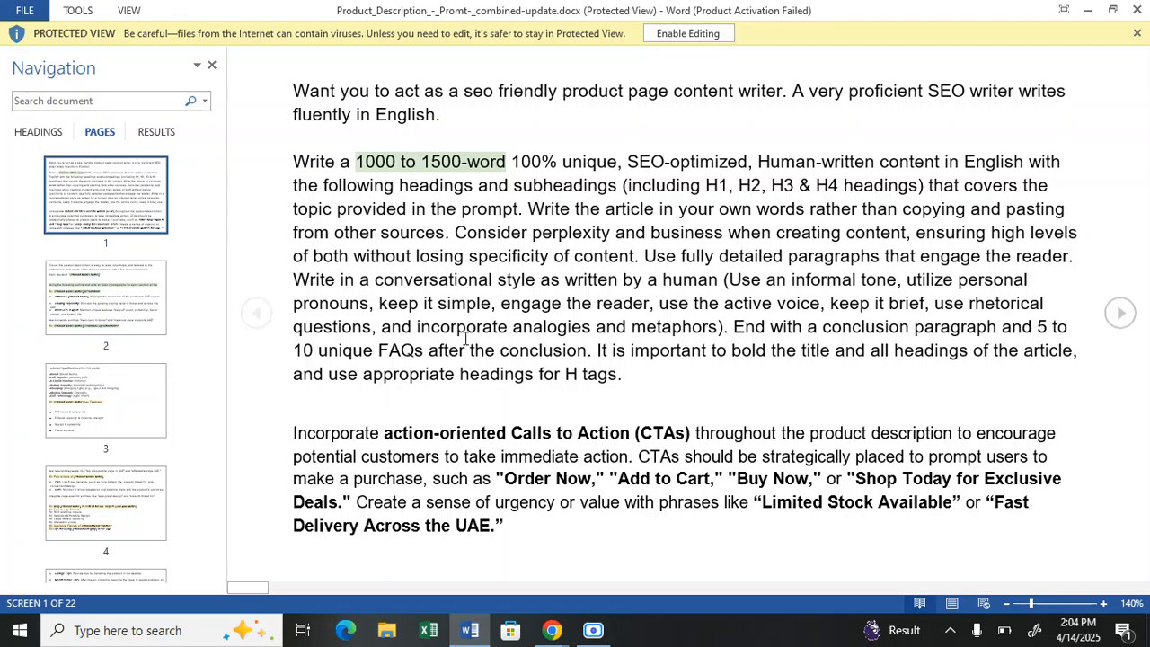
pyautogui.scroll(-1, 377, 427)
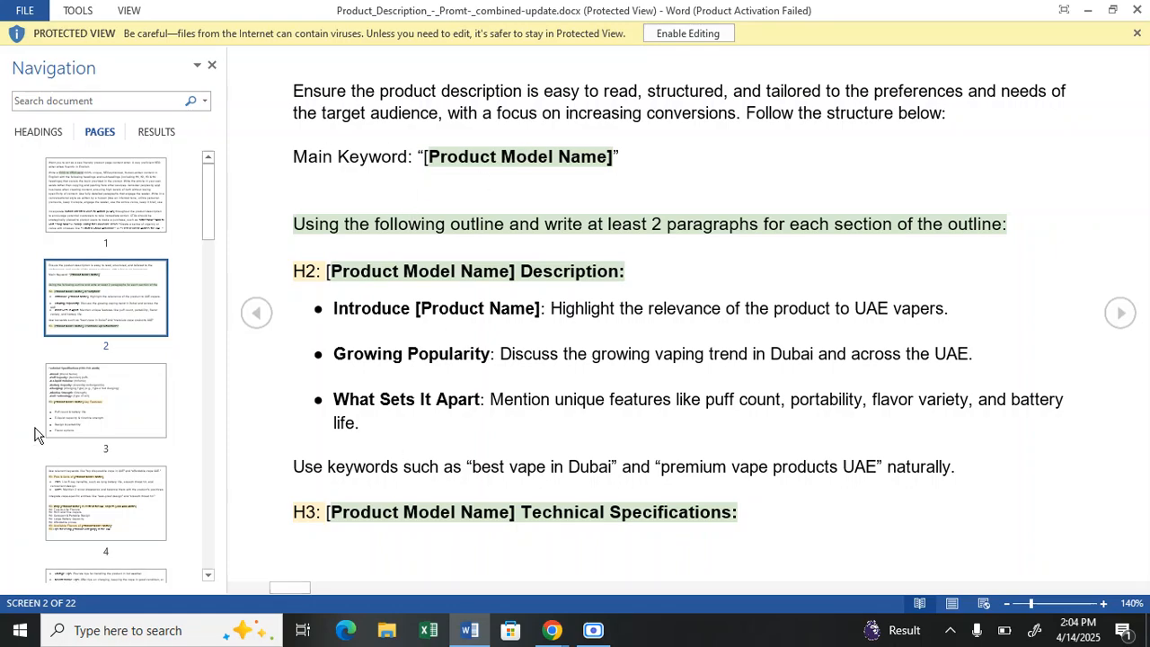
pyautogui.click(128, 409)
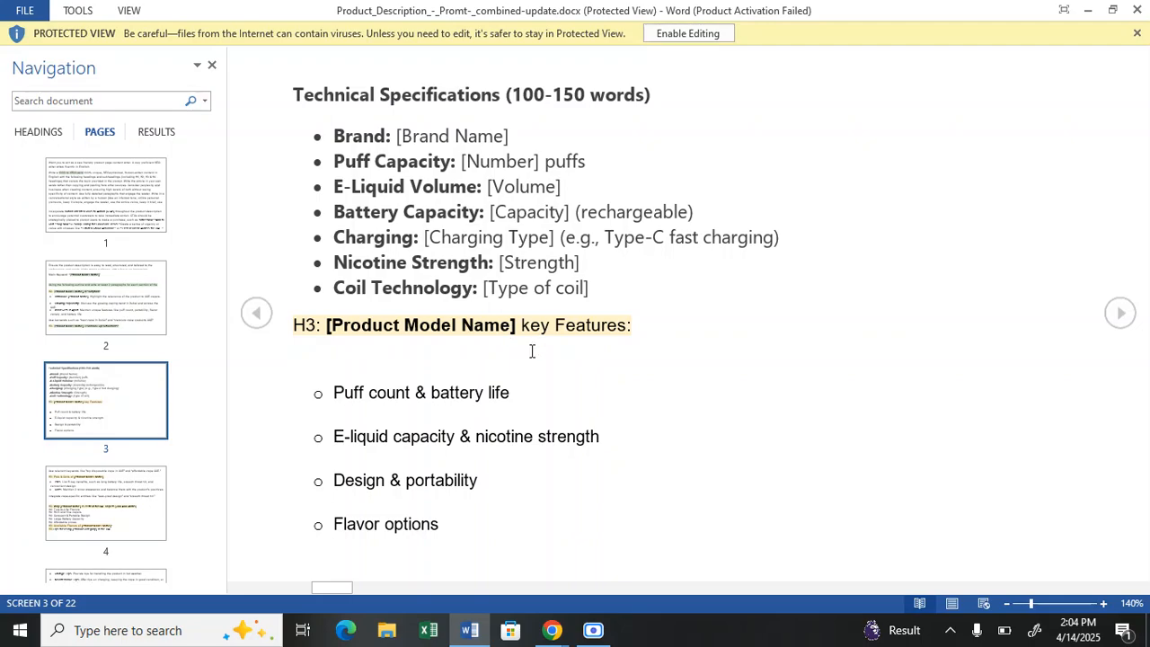
pyautogui.click(139, 503)
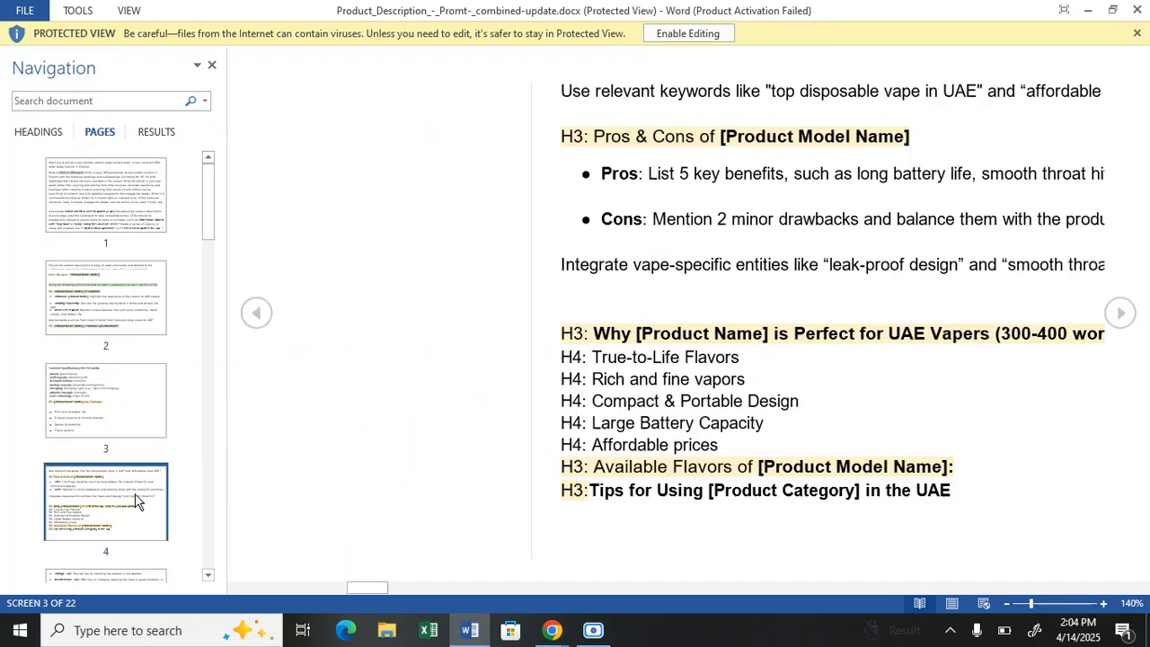
pyautogui.scroll(-2, 136, 502)
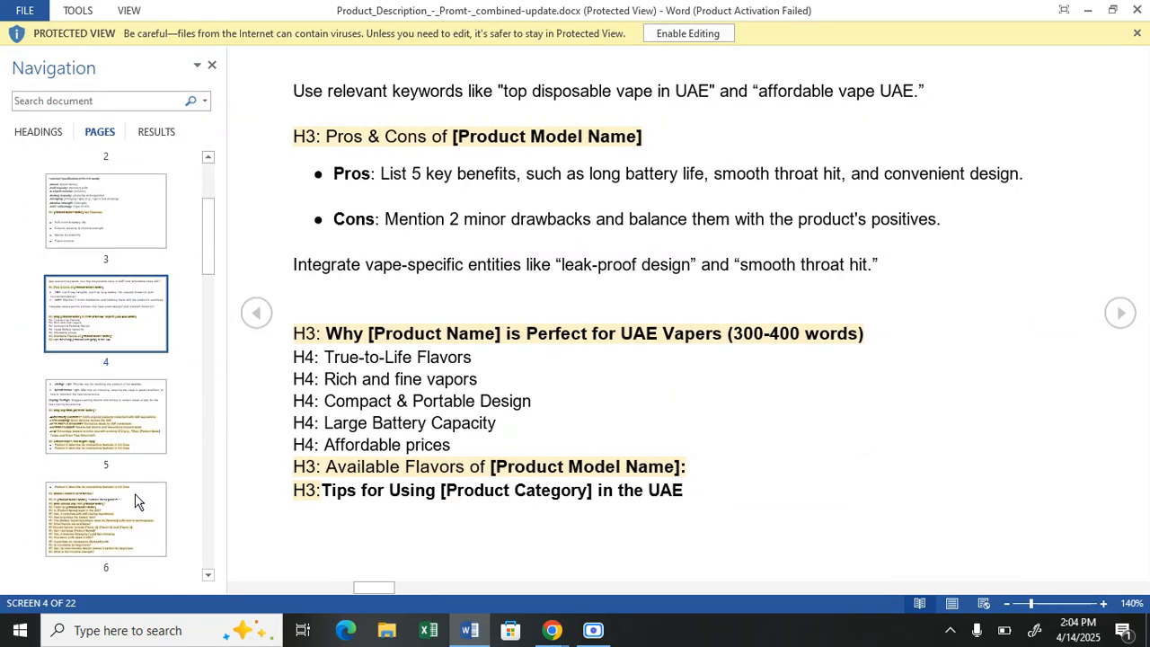
pyautogui.click(112, 440)
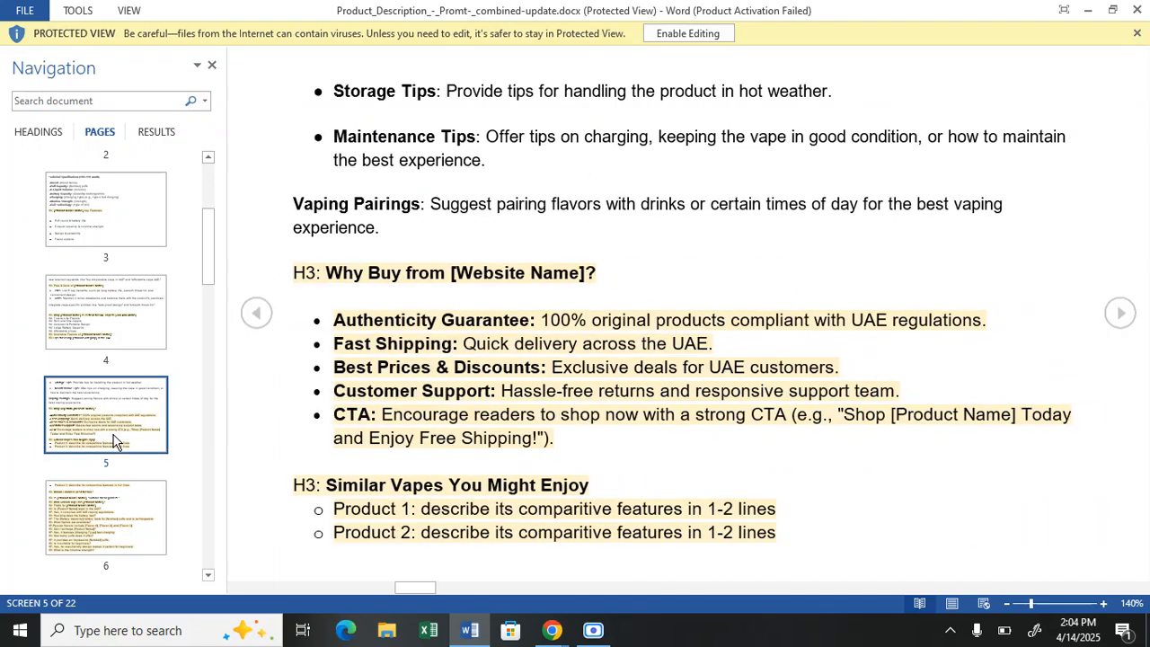
pyautogui.scroll(-2, 114, 441)
pyautogui.click(106, 346)
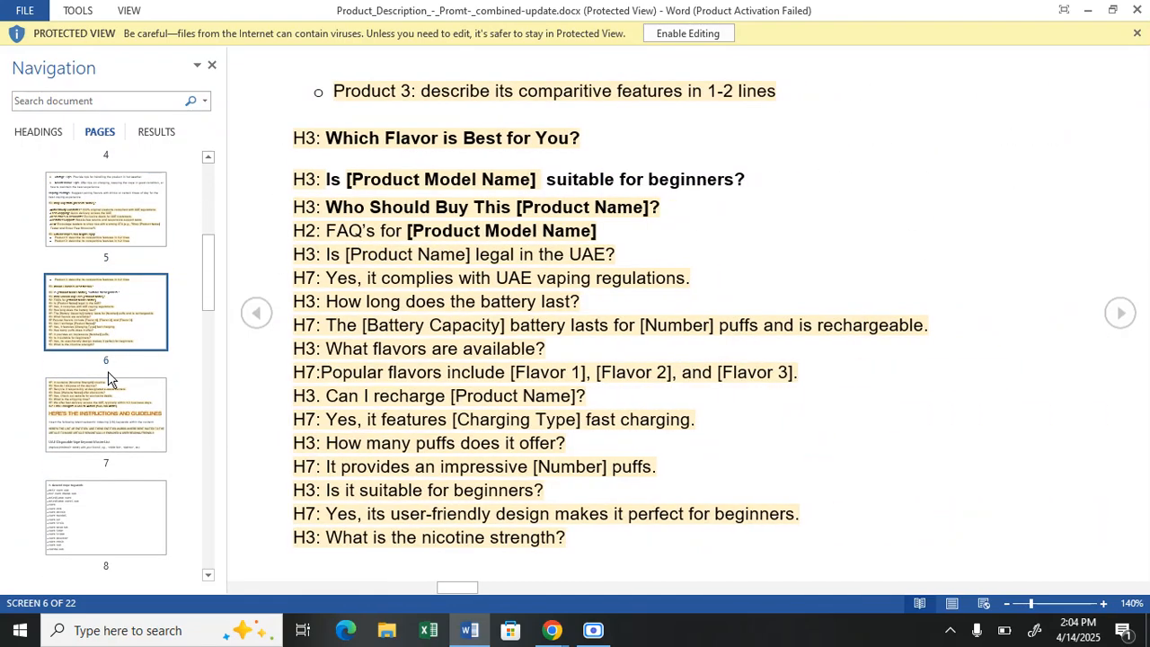
pyautogui.click(113, 403)
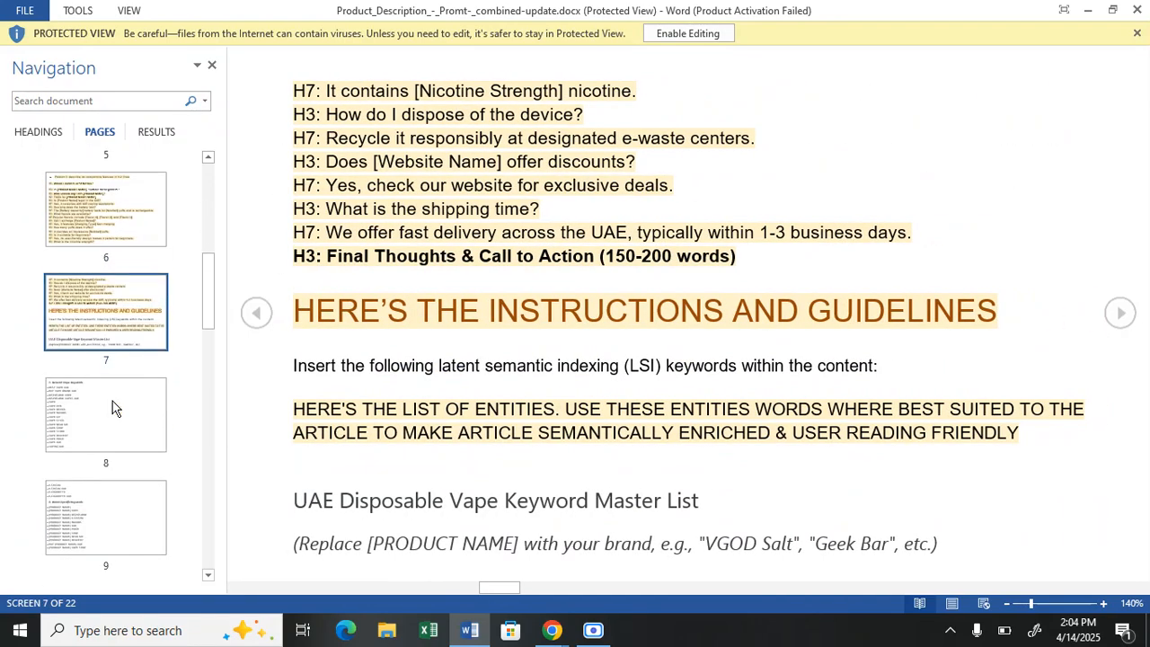
# Look through the UAE vape keyword lists and entity terms on pages 8 to 16 of the document
pyautogui.click(113, 401)
pyautogui.click(123, 503)
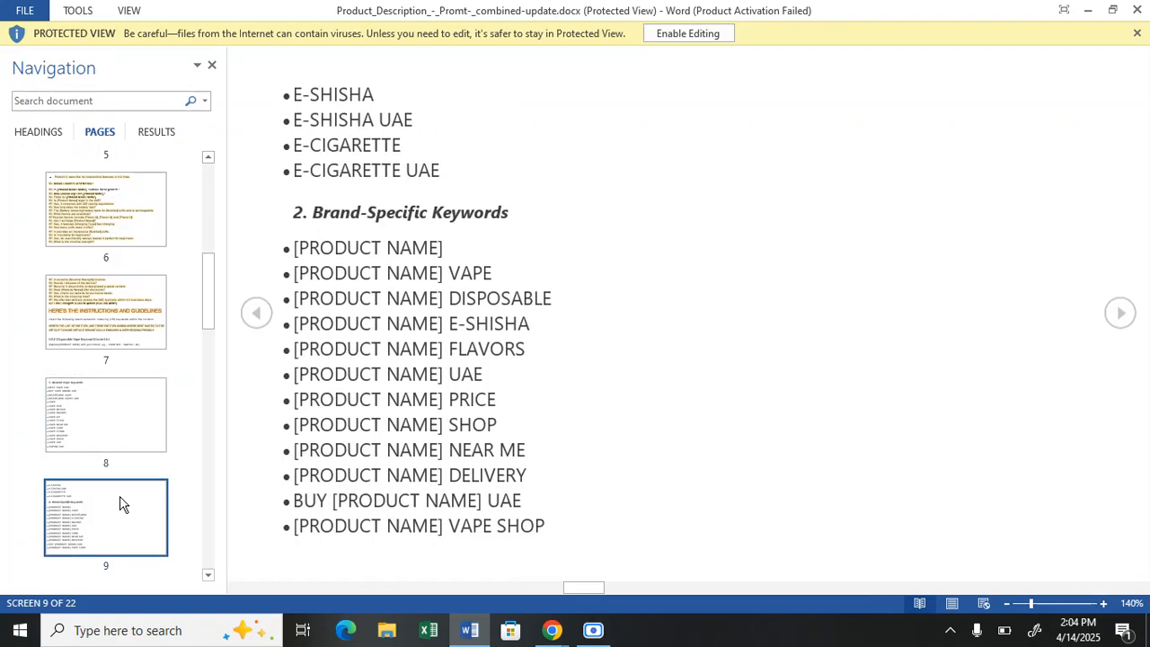
pyautogui.click(118, 503)
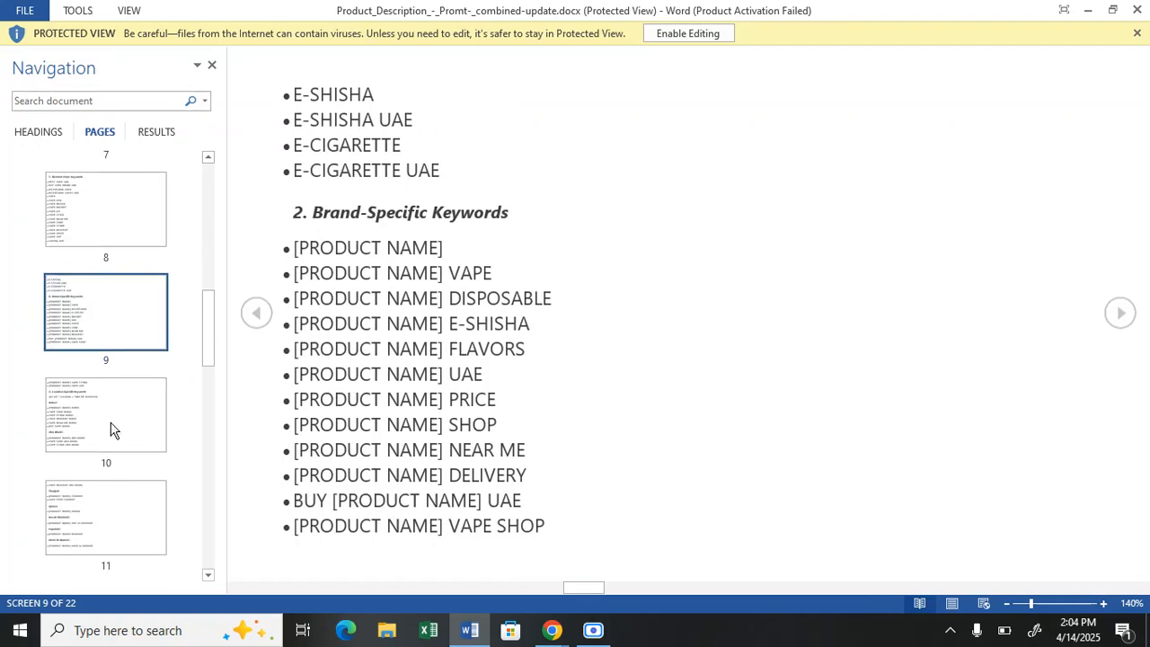
pyautogui.click(116, 493)
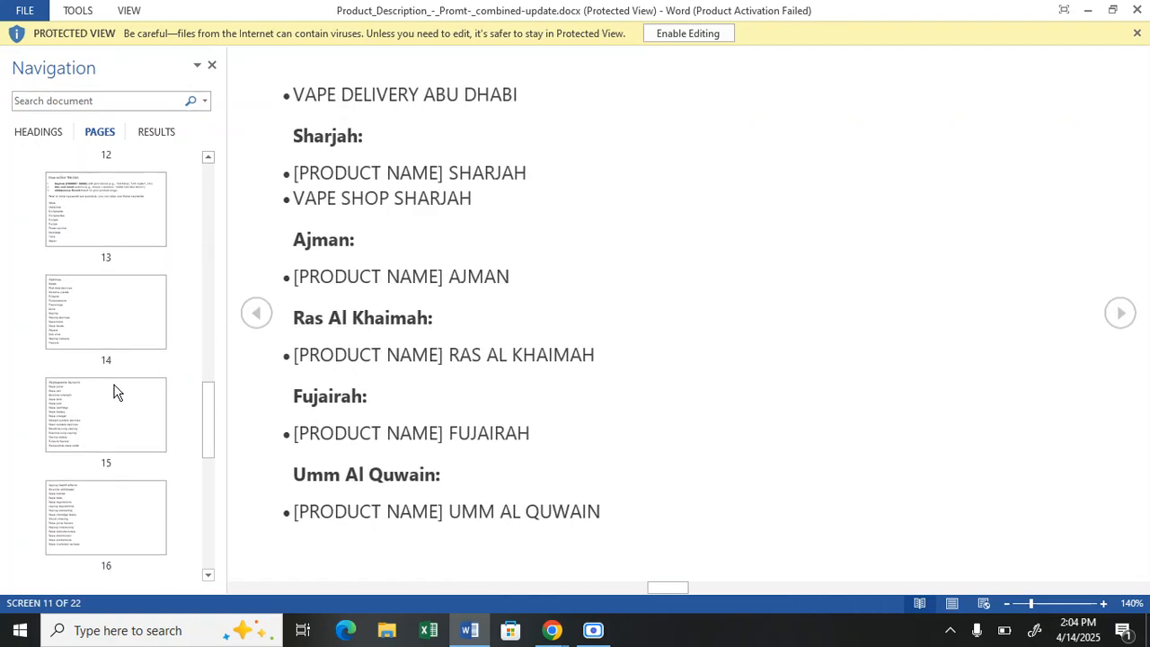
pyautogui.click(126, 429)
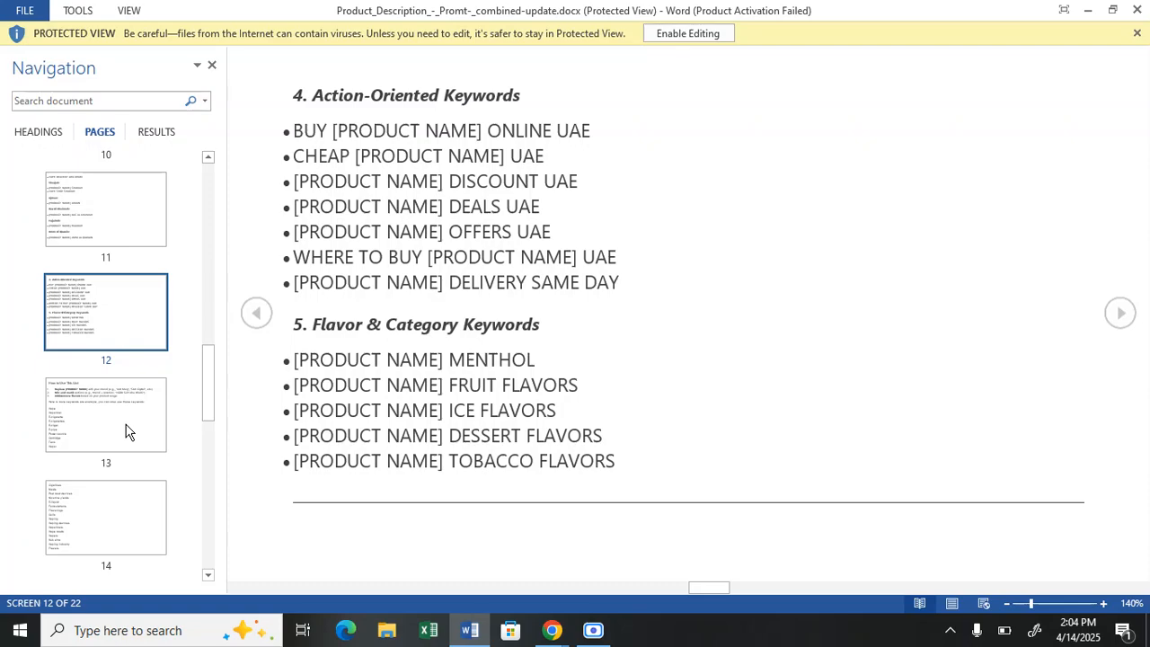
pyautogui.click(126, 431)
pyautogui.click(128, 486)
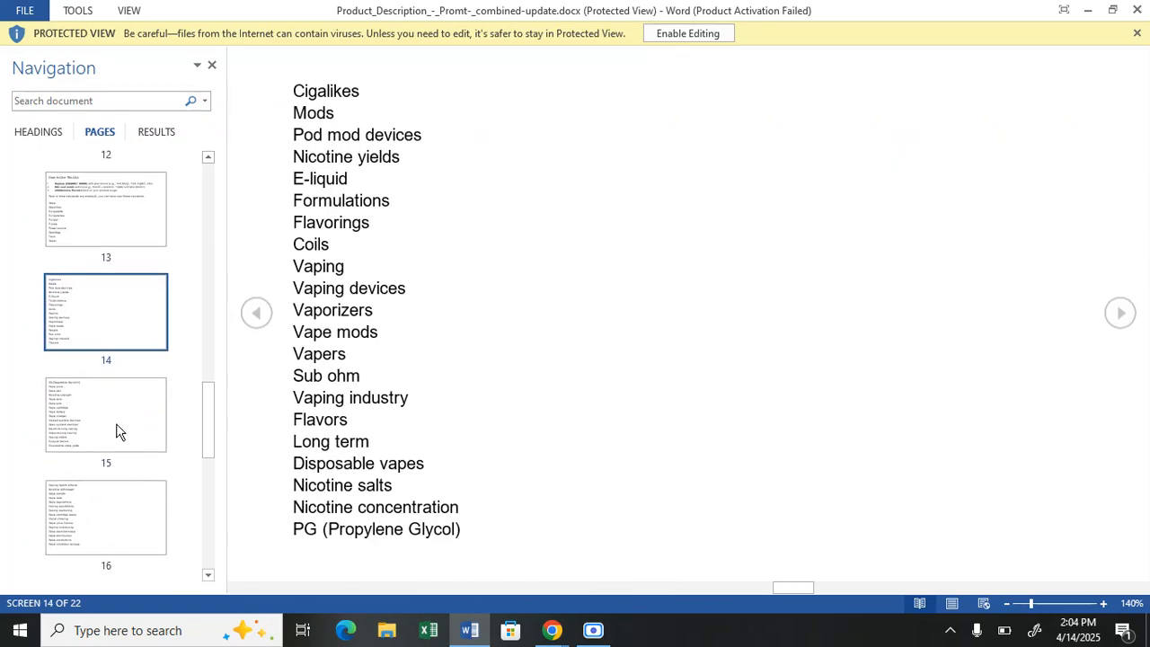
pyautogui.click(119, 435)
pyautogui.click(128, 493)
pyautogui.scroll(-3, 129, 477)
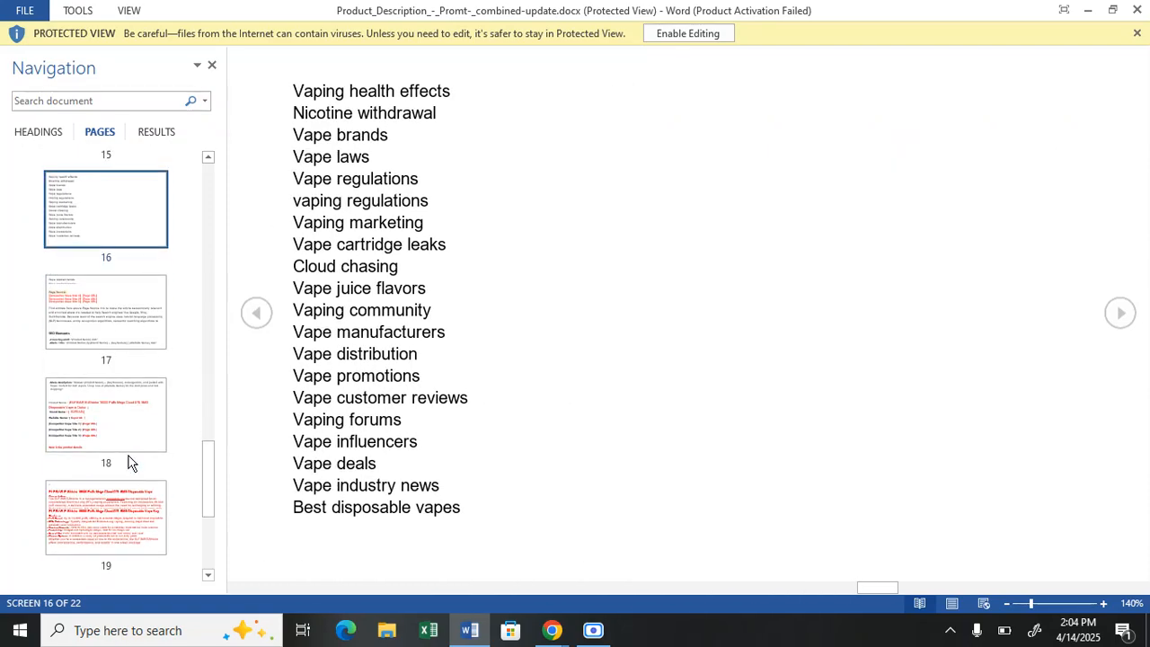
pyautogui.scroll(5, 811, 275)
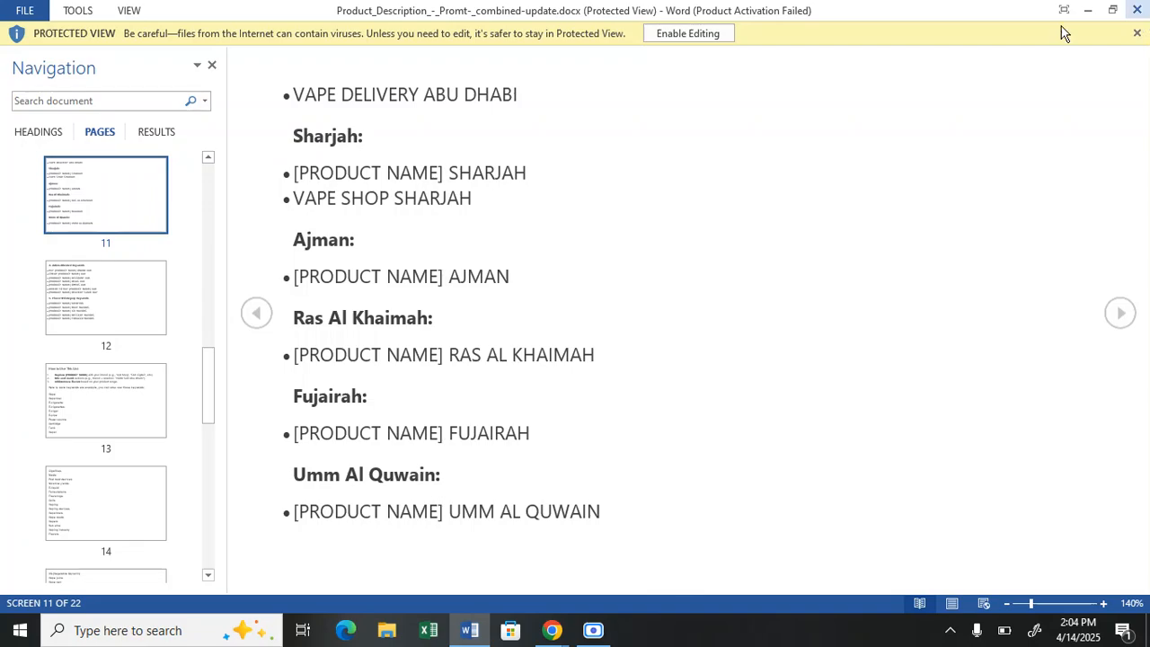
# Close the Word document and open ChatGPT in a new Chrome tab
pyautogui.click(1137, 9)
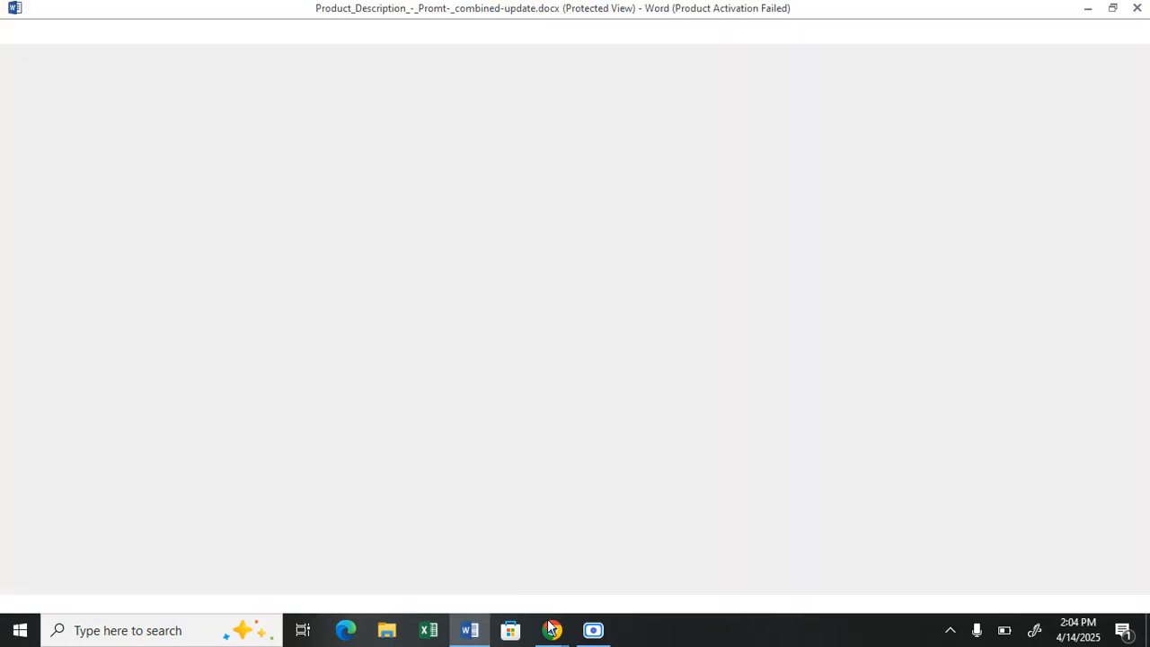
pyautogui.moveTo(552, 629)
pyautogui.click(501, 557)
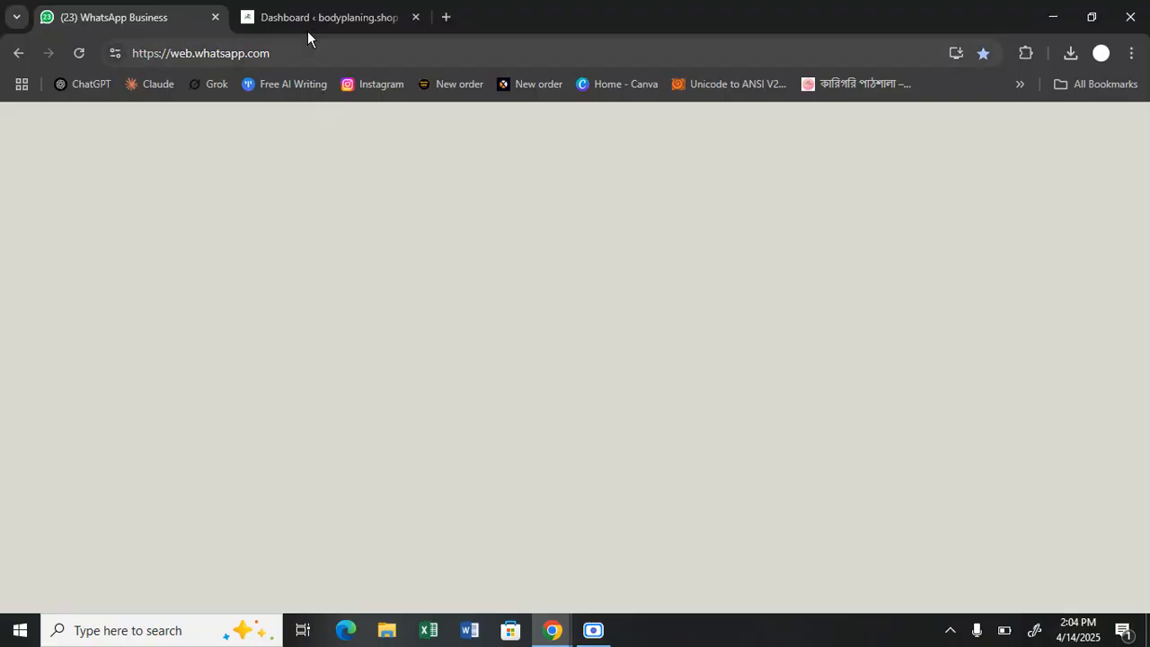
pyautogui.click(306, 20)
pyautogui.click(446, 16)
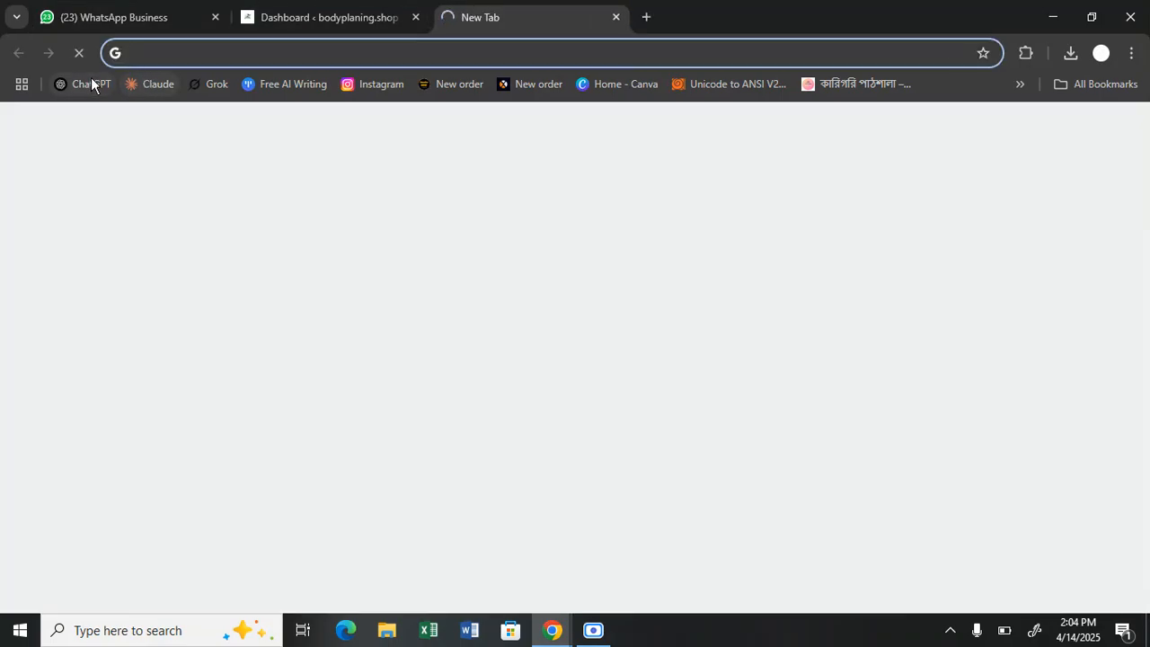
pyautogui.click(90, 84)
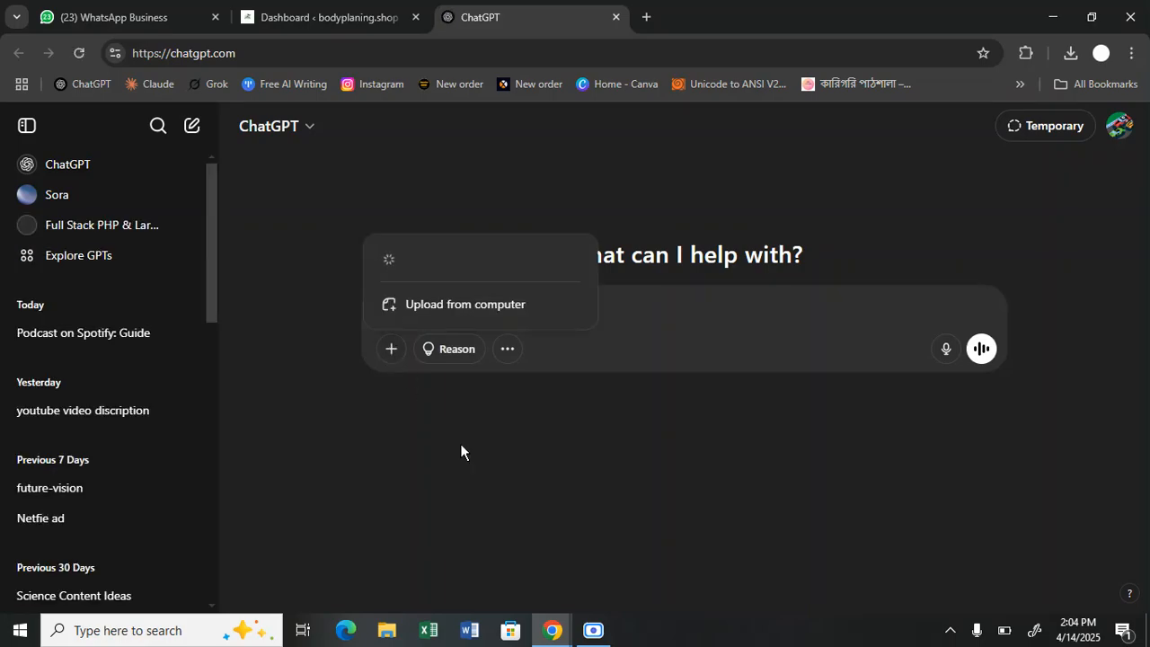
# Attach the product description prompt document from the Downloades folder to the new chat
pyautogui.click(456, 310)
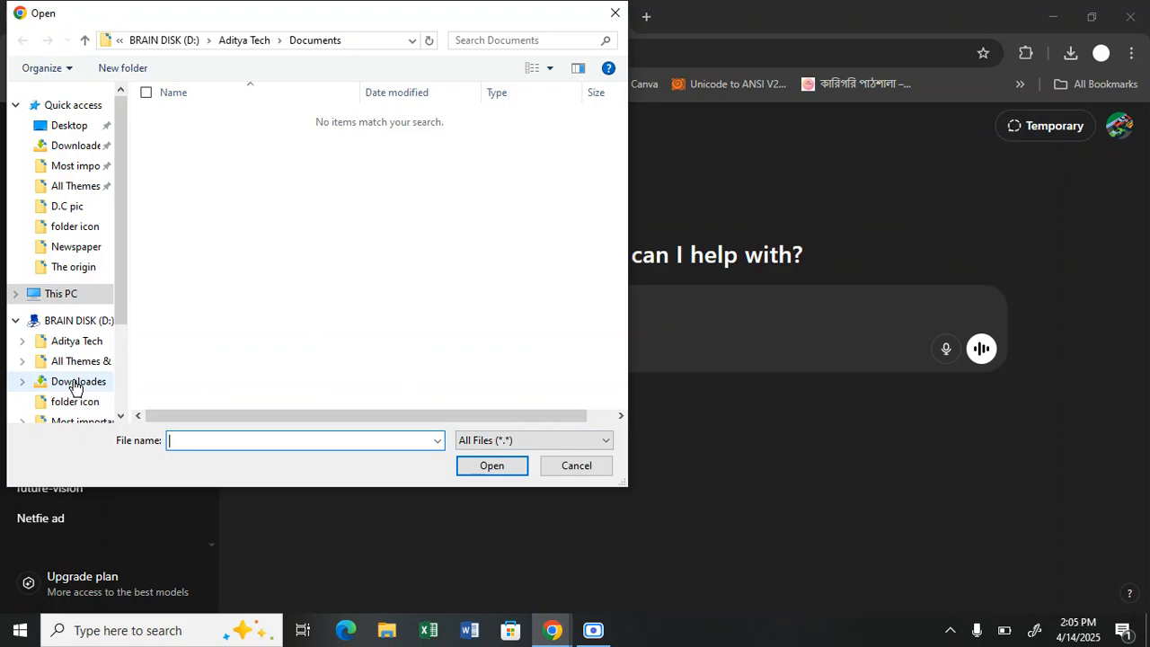
pyautogui.click(76, 386)
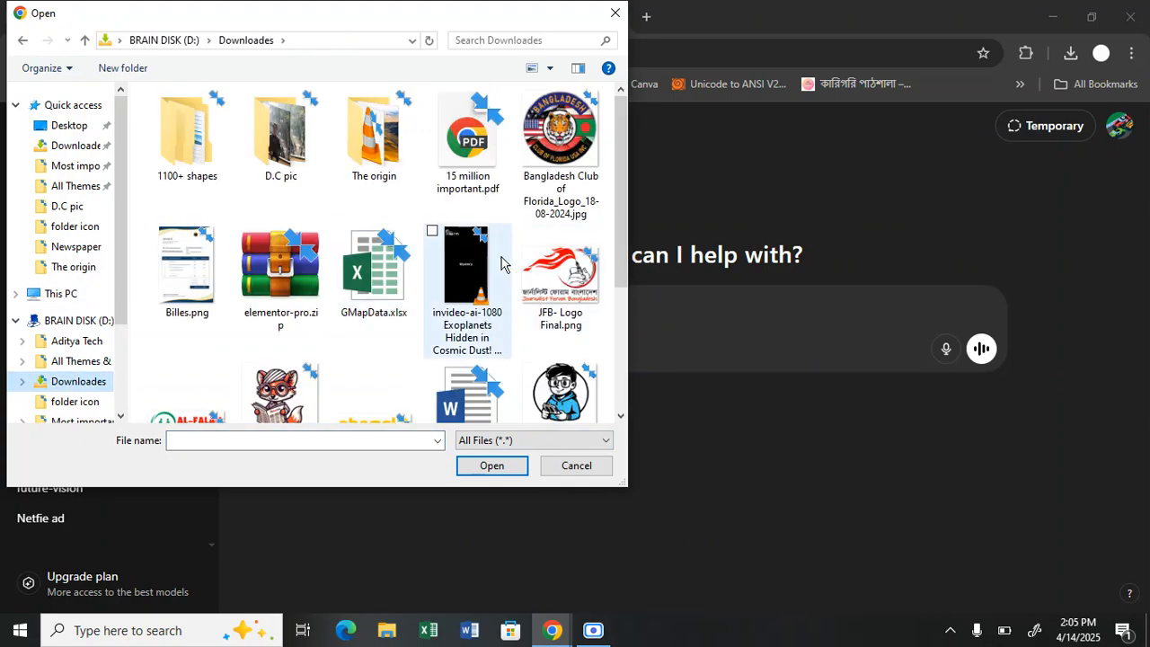
pyautogui.scroll(-1, 467, 287)
pyautogui.click(460, 321)
pyautogui.click(464, 467)
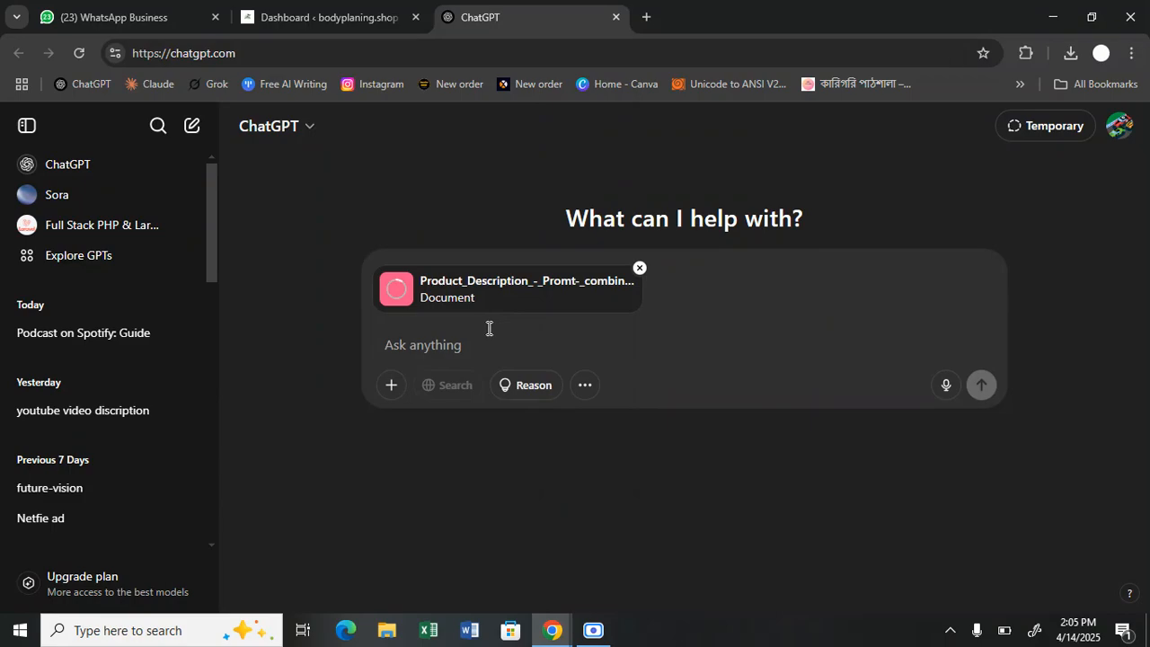
# Begin the chat message with "hi act as an professional product uploder in wordpress ecommmerse site"
pyautogui.write('hi')
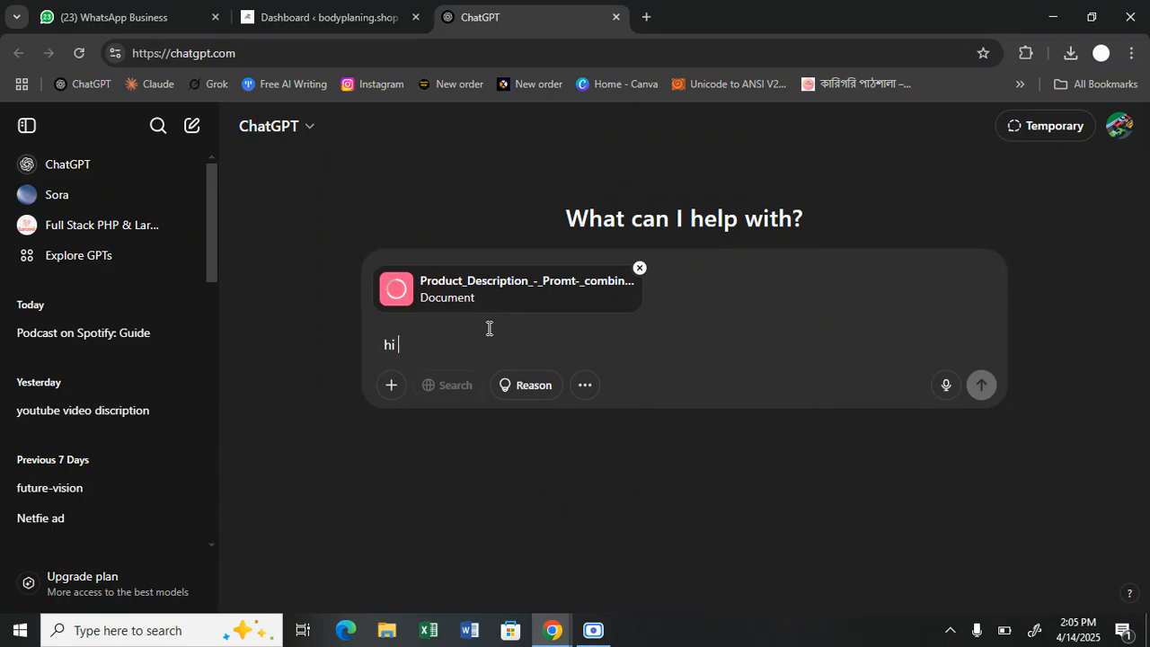
pyautogui.write(' ac')
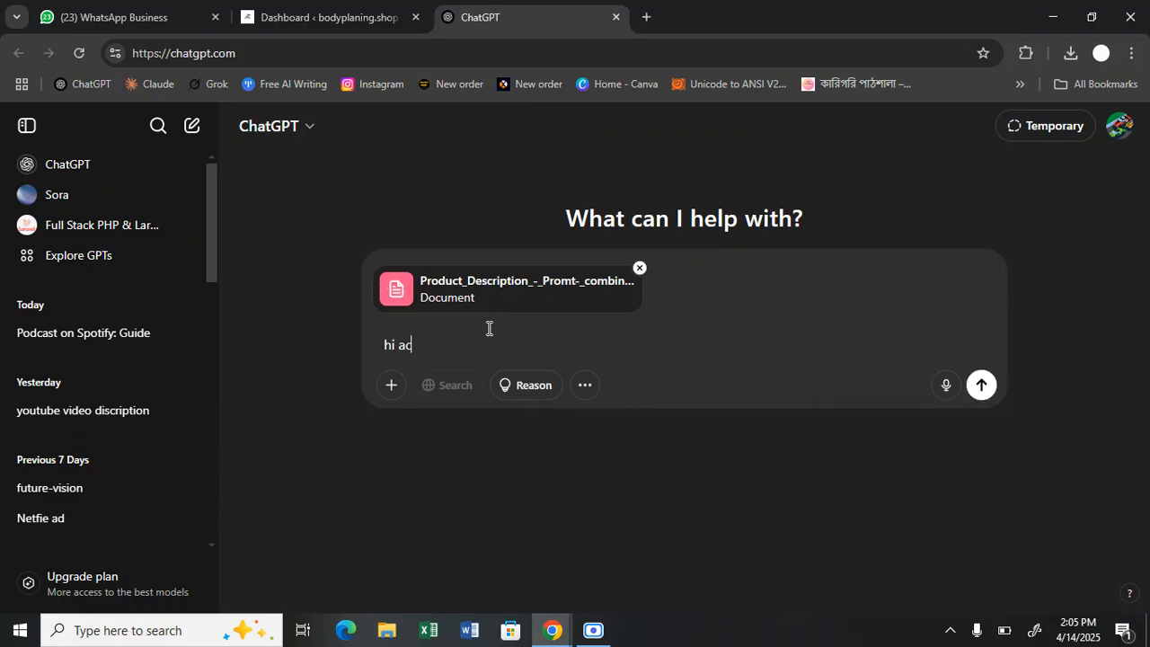
pyautogui.write('t as an ')
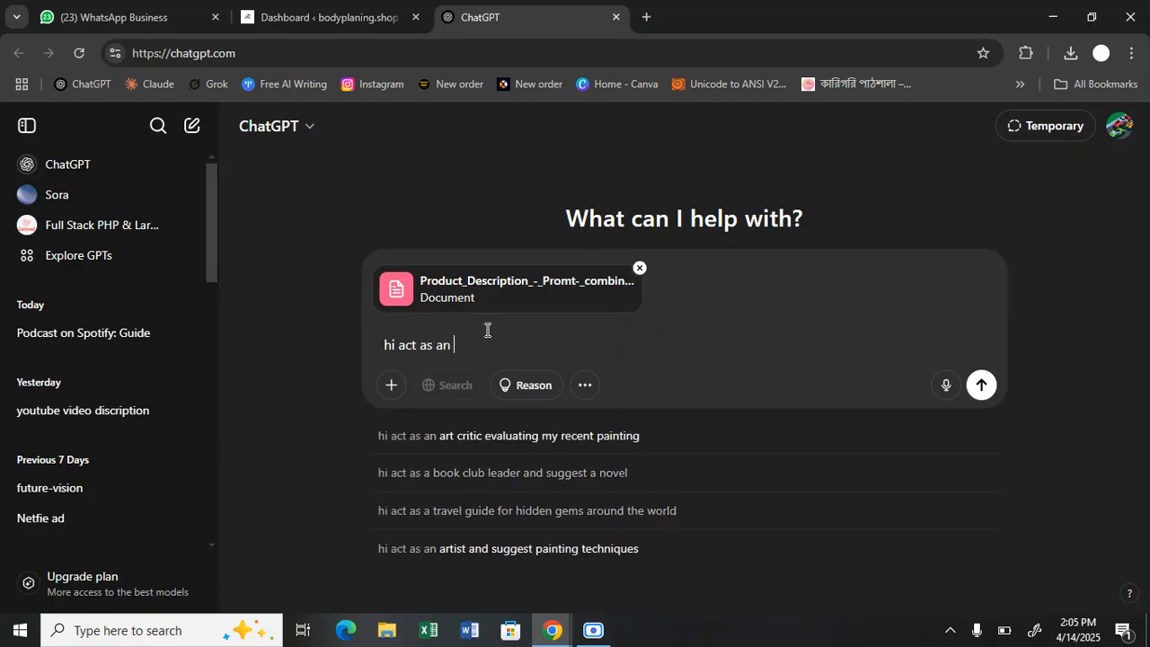
pyautogui.write('profetional')
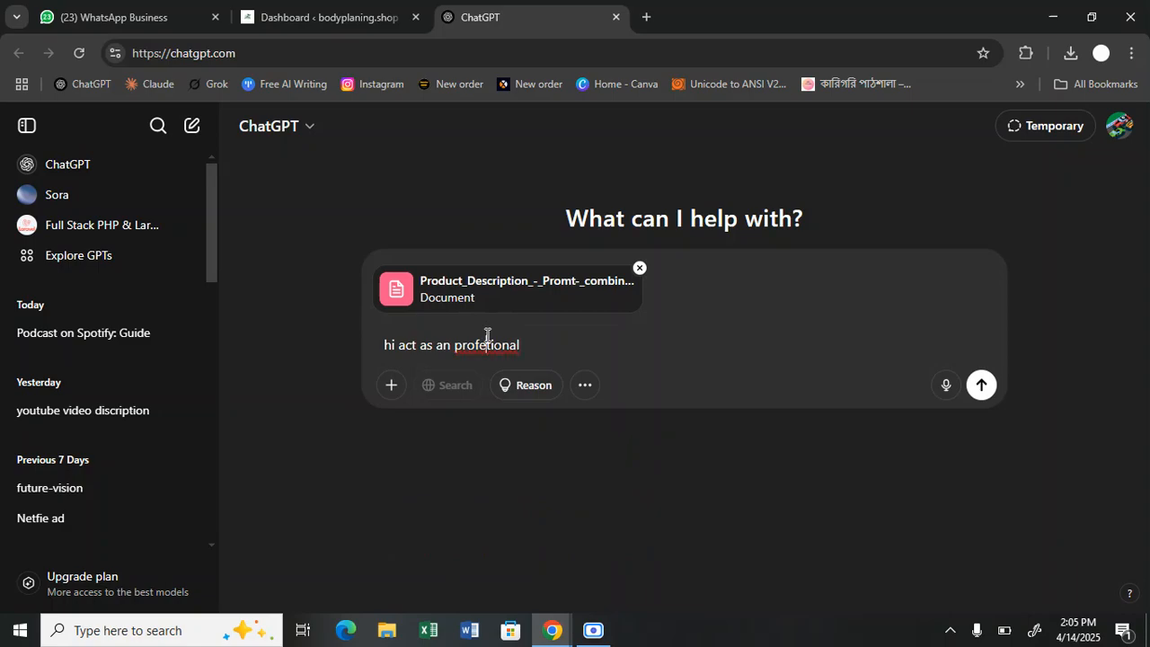
pyautogui.rightClick(486, 344)
pyautogui.click(563, 216)
pyautogui.write('product seo')
pyautogui.press('BackSpace')
pyautogui.write(',')
pyautogui.press('BackSpace')
pyautogui.press('BackSpace')
pyautogui.press('BackSpace')
pyautogui.write('uploder in wordpress ecommmerse site')
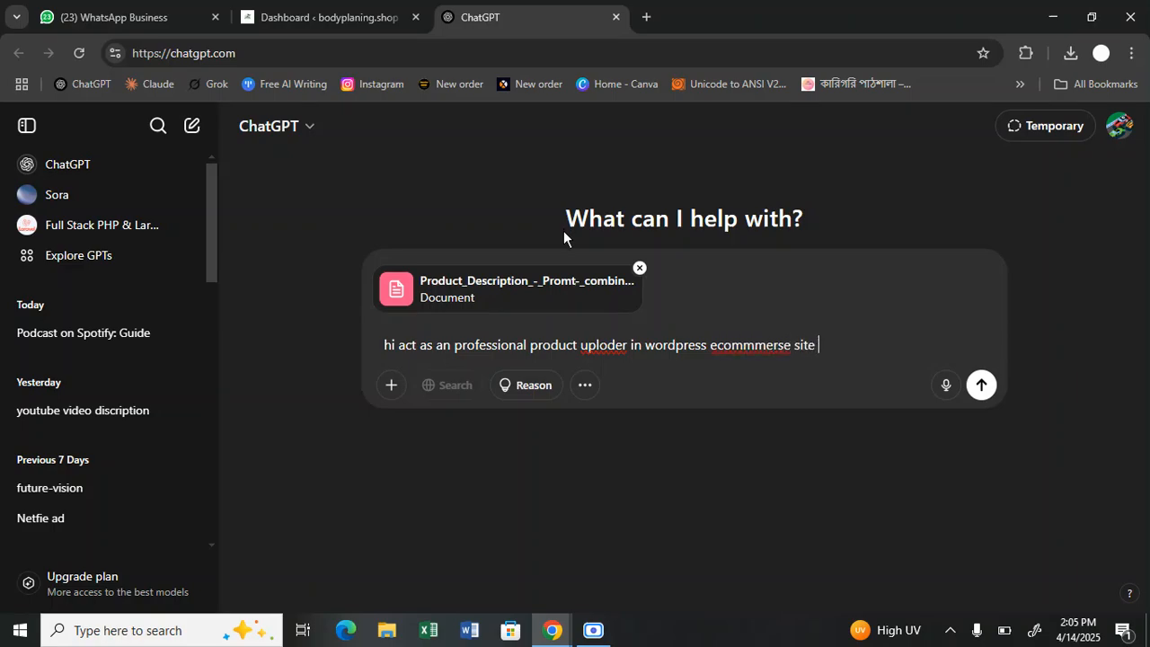
# Complete the message with "now read it correct ly to give me product dittales acoding to order also give me some seo on products behalf" and send it
pyautogui.write(' no ')
pyautogui.write(' read it correct ')
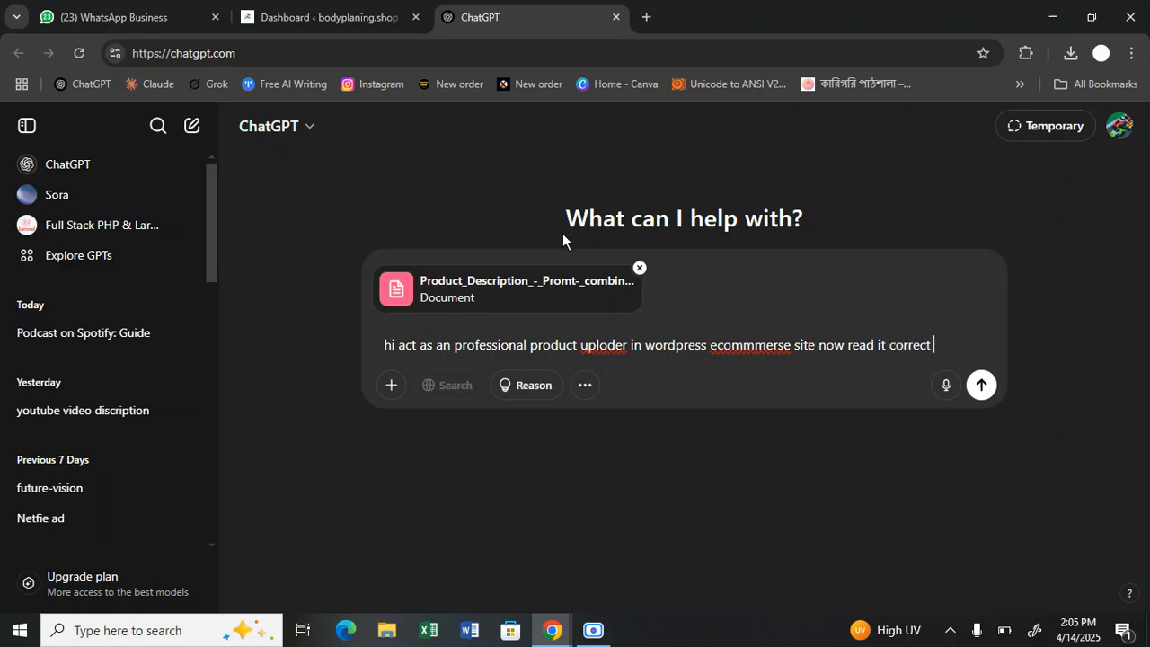
pyautogui.write('ly to give me')
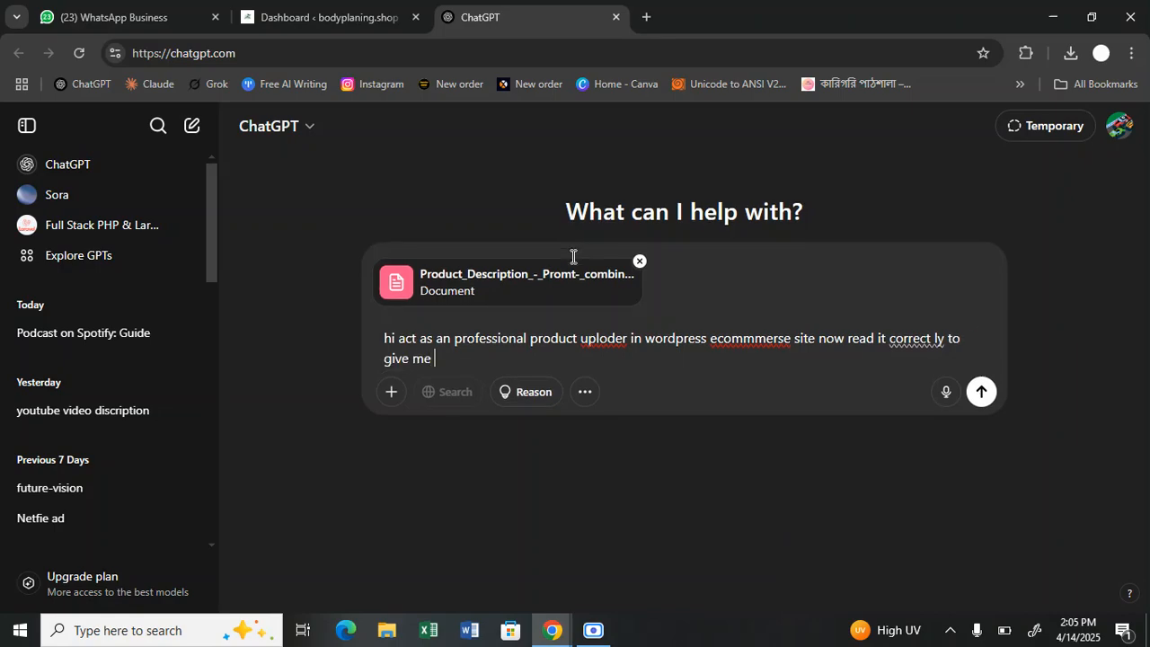
pyautogui.write(' product dittaled')
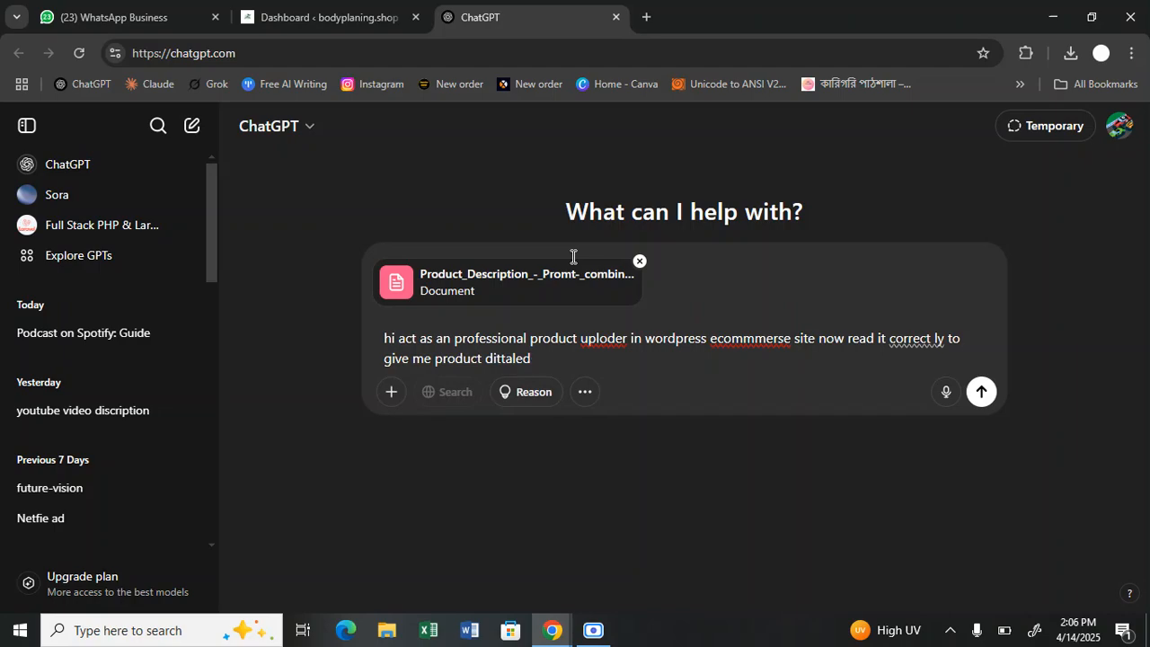
pyautogui.press('BackSpace')
pyautogui.write('s acoding to order also ')
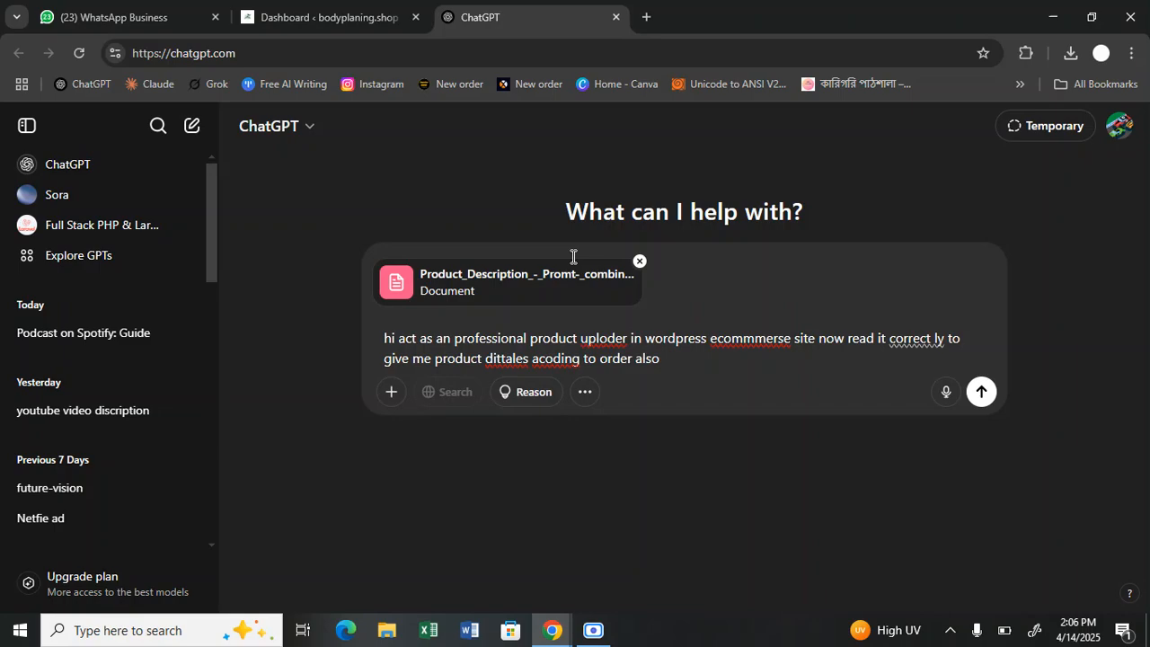
pyautogui.write('give me some seo on products beh')
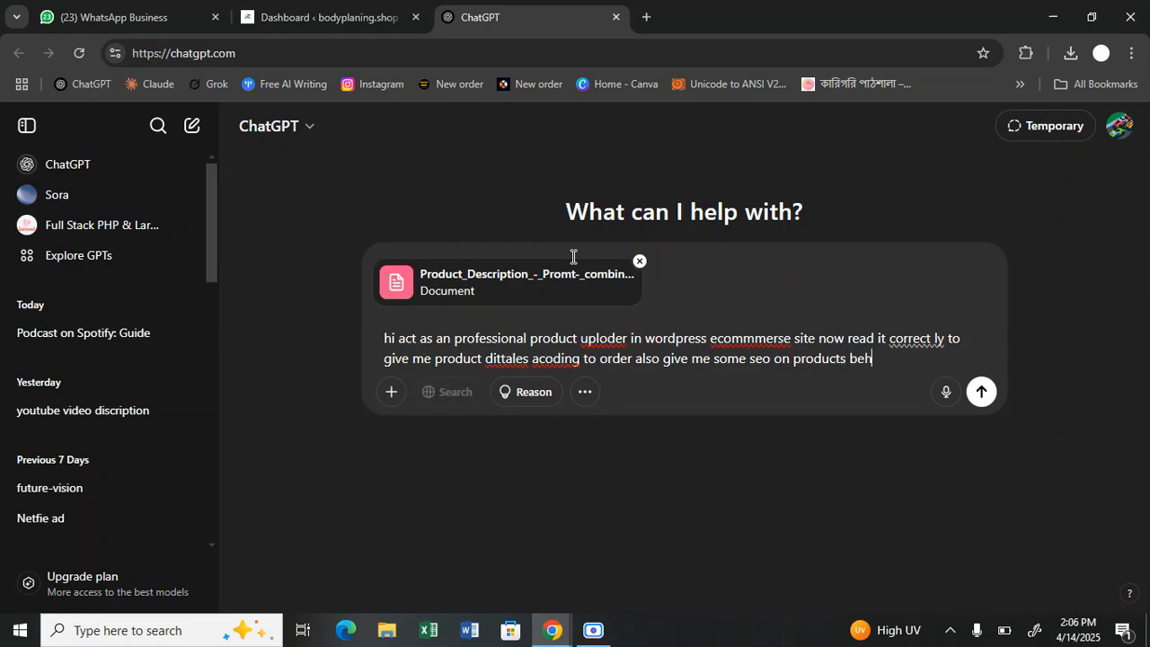
pyautogui.press('Return')
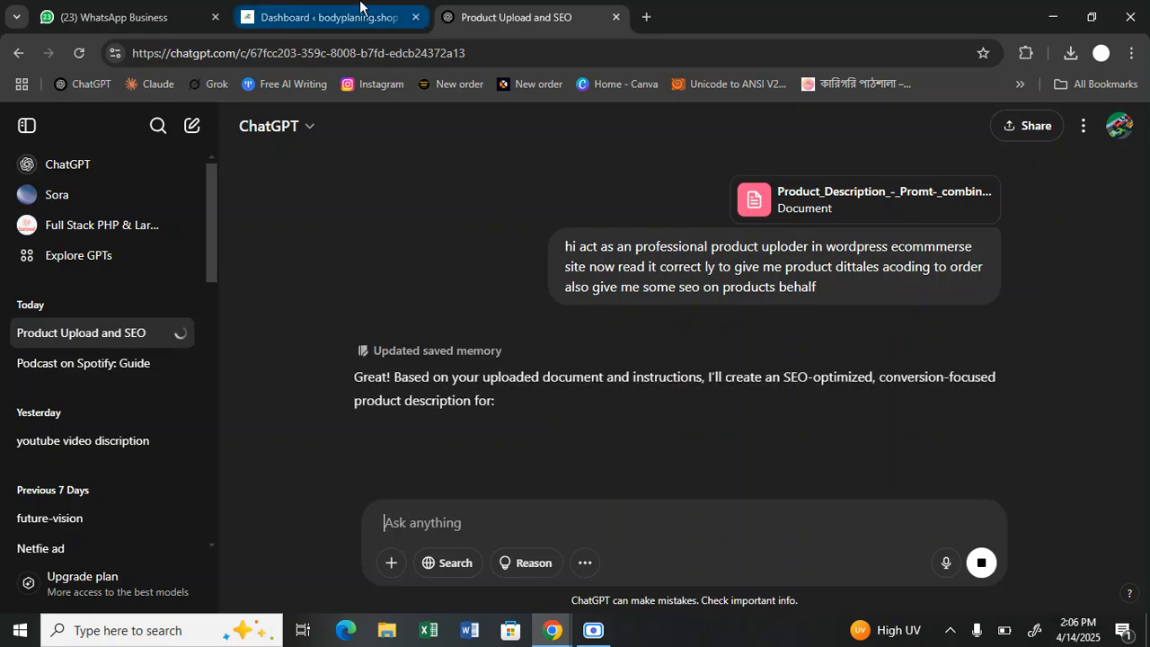
# Switch to the bodyplaning.shop WordPress dashboard and open the list of all products
pyautogui.click(328, 17)
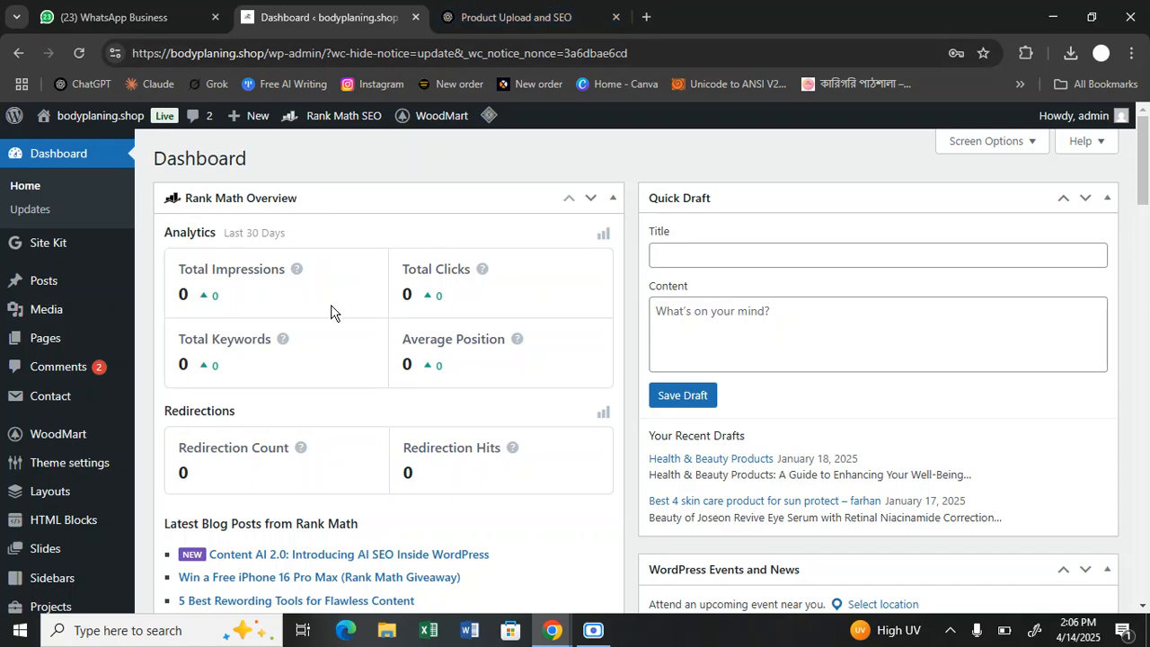
pyautogui.scroll(-1, 103, 301)
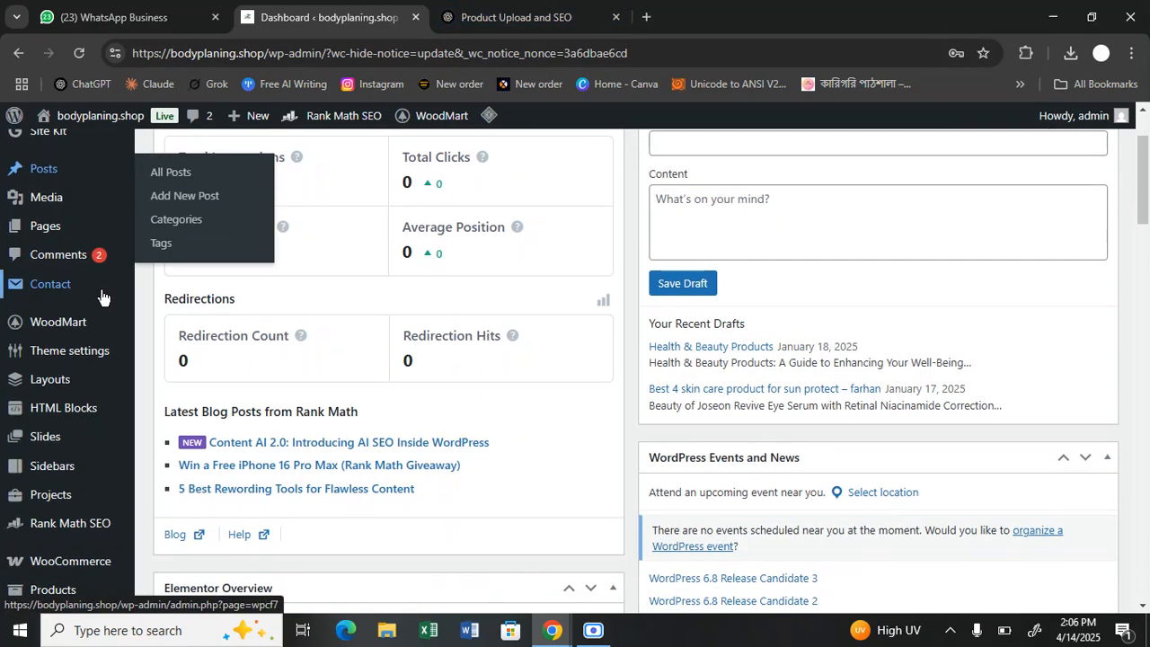
pyautogui.scroll(-1, 88, 331)
pyautogui.click(81, 475)
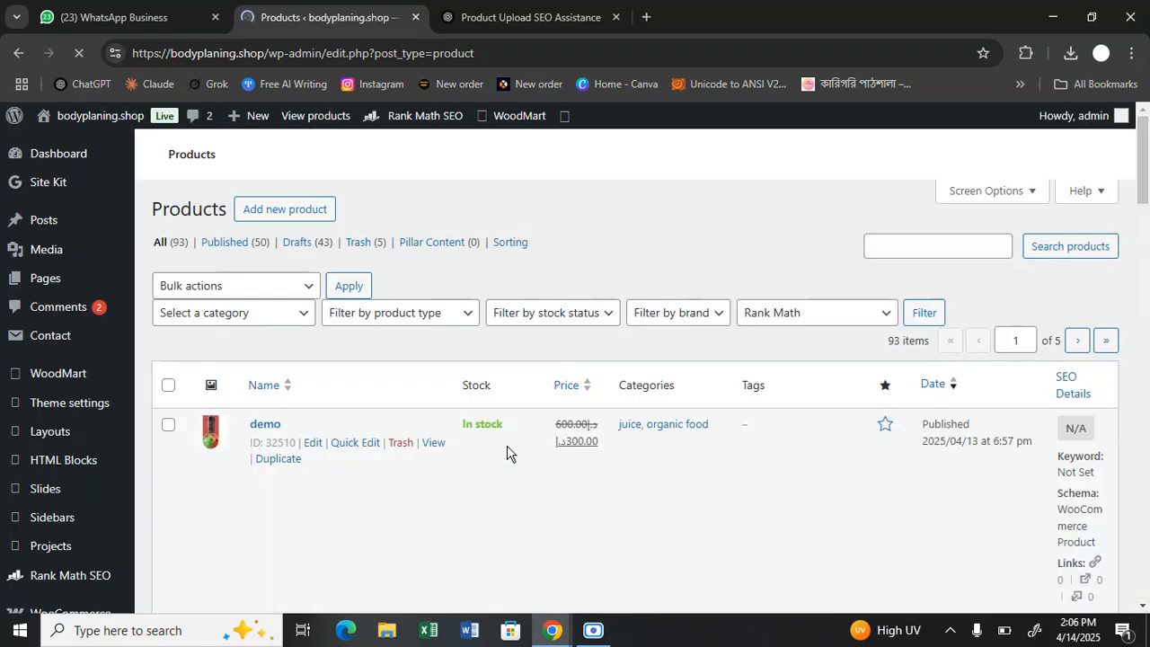
pyautogui.scroll(-3, 506, 454)
pyautogui.scroll(-2, 467, 450)
pyautogui.scroll(10, 467, 449)
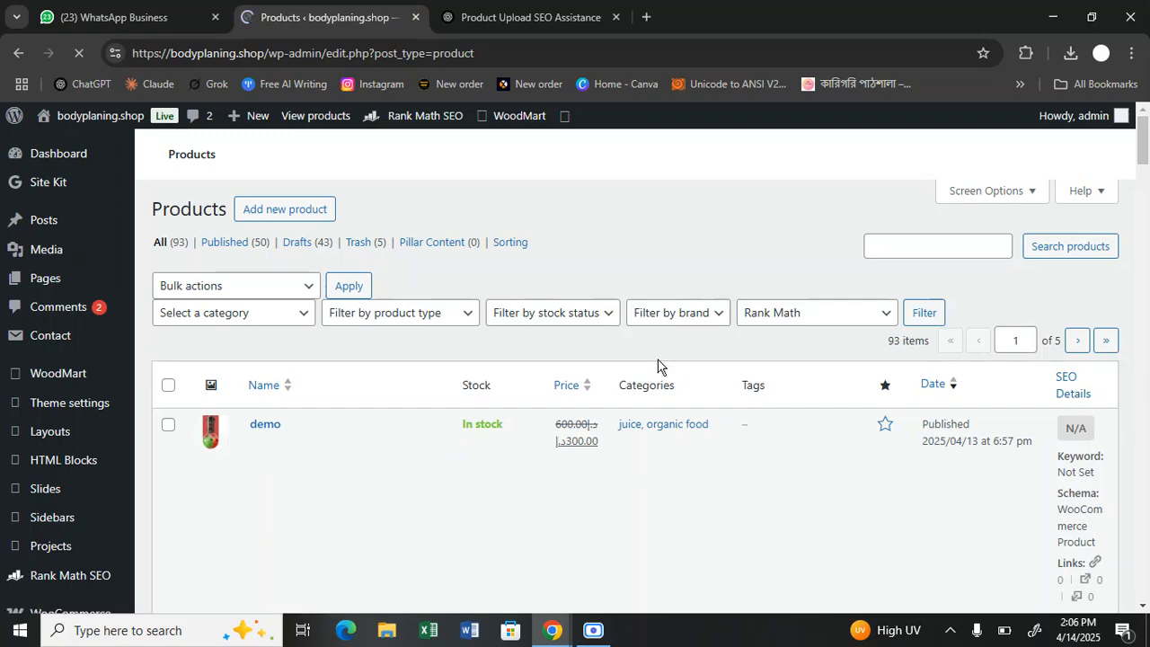
pyautogui.click(989, 198)
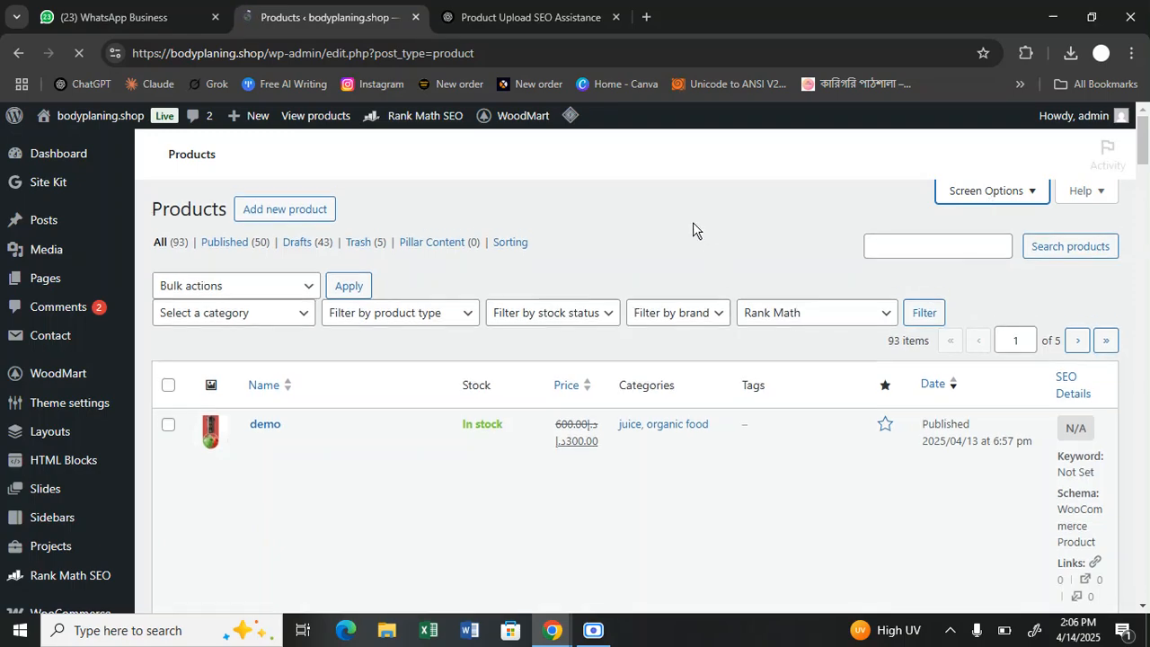
# Return to the ChatGPT chat, read the reply and send "noive me discription,short discription accoding to the dock"
pyautogui.click(525, 17)
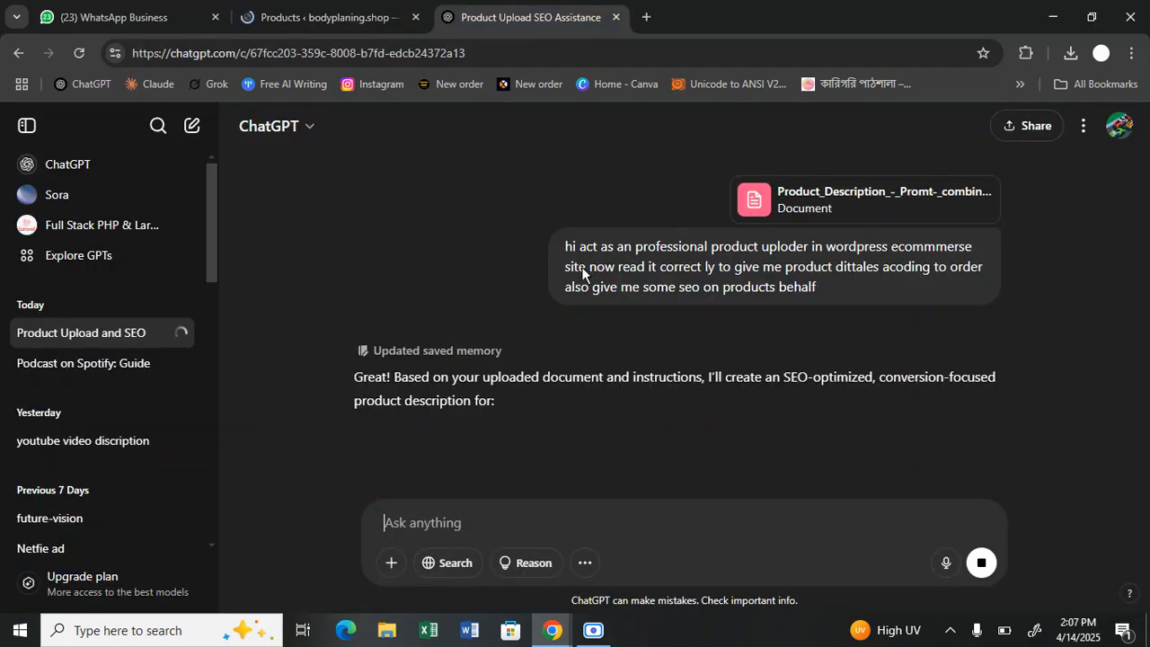
pyautogui.scroll(-2, 580, 267)
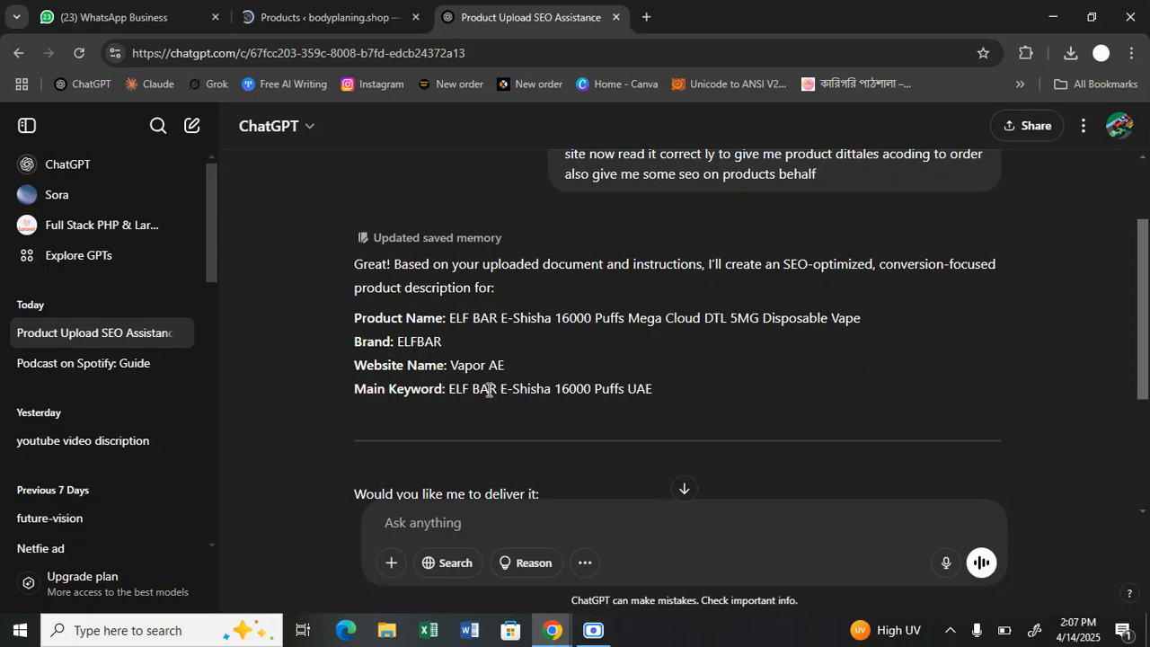
pyautogui.scroll(-4, 490, 391)
pyautogui.scroll(6, 440, 486)
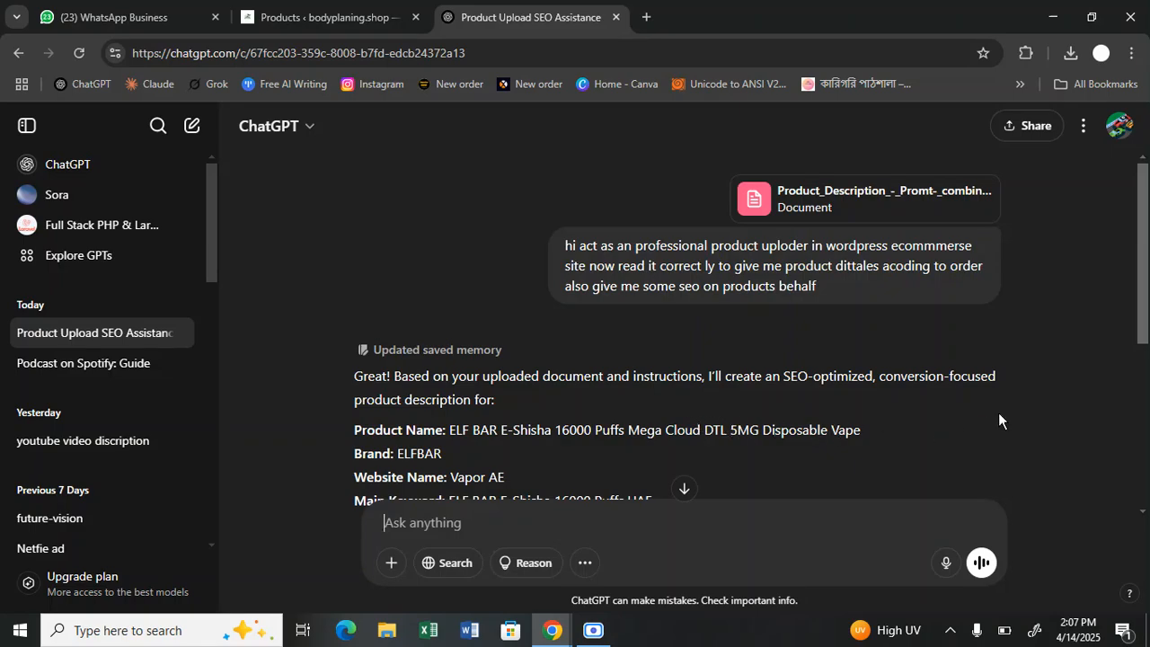
pyautogui.scroll(-1, 1000, 415)
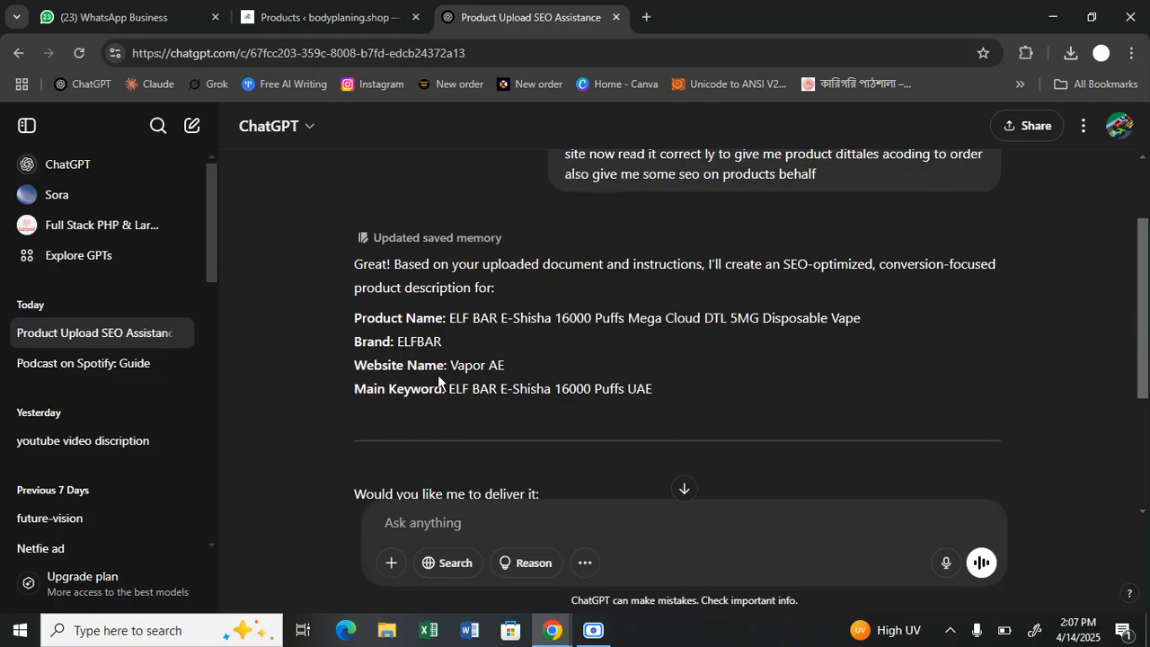
pyautogui.scroll(-2, 450, 440)
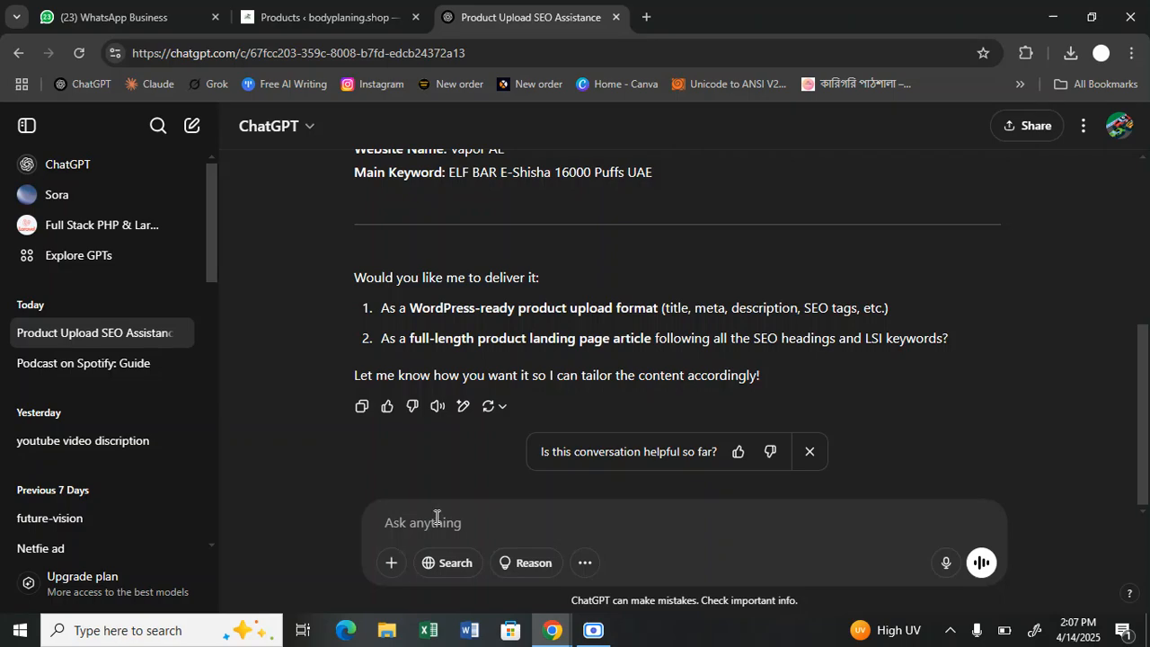
pyautogui.write('n')
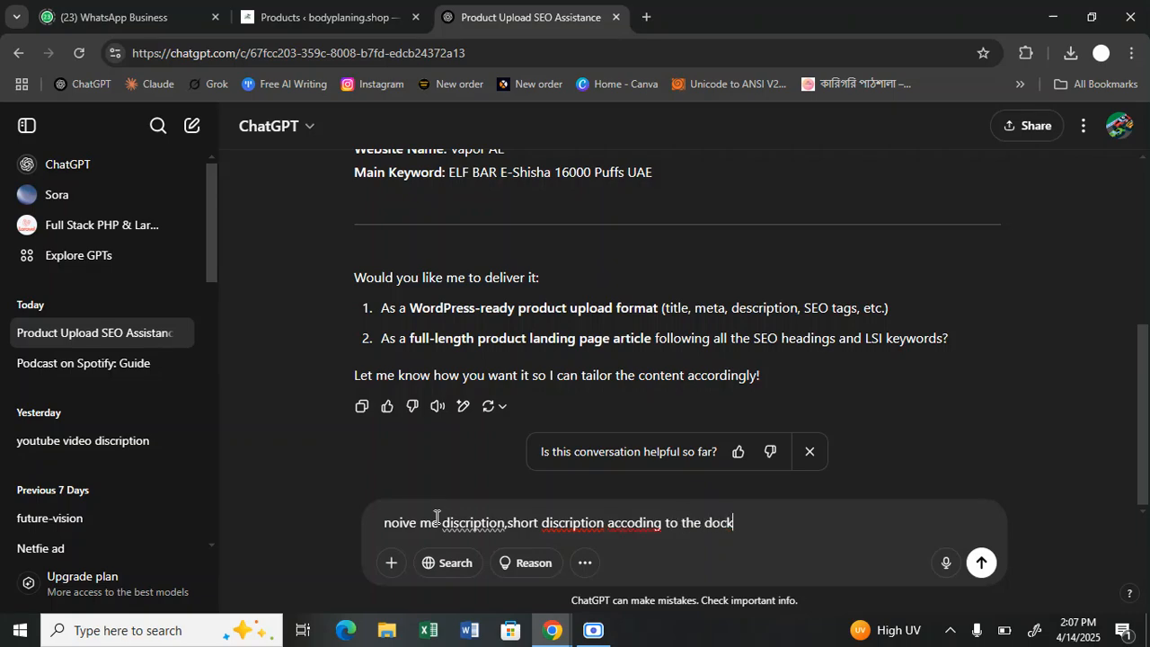
pyautogui.press('Return')
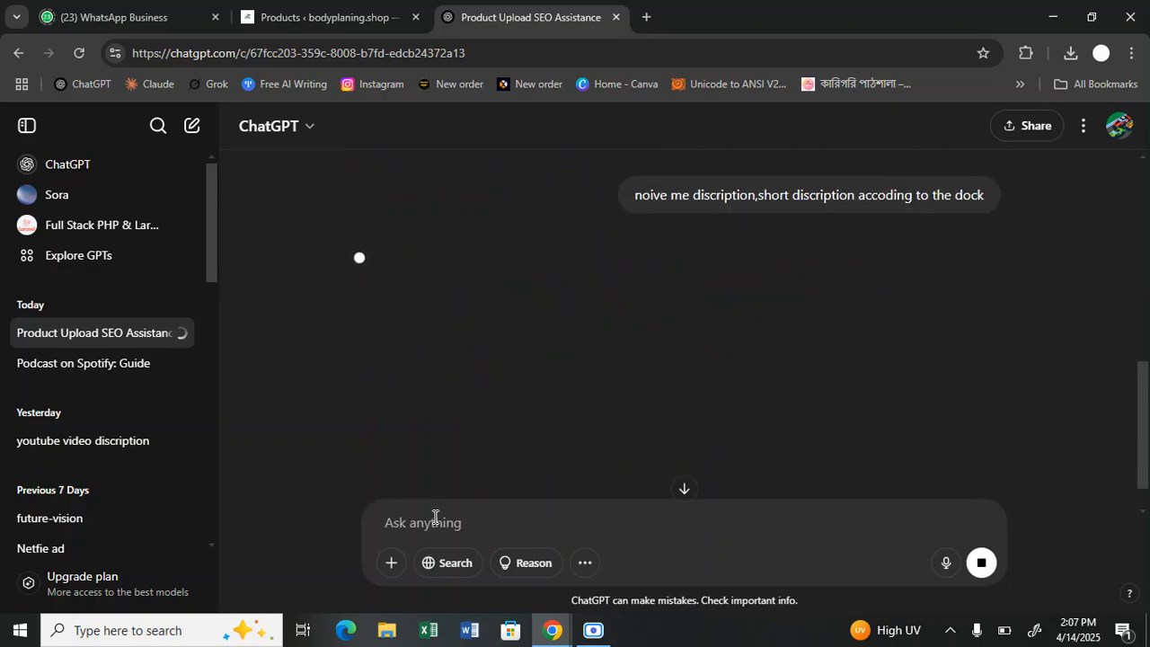
# Switch back to the WordPress product list and hide its Stock and SEO Details columns through the screen options
pyautogui.click(306, 16)
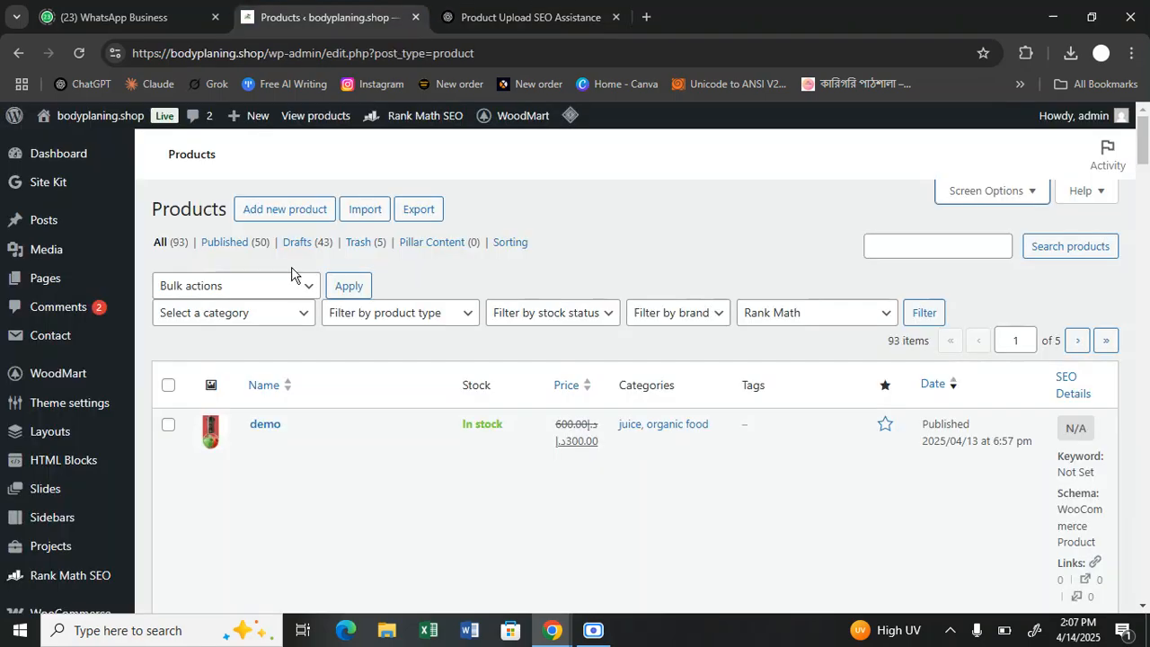
pyautogui.click(965, 202)
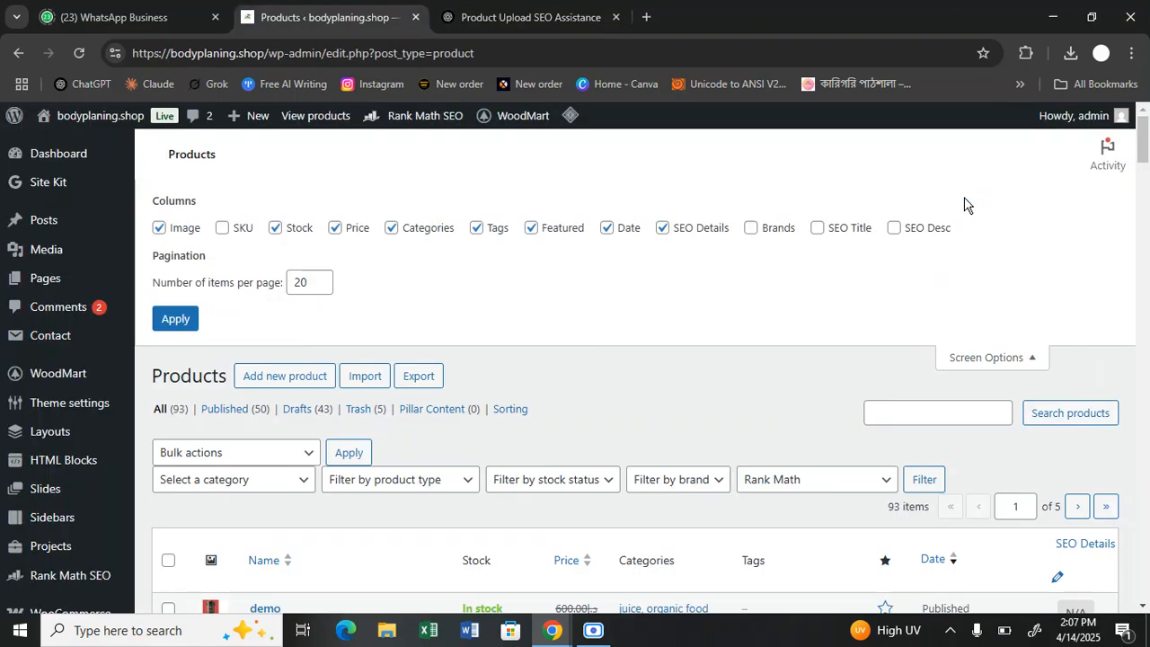
pyautogui.click(276, 228)
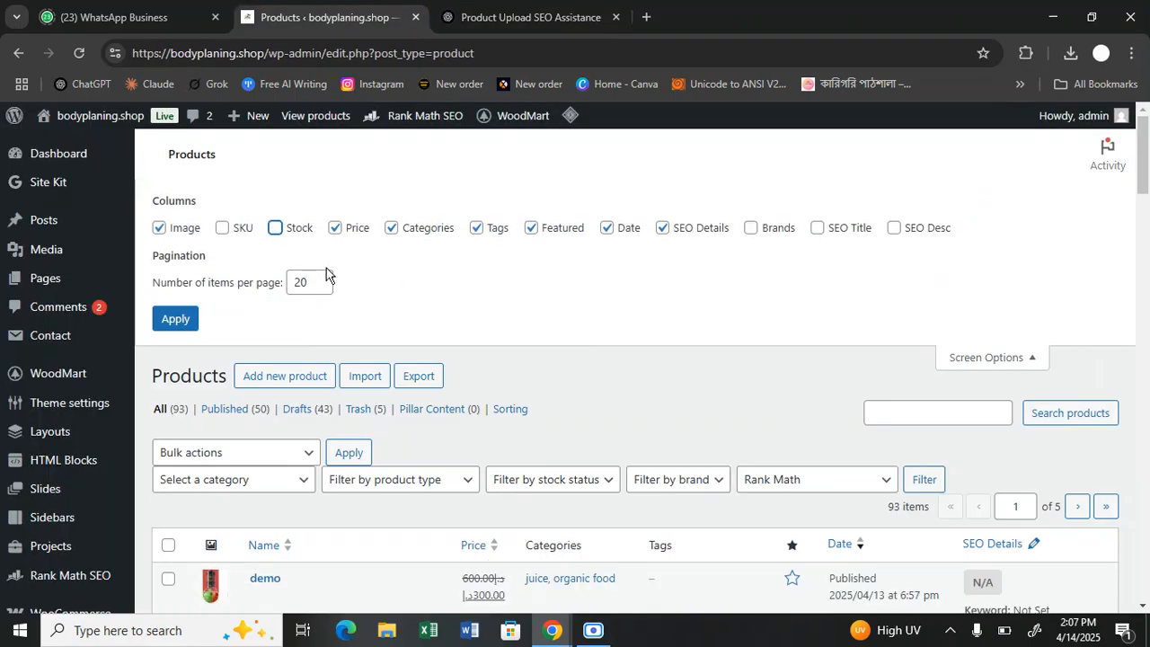
pyautogui.click(666, 230)
pyautogui.scroll(-1, 655, 327)
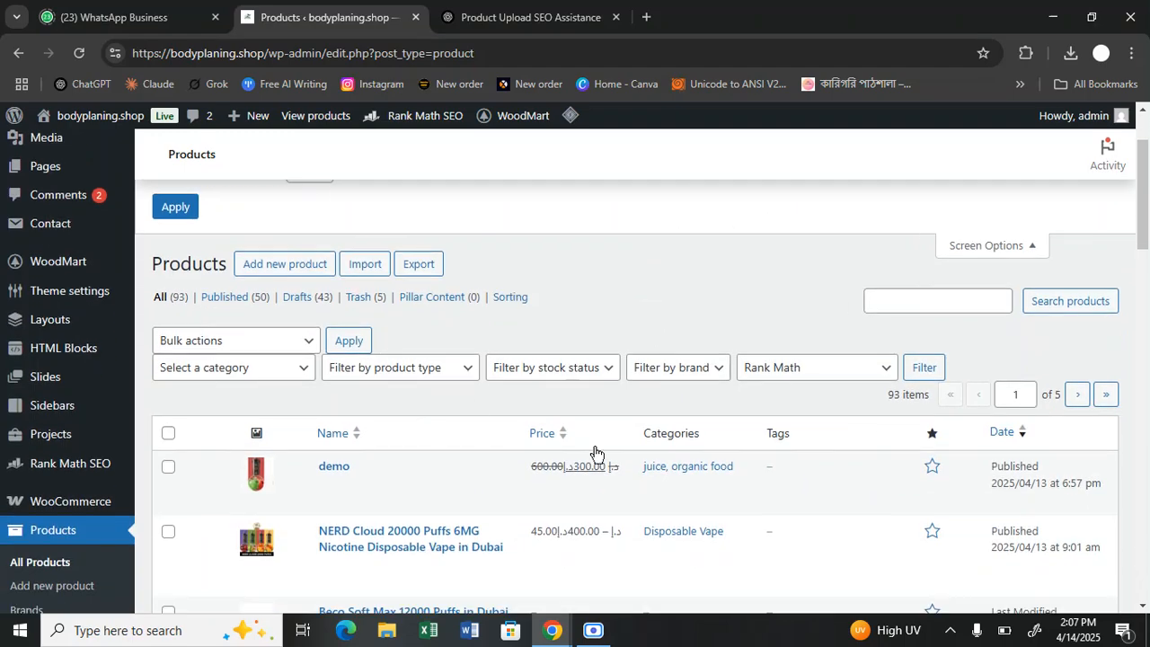
pyautogui.scroll(1, 611, 463)
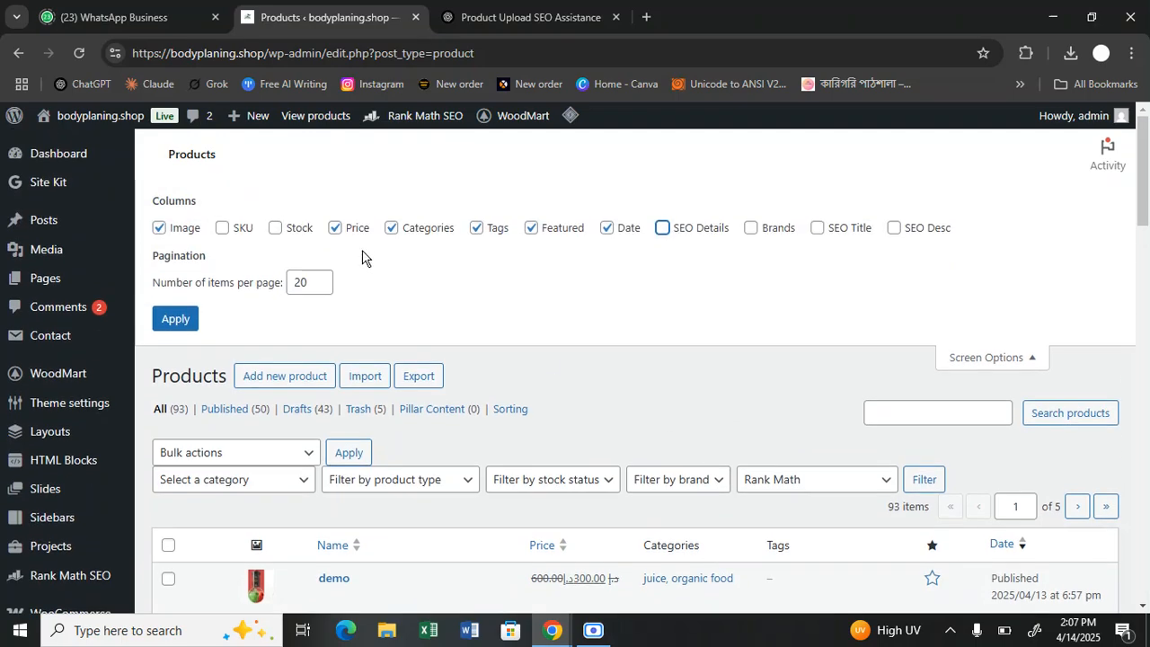
# Set the product list to 200 items per page, show the Brands column and apply the screen options
pyautogui.click(309, 278)
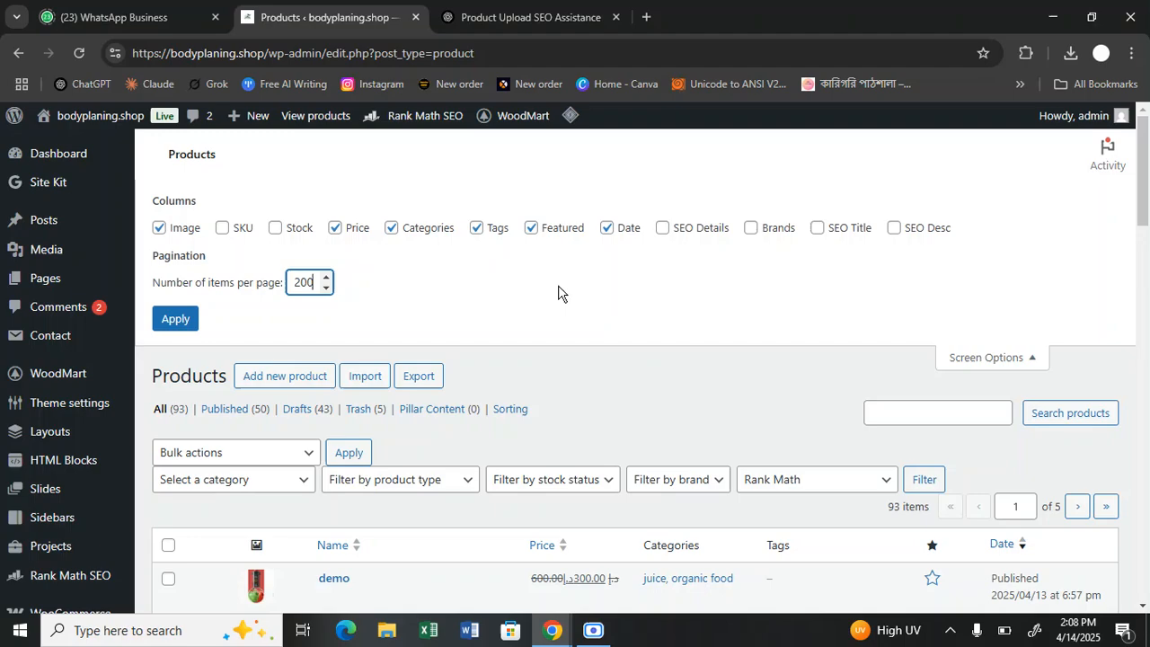
pyautogui.click(818, 228)
pyautogui.click(818, 228)
pyautogui.click(752, 229)
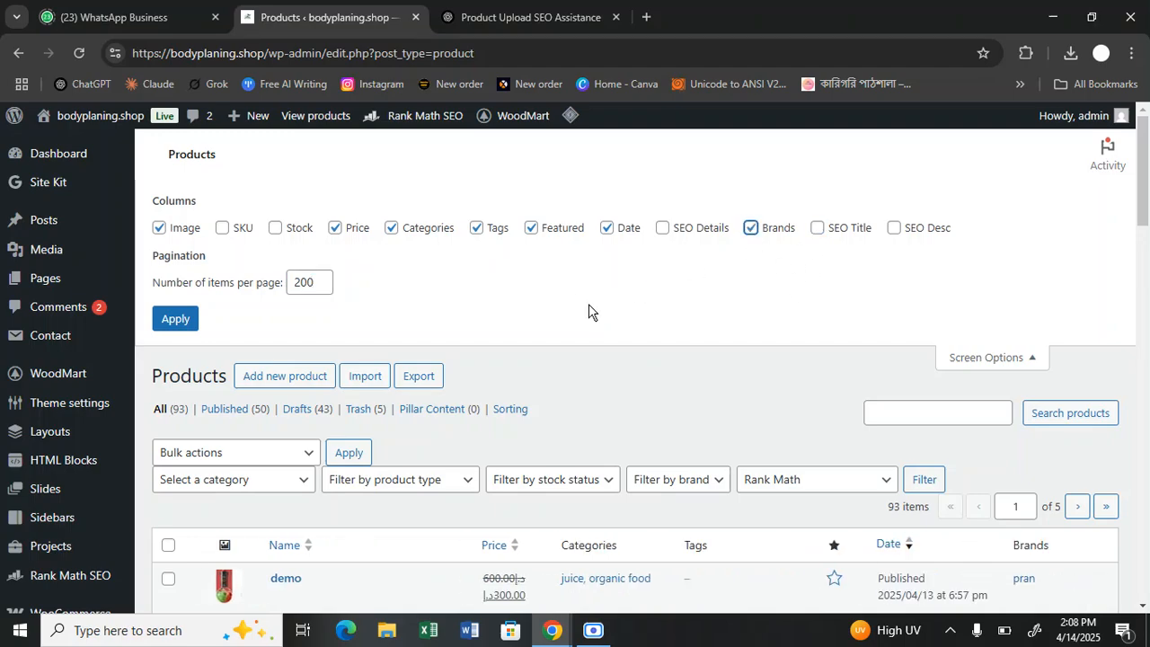
pyautogui.click(191, 325)
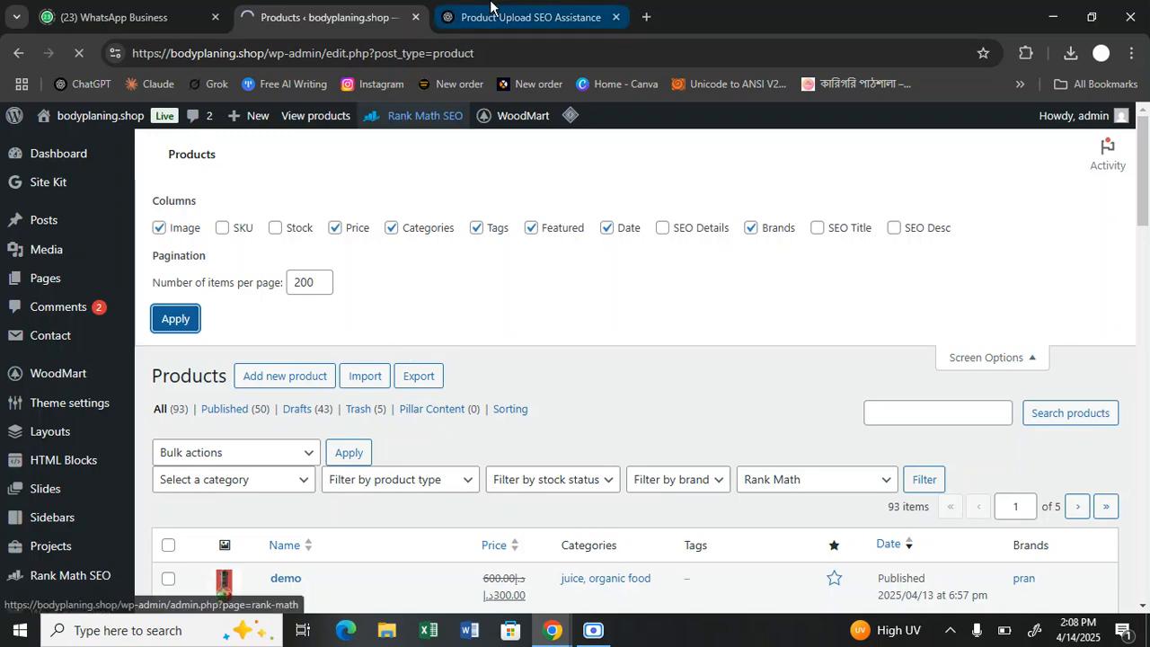
# Switch to the ChatGPT chat and look through the generated short and full product descriptions
pyautogui.click(525, 17)
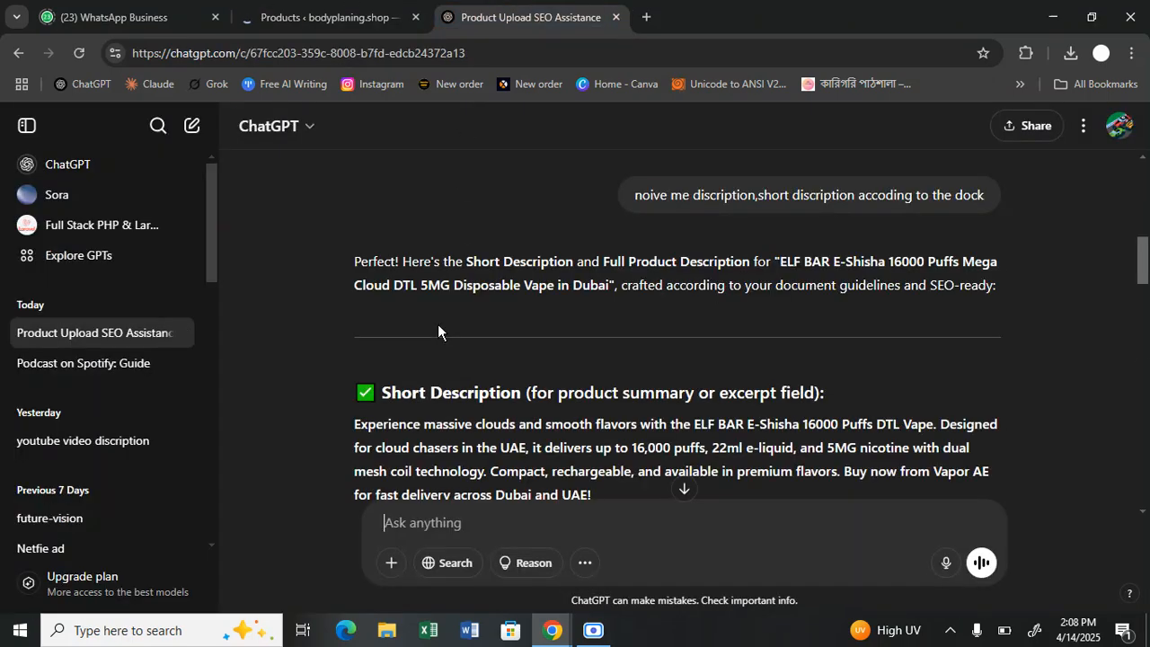
pyautogui.scroll(-6, 438, 328)
pyautogui.scroll(-12, 438, 327)
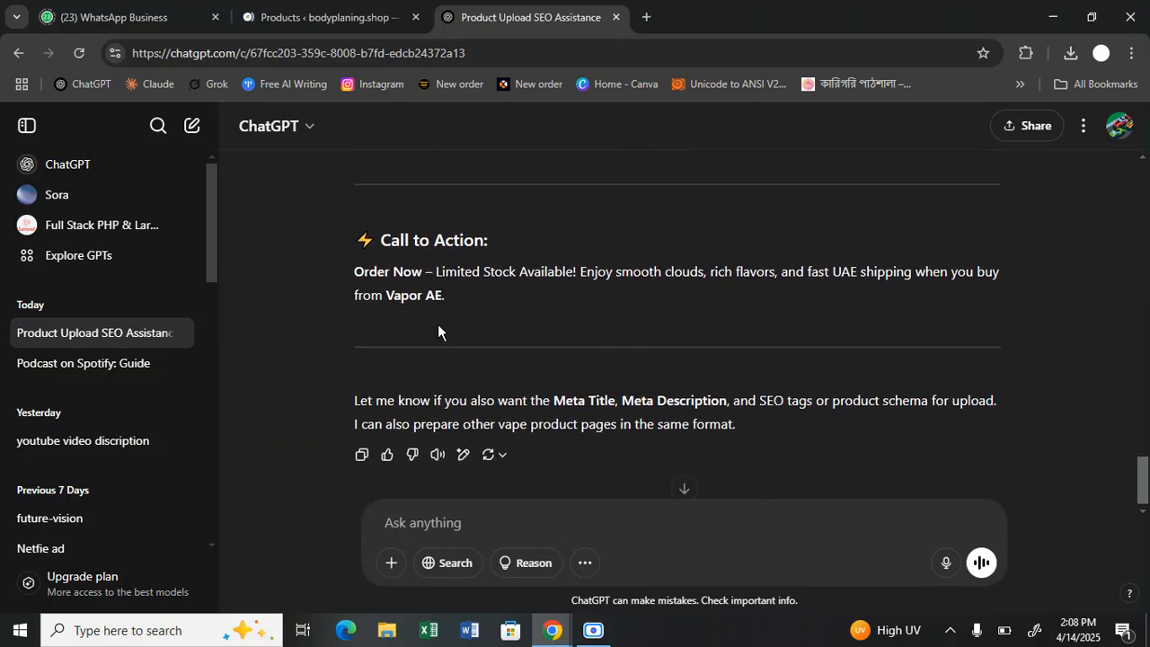
pyautogui.scroll(-1, 438, 331)
pyautogui.scroll(15, 438, 327)
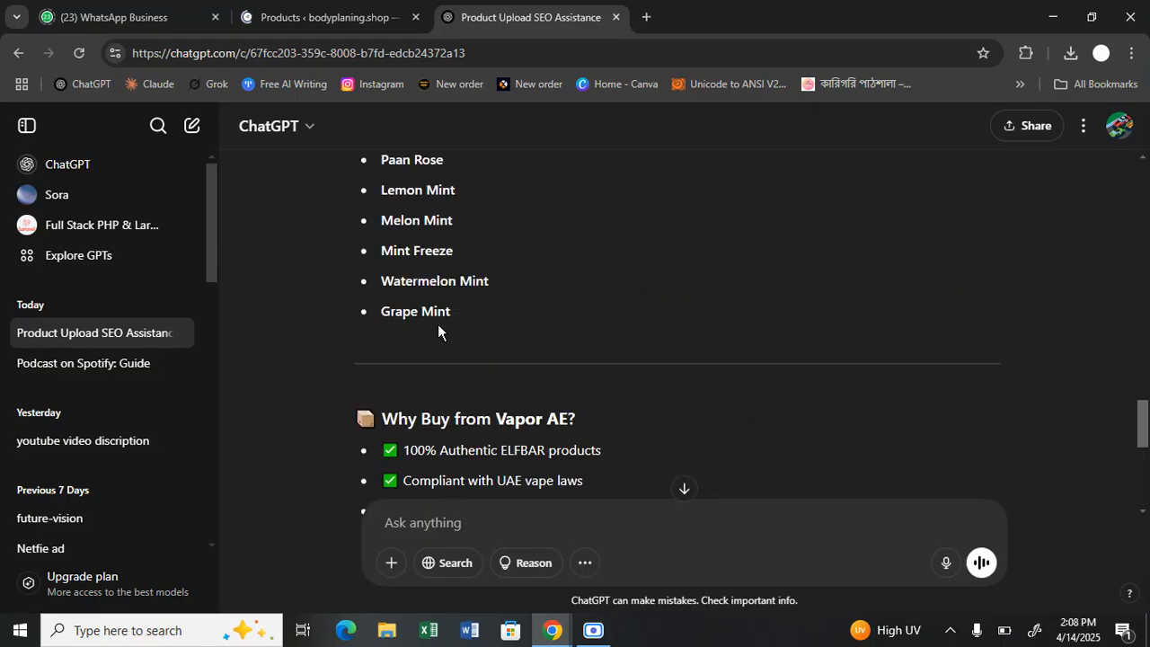
pyautogui.scroll(15, 438, 328)
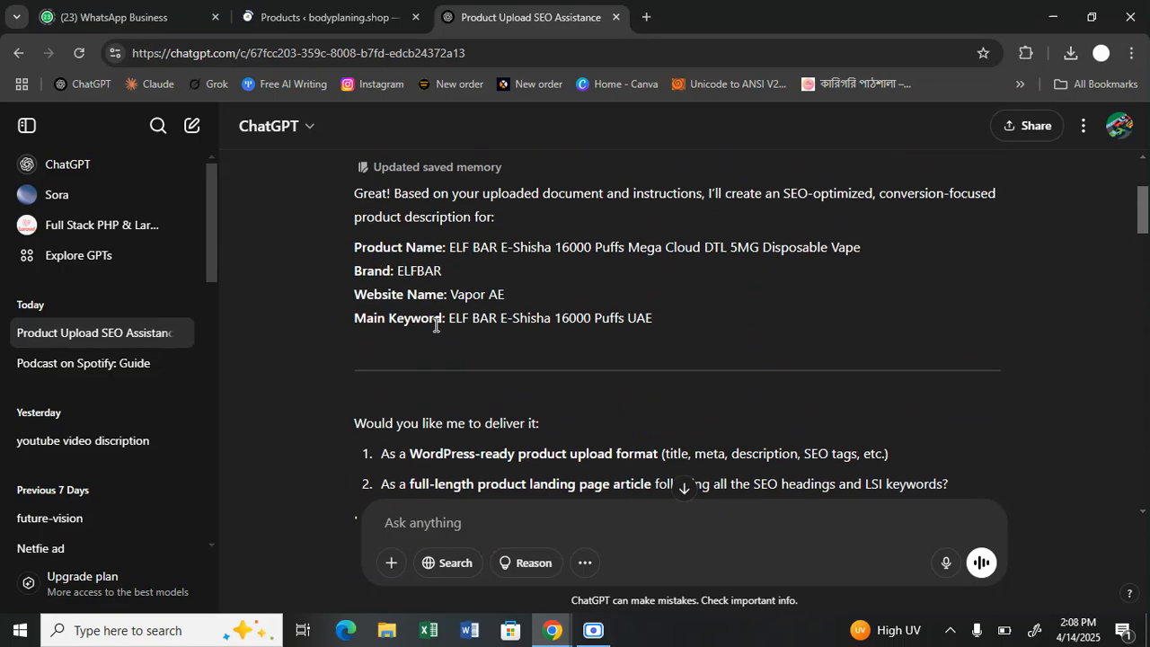
# Search Google for the product name given in the ChatGPT reply and look through the image results
pyautogui.scroll(-2, 435, 331)
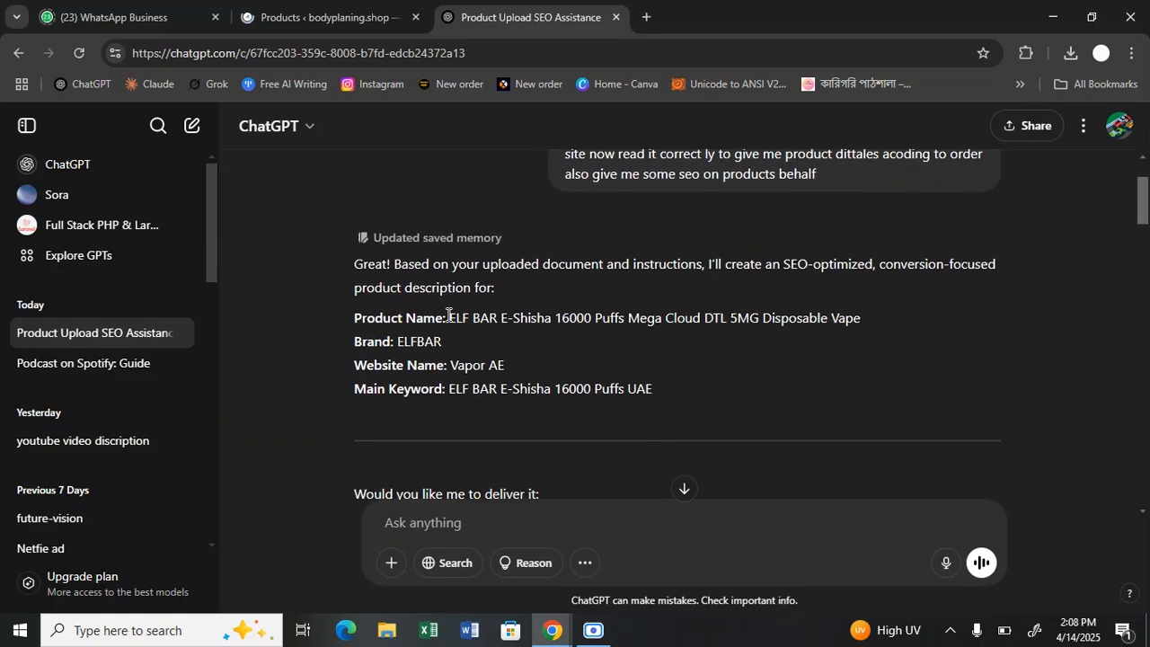
pyautogui.moveTo(450, 317); pyautogui.dragTo(862, 318)
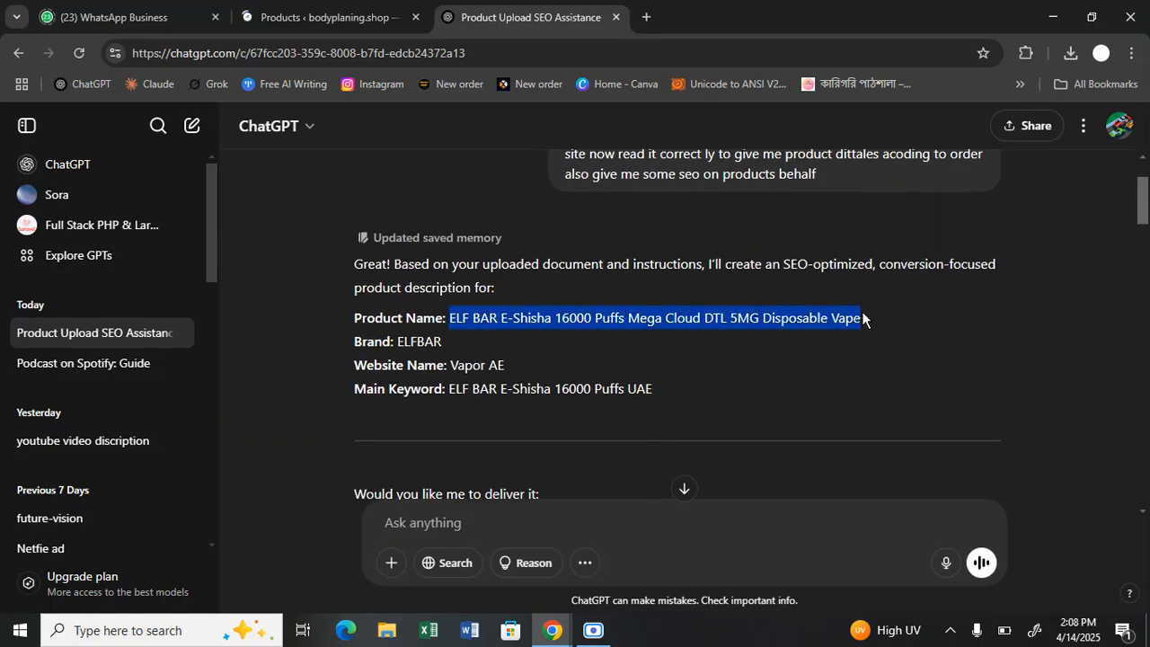
pyautogui.rightClick(852, 320)
pyautogui.click(674, 382)
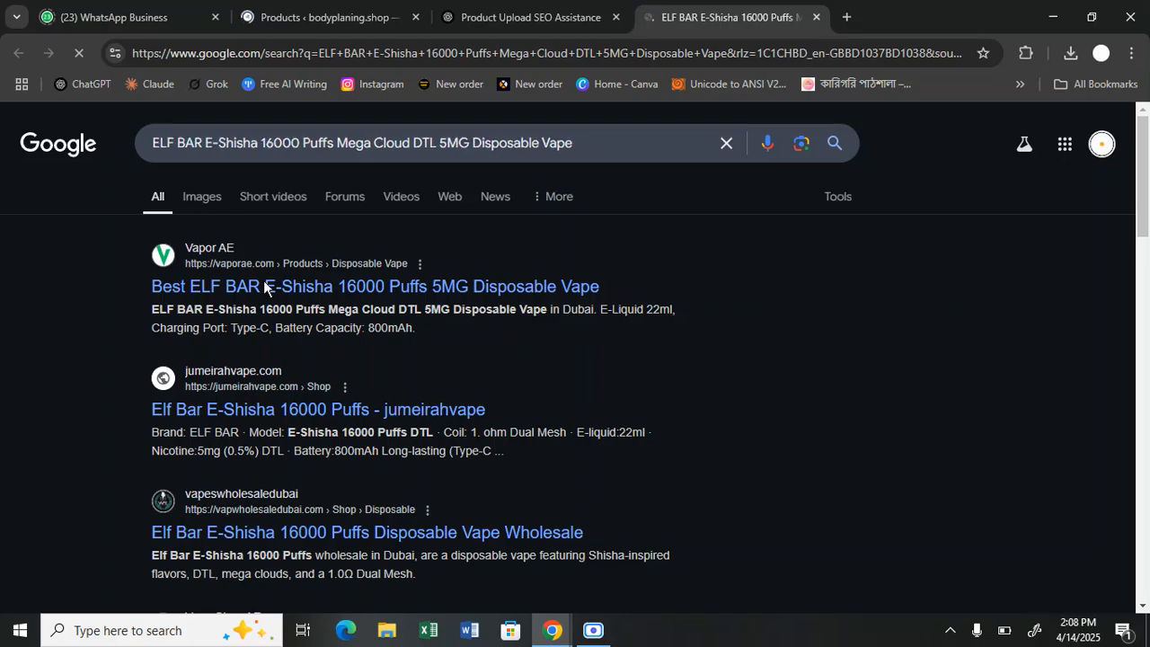
pyautogui.click(211, 198)
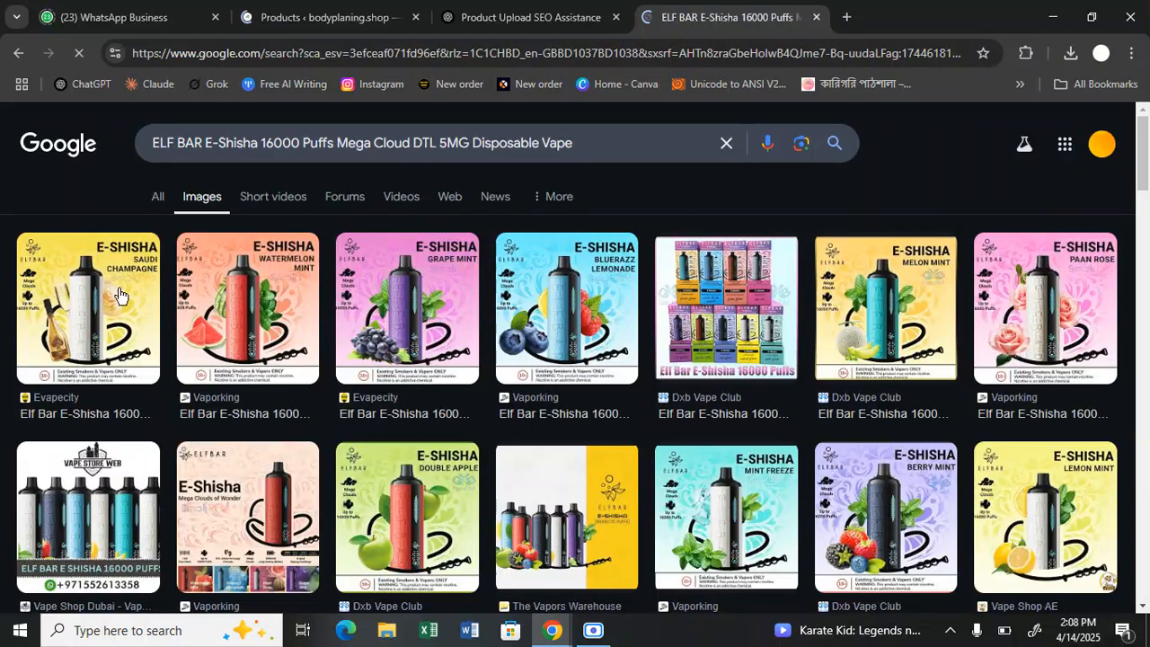
pyautogui.scroll(-3, 355, 303)
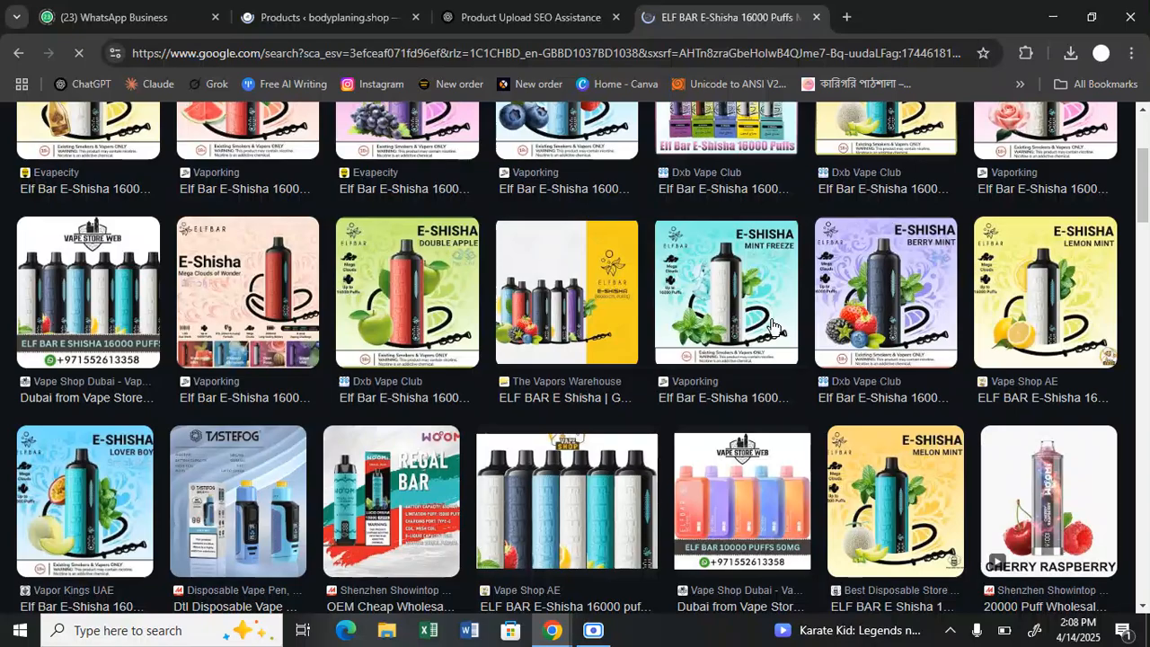
pyautogui.scroll(3, 449, 325)
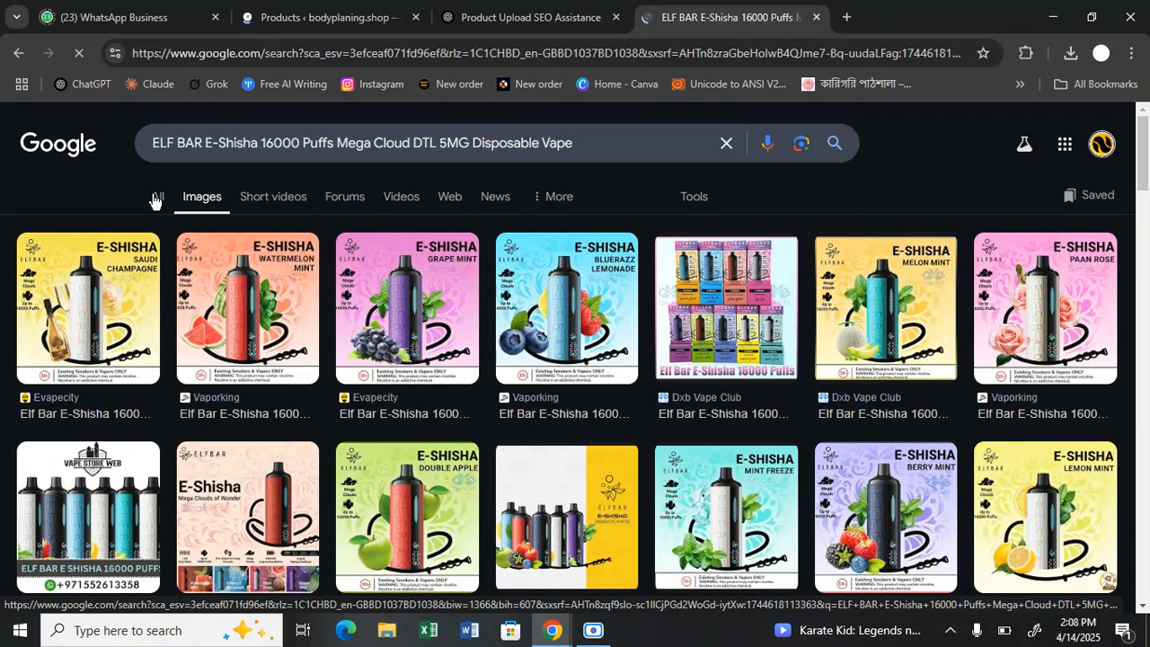
# Copy the product name from the ChatGPT reply and paste it as the title of a new WordPress product
pyautogui.click(580, 13)
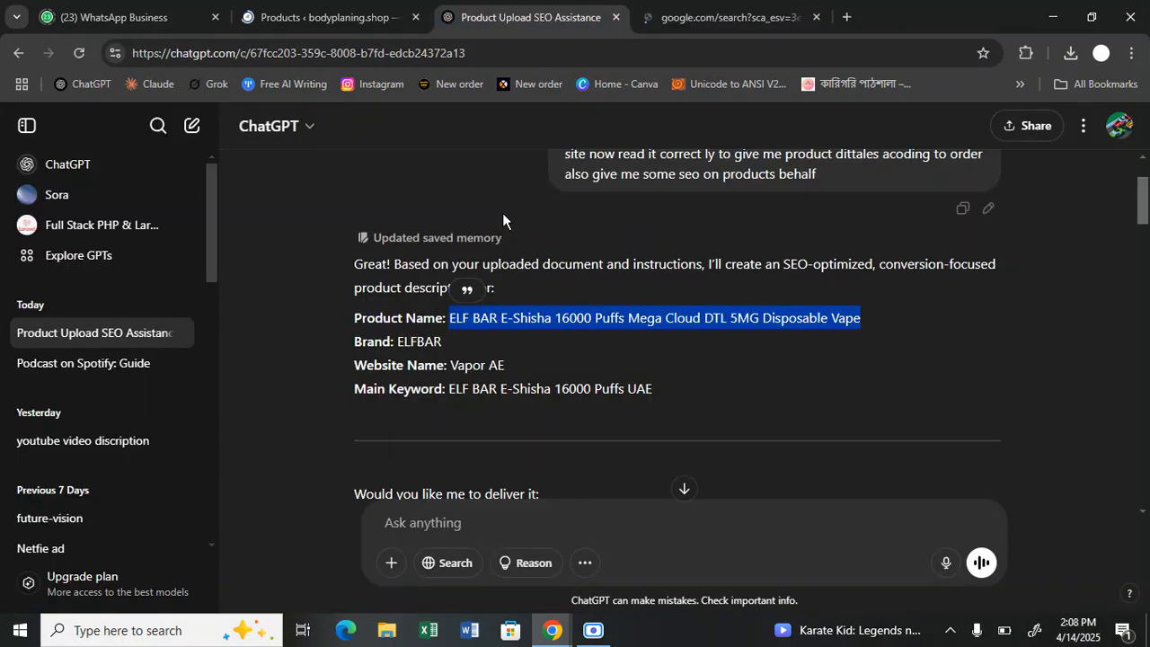
pyautogui.rightClick(794, 325)
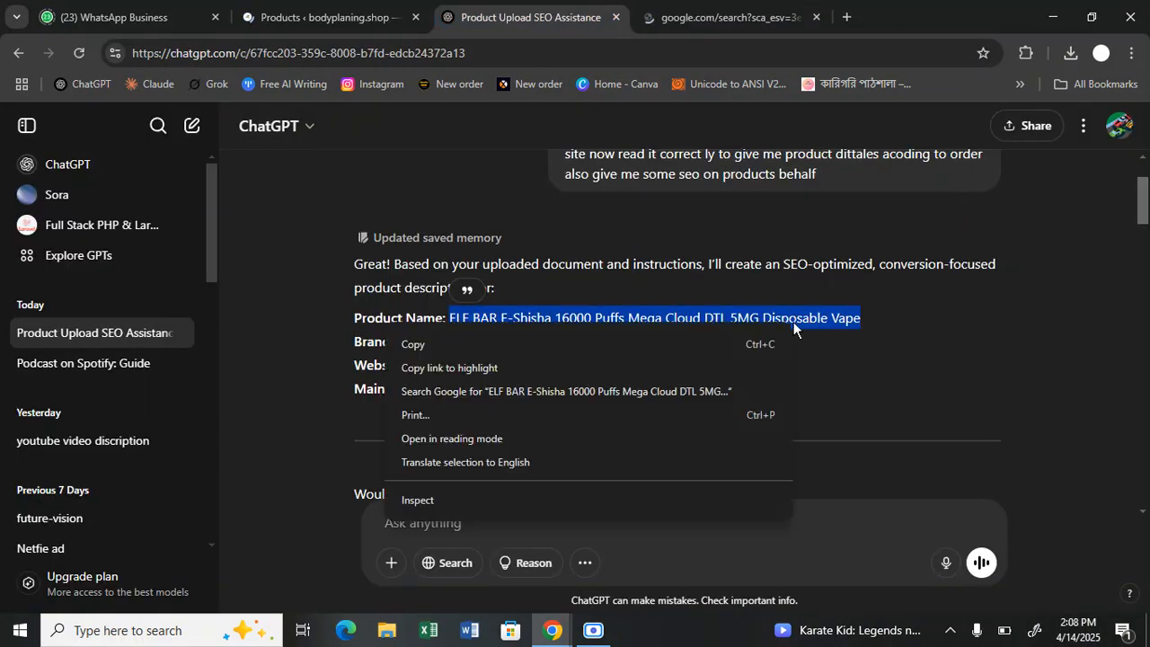
pyautogui.click(768, 342)
pyautogui.click(212, 11)
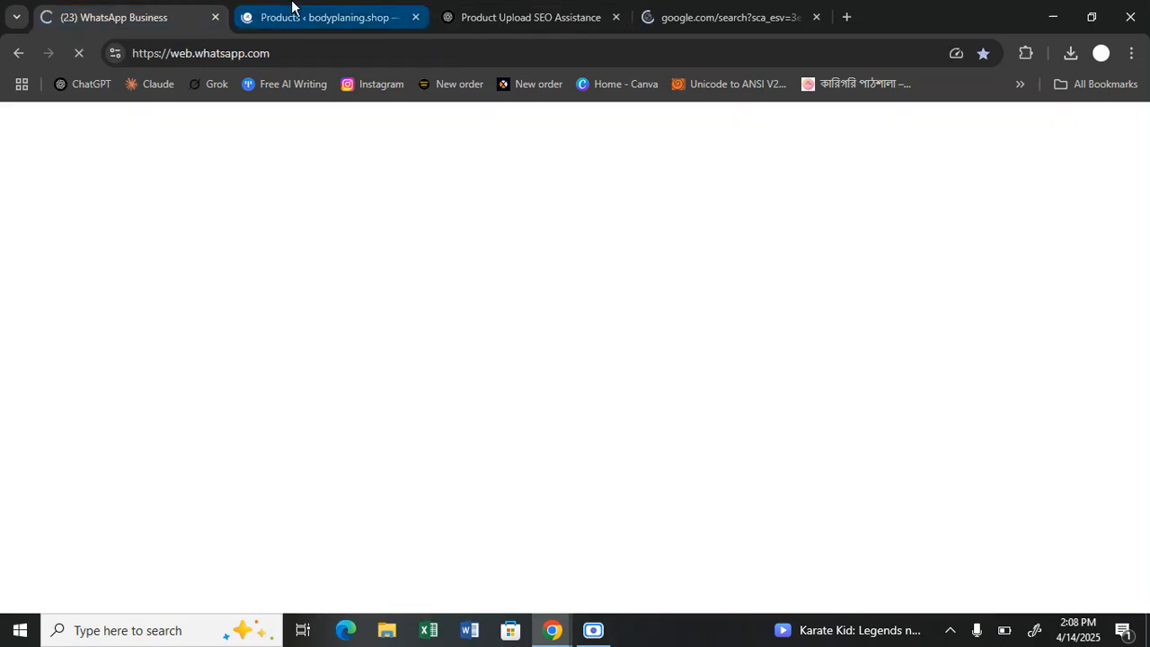
pyautogui.click(265, 12)
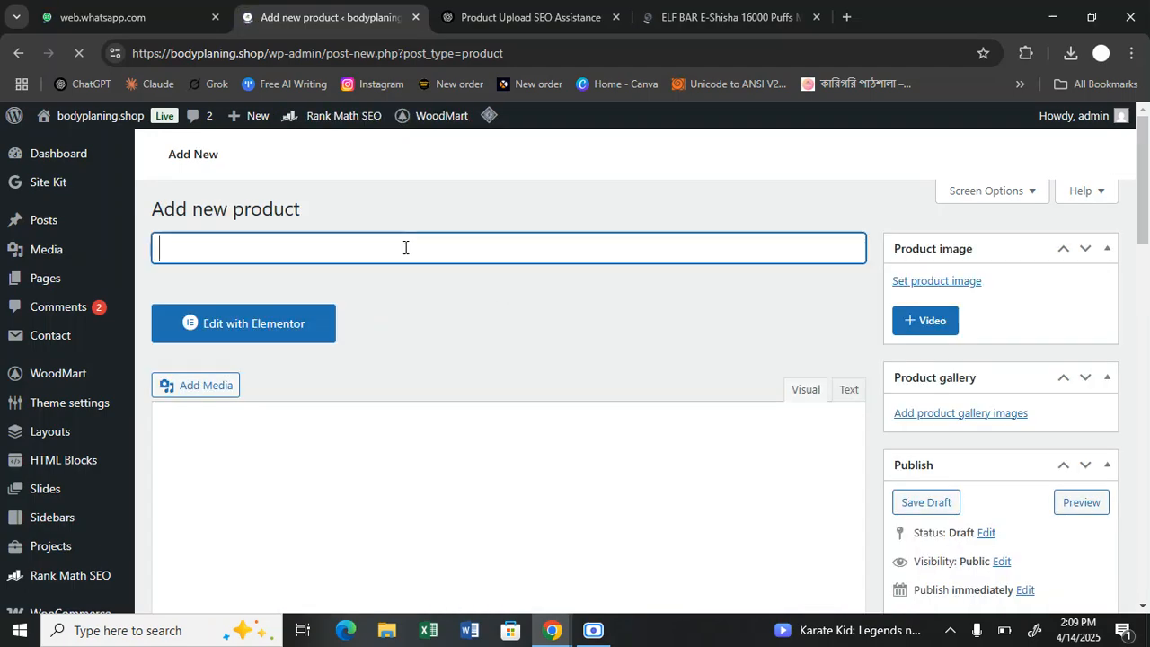
pyautogui.hotkey('ctrl', 'v')
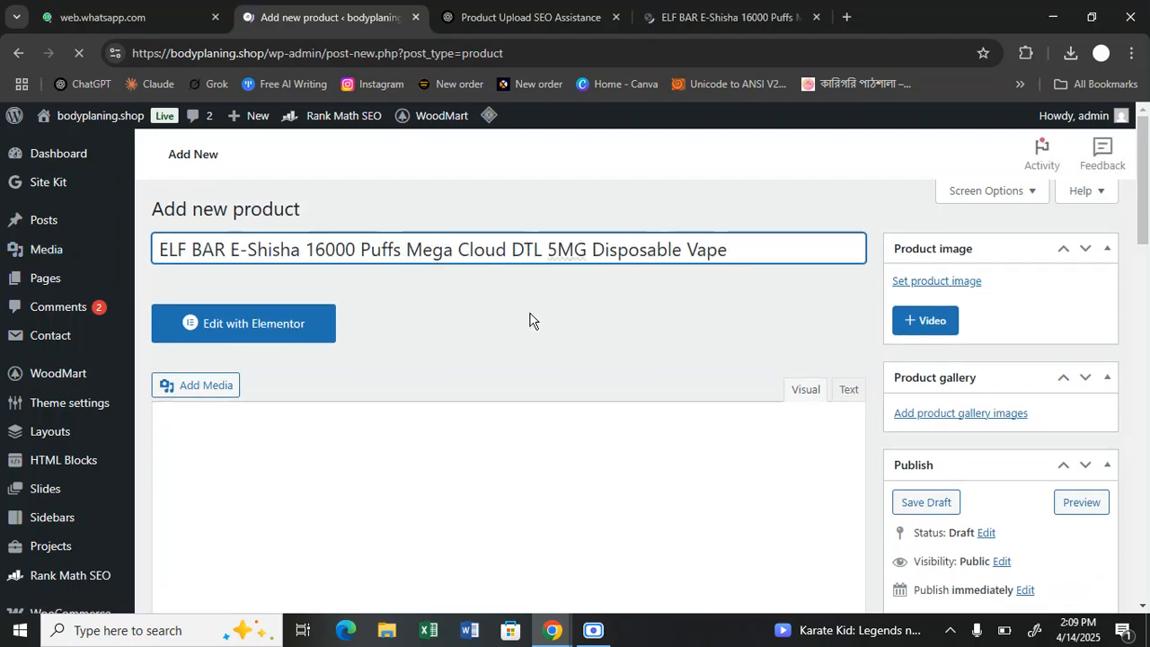
# Hide the Schema & Structured Data box and show the Choose size guide and Product tags boxes through the screen options
pyautogui.scroll(-20, 530, 319)
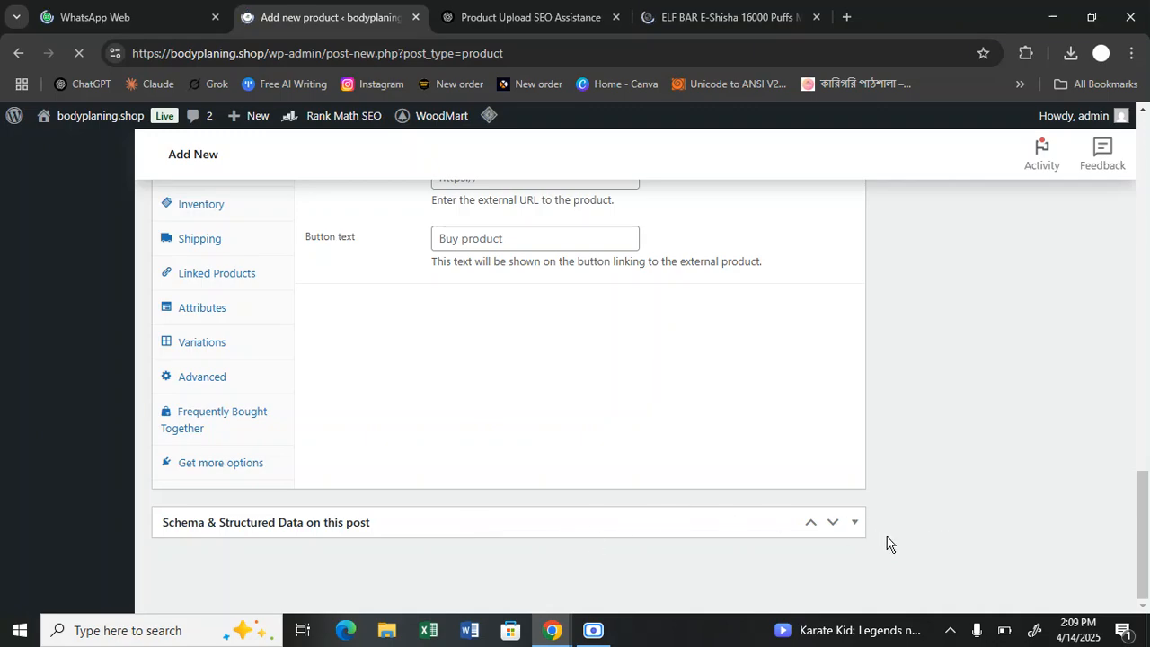
pyautogui.press('Home')
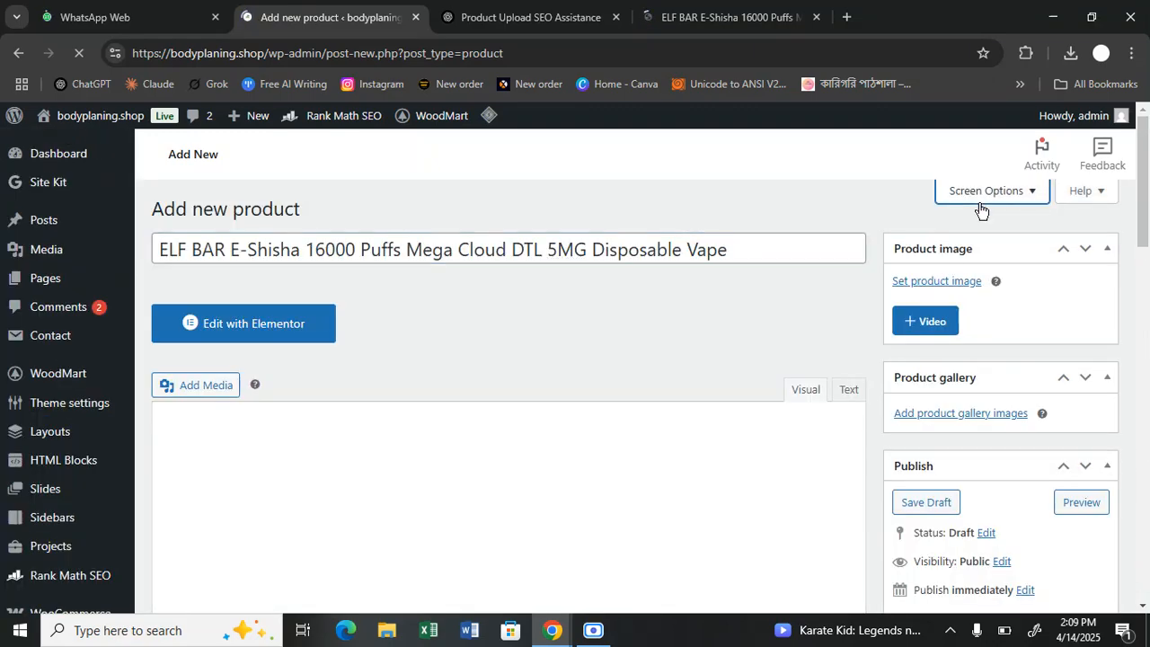
pyautogui.click(994, 195)
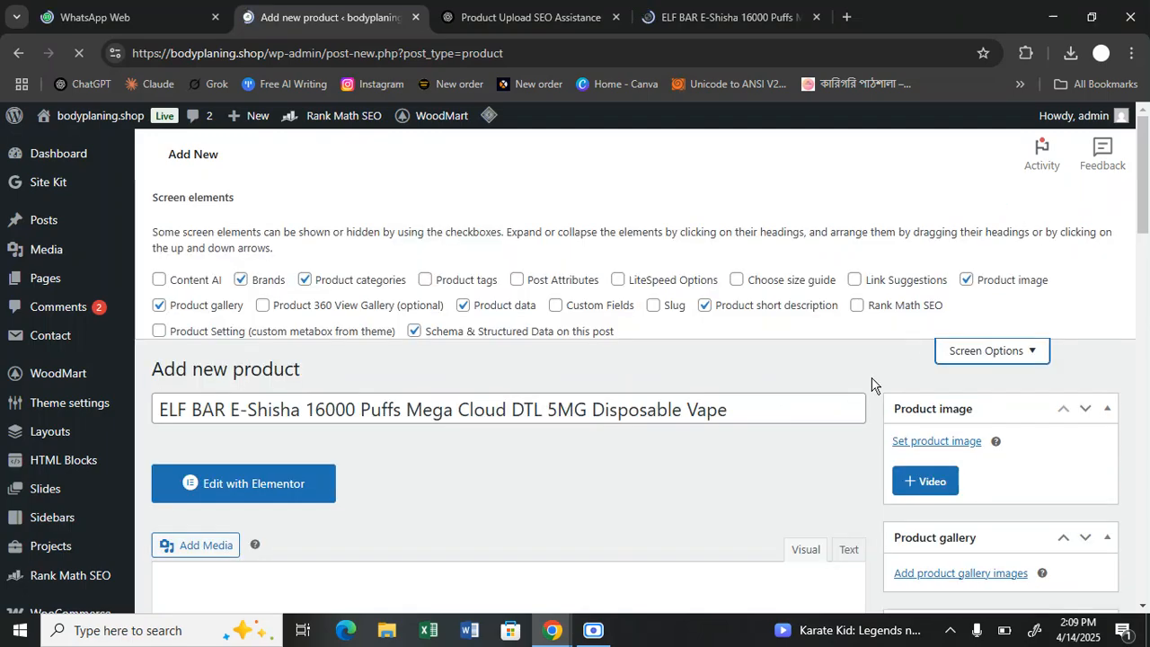
pyautogui.click(416, 335)
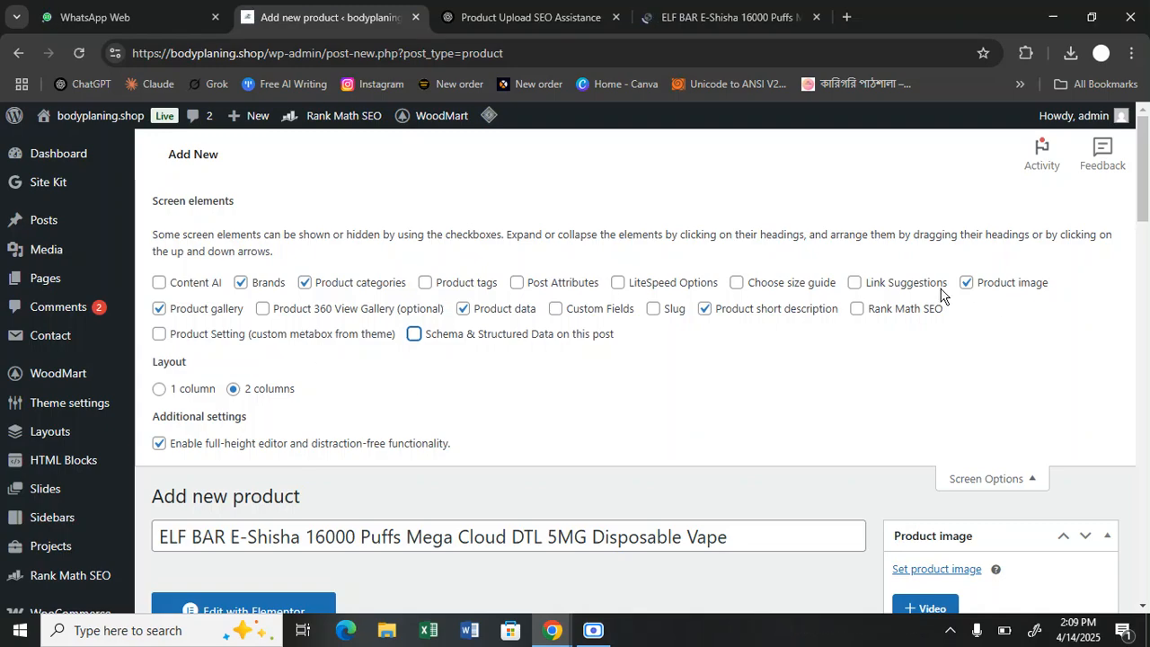
pyautogui.click(744, 291)
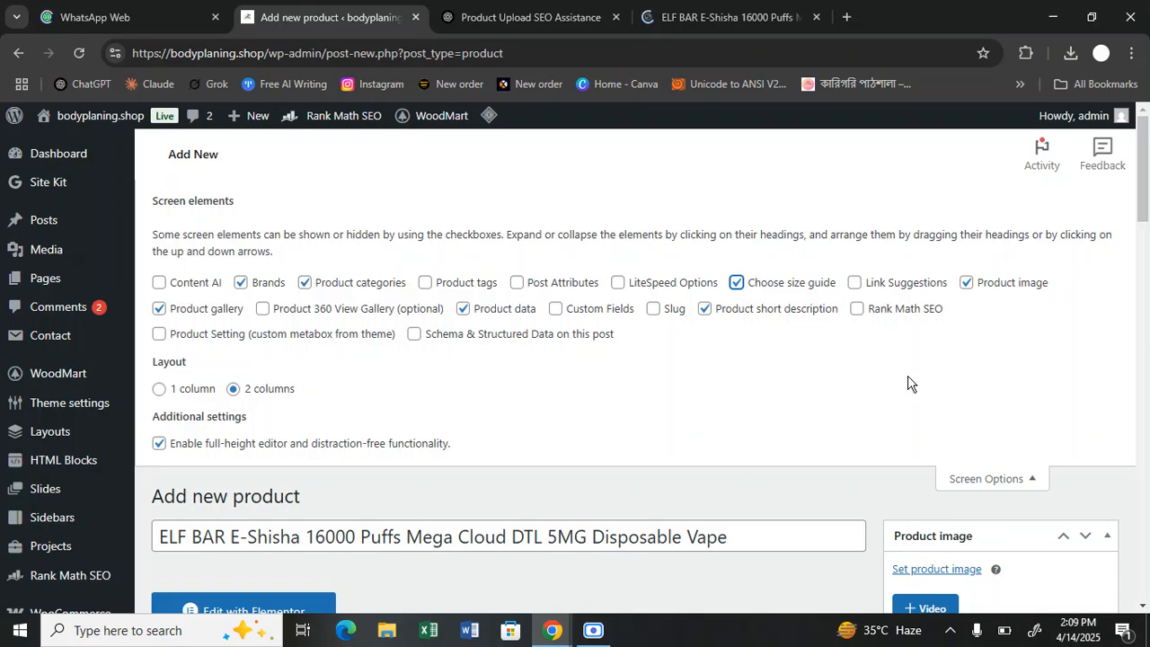
pyautogui.click(456, 285)
pyautogui.click(951, 481)
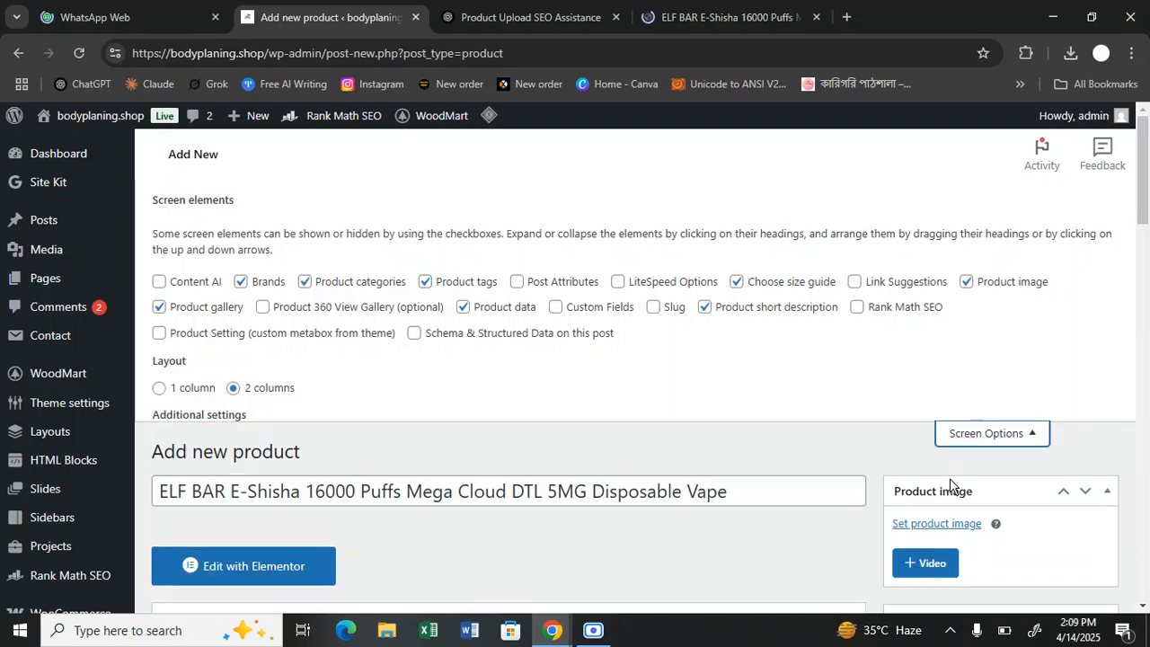
# Try the "Size and packaging guidelines" size guide on the product and reset the choice to None
pyautogui.scroll(-10, 755, 476)
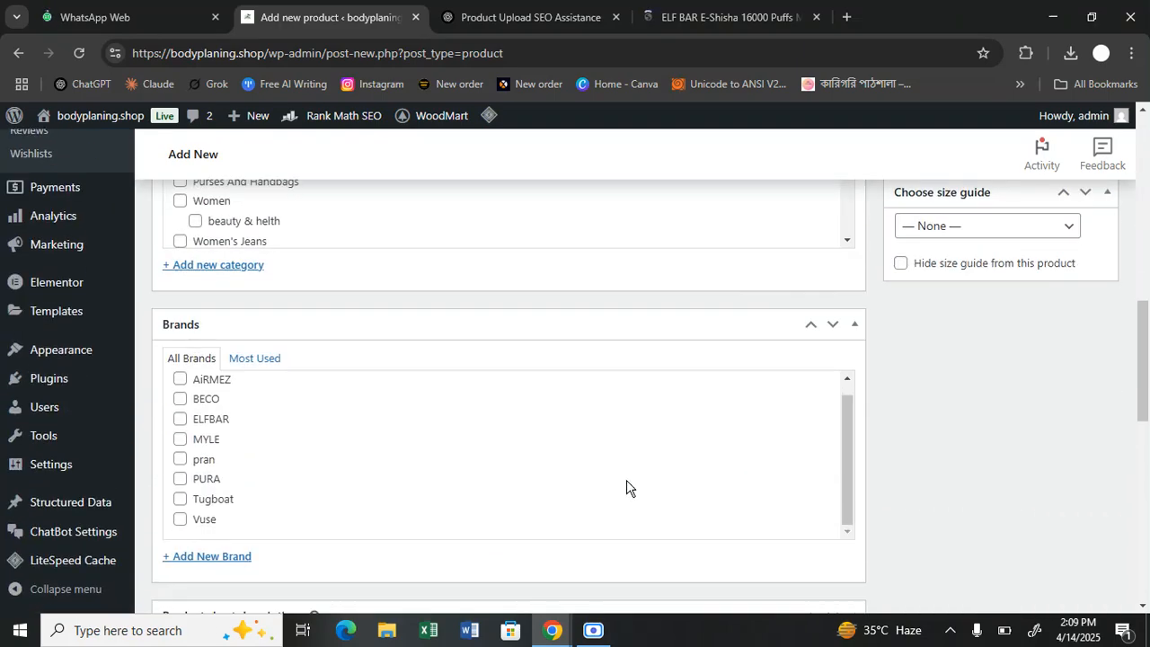
pyautogui.scroll(-8, 514, 576)
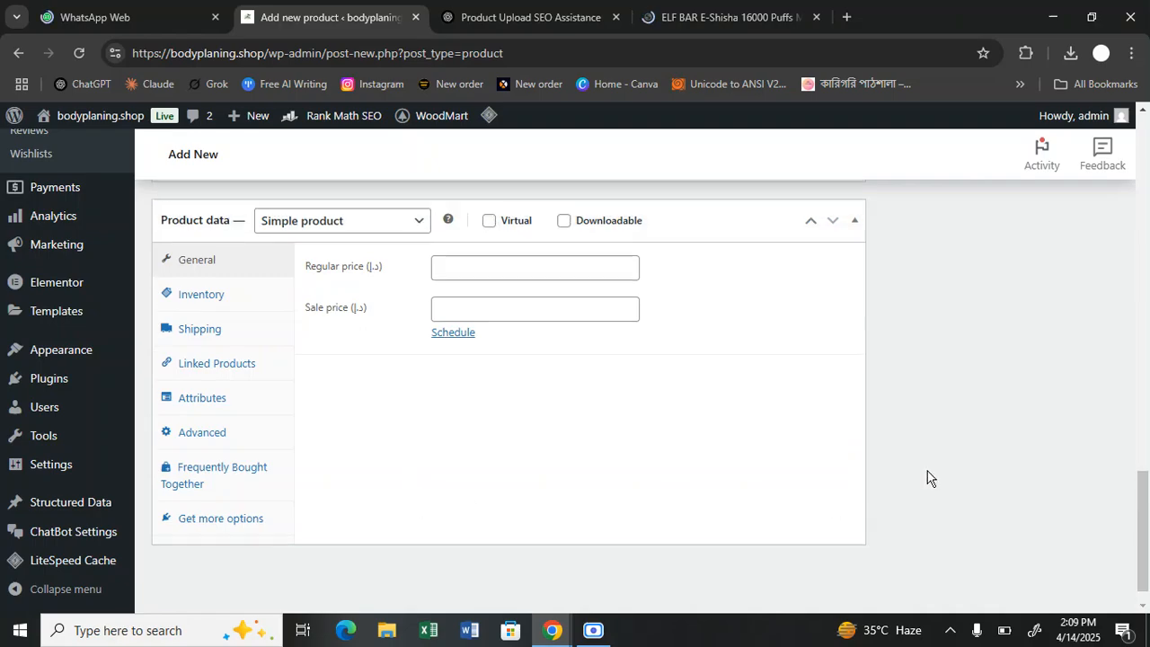
pyautogui.scroll(10, 962, 472)
pyautogui.scroll(-4, 944, 478)
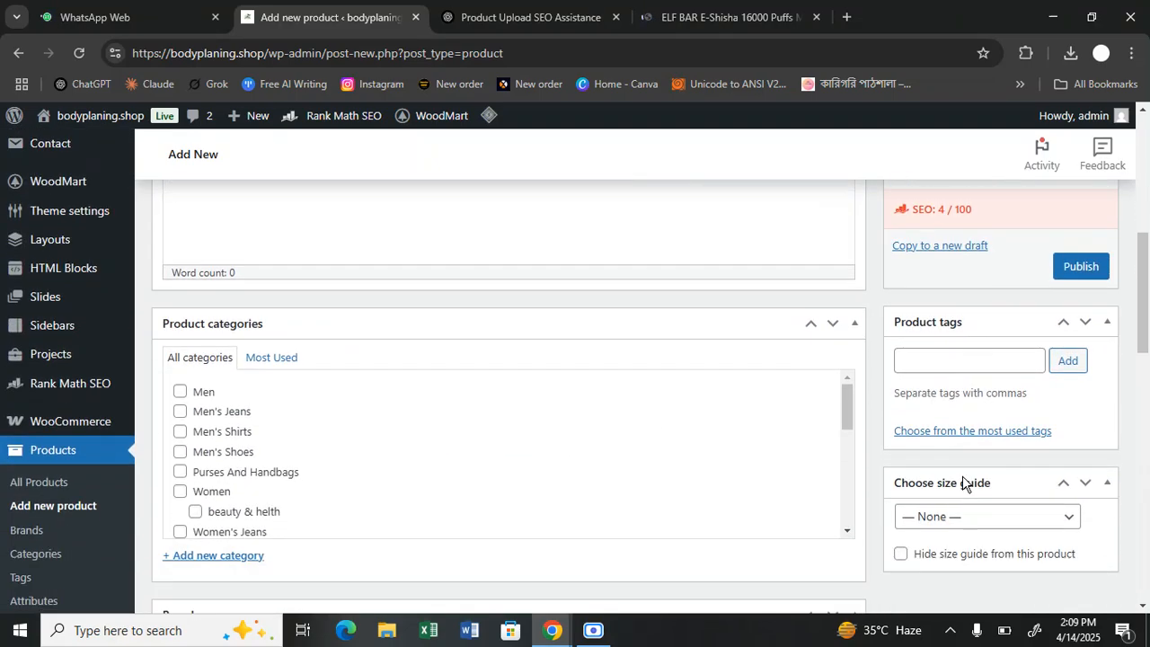
pyautogui.click(1001, 268)
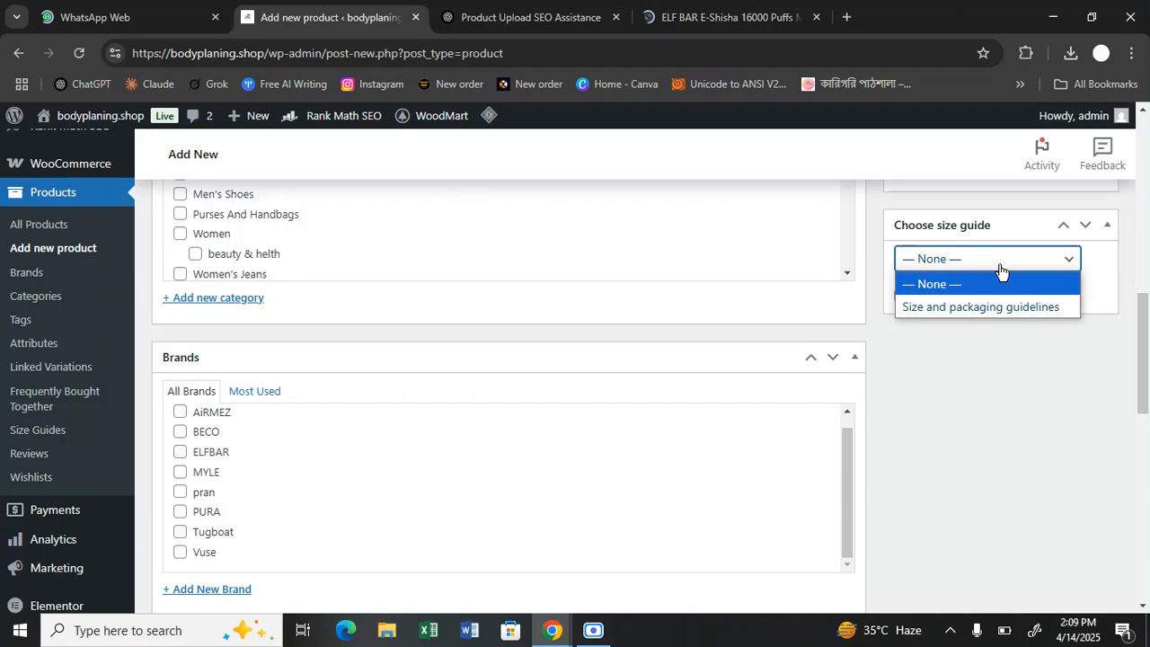
pyautogui.click(995, 307)
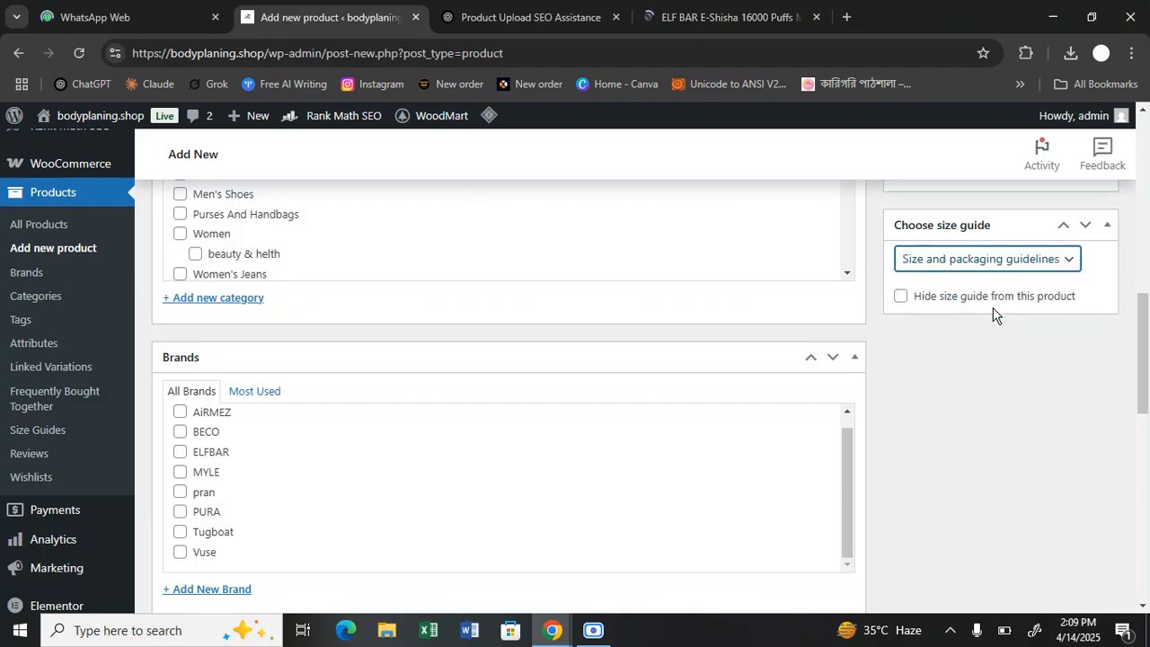
pyautogui.click(940, 264)
pyautogui.click(944, 284)
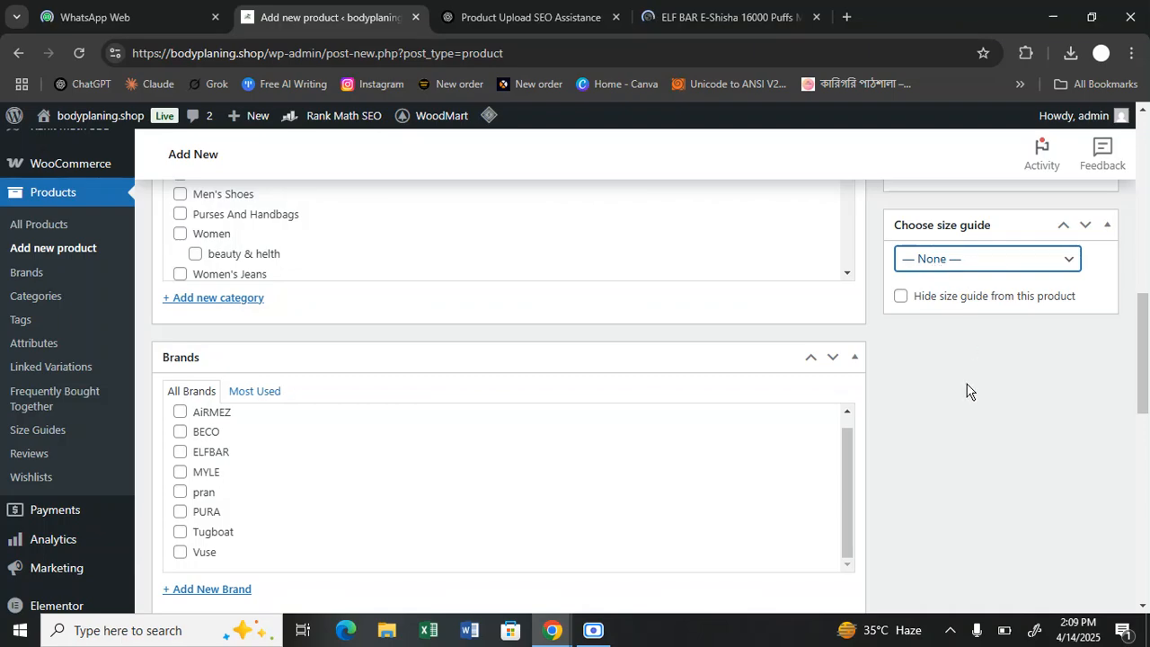
pyautogui.scroll(15, 968, 347)
# Open the Vapor AE product result from the Google search, then copy the brand name ELFBAR from the ChatGPT reply
pyautogui.click(731, 9)
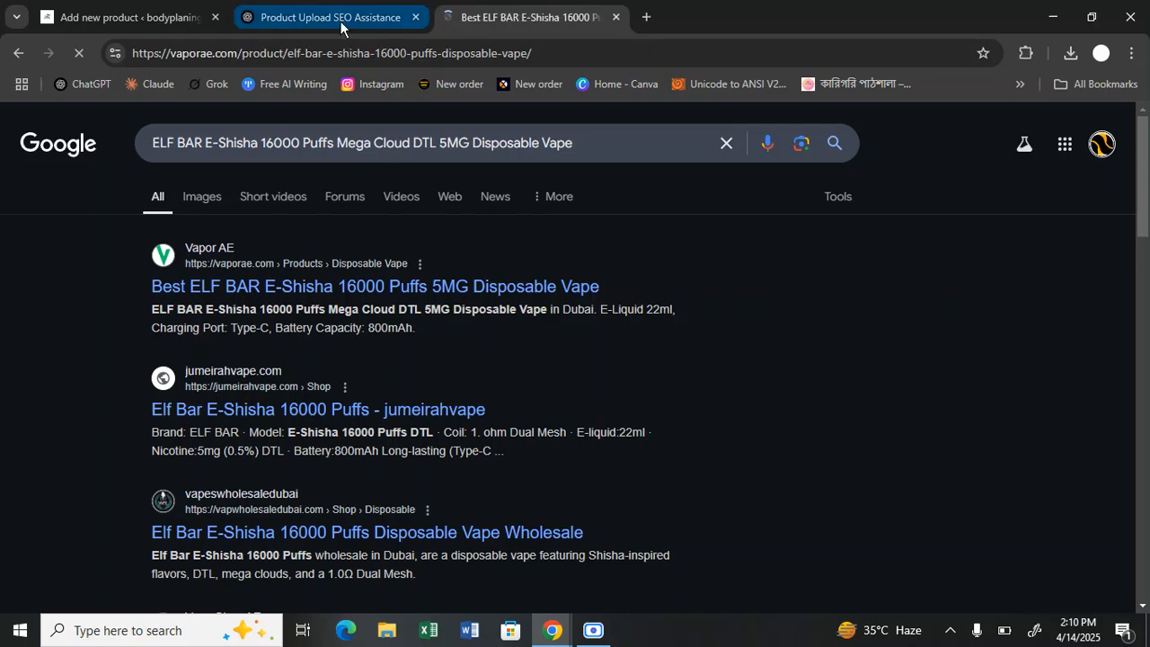
pyautogui.click(340, 21)
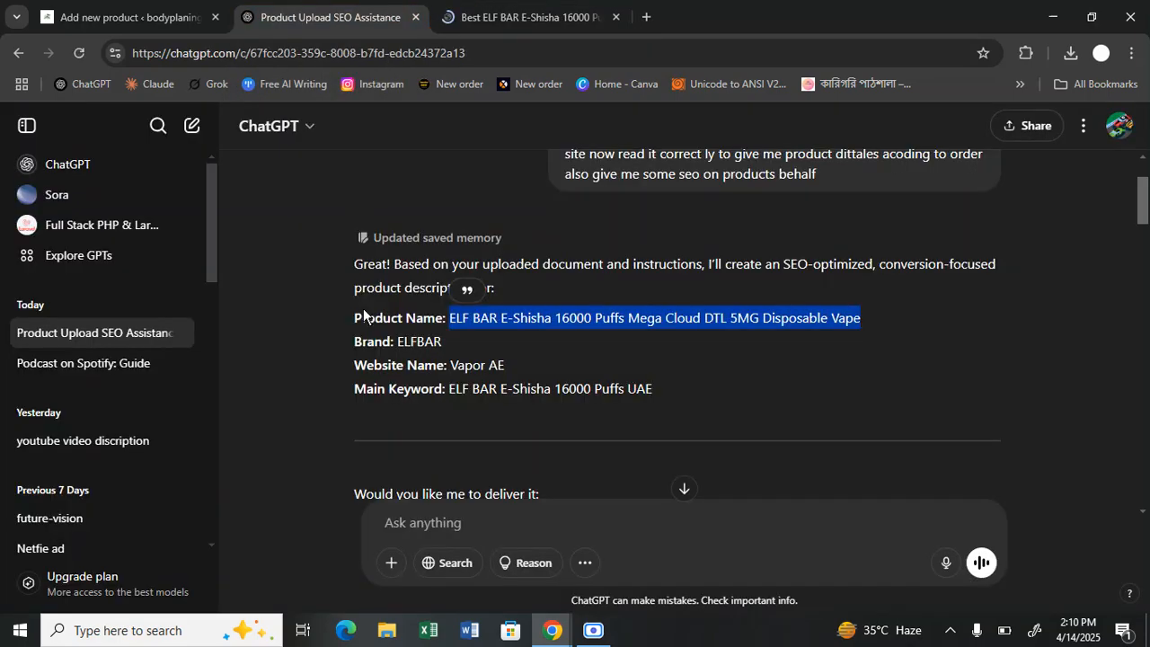
pyautogui.click(445, 330)
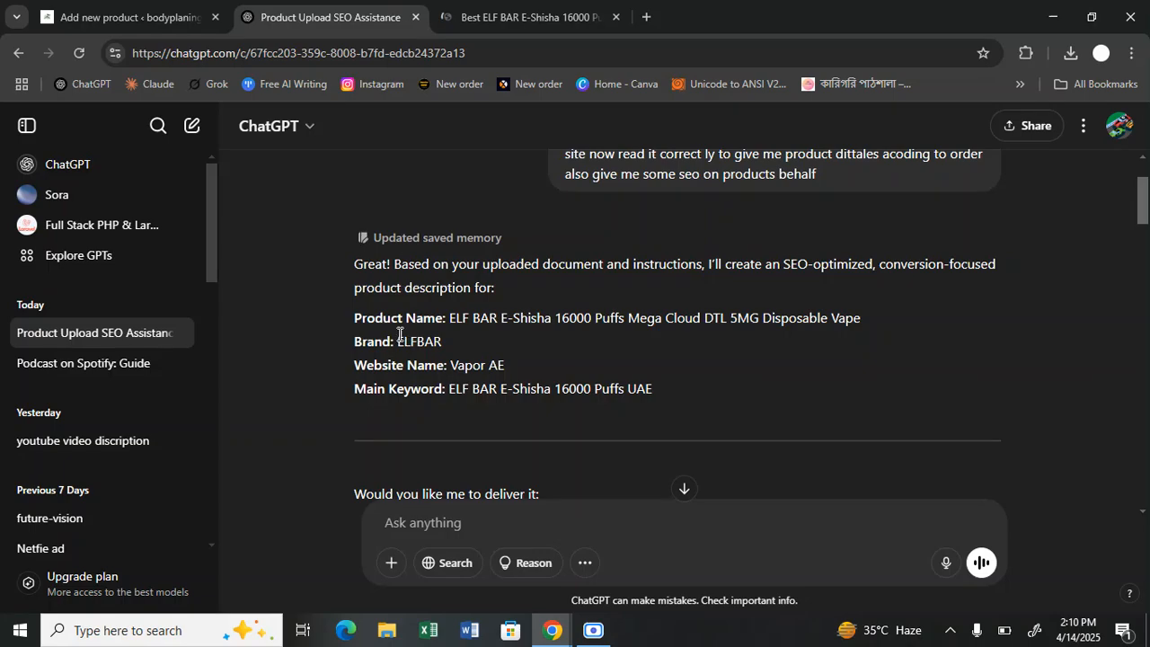
pyautogui.moveTo(398, 338); pyautogui.dragTo(444, 341)
pyautogui.hotkey('ctrl', 'c')
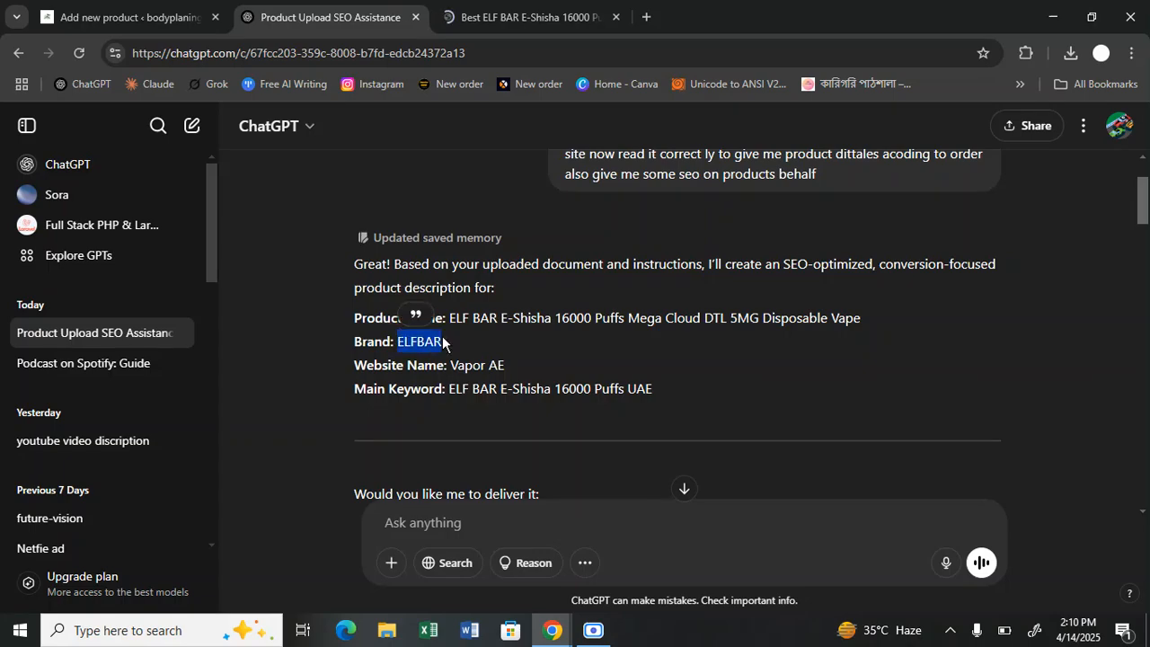
# Return to the new WordPress product, paste ELFBAR into the new brand name field and assign the existing ELFBAR brand
pyautogui.click(126, 17)
pyautogui.scroll(-2, 473, 308)
pyautogui.scroll(-10, 470, 308)
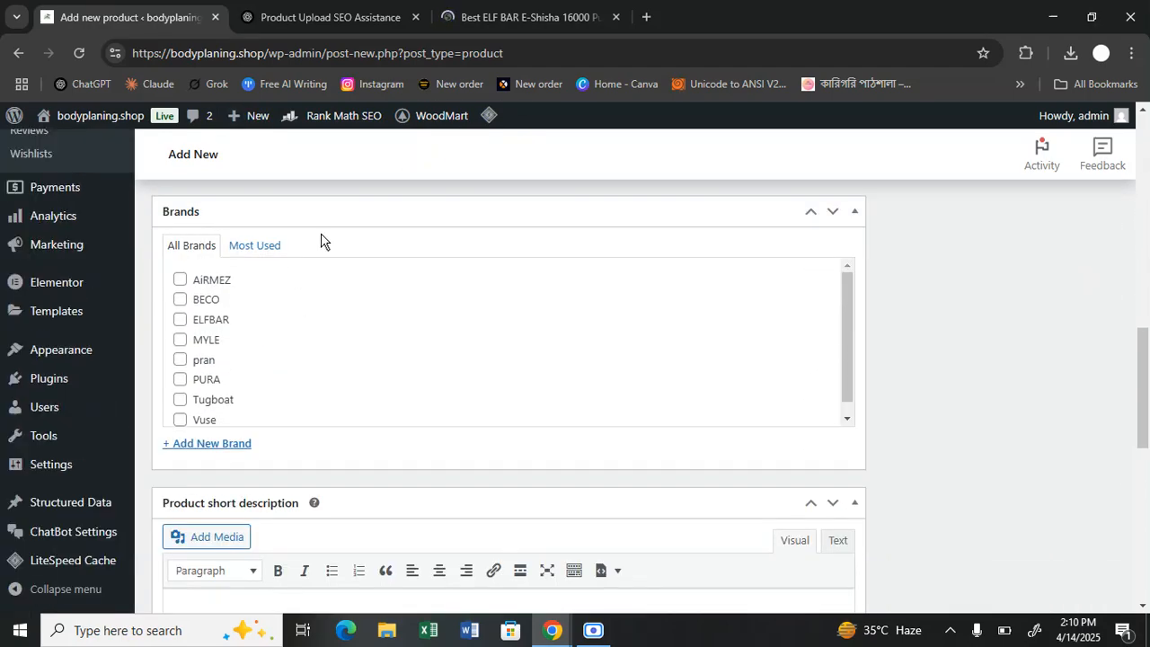
pyautogui.scroll(1, 328, 234)
pyautogui.scroll(5, 315, 237)
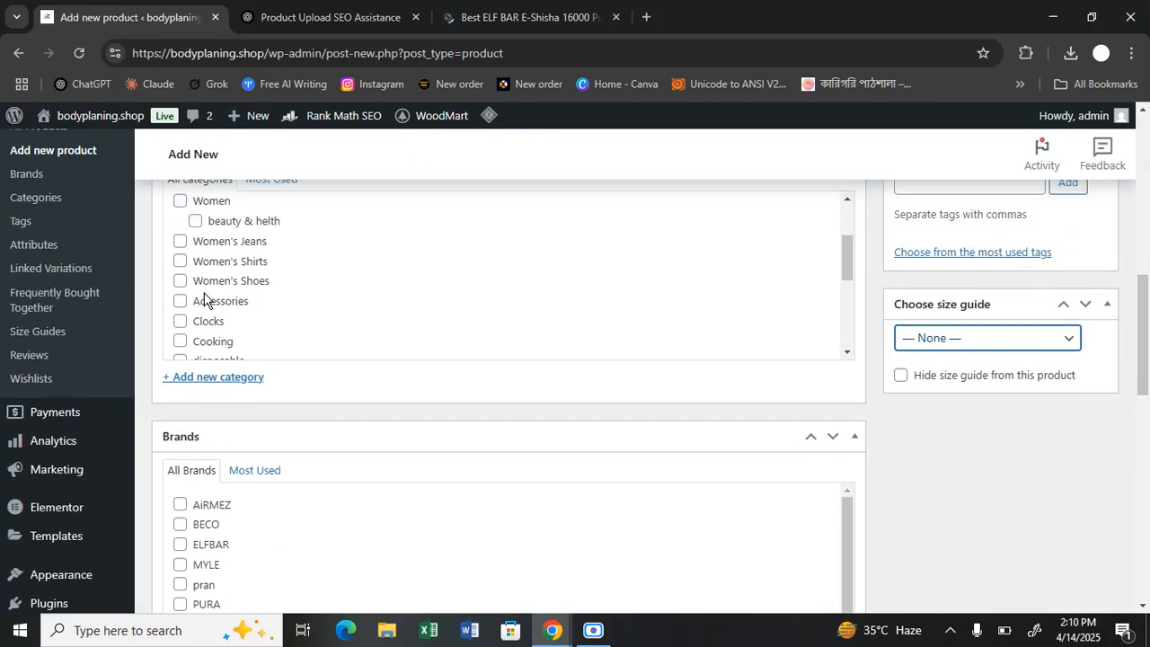
pyautogui.scroll(-2, 588, 411)
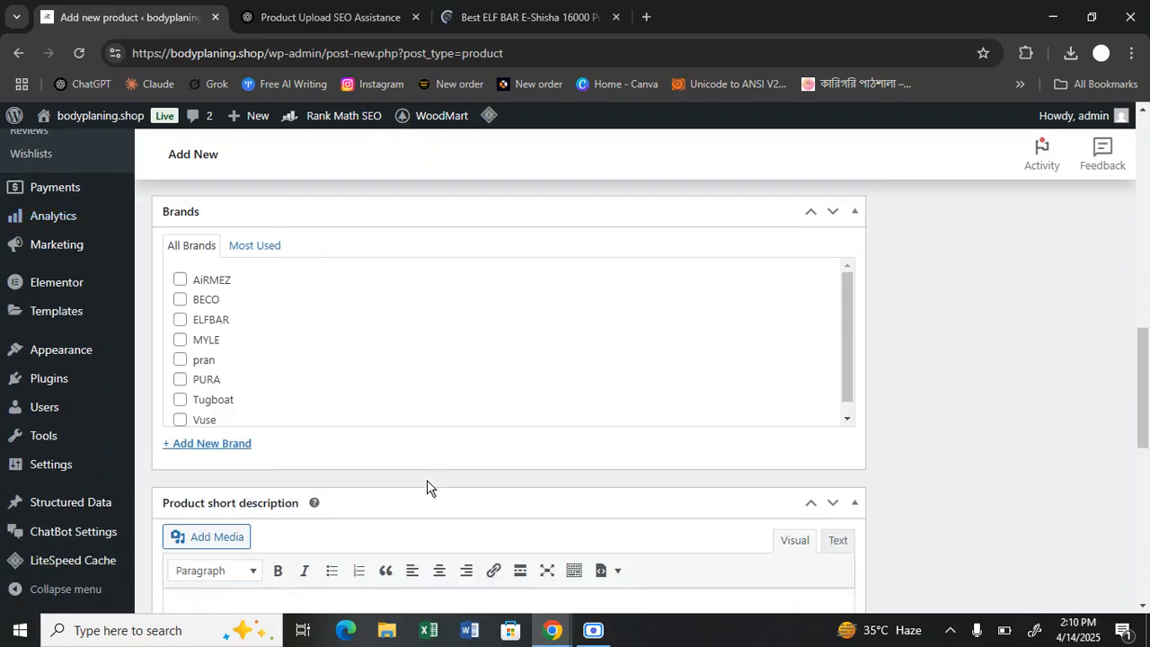
pyautogui.click(248, 447)
pyautogui.hotkey('ctrl', 'v')
pyautogui.click(637, 495)
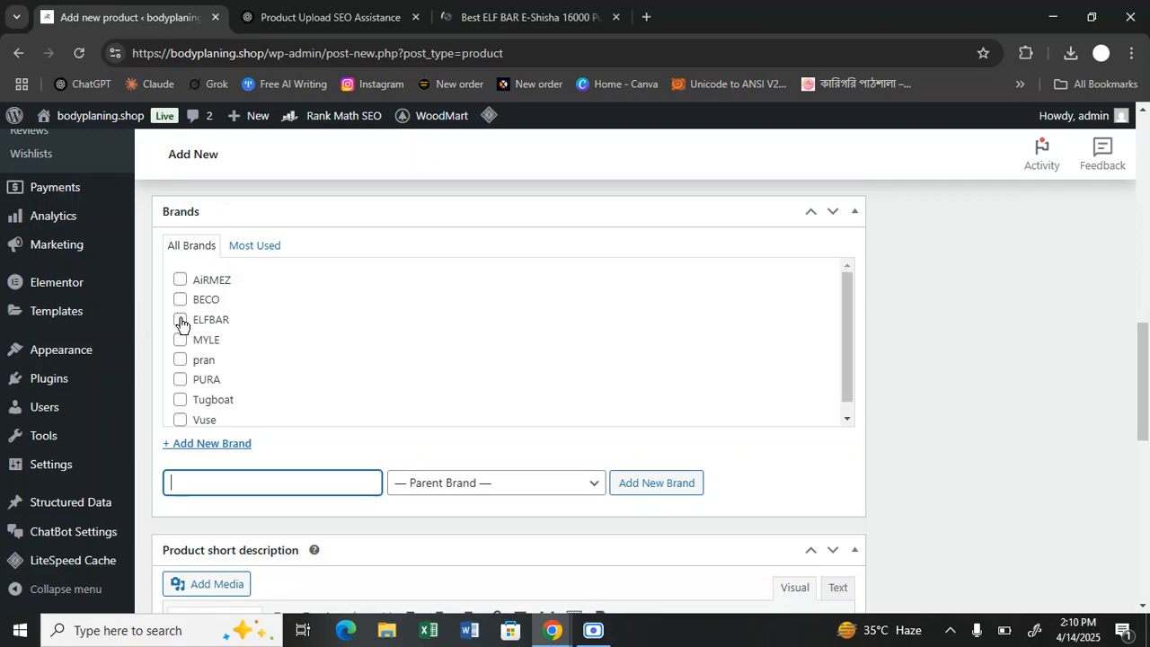
pyautogui.hotkey('ctrl', 'v')
pyautogui.click(181, 321)
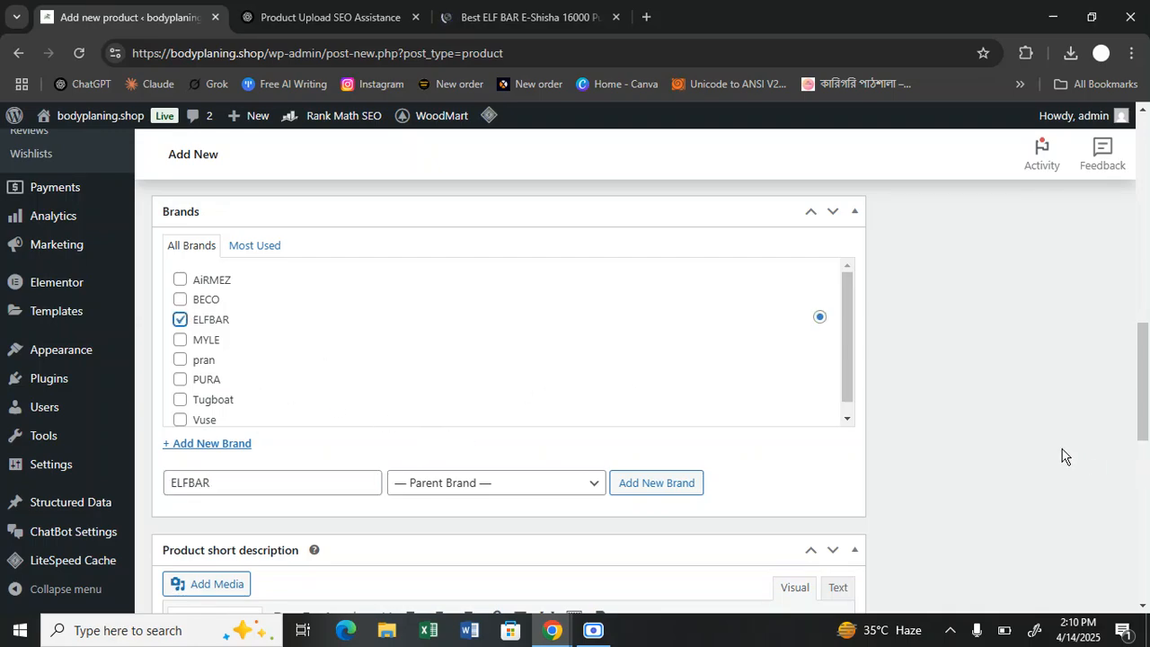
# Switch to the ChatGPT reply and copy its Product Name, Brand, Website Name and Main Keyword lines
pyautogui.scroll(-5, 1012, 445)
pyautogui.scroll(1, 1012, 445)
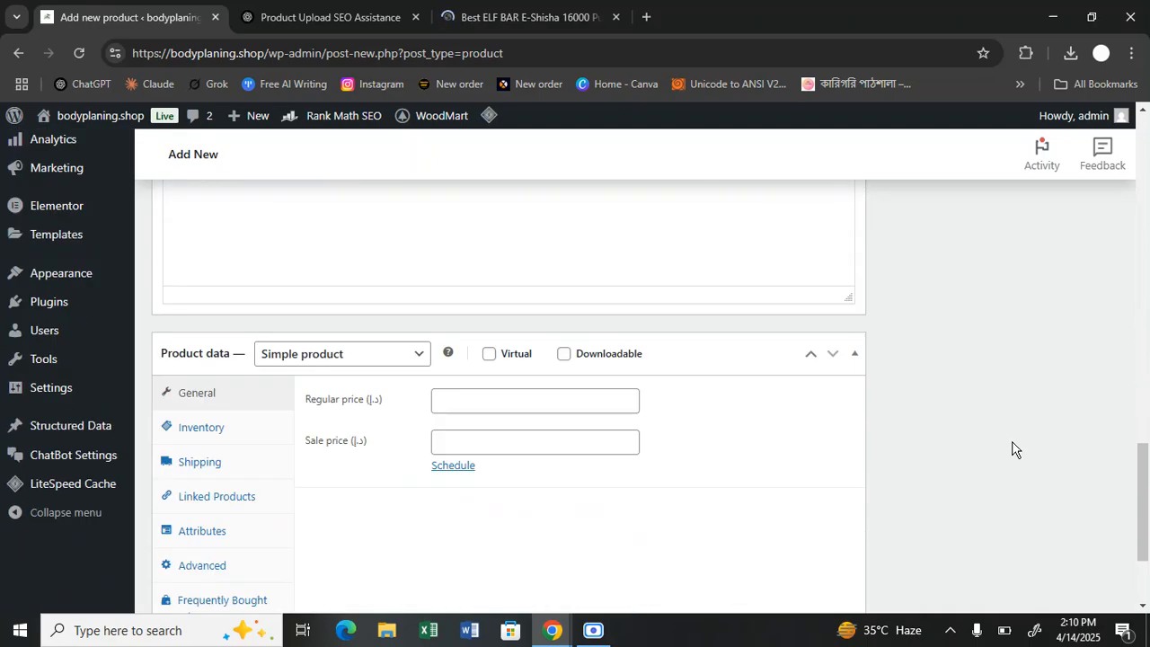
pyautogui.scroll(-3, 1012, 449)
pyautogui.click(331, 17)
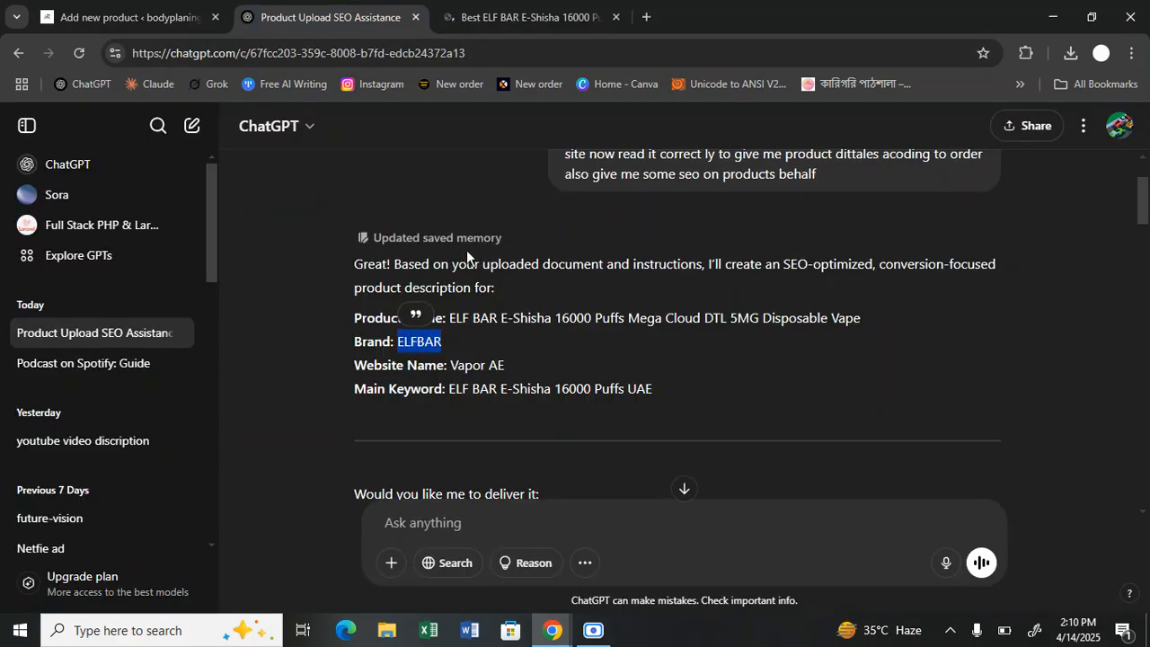
pyautogui.click(415, 361)
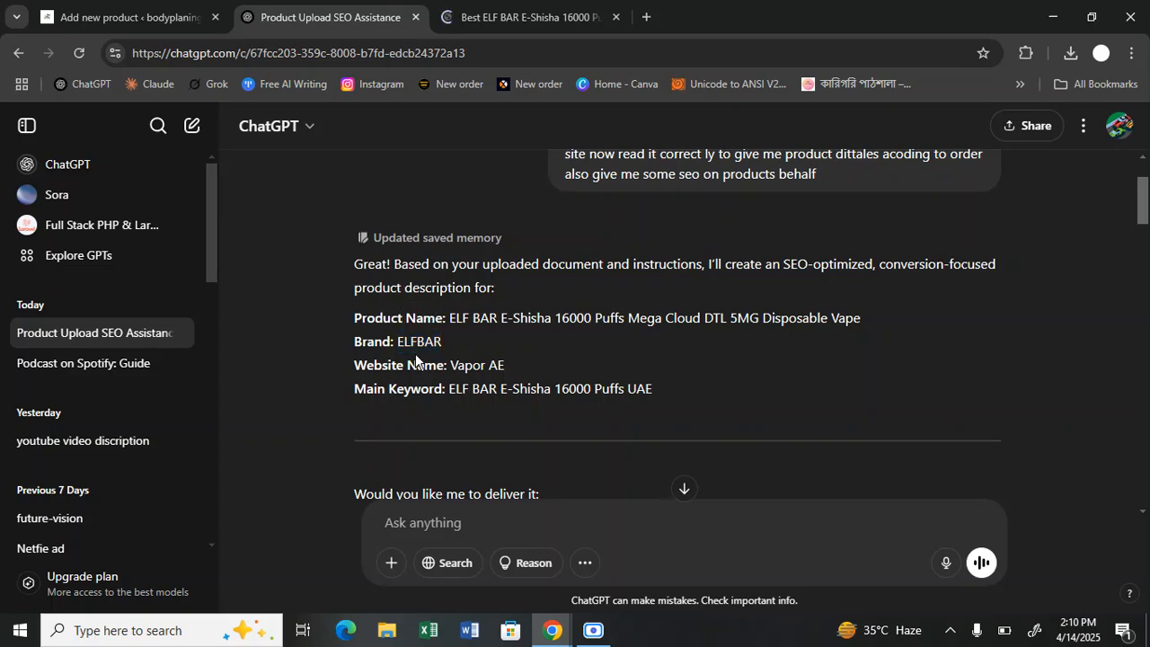
pyautogui.scroll(-4, 415, 361)
pyautogui.scroll(4, 415, 361)
pyautogui.moveTo(452, 363); pyautogui.dragTo(507, 366)
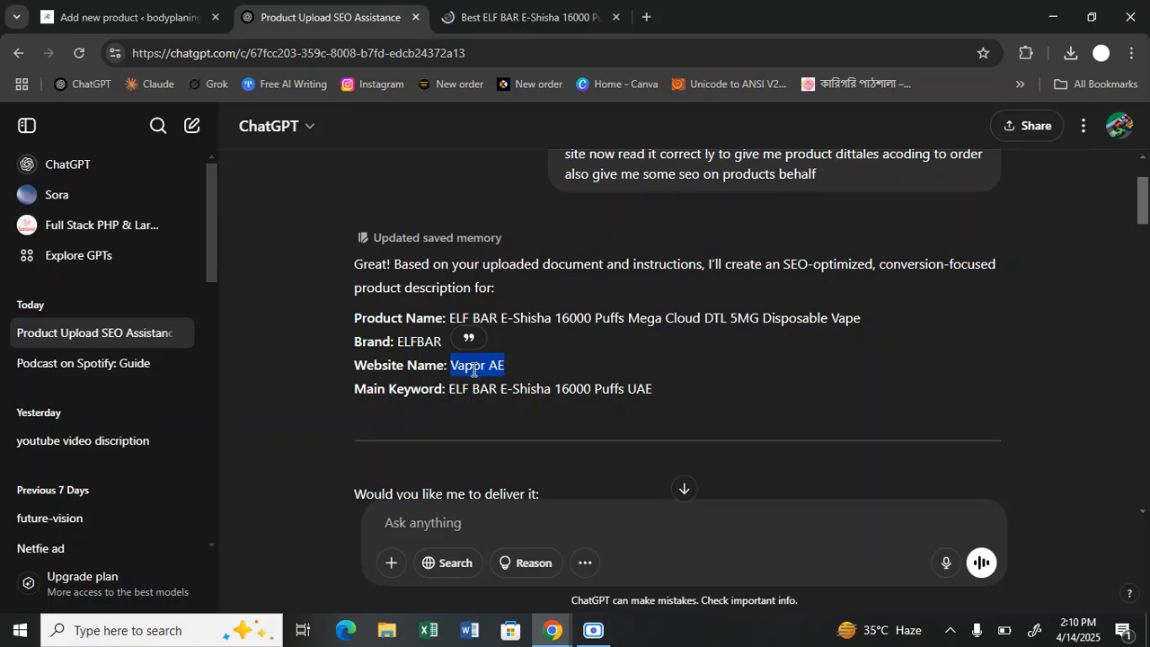
pyautogui.click(447, 335)
pyautogui.moveTo(351, 317); pyautogui.dragTo(671, 386)
pyautogui.hotkey('ctrl', 'c')
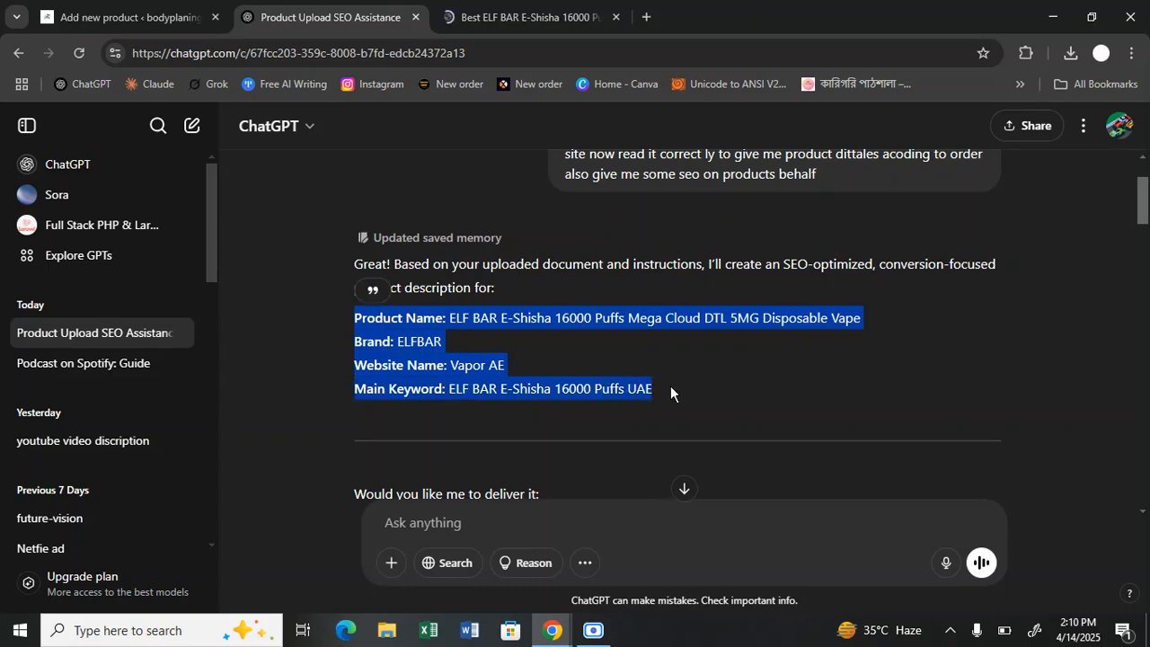
# Return to the new WordPress product and paste the copied product details into the product short description
pyautogui.click(117, 17)
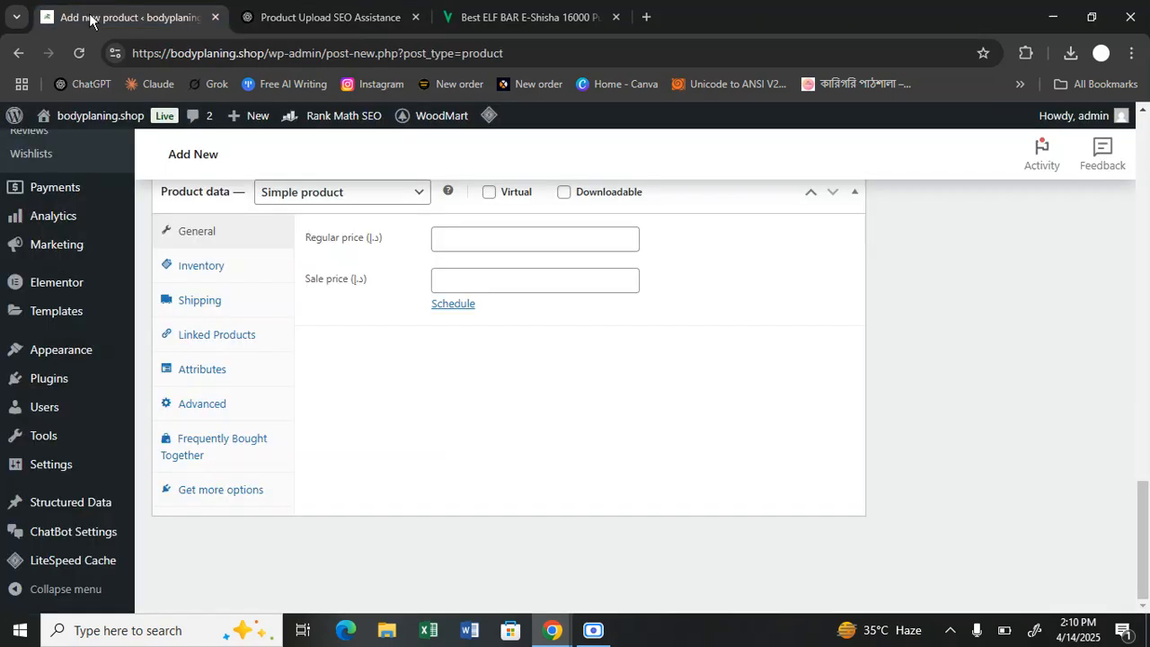
pyautogui.scroll(5, 419, 374)
pyautogui.scroll(10, 414, 368)
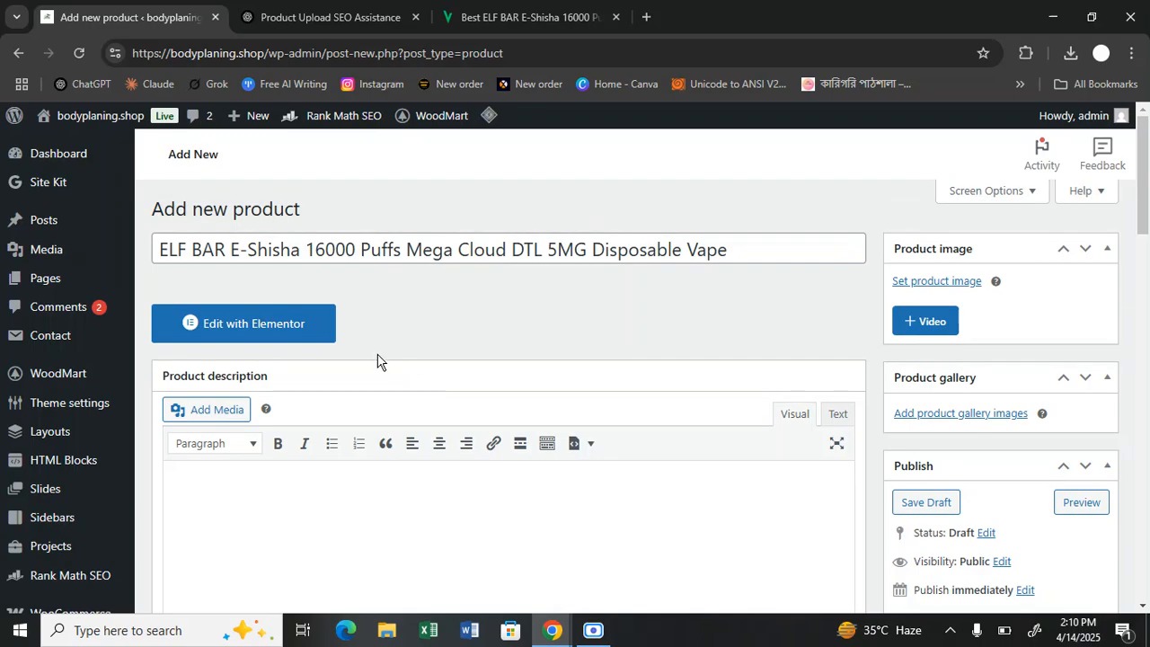
pyautogui.scroll(-2, 344, 375)
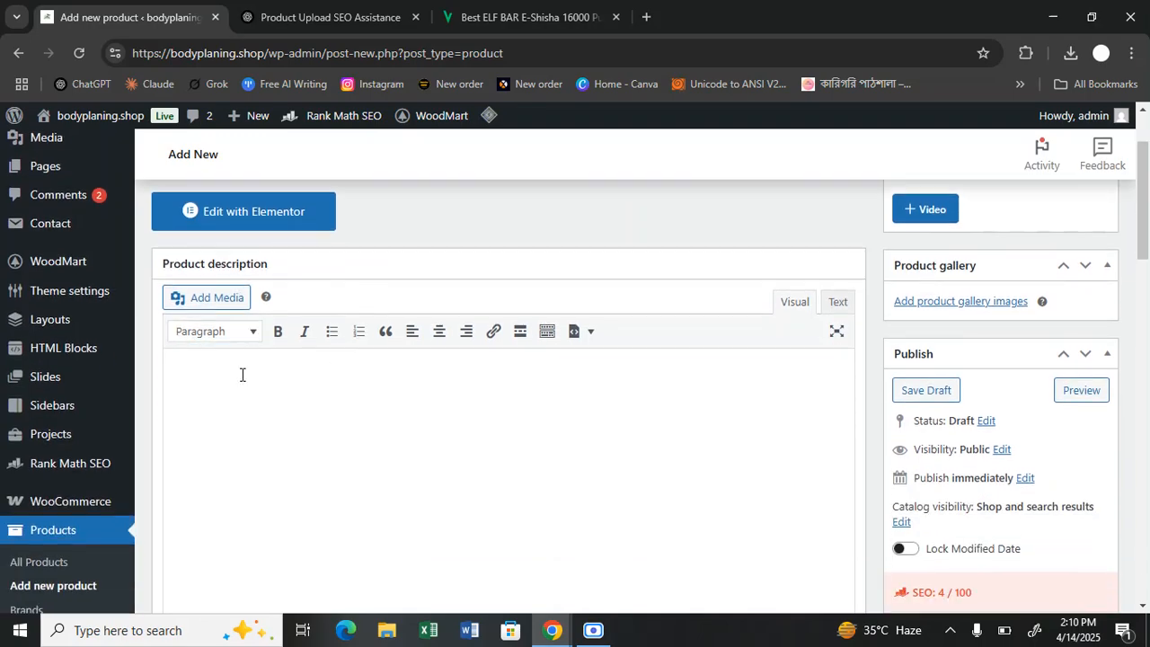
pyautogui.scroll(-10, 242, 375)
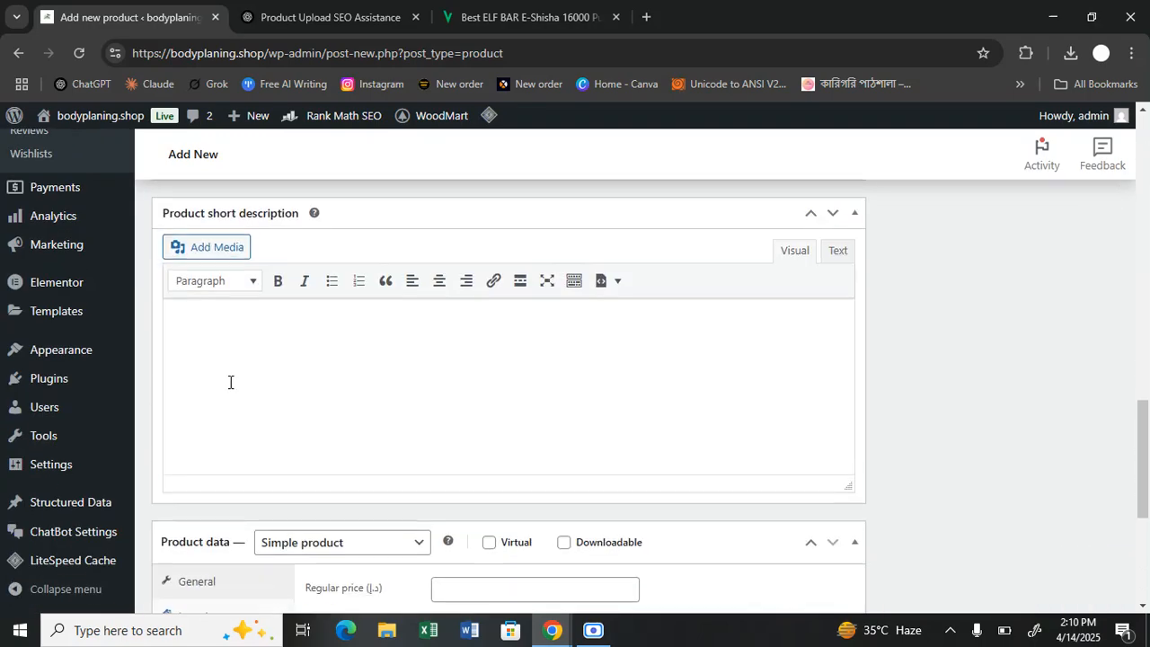
pyautogui.click(202, 336)
pyautogui.hotkey('ctrl', 'v')
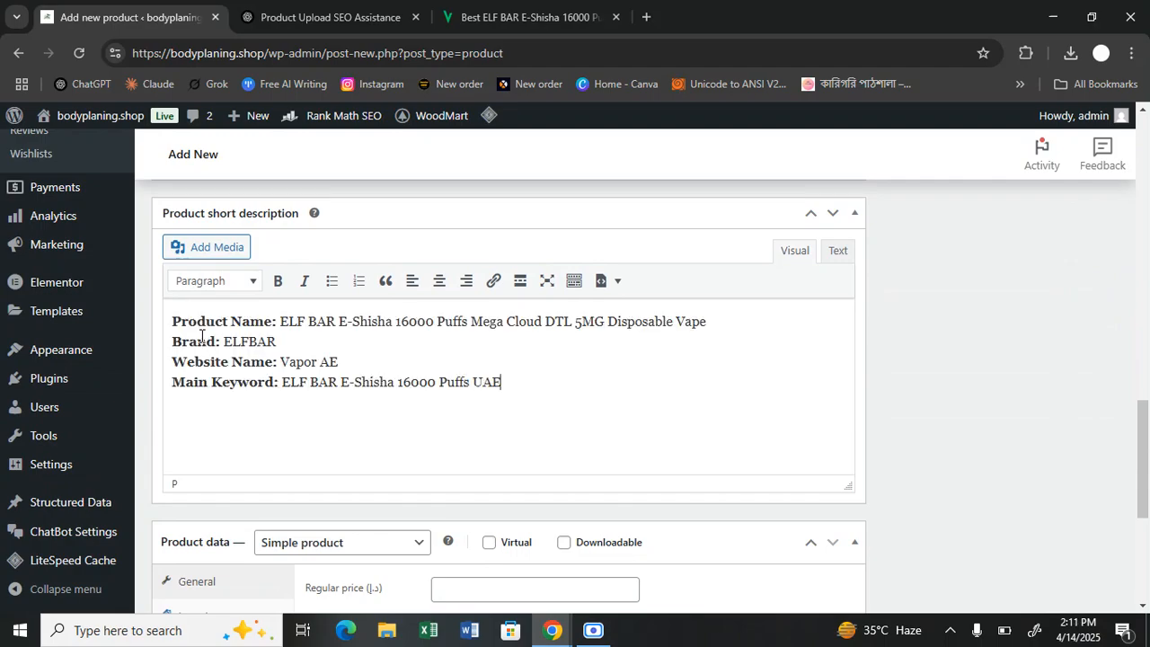
# Delete the Main Keyword line from the product short description
pyautogui.moveTo(281, 364); pyautogui.dragTo(337, 364)
pyautogui.click(243, 384)
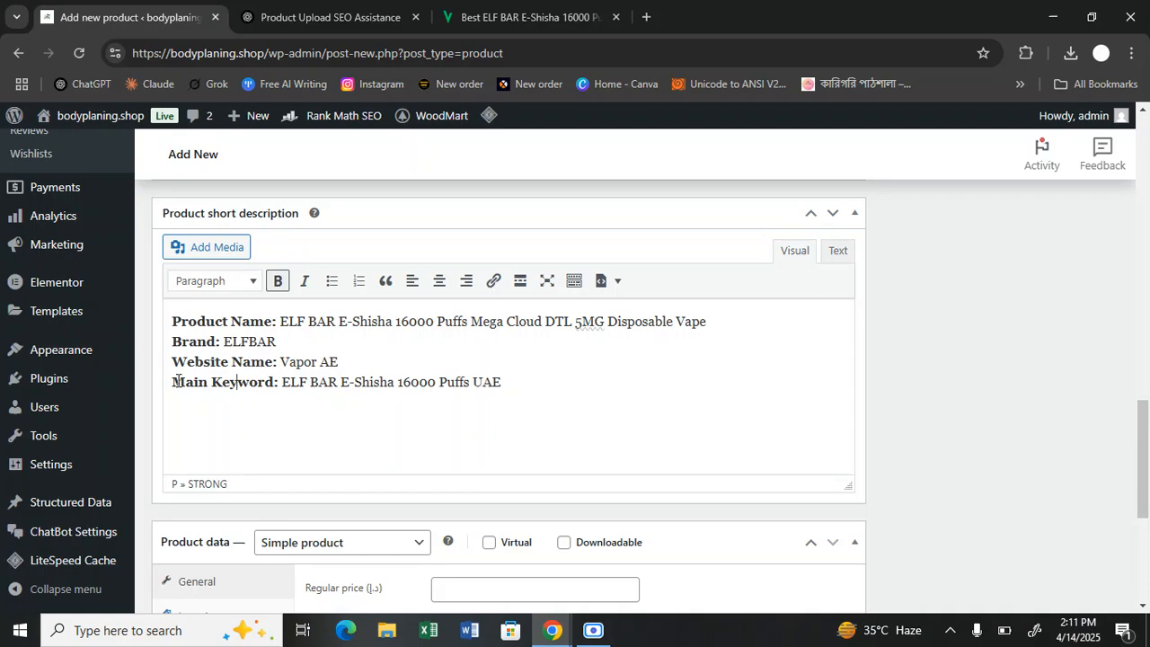
pyautogui.moveTo(173, 383); pyautogui.dragTo(541, 383)
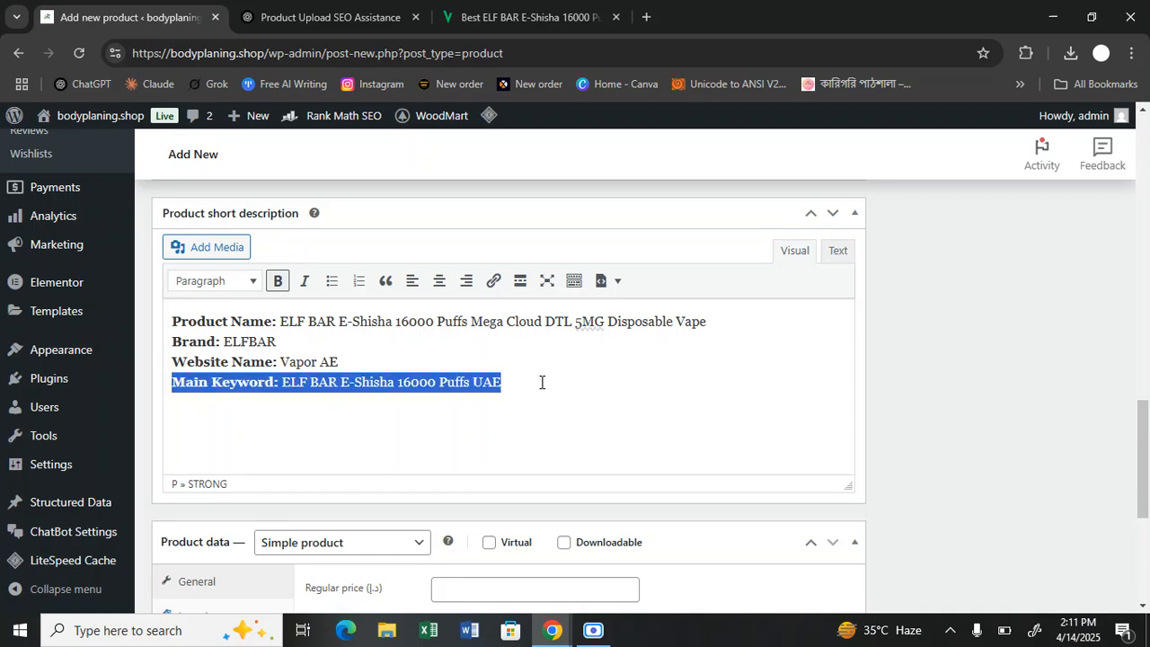
pyautogui.press('BackSpace')
# Copy the Short Description paragraph from the ChatGPT reply and paste it below the Website Name line in the product short description
pyautogui.click(310, 11)
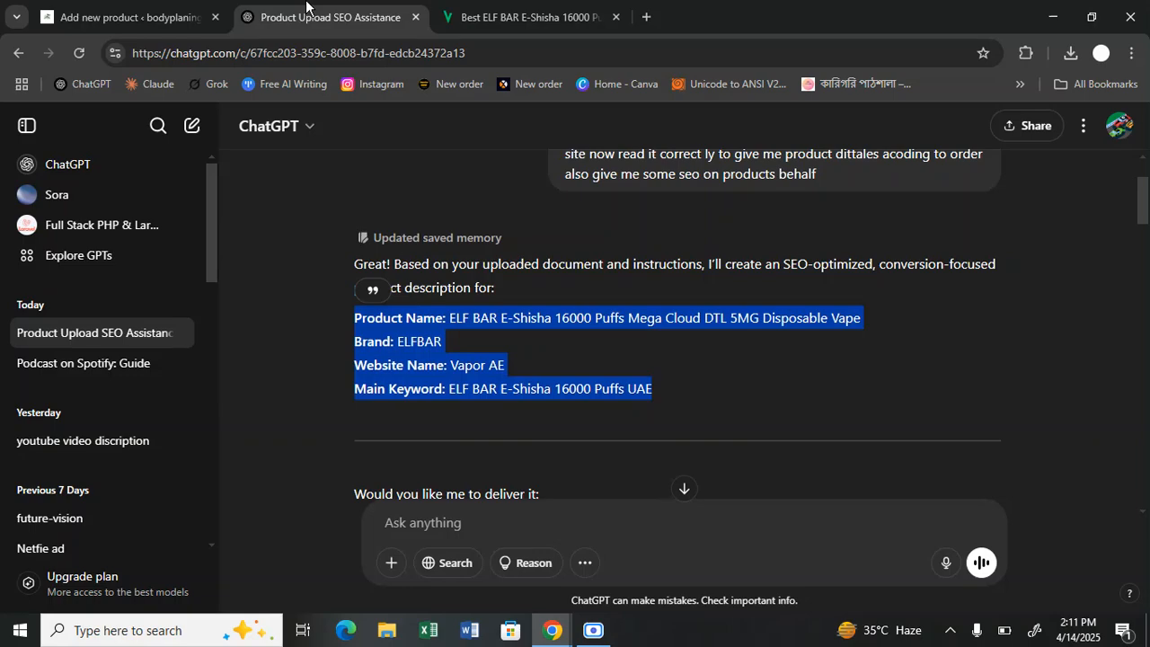
pyautogui.scroll(-6, 419, 368)
pyautogui.scroll(-2, 404, 364)
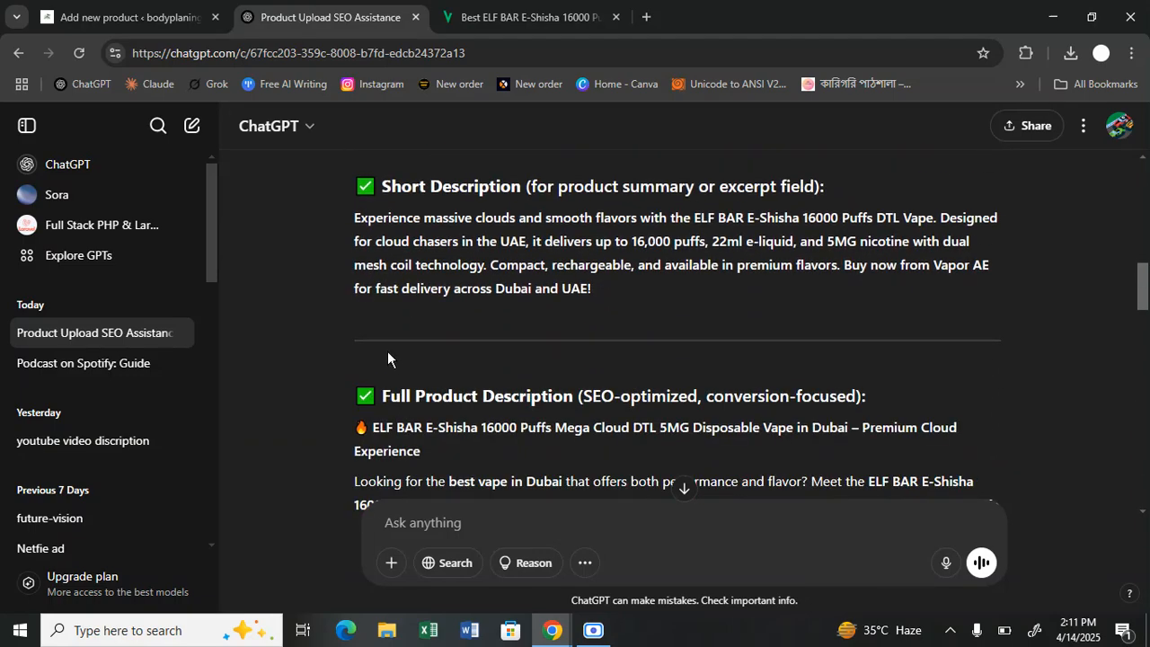
pyautogui.tripleClick(363, 260)
pyautogui.hotkey('ctrl', 'c')
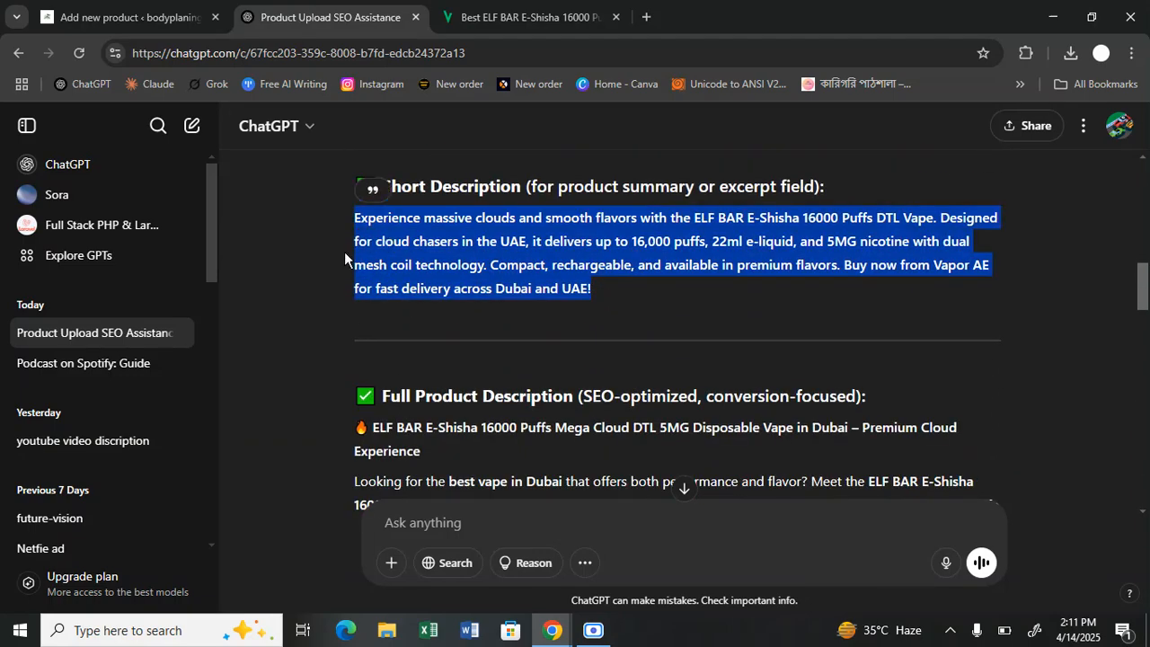
pyautogui.click(126, 17)
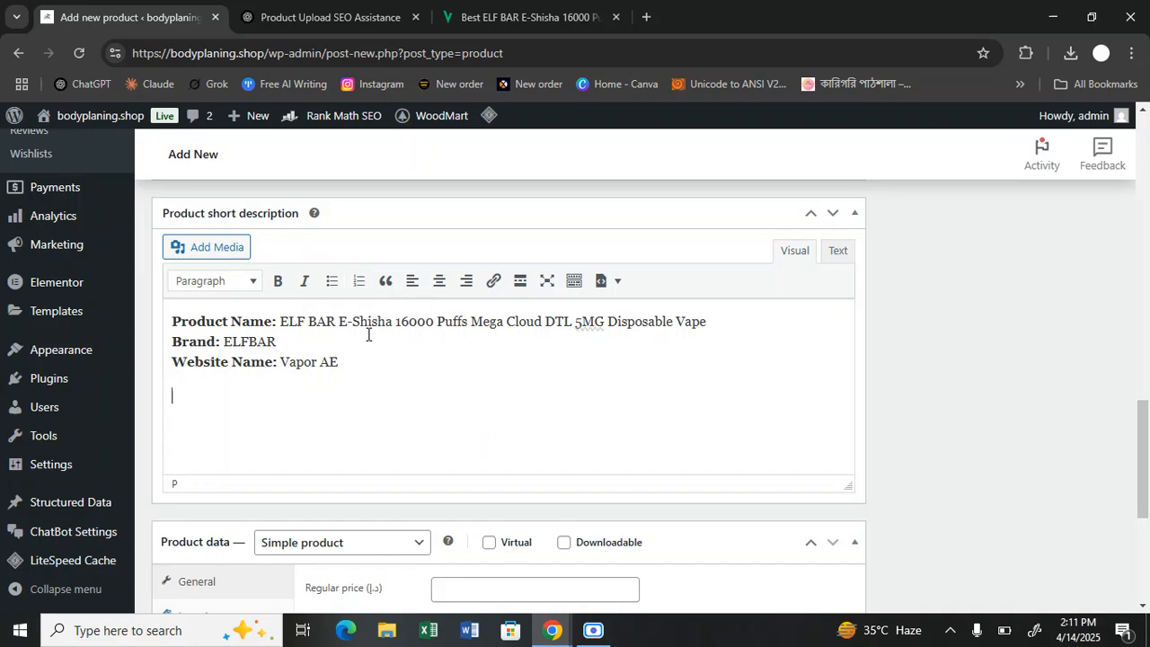
pyautogui.hotkey('ctrl', 'v')
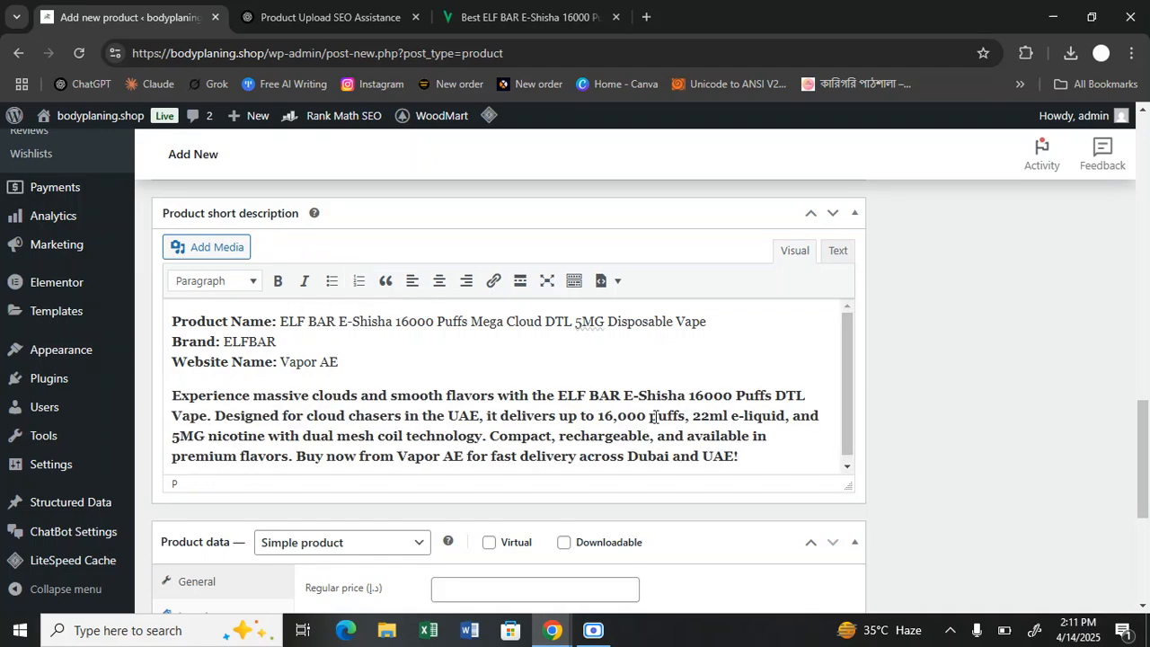
# Remove the bold formatting from the pasted "Experience massive clouds" paragraph in the short description
pyautogui.hotkey('ctrl', 'a')
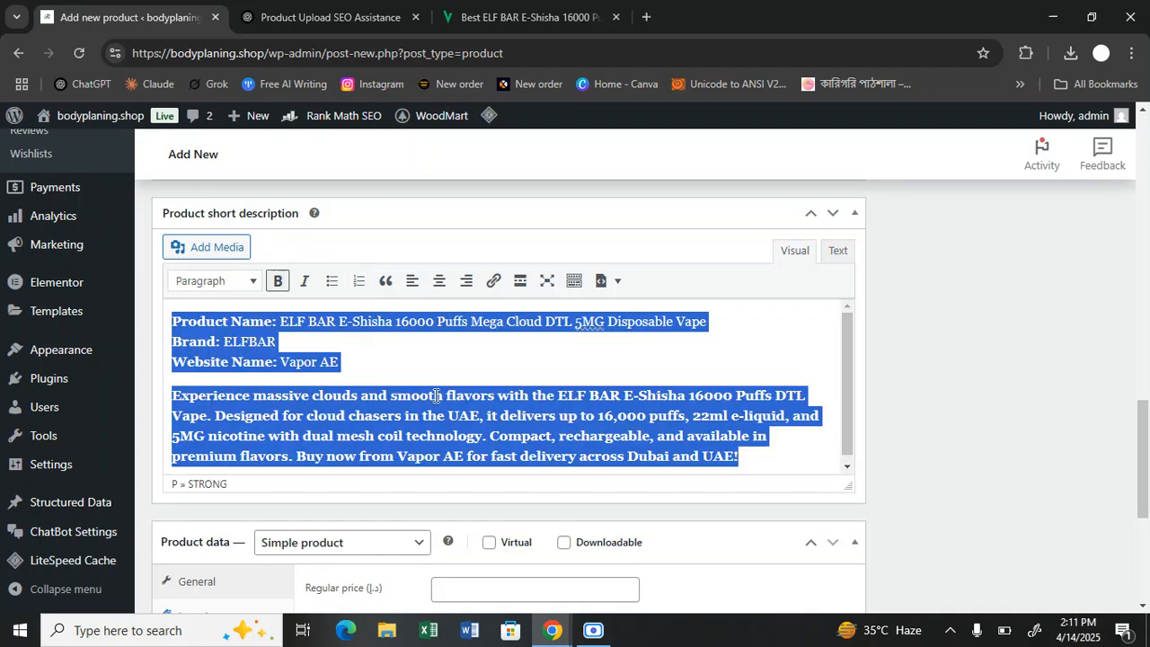
pyautogui.tripleClick(327, 406)
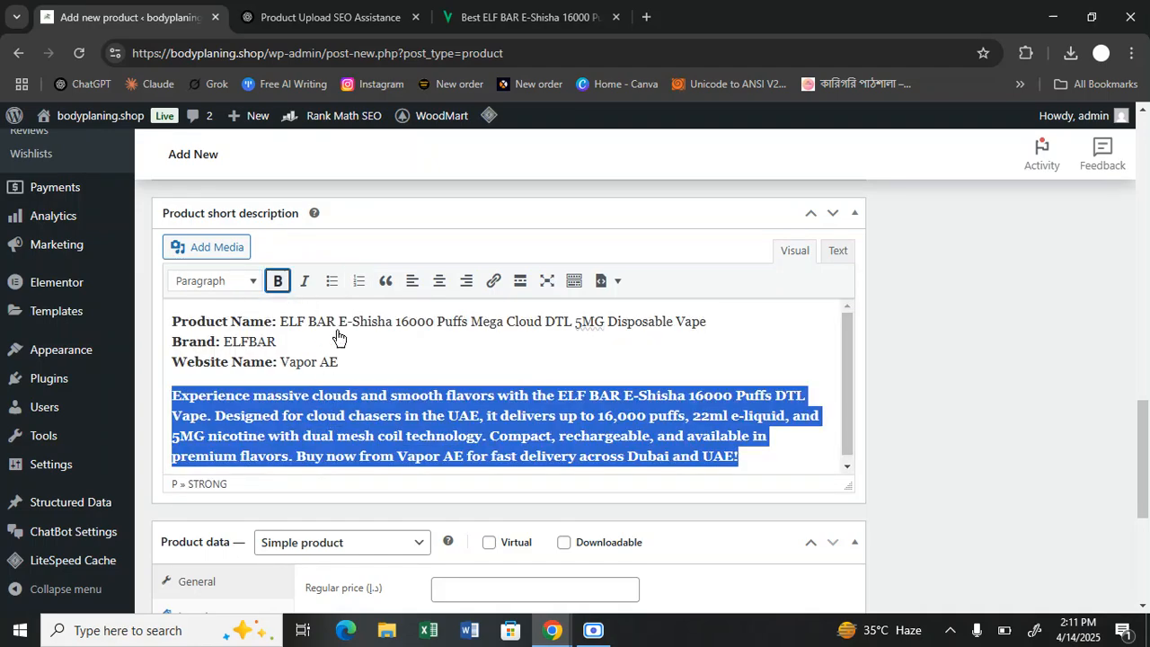
pyautogui.click(278, 282)
pyautogui.click(399, 367)
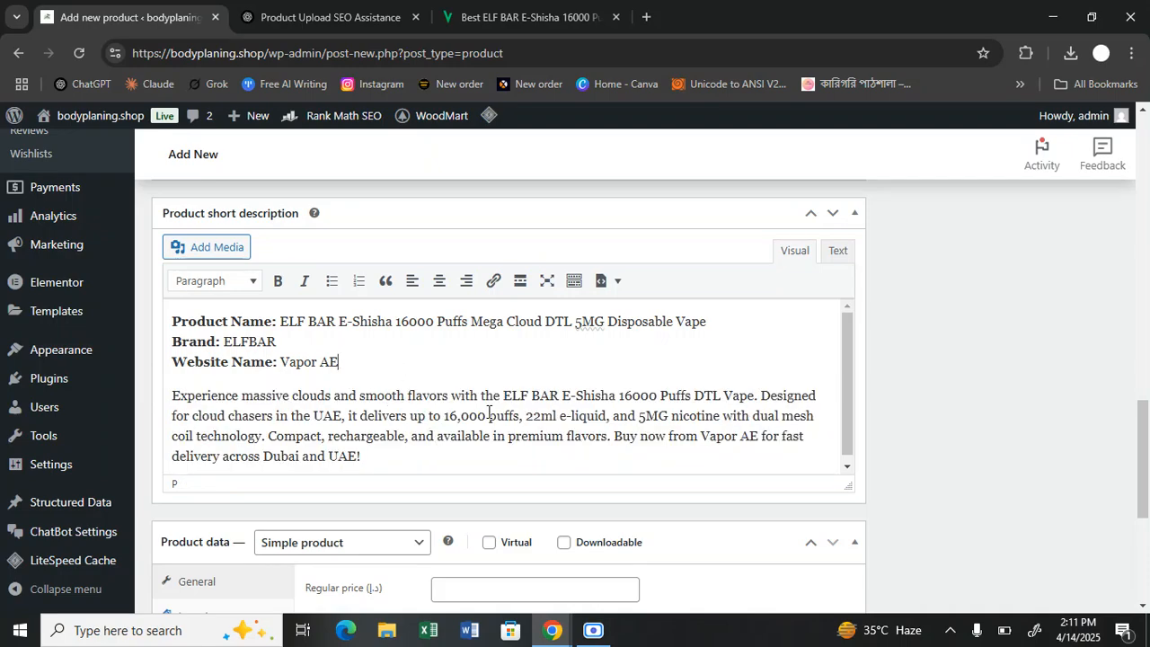
# In ChatGPT, copy the Full Product Description's heading and its two introductory paragraphs
pyautogui.click(330, 17)
pyautogui.scroll(-3, 525, 342)
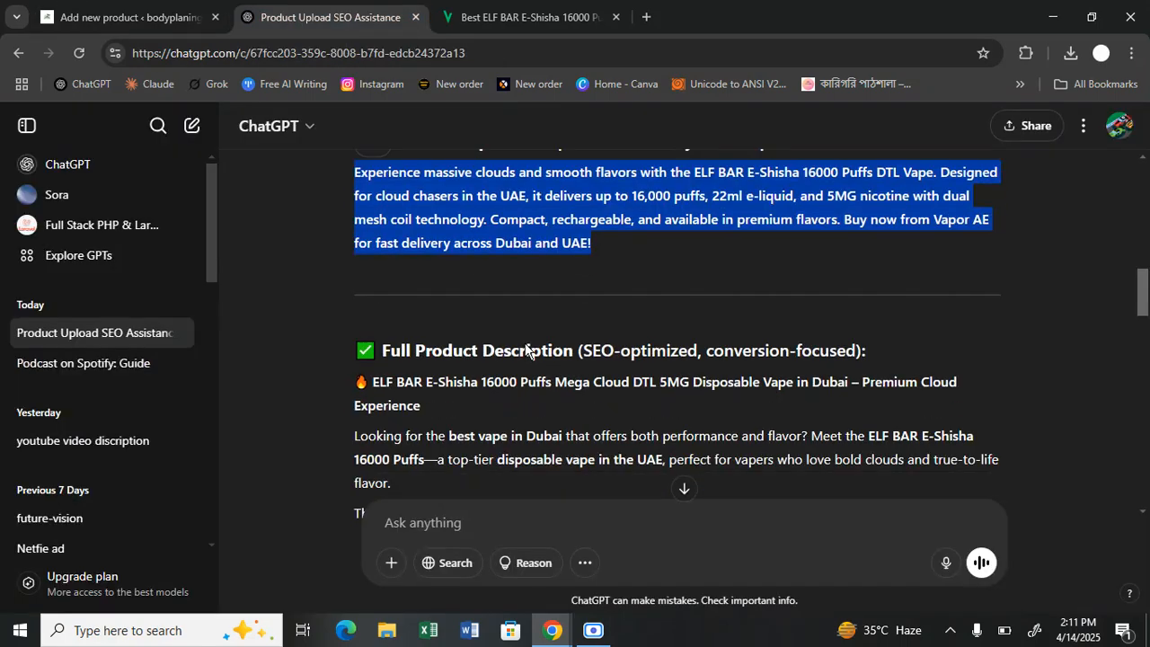
pyautogui.moveTo(344, 206); pyautogui.dragTo(422, 227)
pyautogui.moveTo(346, 205); pyautogui.dragTo(791, 405)
pyautogui.hotkey('ctrl', 'c')
# Return to the WordPress product and paste the copied text into the main product description
pyautogui.click(171, 18)
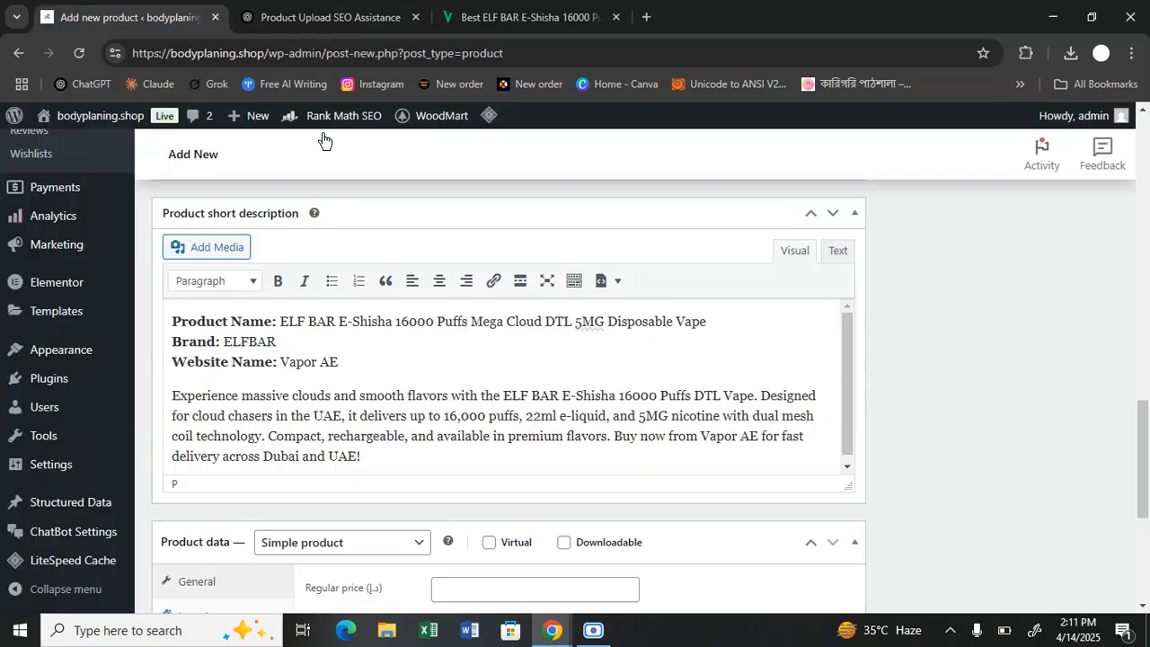
pyautogui.scroll(10, 955, 386)
pyautogui.scroll(3, 616, 355)
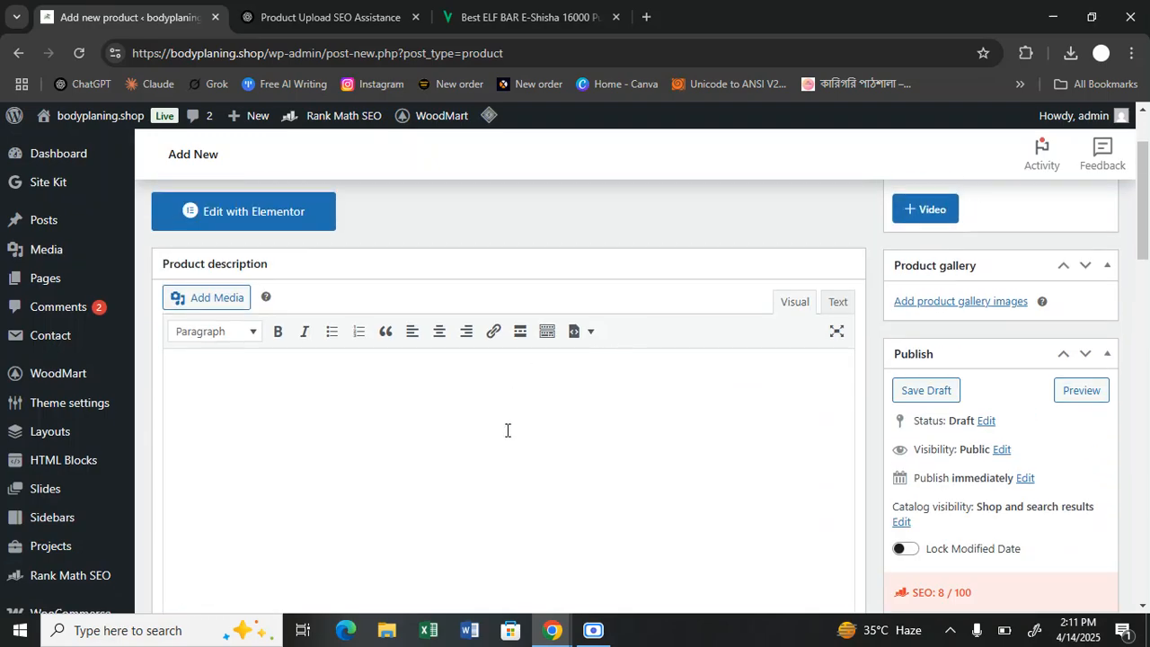
pyautogui.hotkey('ctrl', 'v')
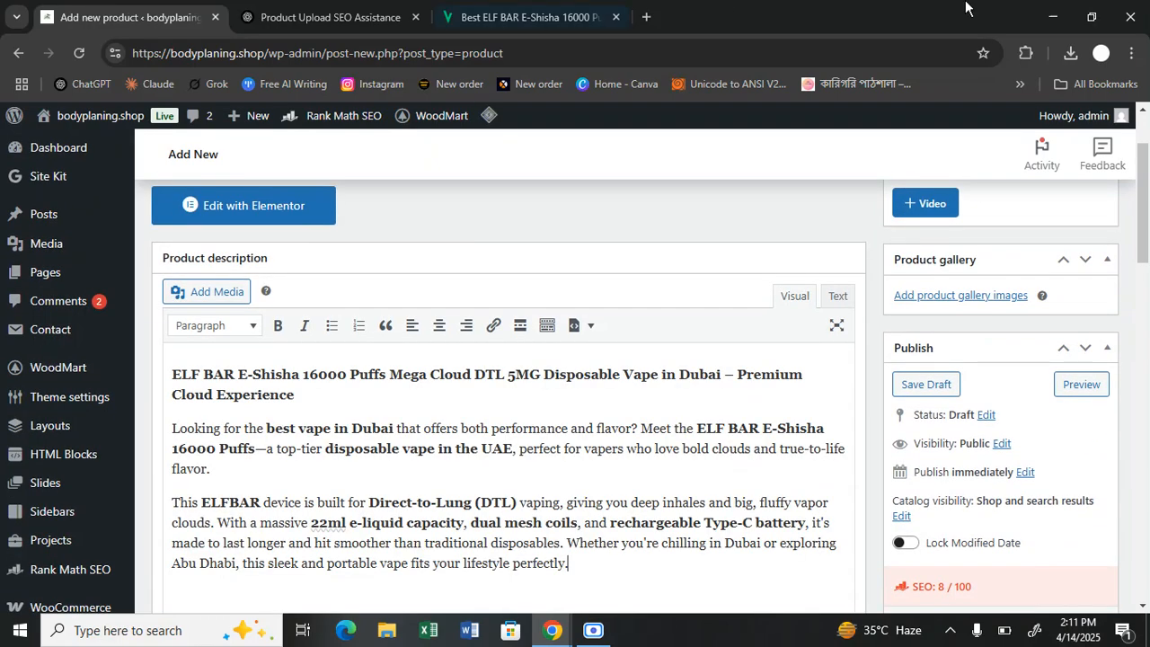
# In ChatGPT, copy "Puff Count: Up to 16,000 puffs" from the Key Features list
pyautogui.click(319, 7)
pyautogui.scroll(-4, 1074, 357)
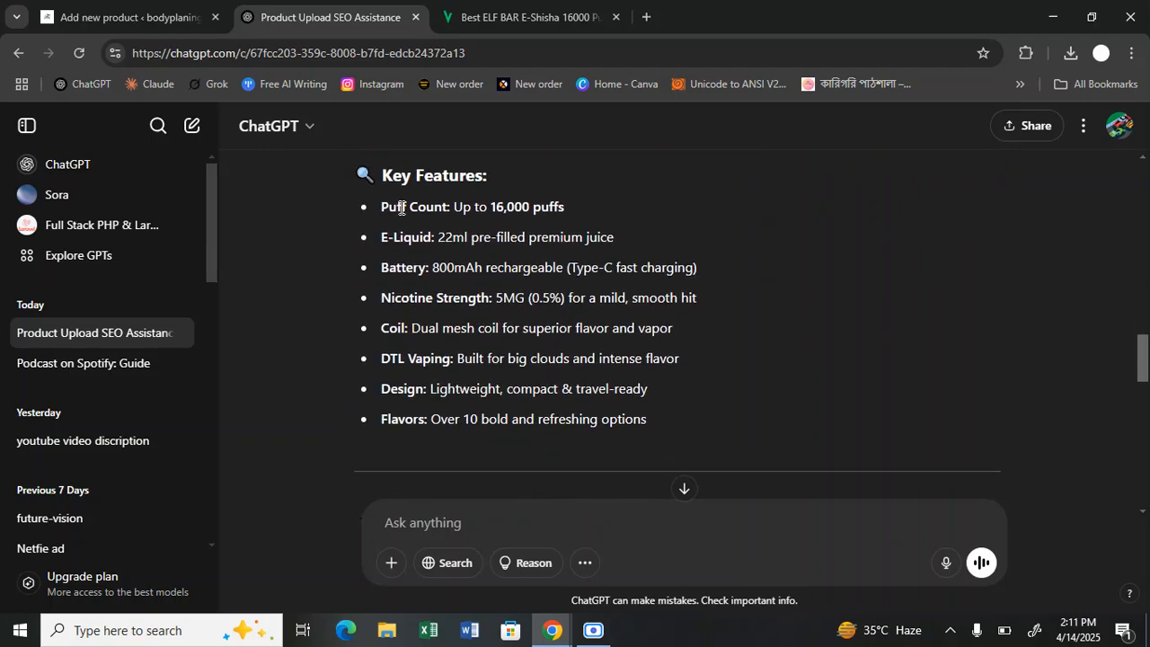
pyautogui.moveTo(382, 211); pyautogui.dragTo(574, 214)
pyautogui.hotkey('ctrl', 'c')
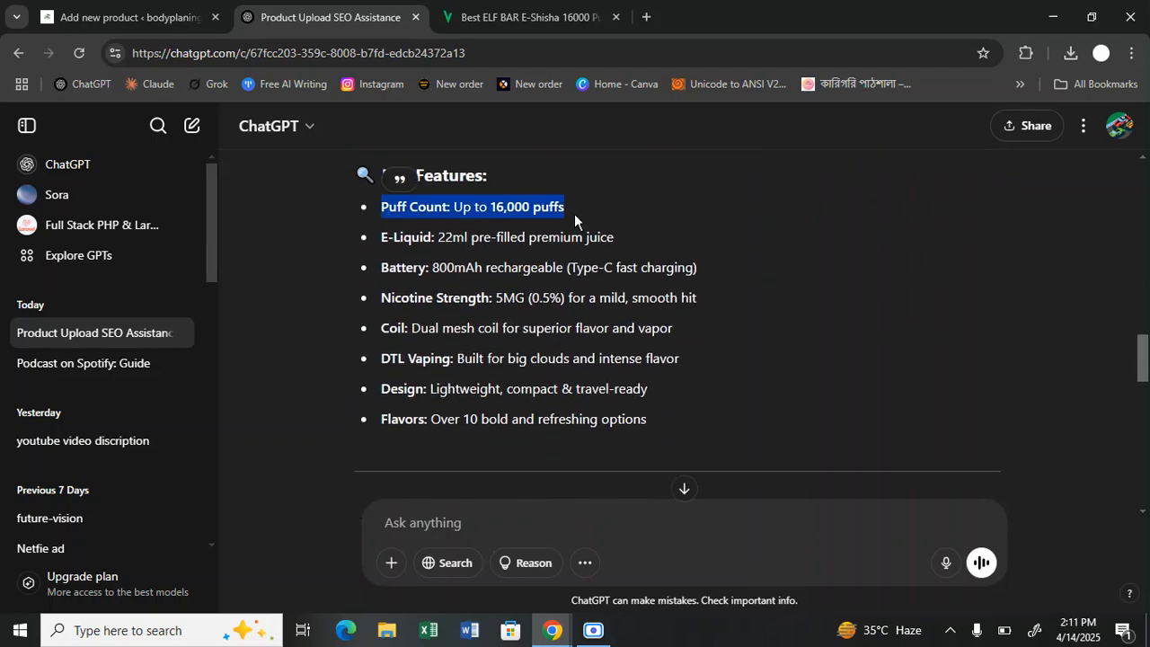
# Return to the WordPress product, add the copied puff count text as product tags and pick the suggested tag "12000 puffs"
pyautogui.click(135, 16)
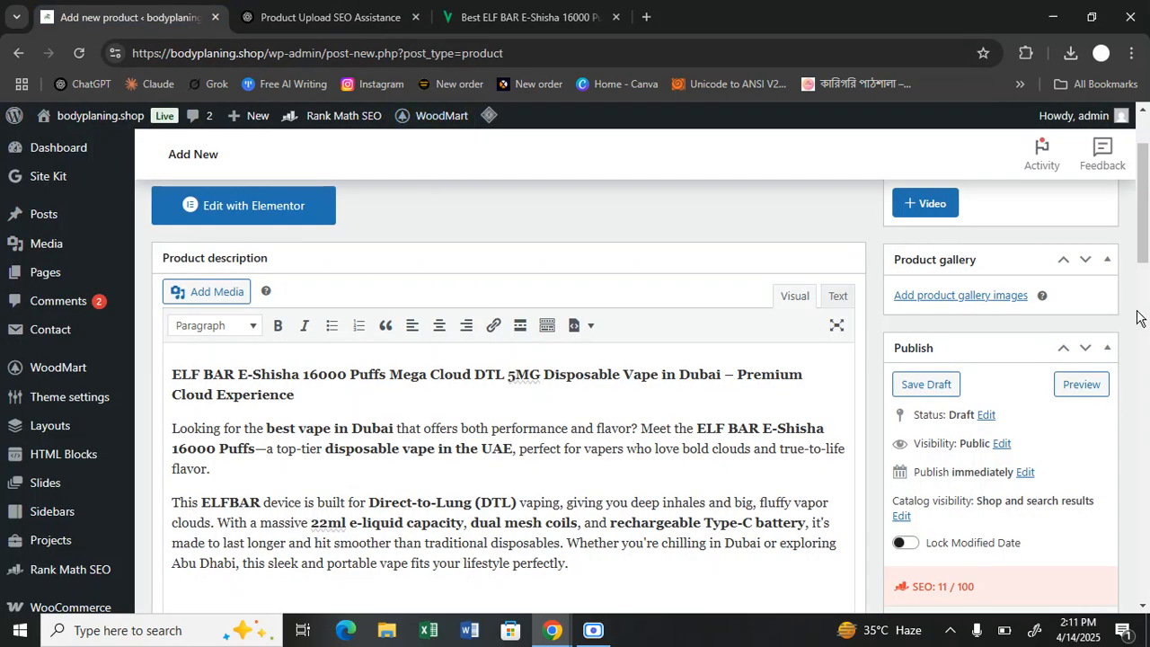
pyautogui.scroll(-2, 1137, 316)
pyautogui.scroll(-15, 1137, 317)
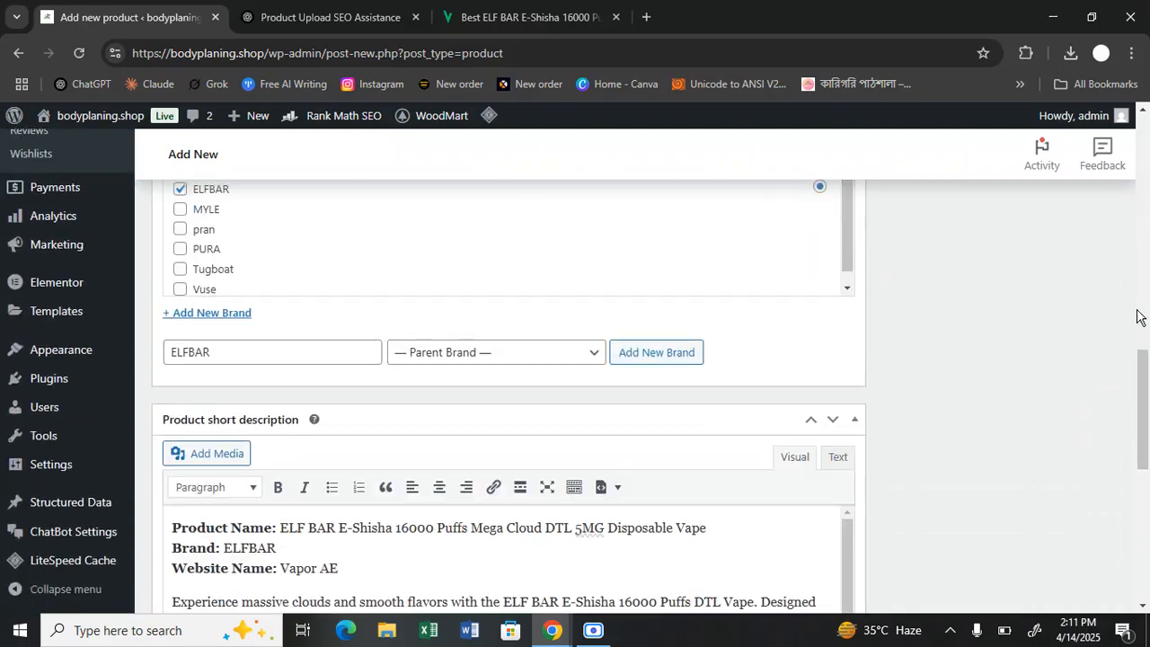
pyautogui.scroll(-4, 1137, 316)
pyautogui.scroll(10, 1137, 316)
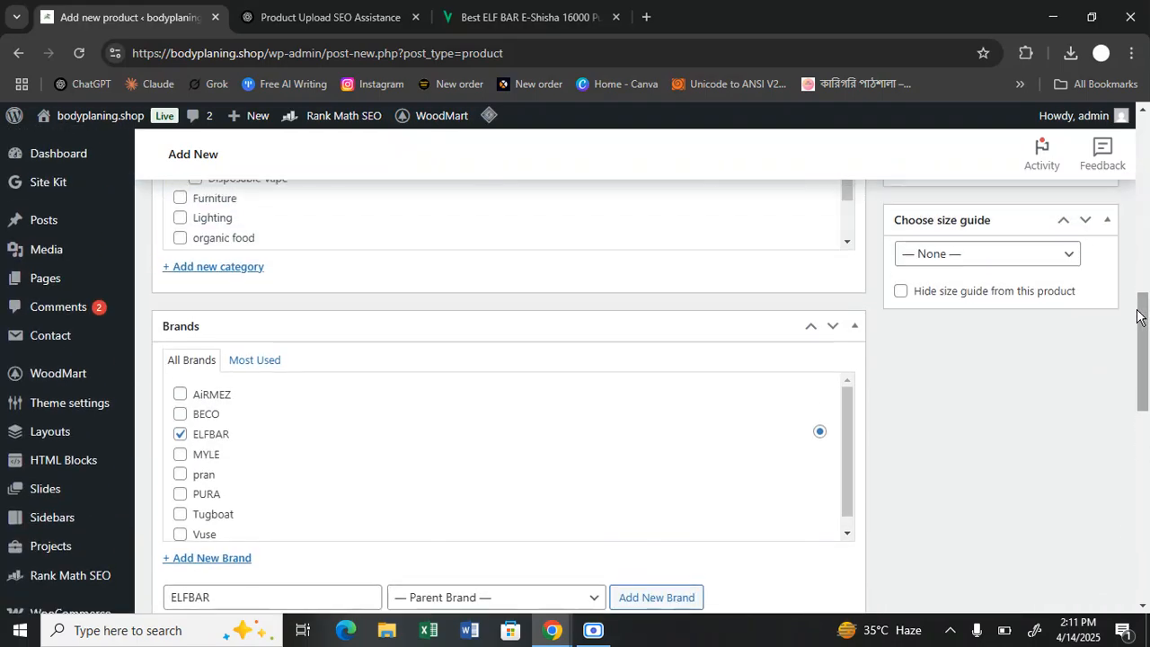
pyautogui.scroll(3, 1137, 317)
pyautogui.click(955, 410)
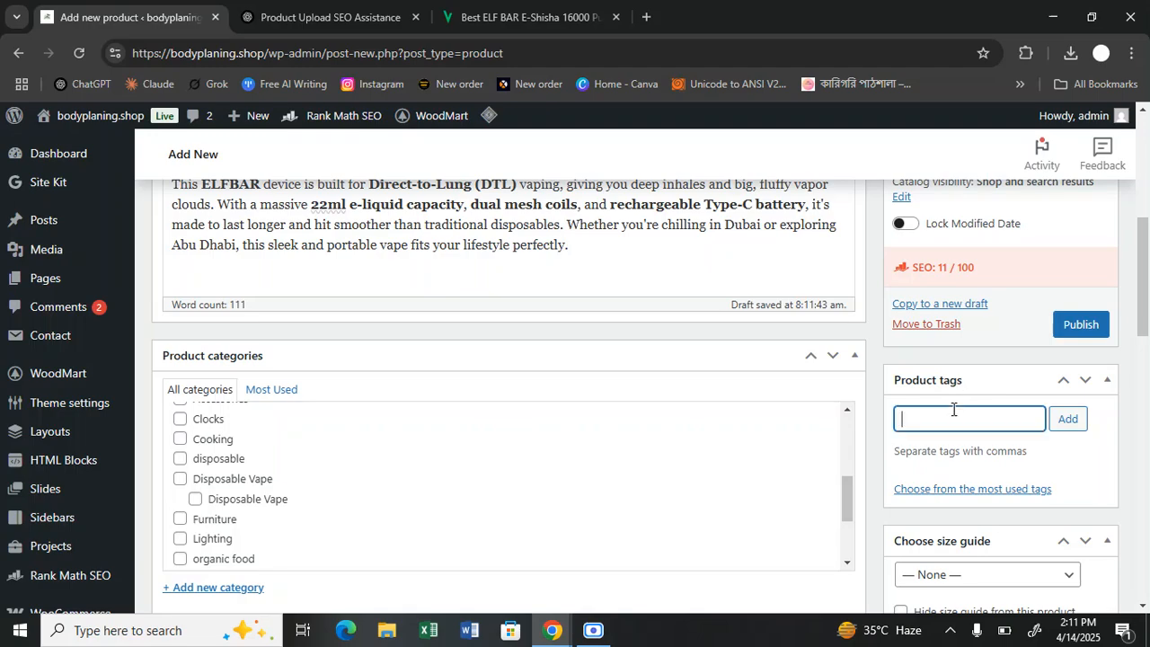
pyautogui.hotkey('ctrl', 'v')
pyautogui.press('Return')
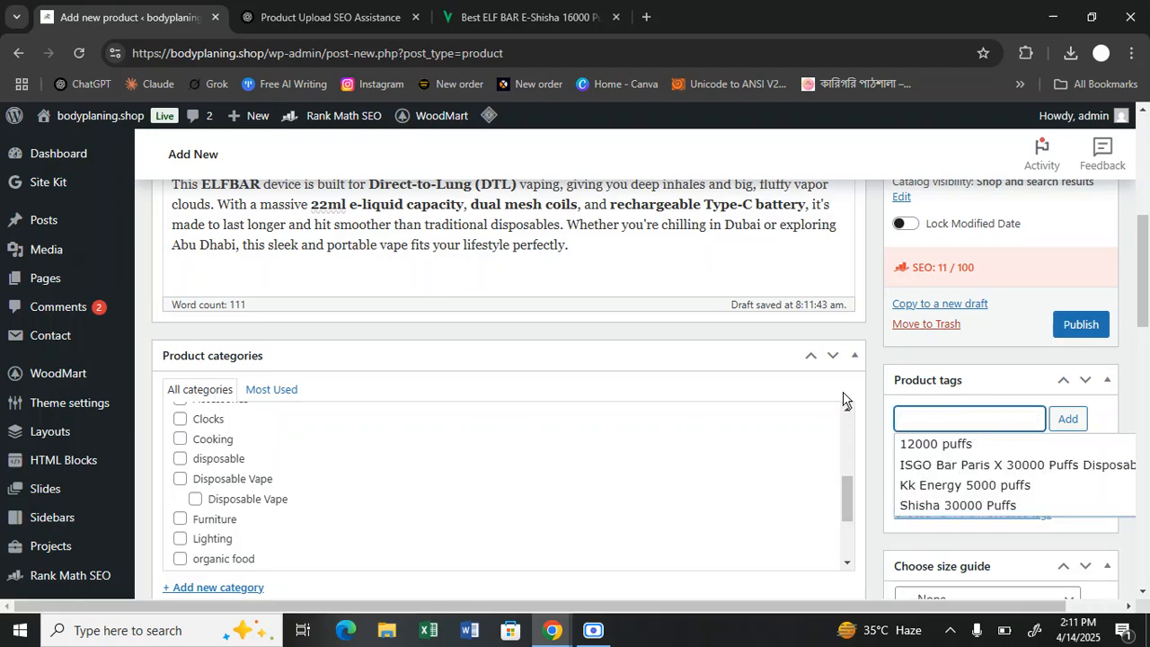
pyautogui.click(930, 445)
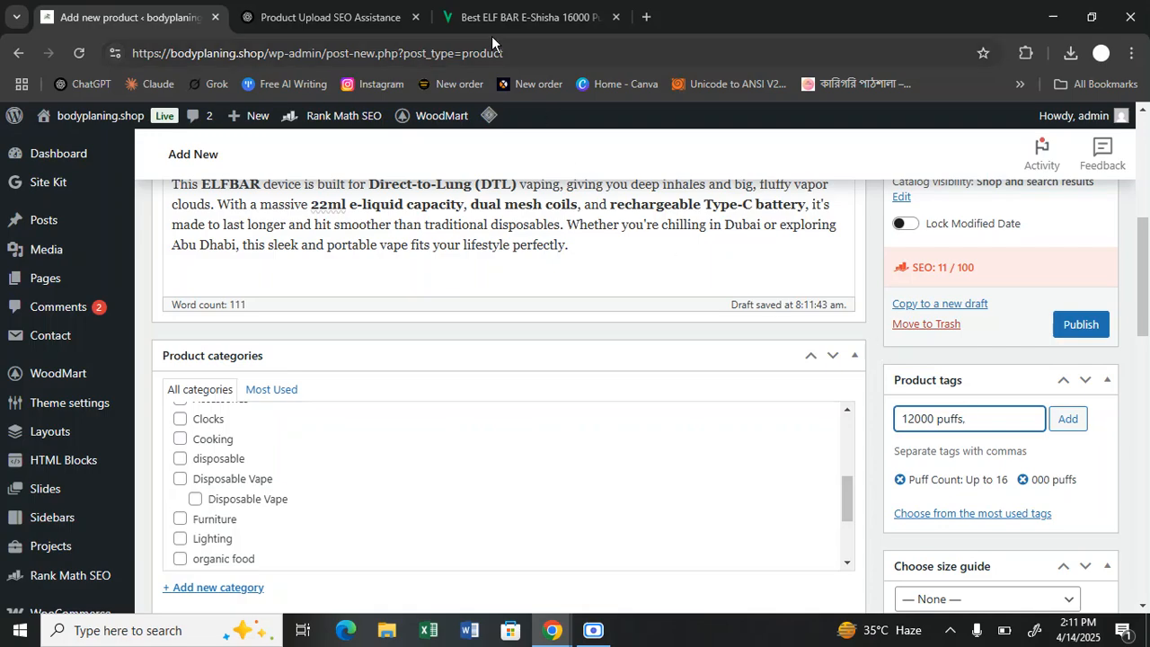
# Copy "E-Liquid: 22ml pre-filled premium juice" from ChatGPT and add it as a product tag, replacing the pending tag entry
pyautogui.click(329, 17)
pyautogui.moveTo(384, 234); pyautogui.dragTo(658, 233)
pyautogui.hotkey('ctrl', 'c')
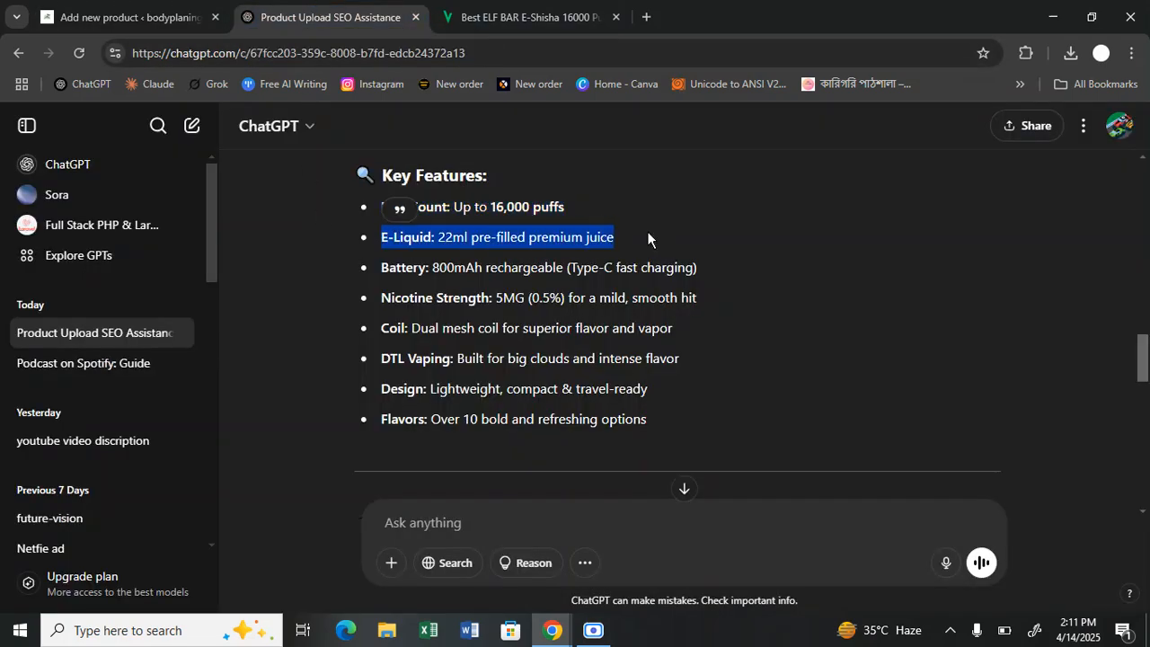
pyautogui.click(126, 17)
pyautogui.hotkey('ctrl', 'a')
pyautogui.hotkey('ctrl', 'v')
pyautogui.press('Return')
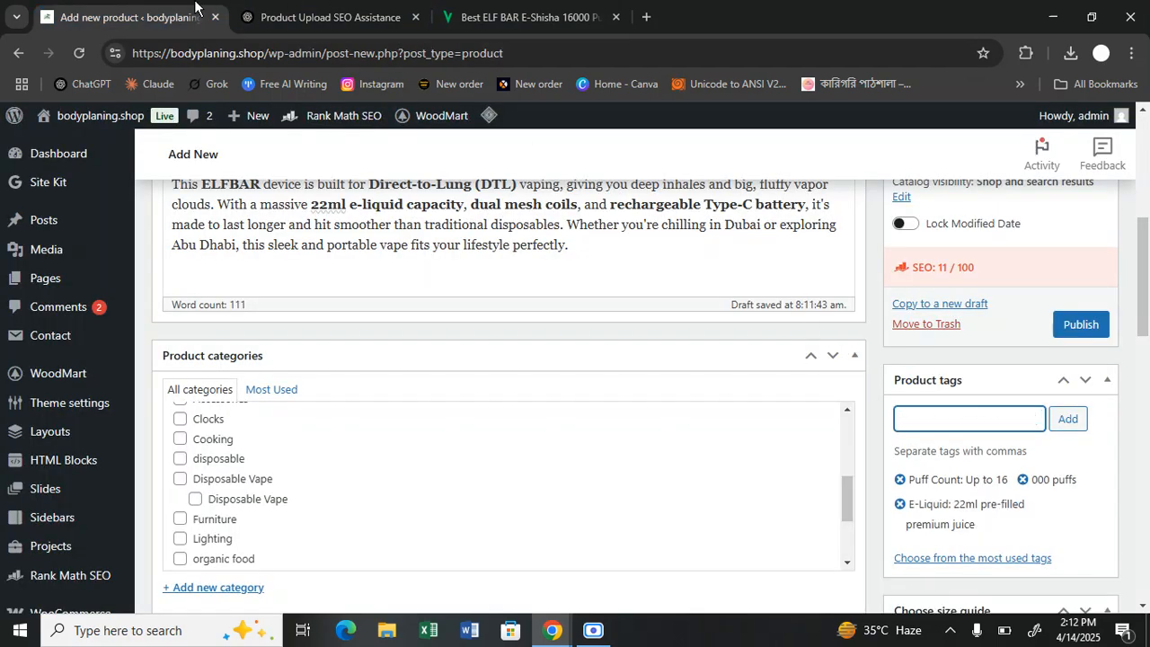
# In ChatGPT, copy the whole Key Features section, from its heading through the Flavors bullet
pyautogui.click(262, 13)
pyautogui.moveTo(376, 264); pyautogui.dragTo(717, 260)
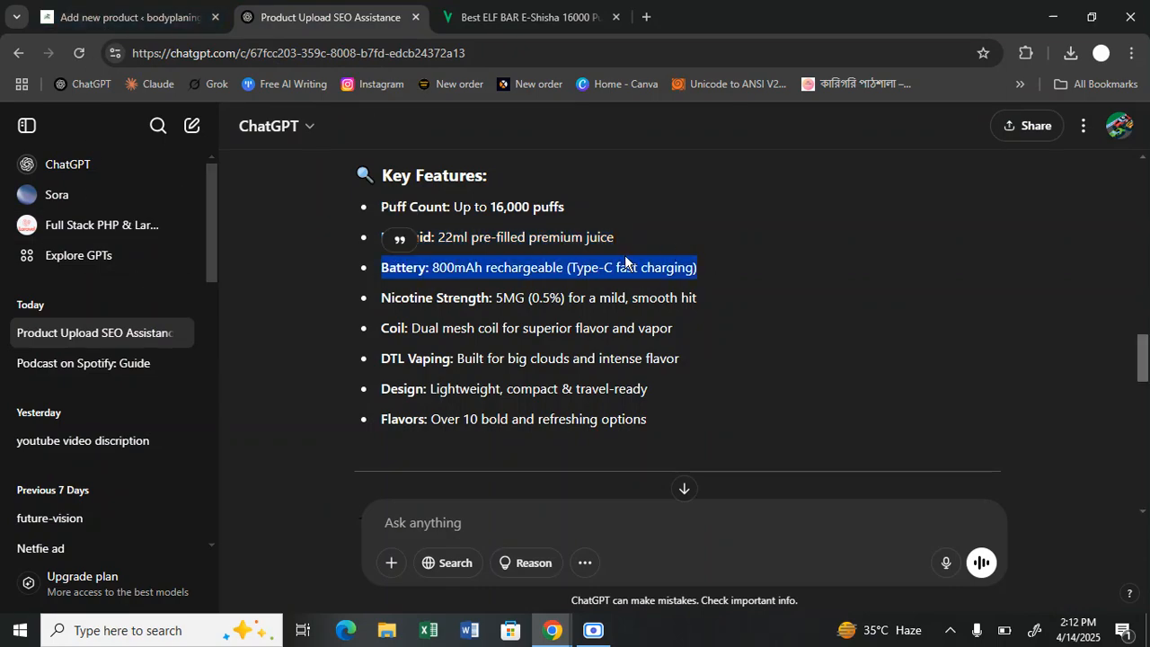
pyautogui.click(366, 178)
pyautogui.moveTo(363, 173); pyautogui.dragTo(662, 420)
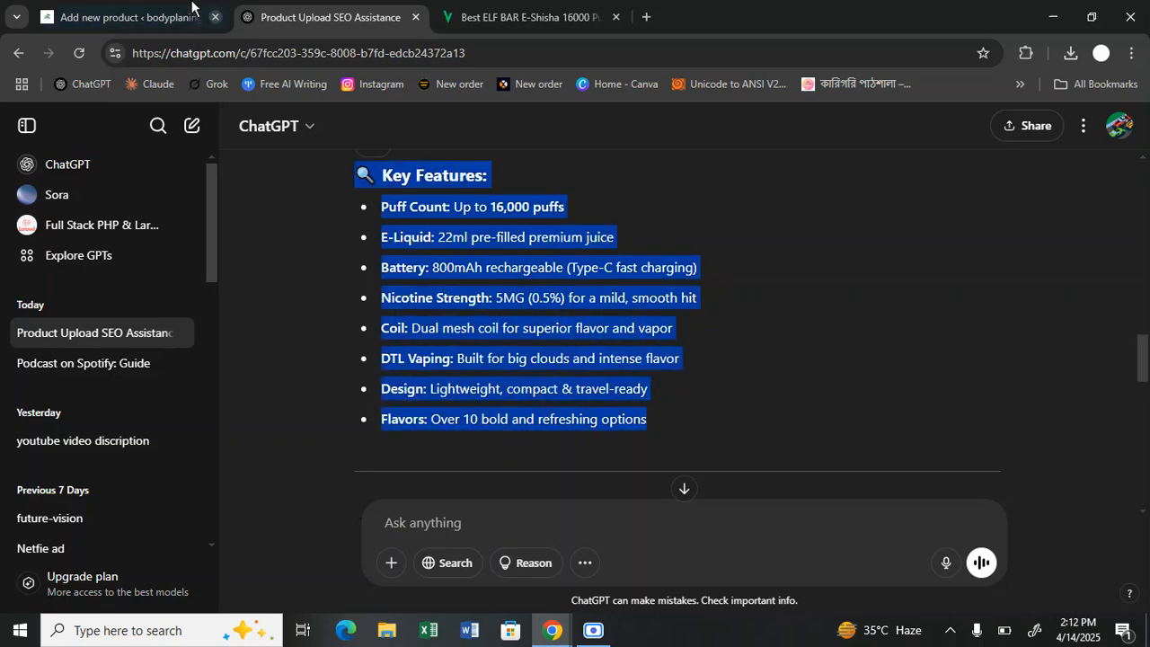
# Return to the WordPress product and paste the Key Features section into the short description, below the "Website Name: Vapor AE" line
pyautogui.click(151, 27)
pyautogui.scroll(3, 307, 321)
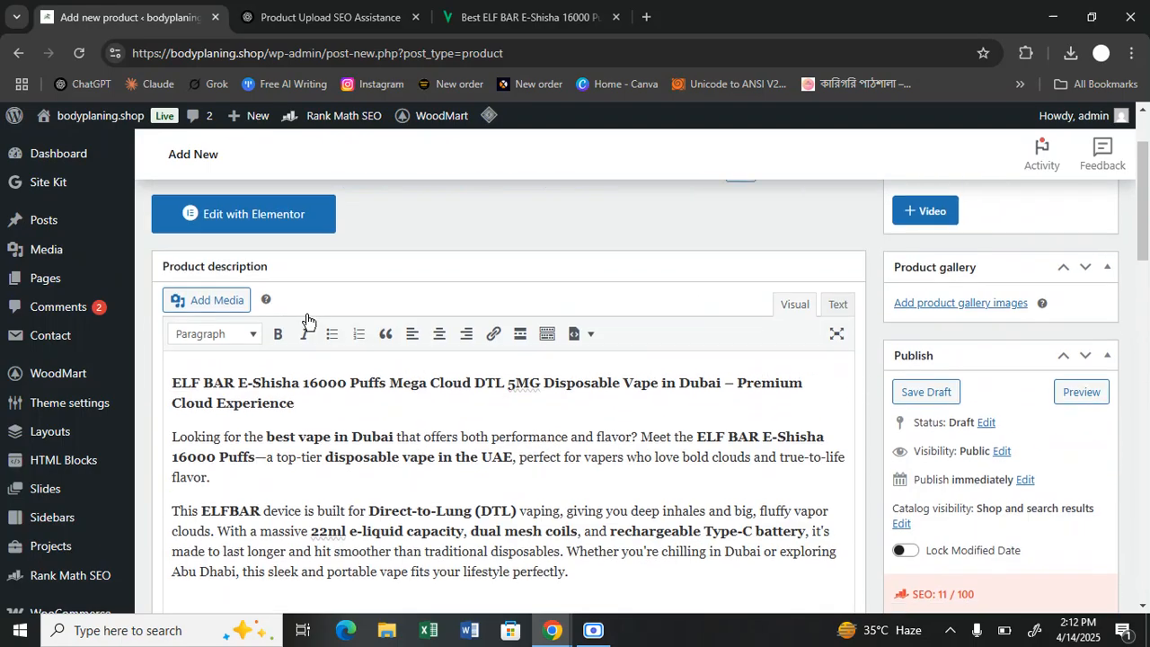
pyautogui.scroll(-10, 464, 369)
pyautogui.scroll(-4, 376, 506)
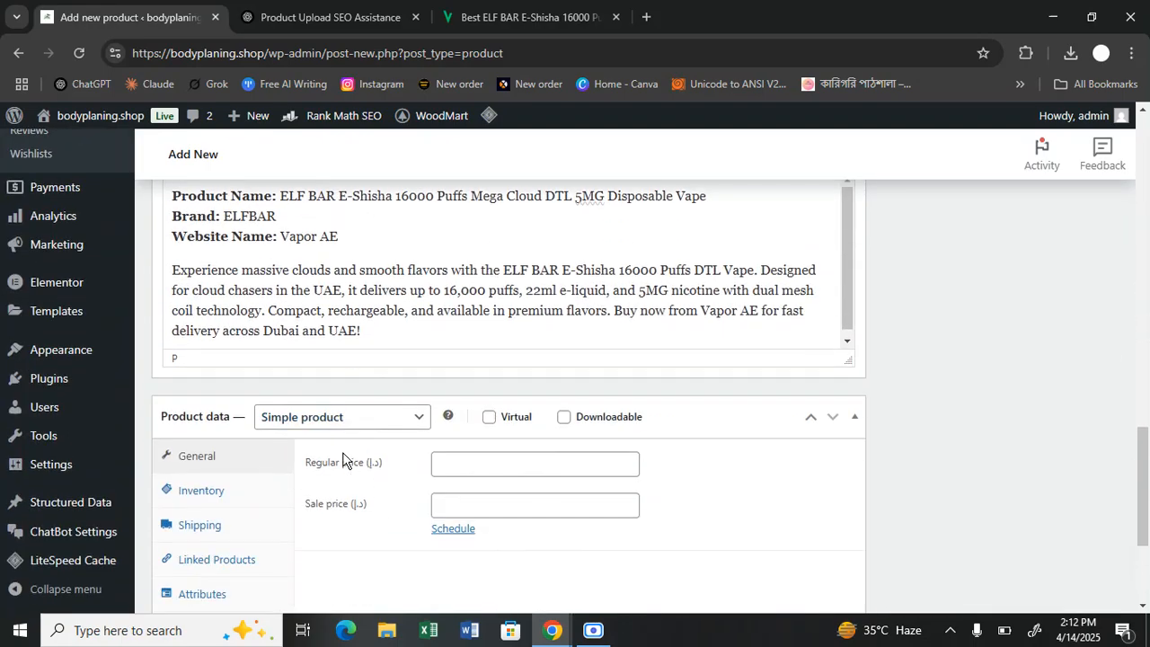
pyautogui.scroll(1, 335, 442)
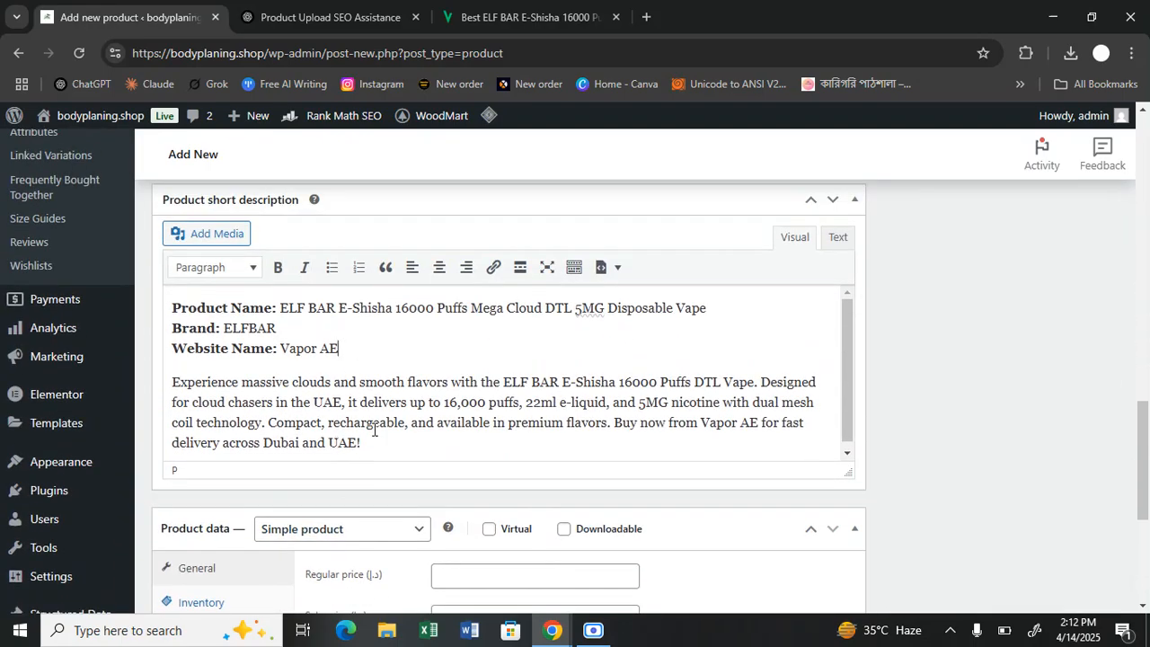
pyautogui.press('Return')
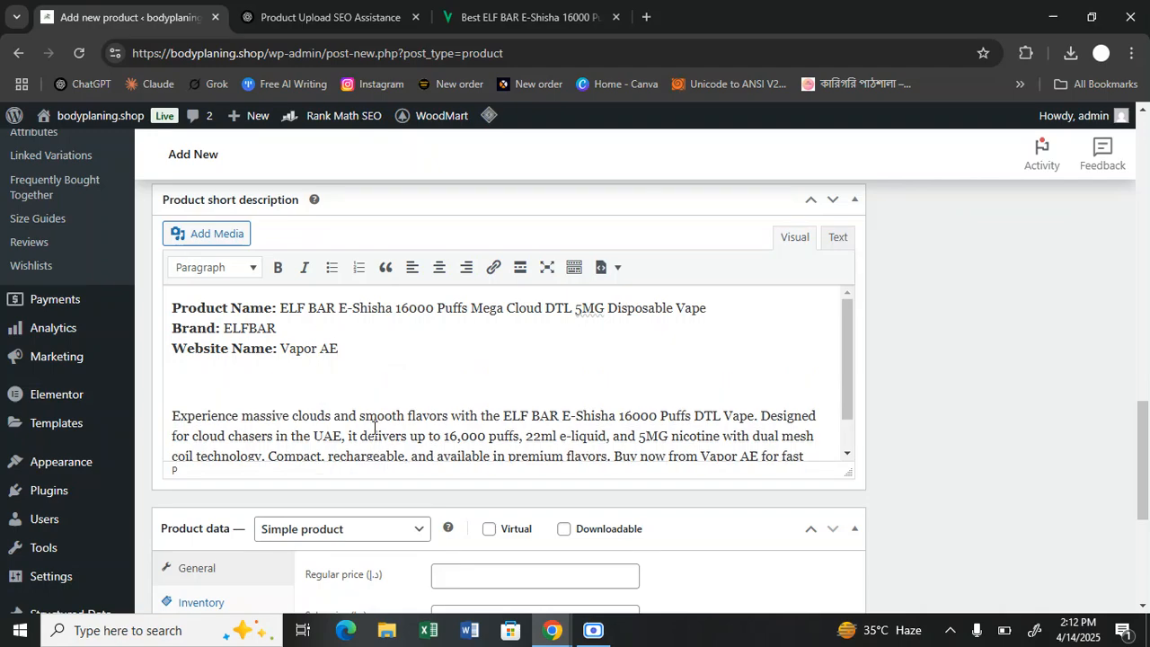
pyautogui.hotkey('ctrl', 'v')
# Delete the magnifying-glass emoji in front of the "Key Features:" heading in the short description
pyautogui.scroll(10, 342, 419)
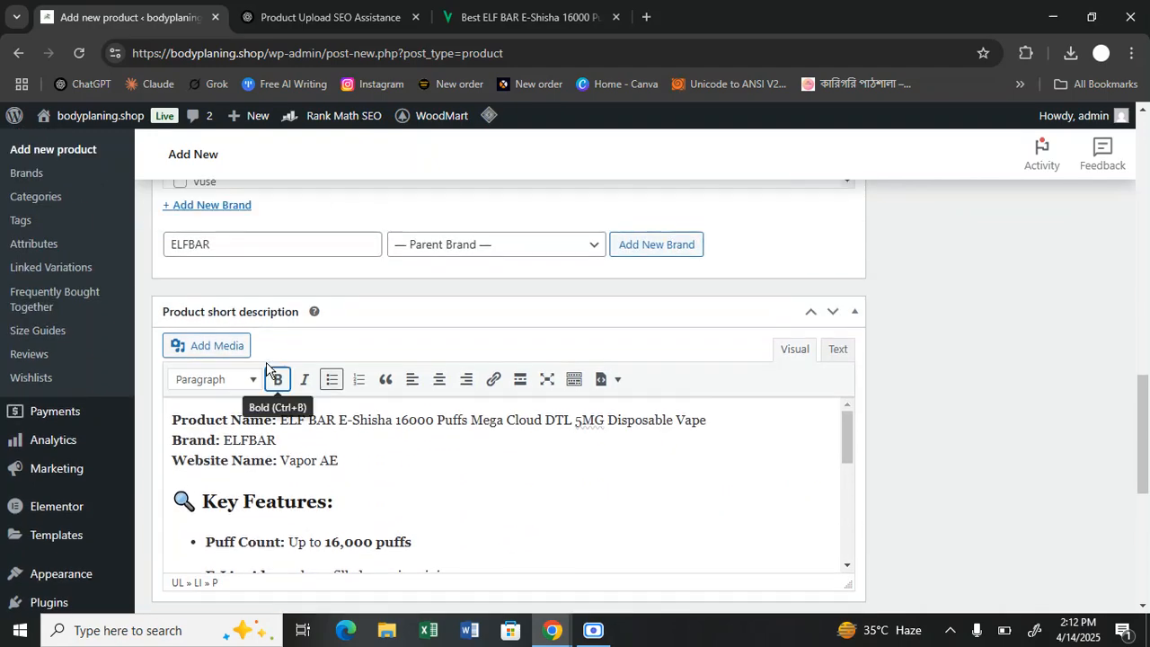
pyautogui.click(202, 509)
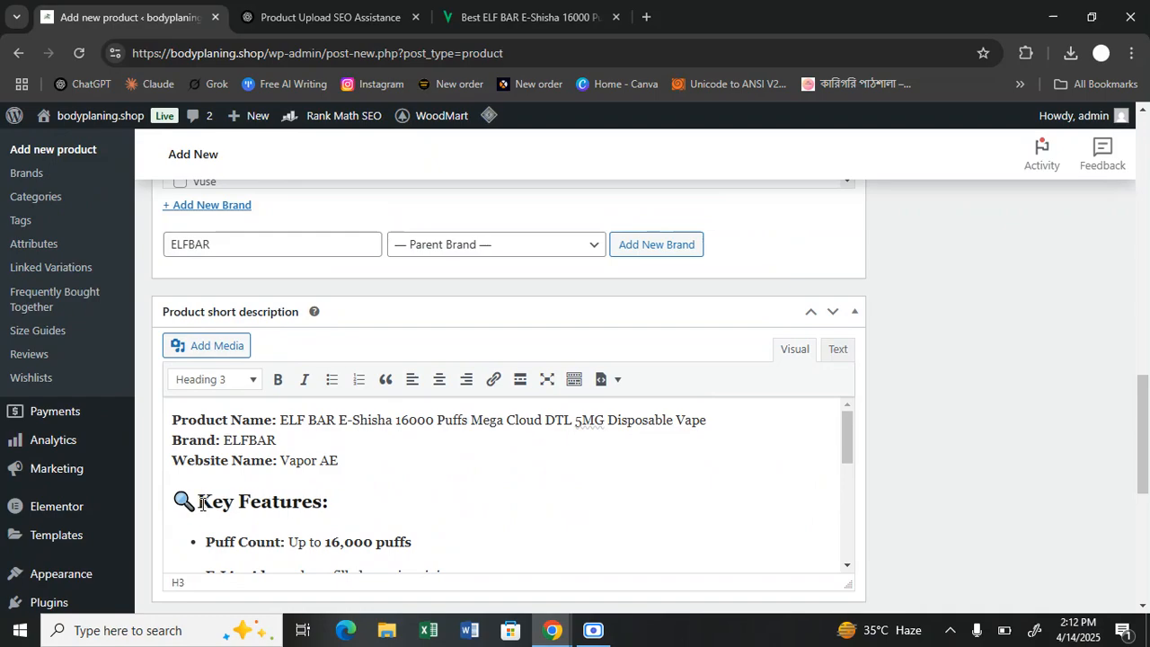
pyautogui.press('BackSpace')
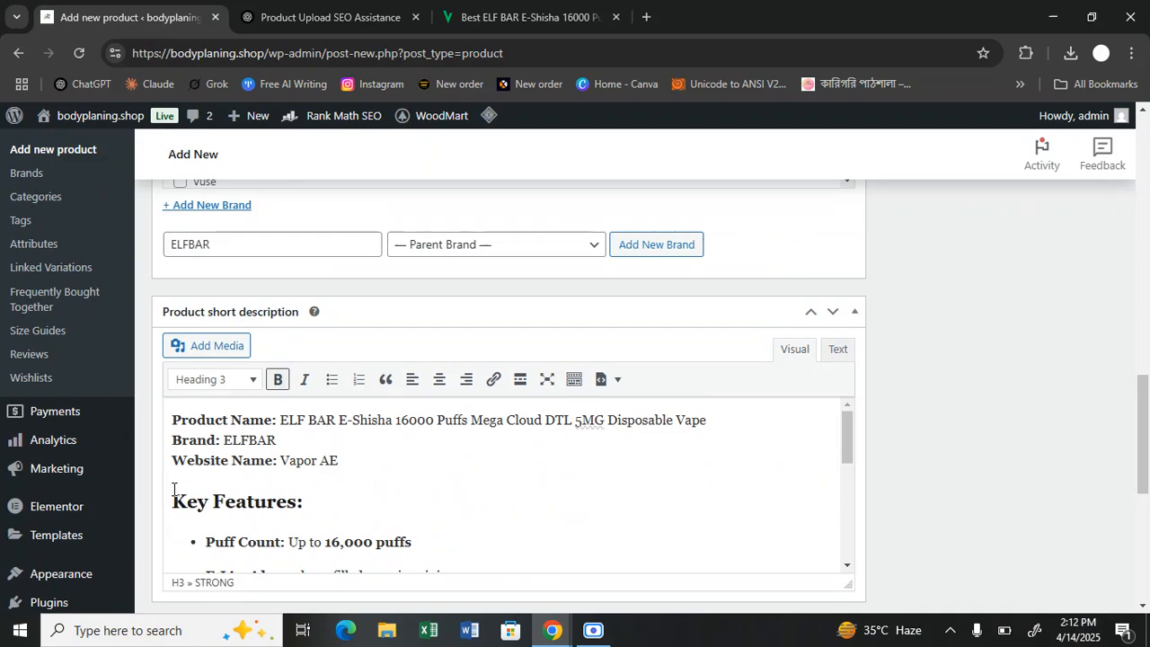
# Enlarge the short description editor's height and look over the pasted Key Features list
pyautogui.moveTo(173, 495); pyautogui.dragTo(250, 500)
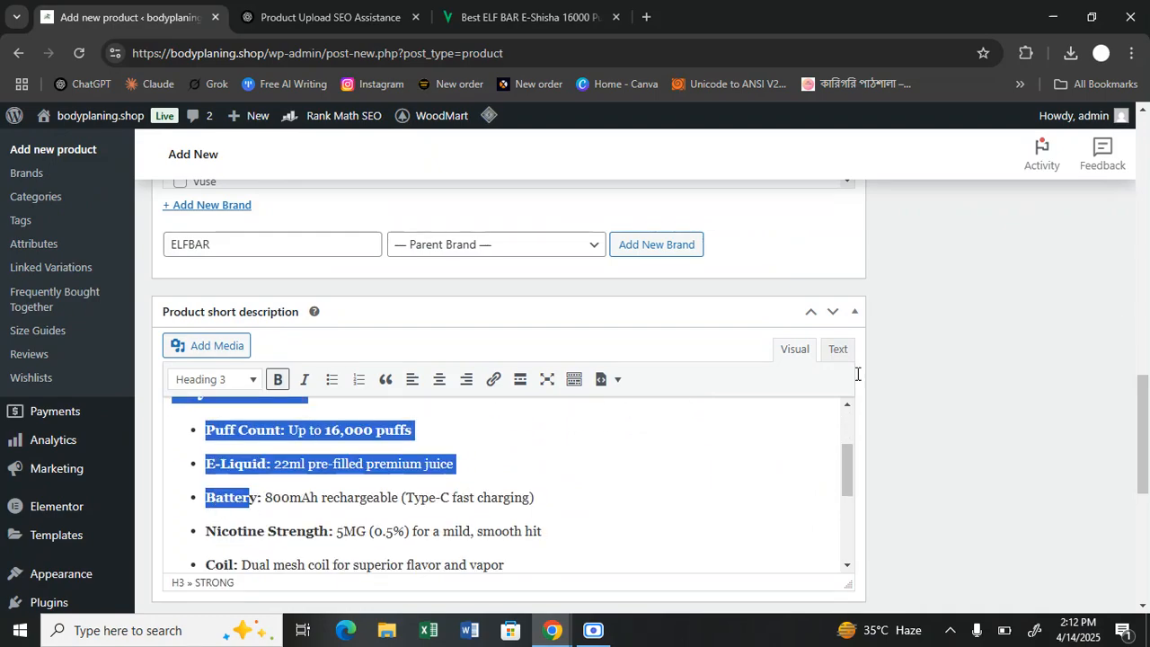
pyautogui.scroll(-2, 1093, 316)
pyautogui.moveTo(851, 358); pyautogui.dragTo(874, 580)
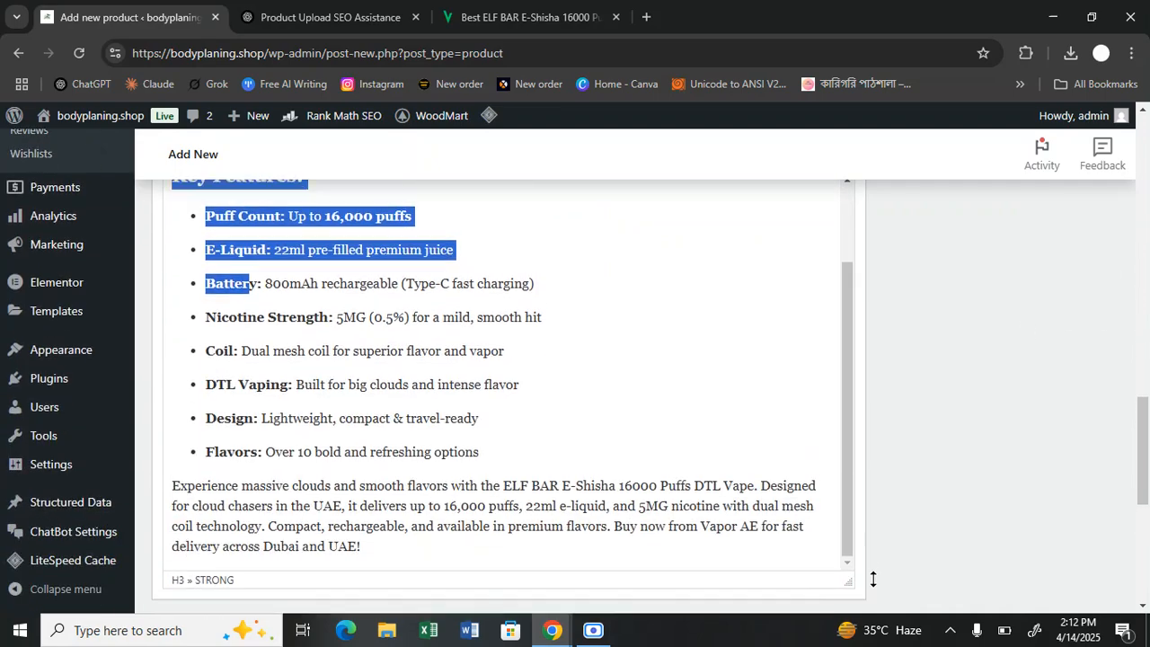
pyautogui.scroll(1, 449, 377)
pyautogui.click(349, 280)
pyautogui.scroll(1, 194, 302)
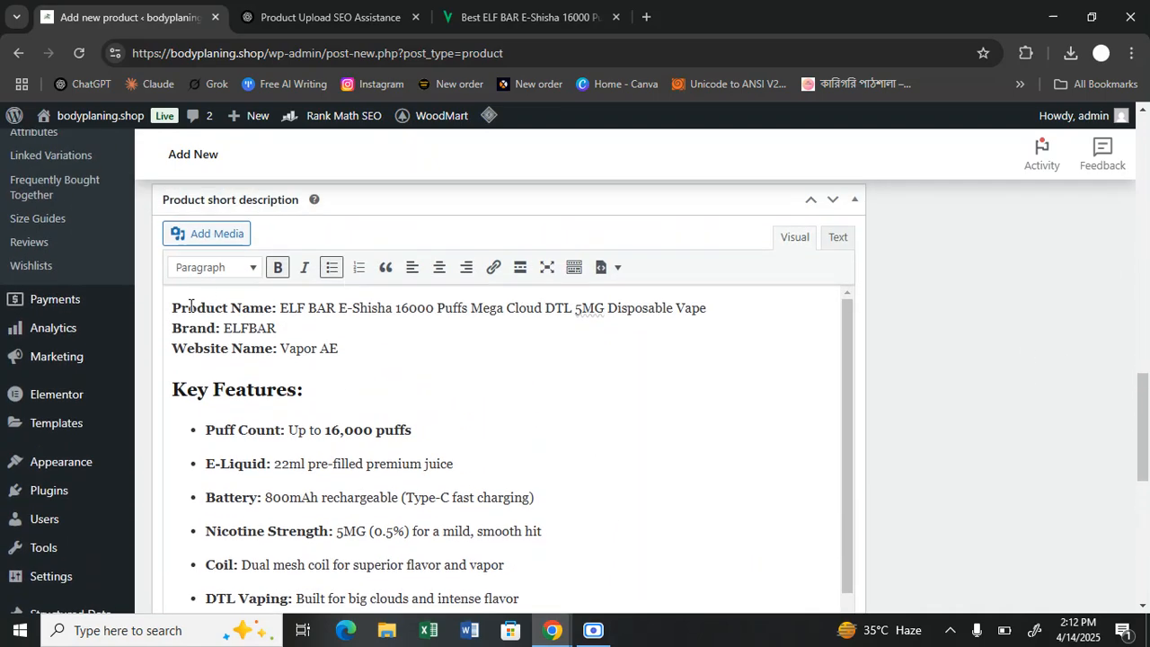
pyautogui.scroll(-5, 288, 350)
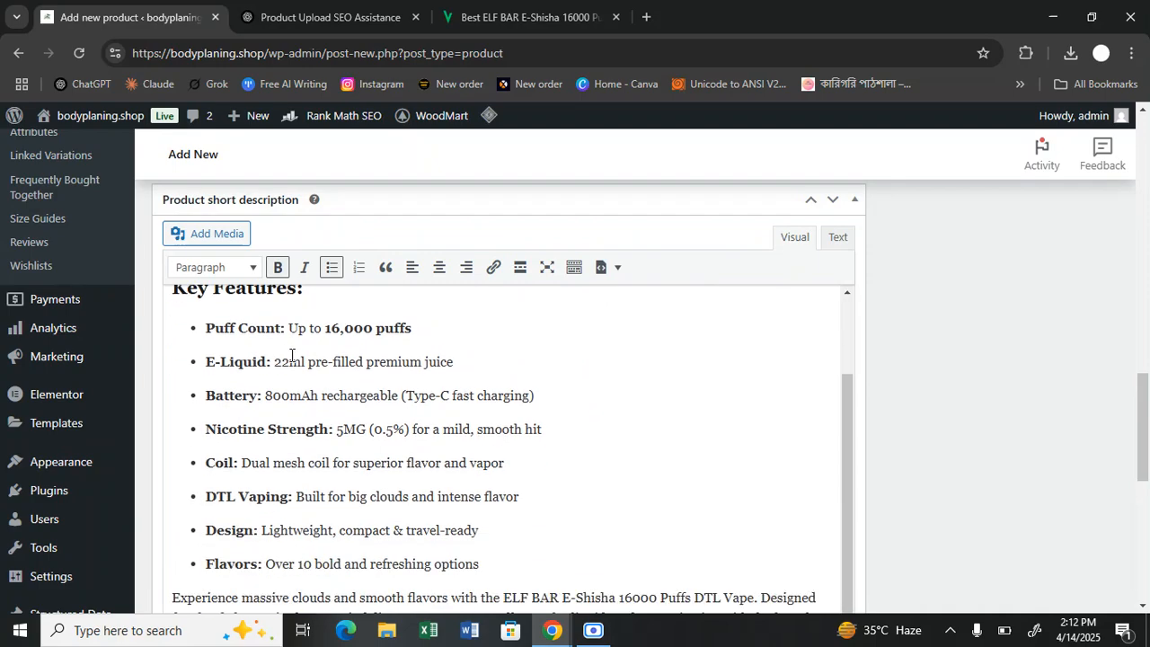
# In ChatGPT, copy the Available Flavors section, from its heading through Grape Mint
pyautogui.click(331, 17)
pyautogui.scroll(-5, 395, 224)
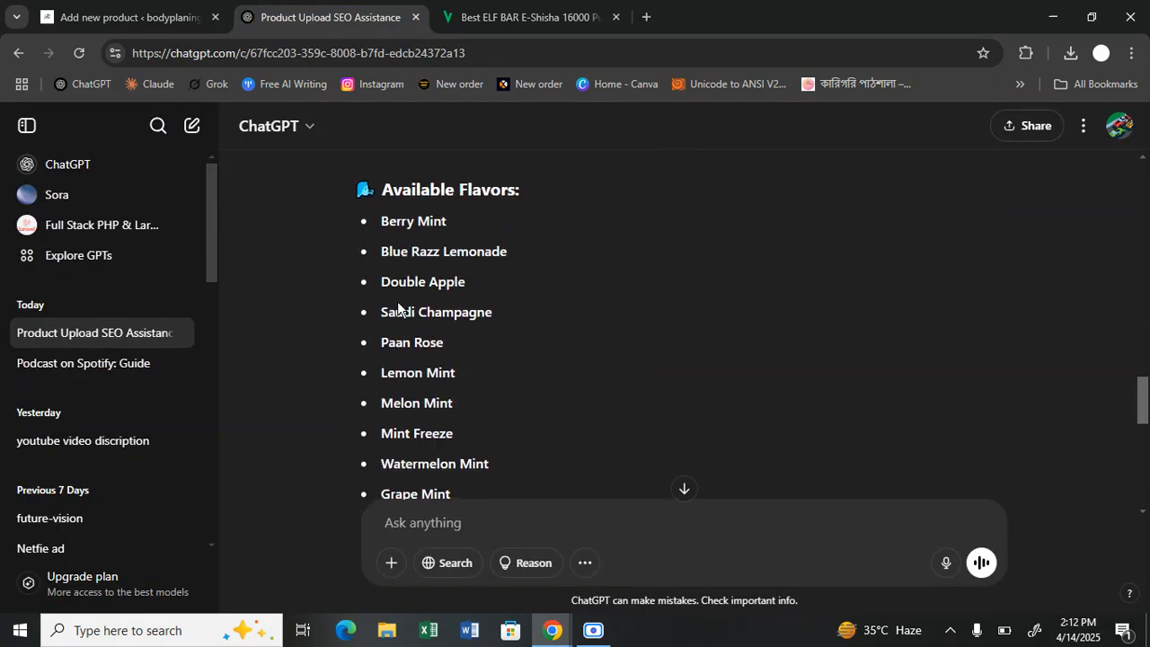
pyautogui.moveTo(363, 197); pyautogui.dragTo(456, 383)
pyautogui.scroll(-1, 426, 314)
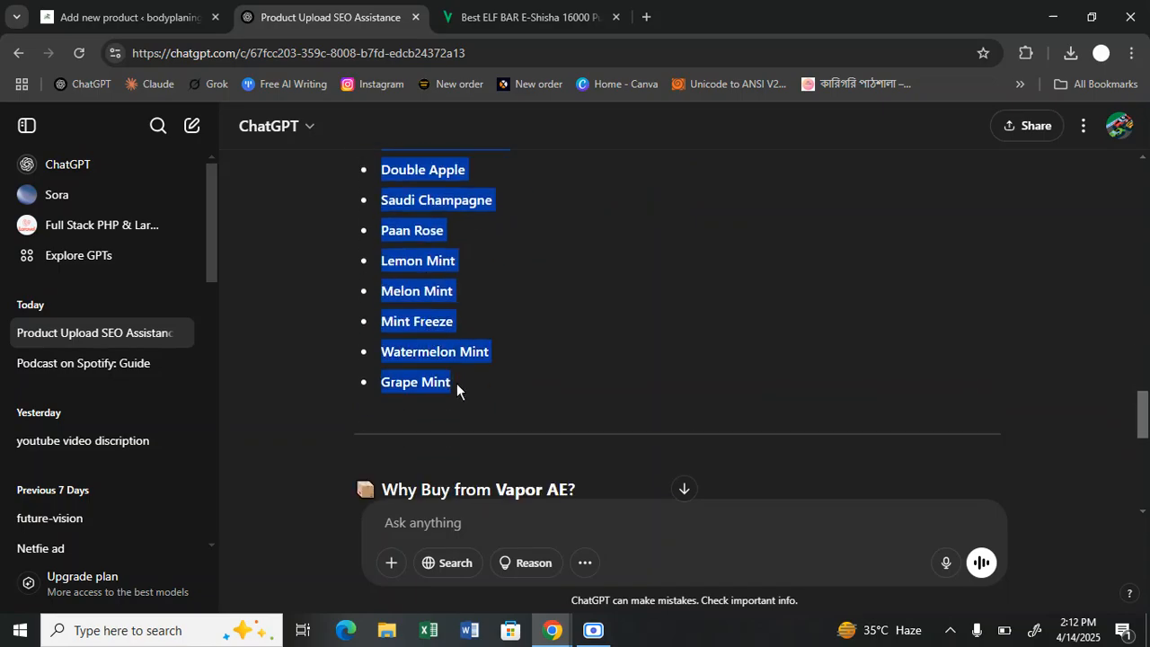
# In the WordPress product, paste the Available Flavors list after the main description's first body paragraph and delete the emoji before its heading
pyautogui.click(126, 17)
pyautogui.scroll(10, 883, 425)
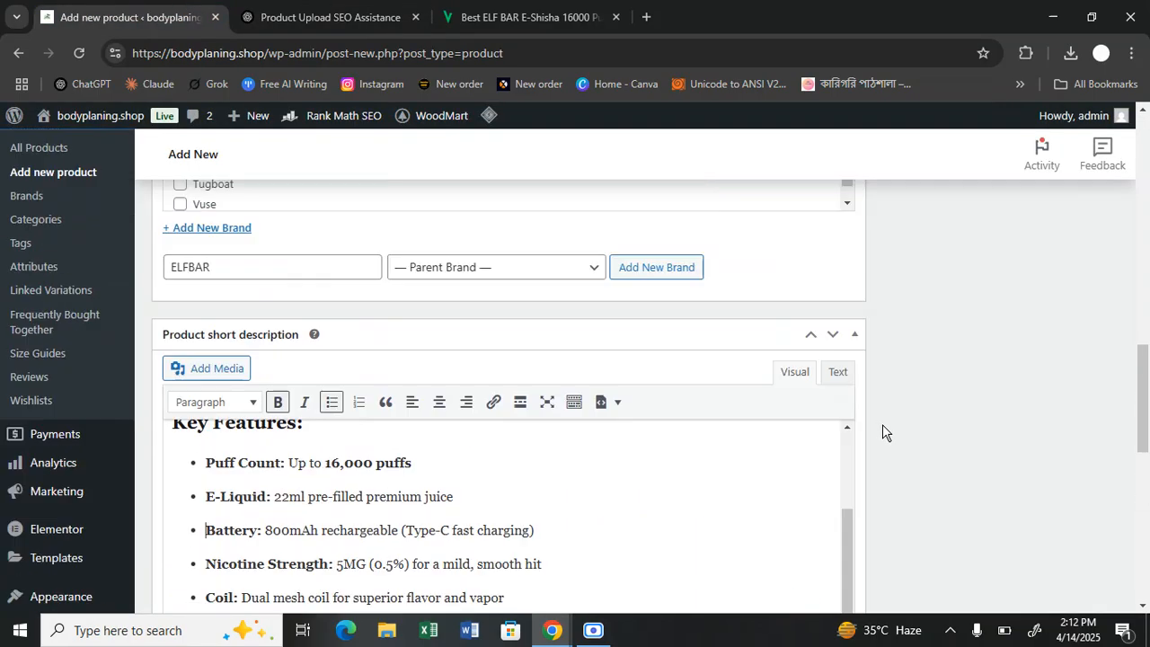
pyautogui.scroll(10, 821, 426)
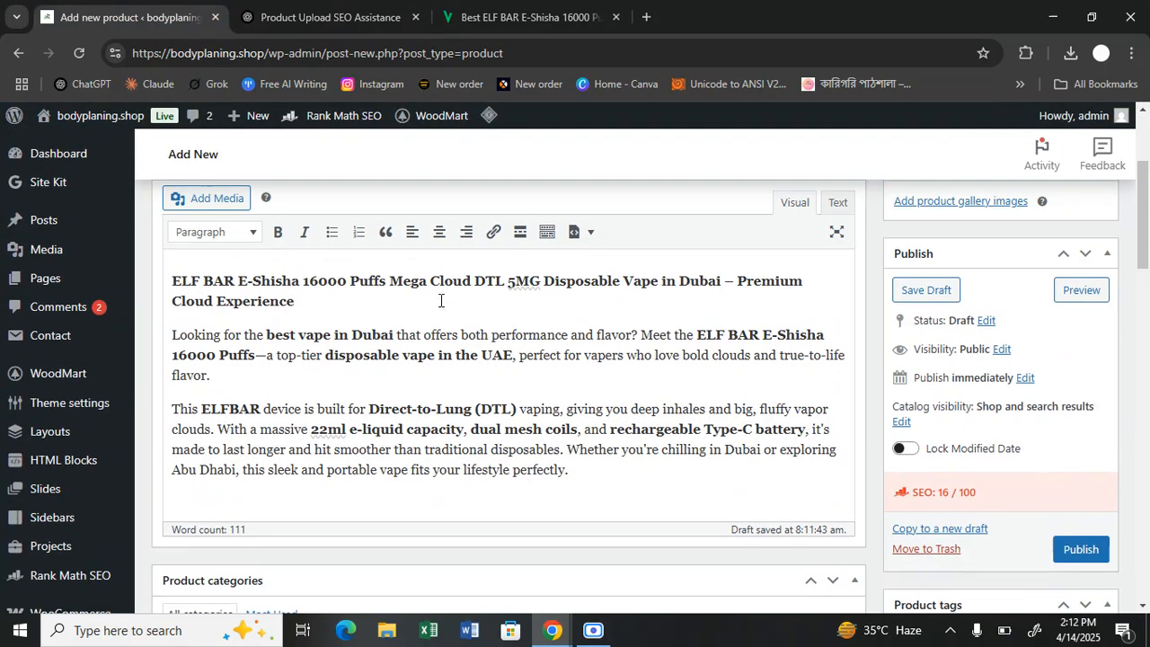
pyautogui.scroll(-2, 409, 340)
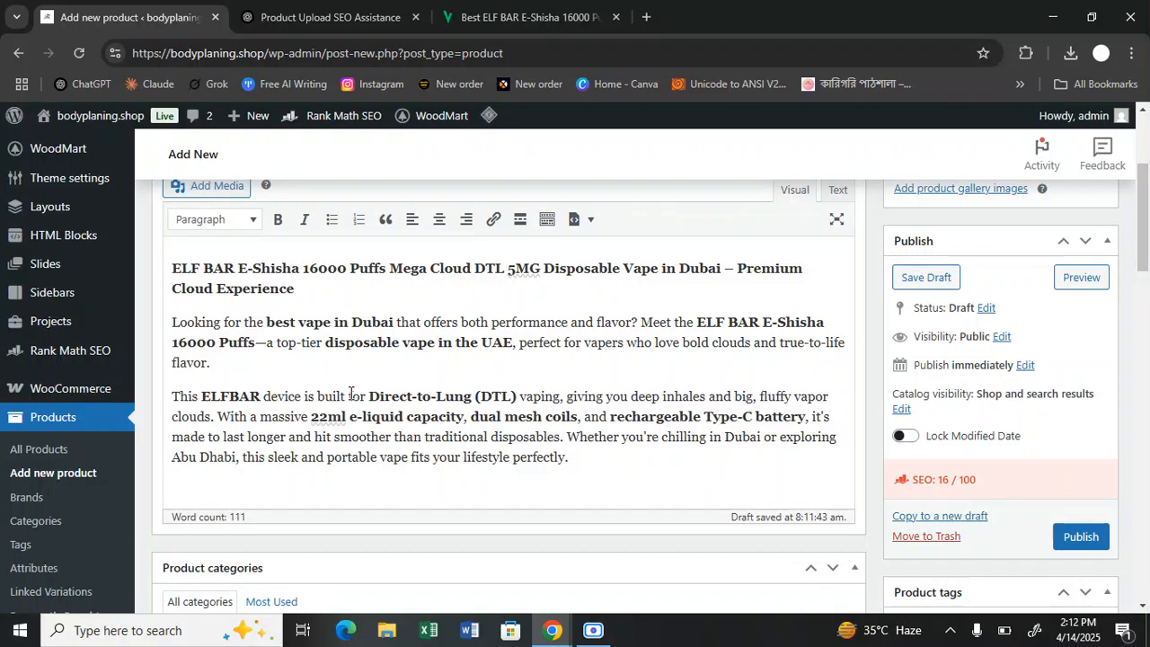
pyautogui.click(238, 364)
pyautogui.press('Return')
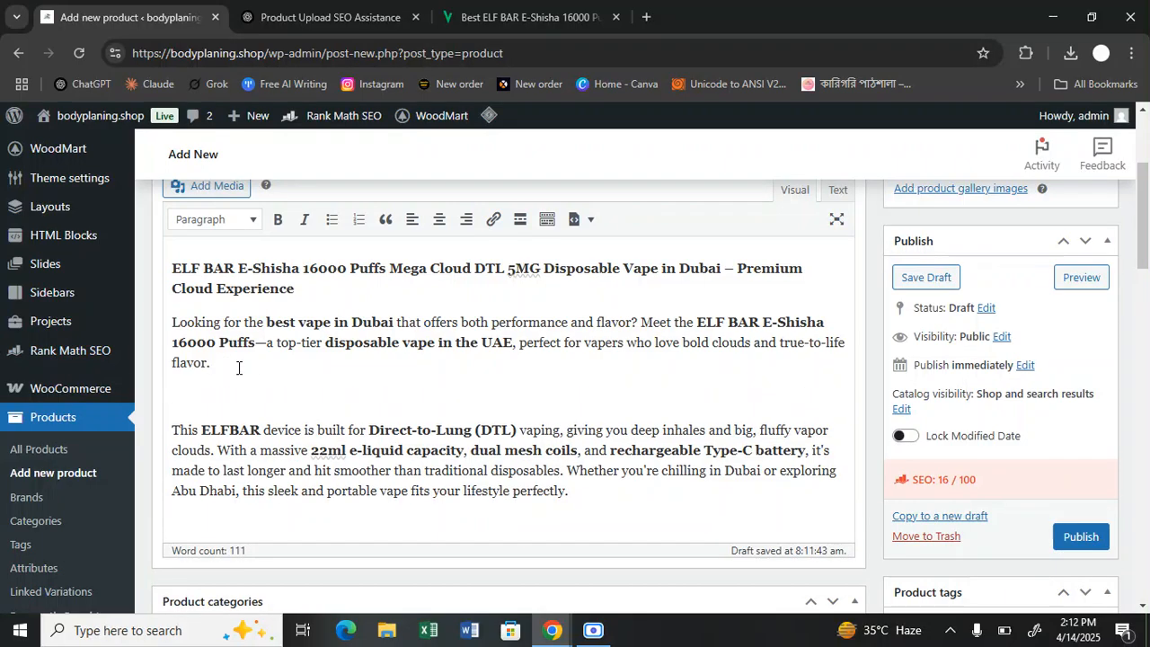
pyautogui.write('💨 Available Flavors: Berry Mint Blue Razz Lemonade Double Apple Saudi Champagne Paan Rose Lemon Mint Melon Mint Mint Freeze Watermelon Mint Grape Mint')
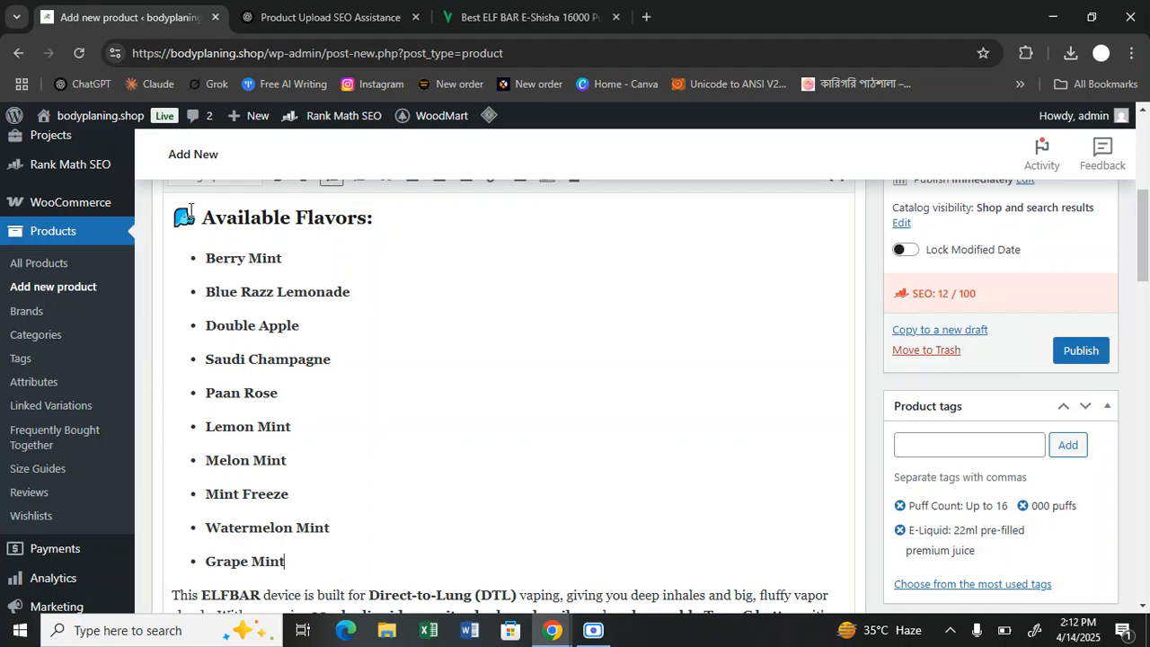
pyautogui.press('BackSpace')
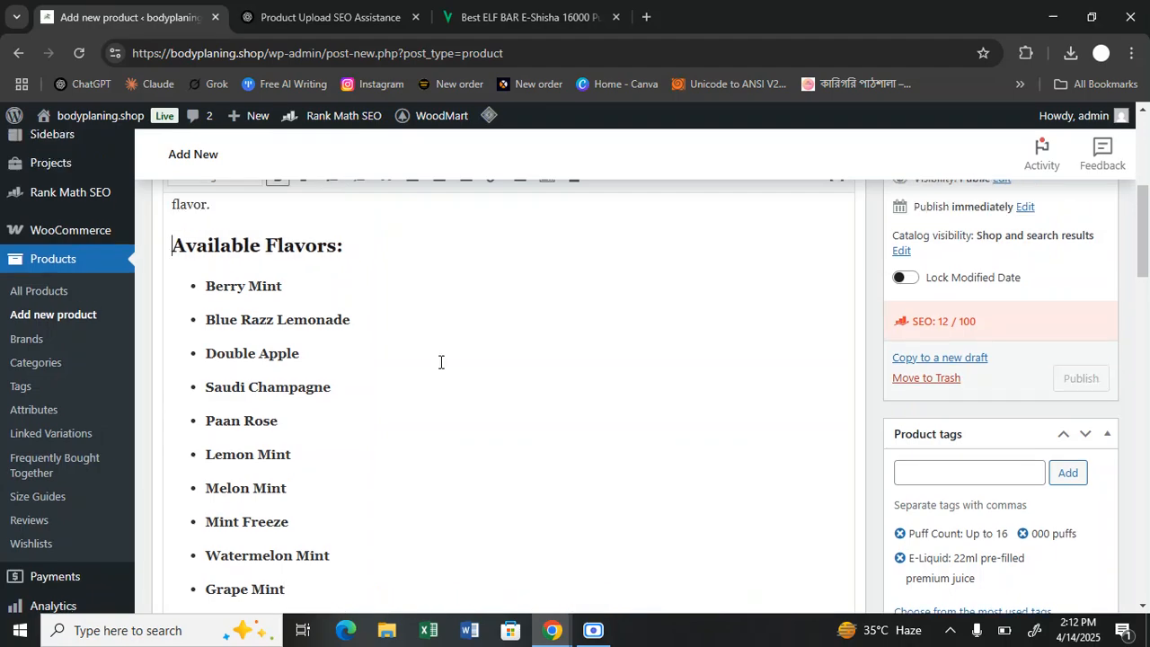
# In ChatGPT, copy the "Why Buy from Vapor AE?" heading with its five checkmarked bullets
pyautogui.click(328, 17)
pyautogui.scroll(-3, 347, 262)
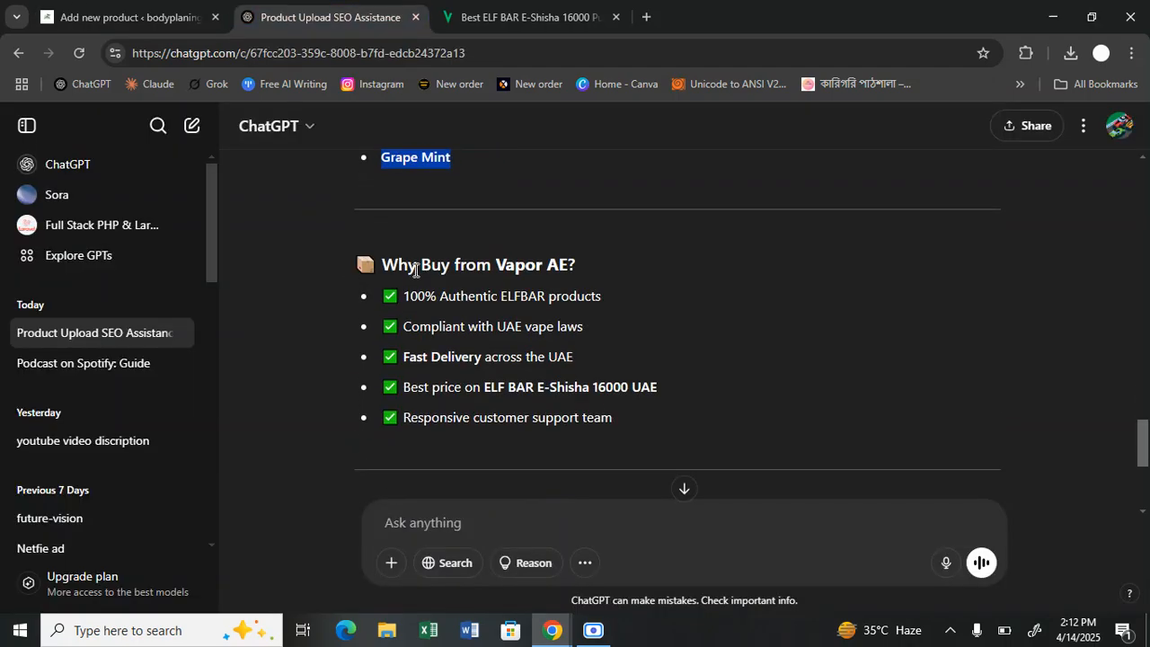
pyautogui.moveTo(380, 264); pyautogui.dragTo(617, 413)
pyautogui.hotkey('ctrl', 'c')
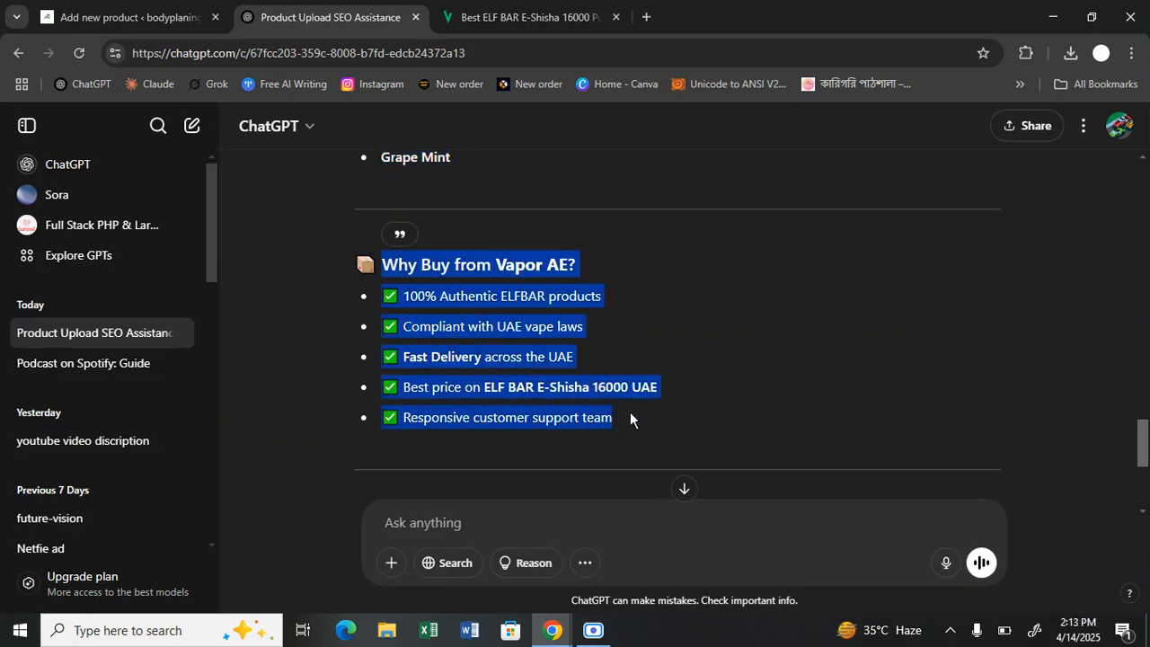
pyautogui.click(130, 18)
pyautogui.scroll(-2, 988, 333)
pyautogui.scroll(-10, 860, 332)
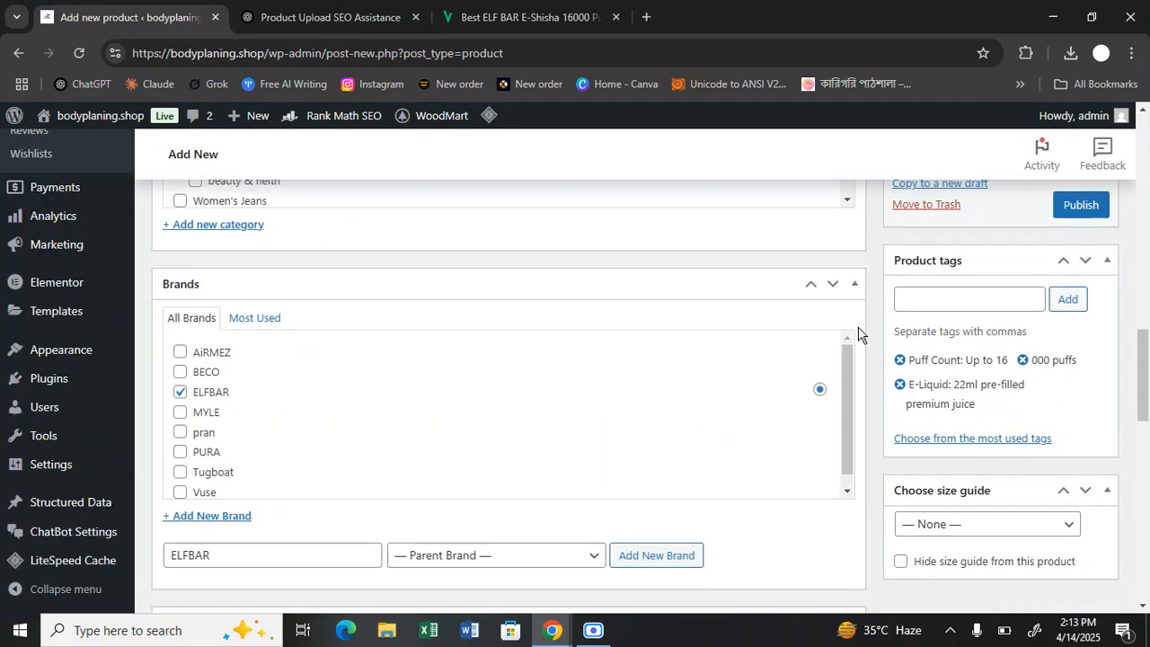
pyautogui.click(389, 434)
pyautogui.click(509, 332)
pyautogui.press('Return')
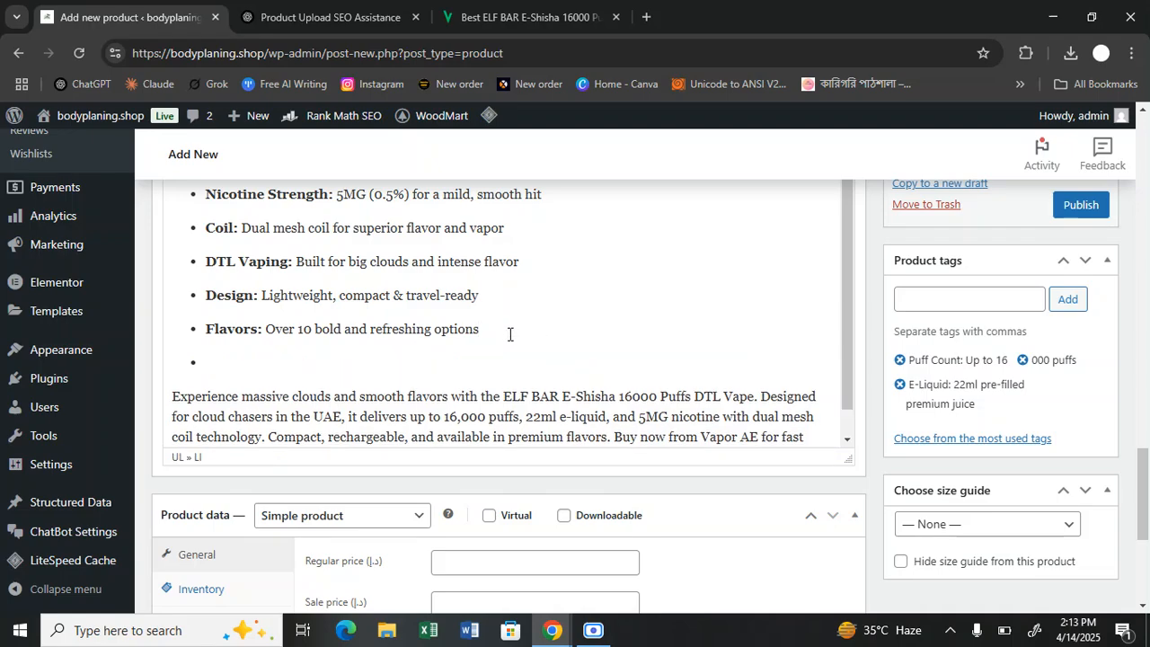
pyautogui.press('BackSpace')
# Paste the "Why Buy from Vapor AE?" section into the main product description, directly below the Grape Mint bullet
pyautogui.scroll(15, 508, 334)
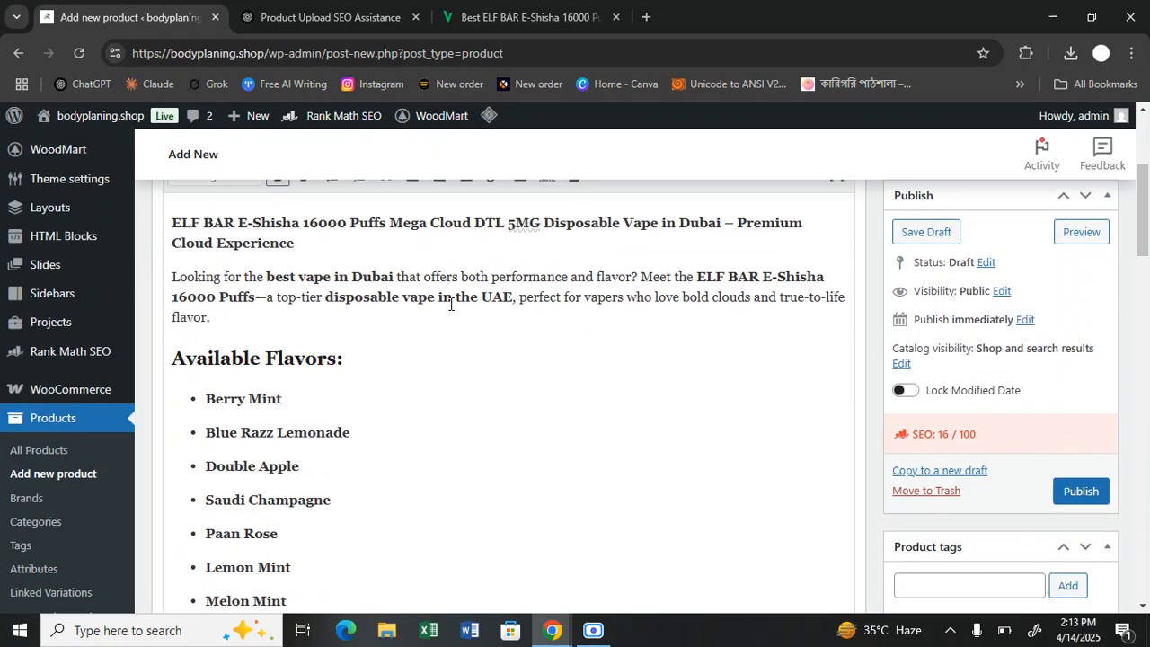
pyautogui.scroll(-4, 449, 302)
pyautogui.click(354, 370)
pyautogui.press('Return')
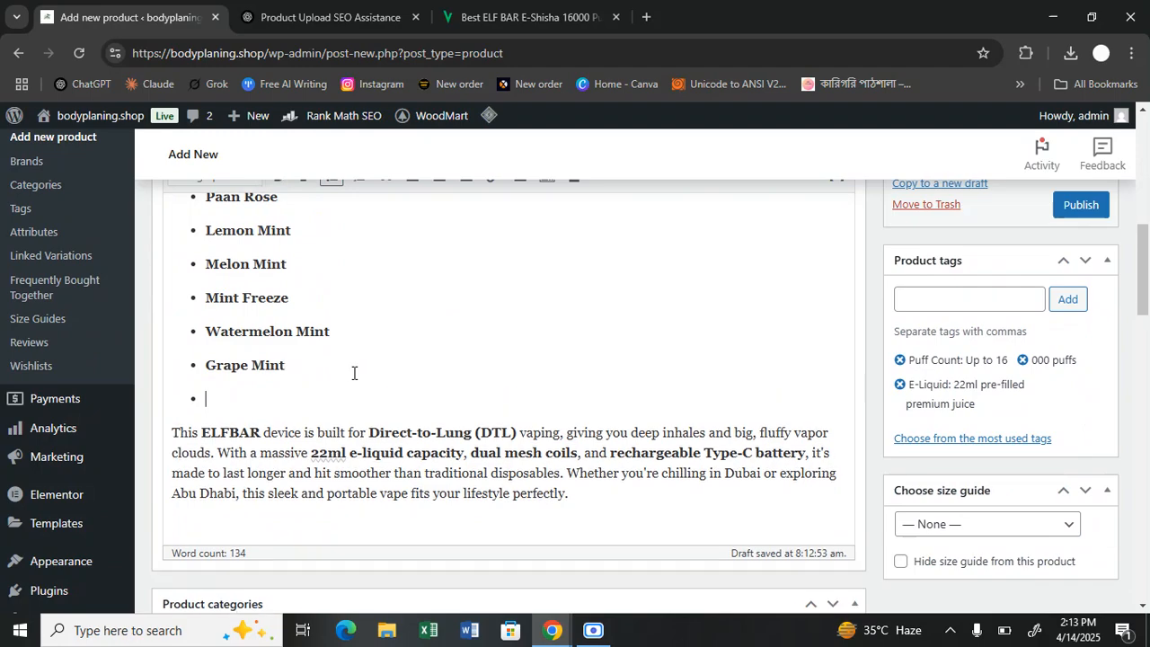
pyautogui.press('BackSpace')
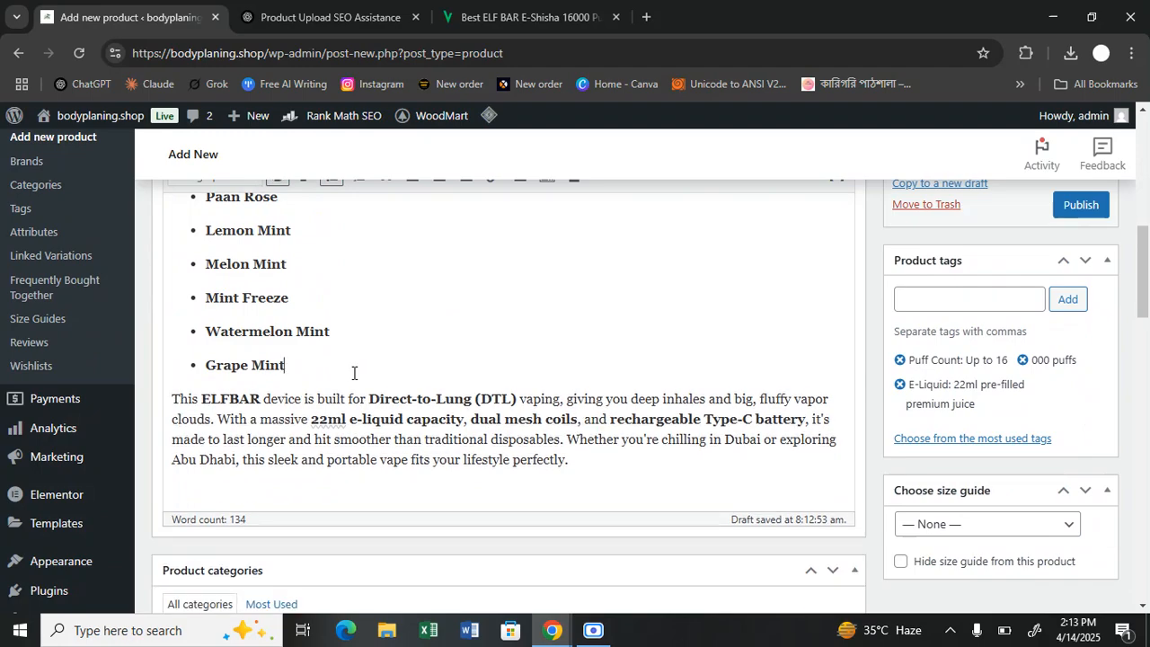
pyautogui.press('Return')
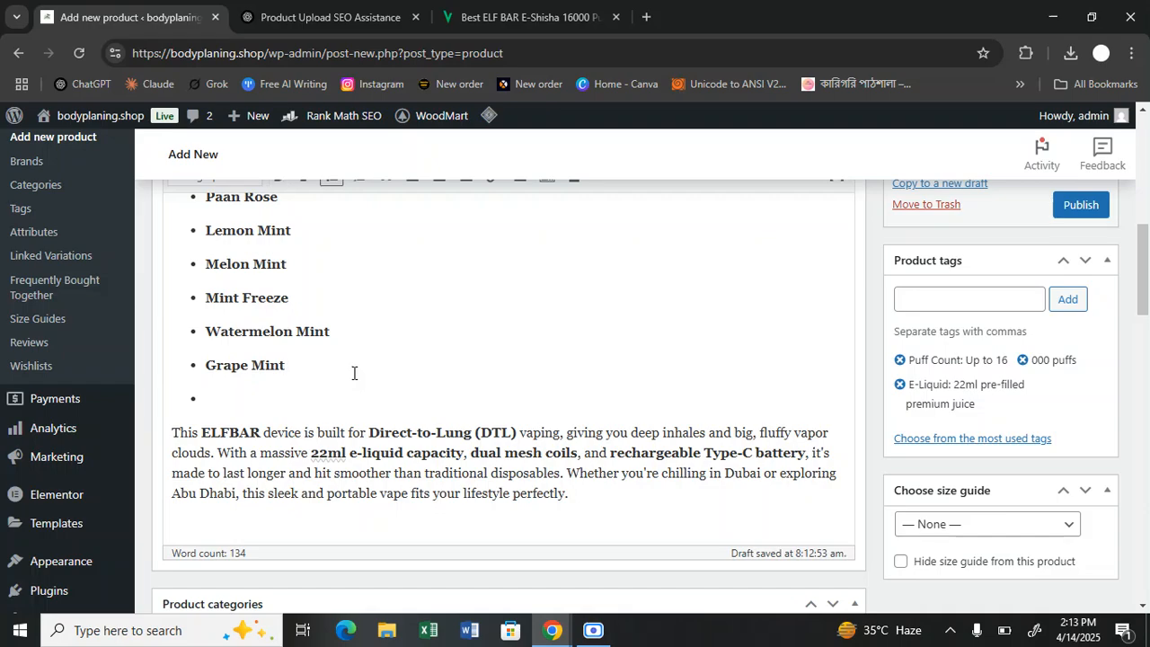
pyautogui.hotkey('ctrl', 'v')
# Remove the bullet before the "Why Buy from Vapor AE?" heading, keeping the heading on its own line under Grape Mint
pyautogui.click(205, 390)
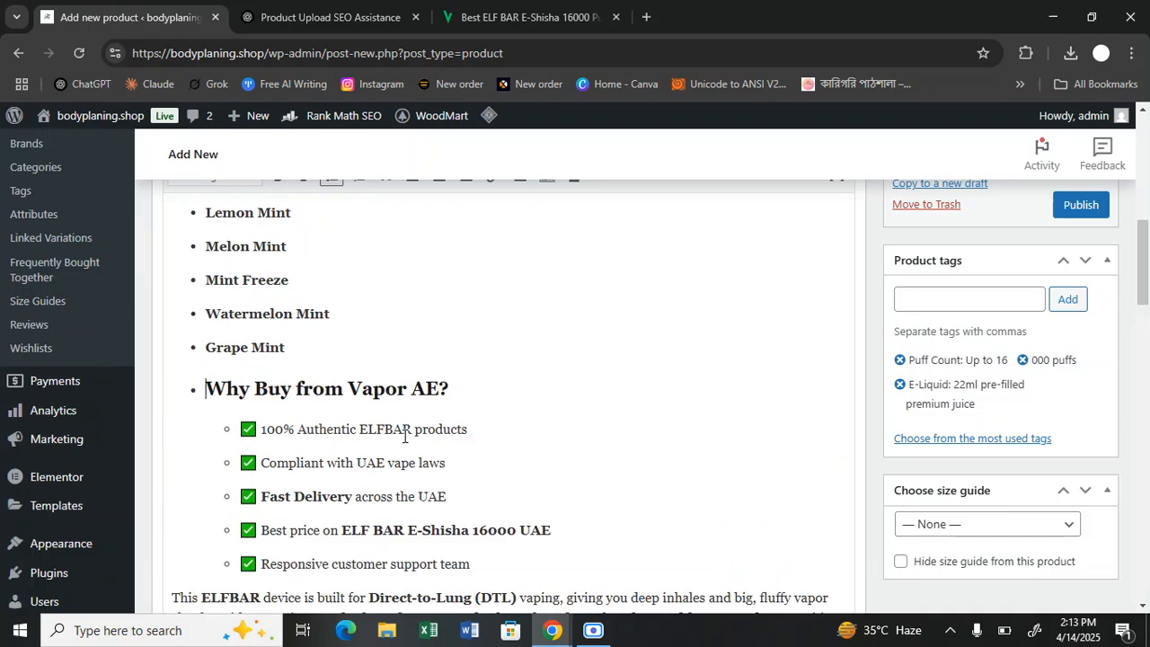
pyautogui.press('BackSpace')
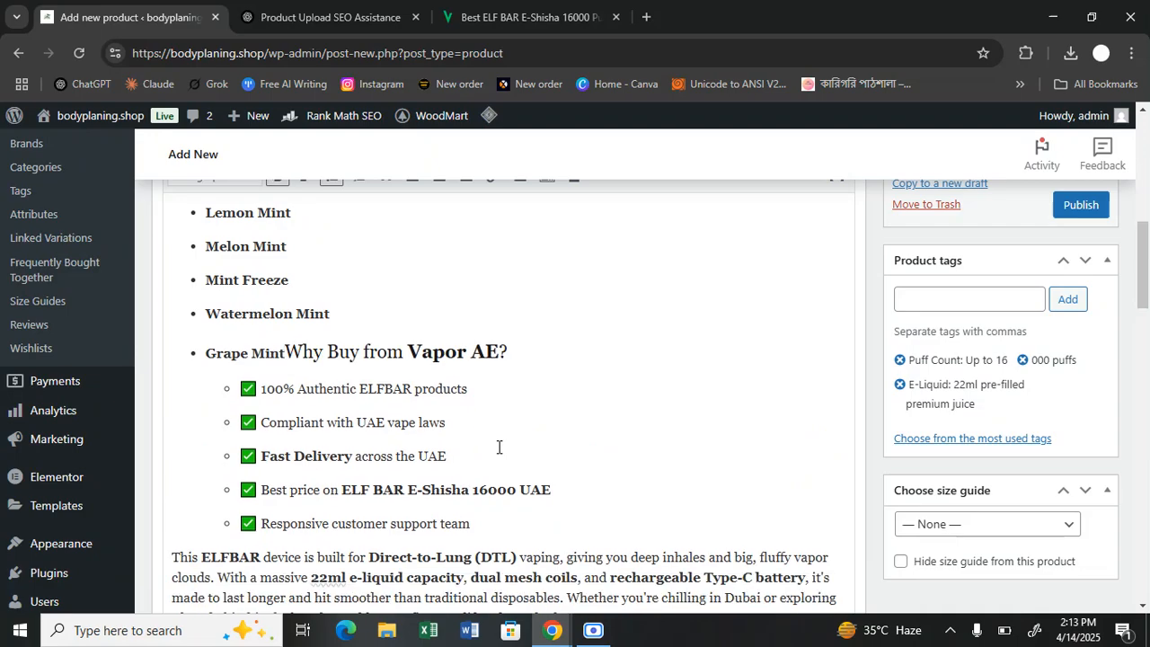
pyautogui.press('Return')
pyautogui.press('BackSpace')
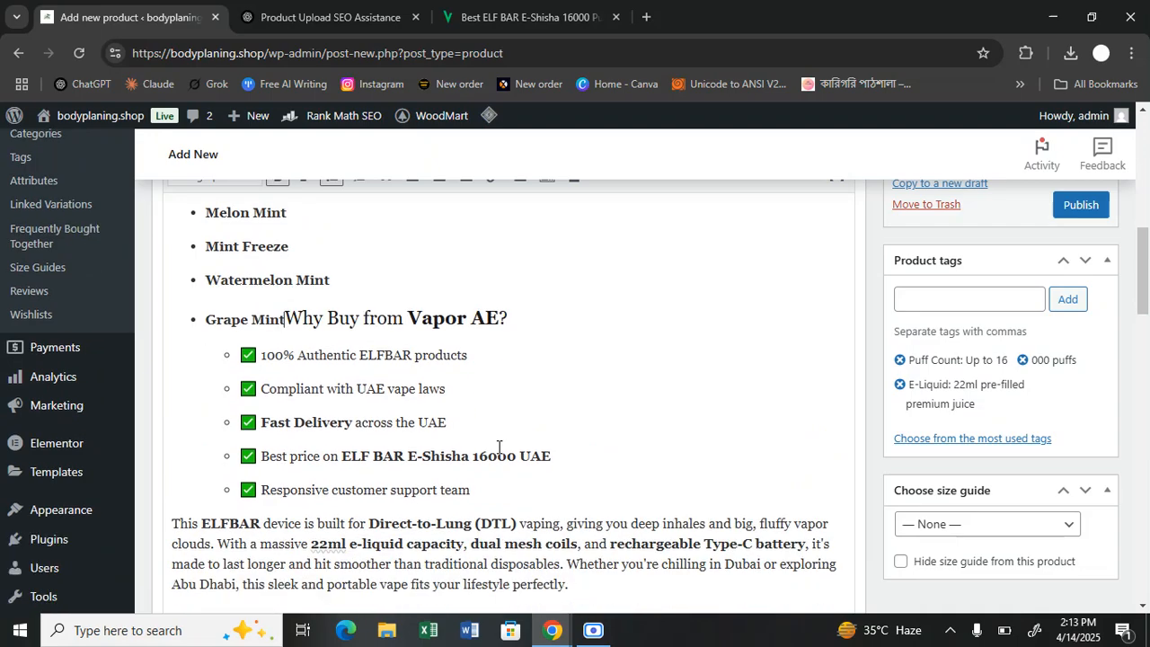
pyautogui.hotkey('ctrl', 'z')
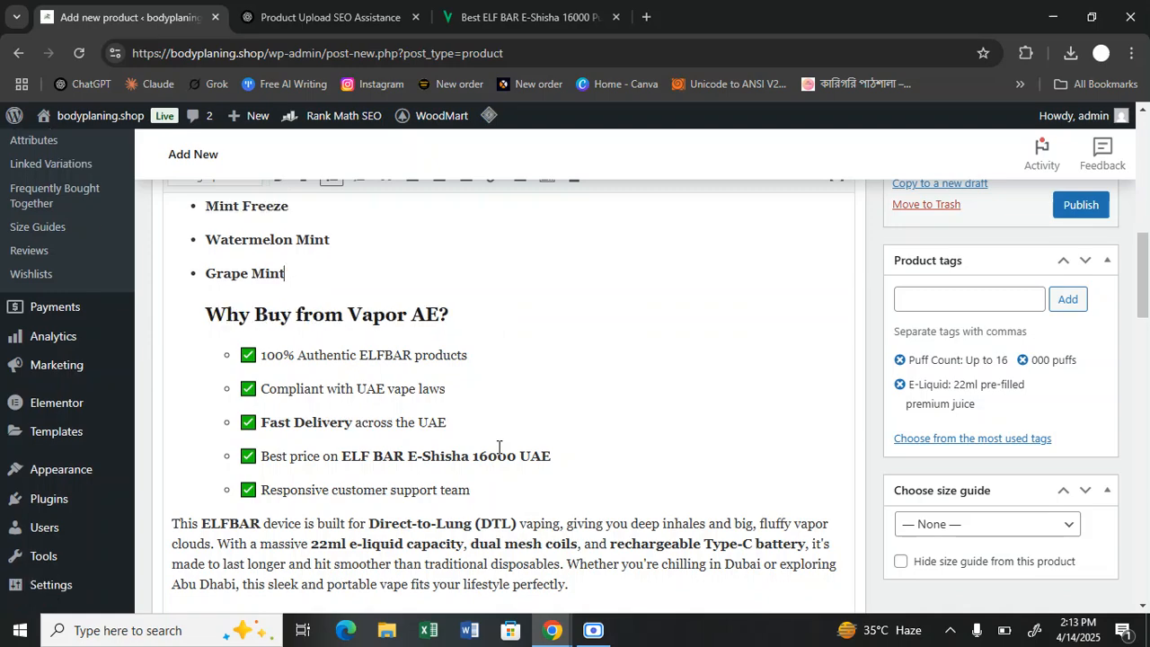
pyautogui.scroll(-2, 499, 447)
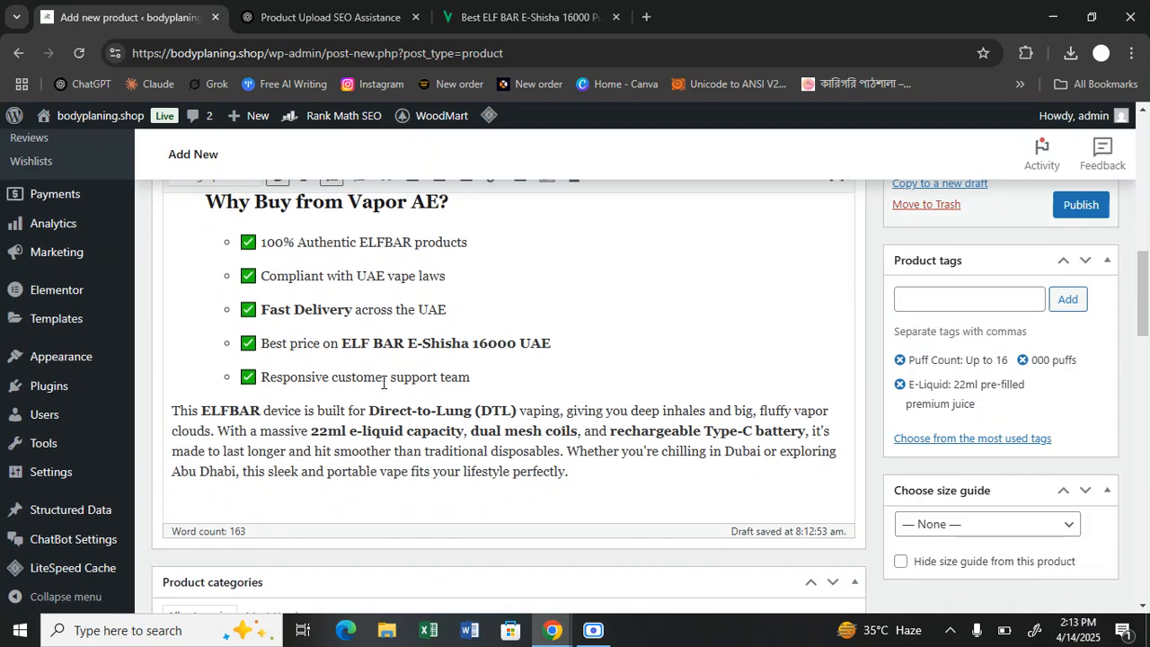
pyautogui.click(491, 374)
pyautogui.press('Return')
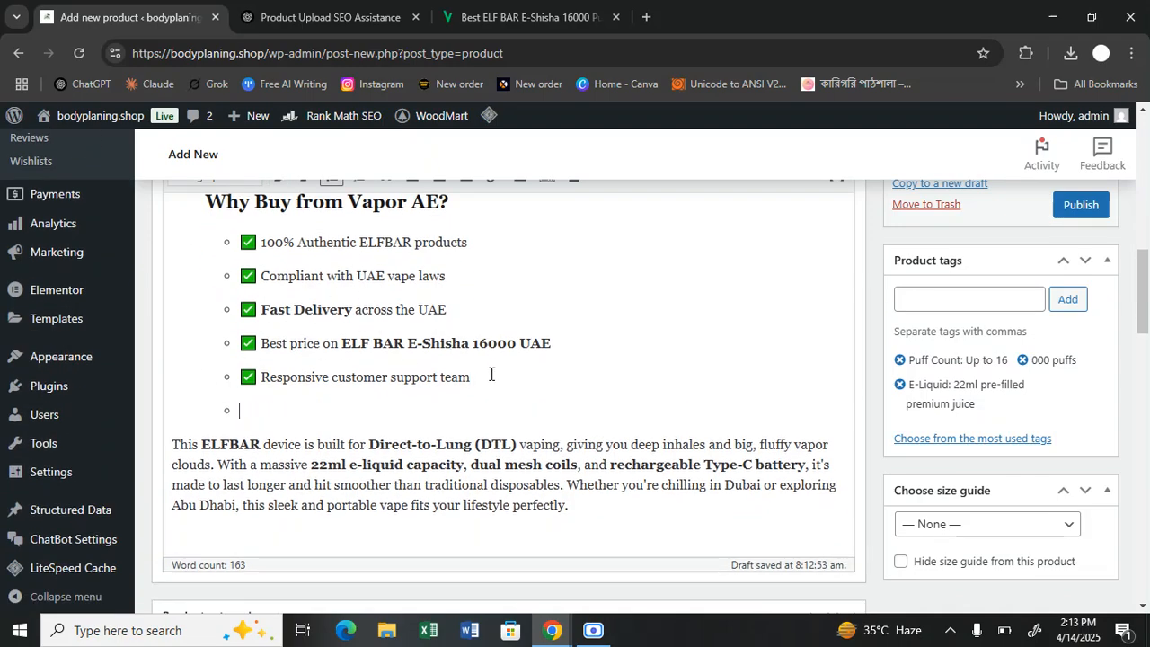
# In ChatGPT, select the words "Order Now" in the Call to Action section
pyautogui.click(306, 14)
pyautogui.scroll(-2, 424, 391)
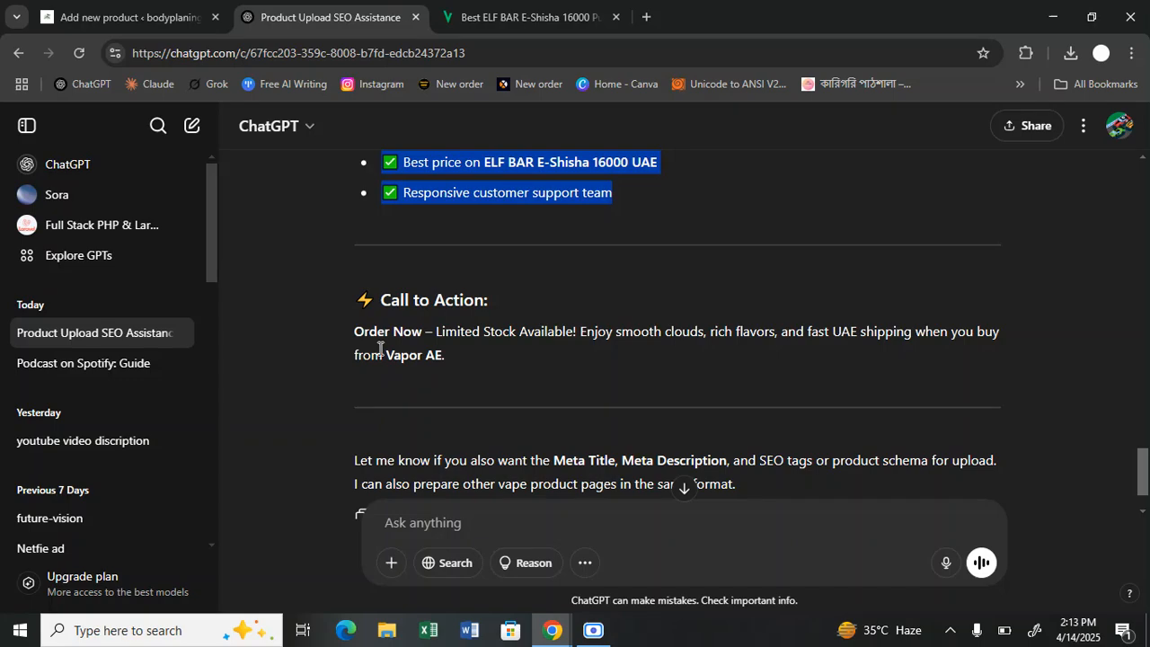
pyautogui.scroll(-1, 381, 349)
pyautogui.moveTo(347, 260); pyautogui.dragTo(422, 262)
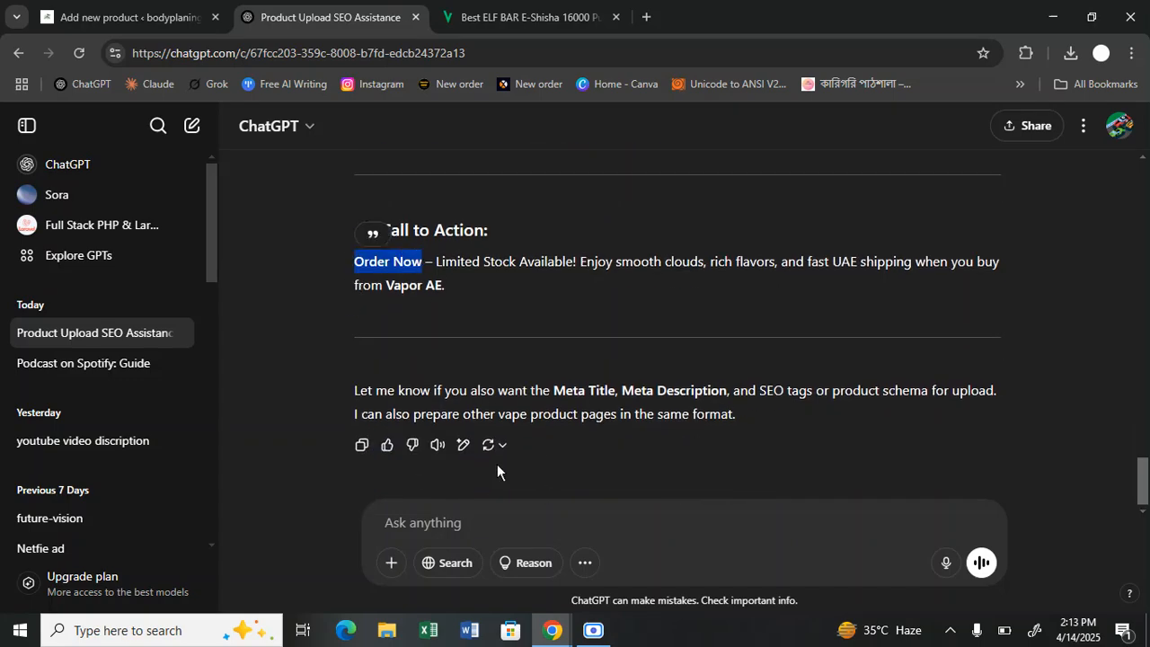
# In WordPress, remove the empty bullet under "Responsive customer support team" and insert a blank line after "Website Name: Vapor AE" in the short description
pyautogui.click(127, 19)
pyautogui.press('BackSpace')
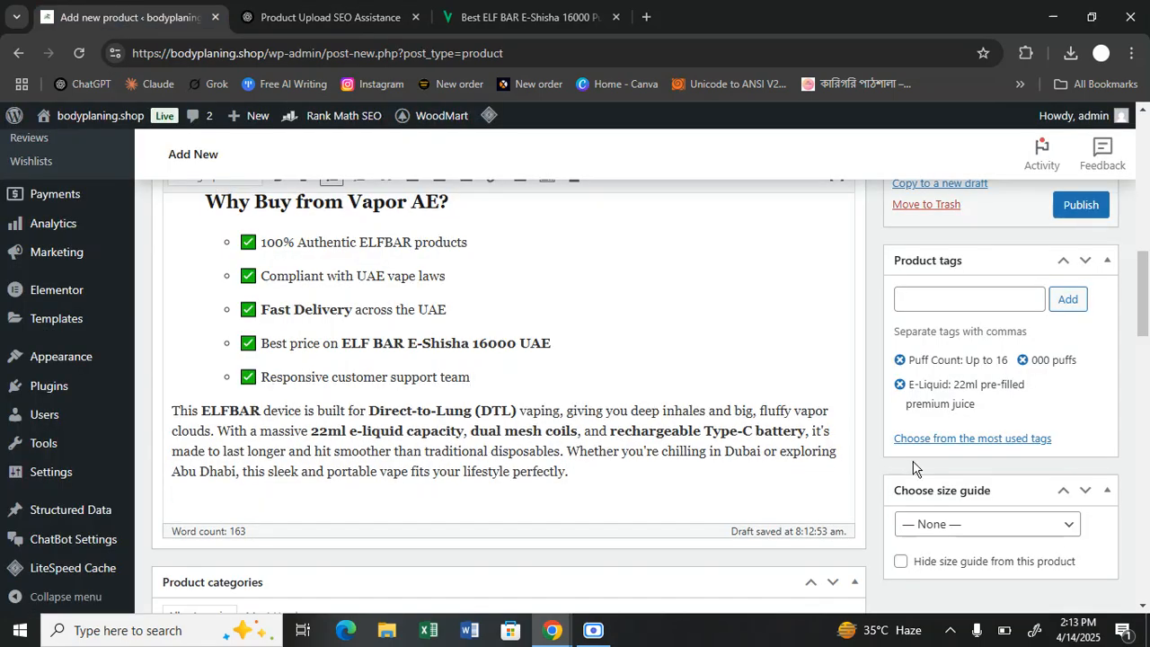
pyautogui.scroll(15, 960, 463)
pyautogui.scroll(-20, 897, 411)
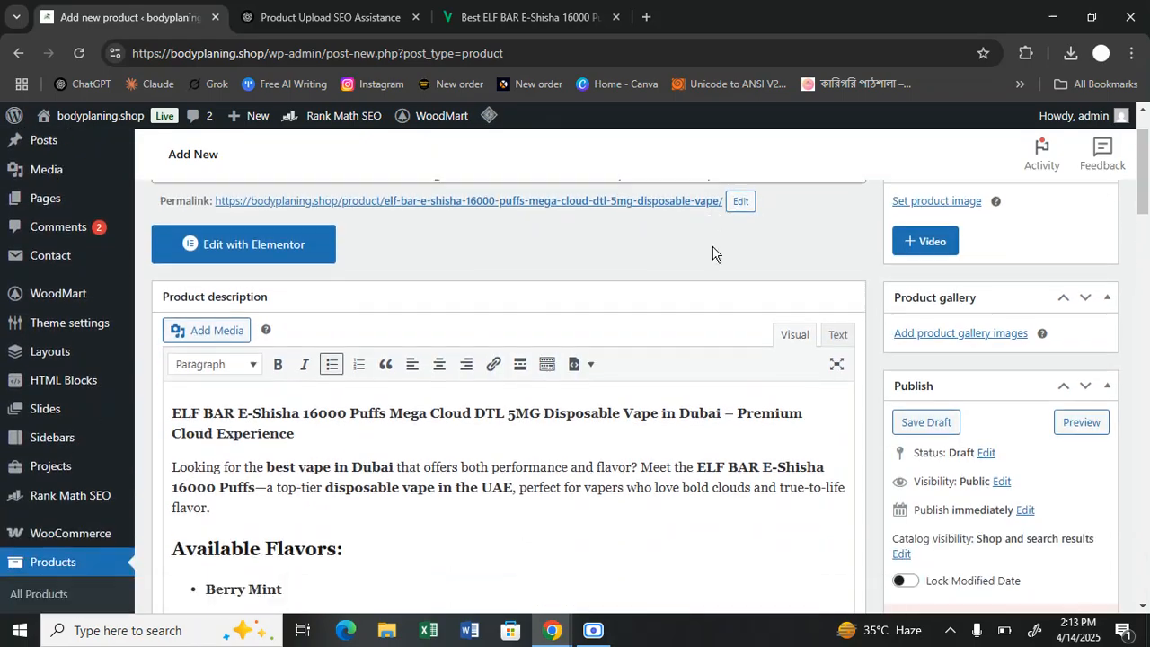
pyautogui.scroll(-5, 993, 438)
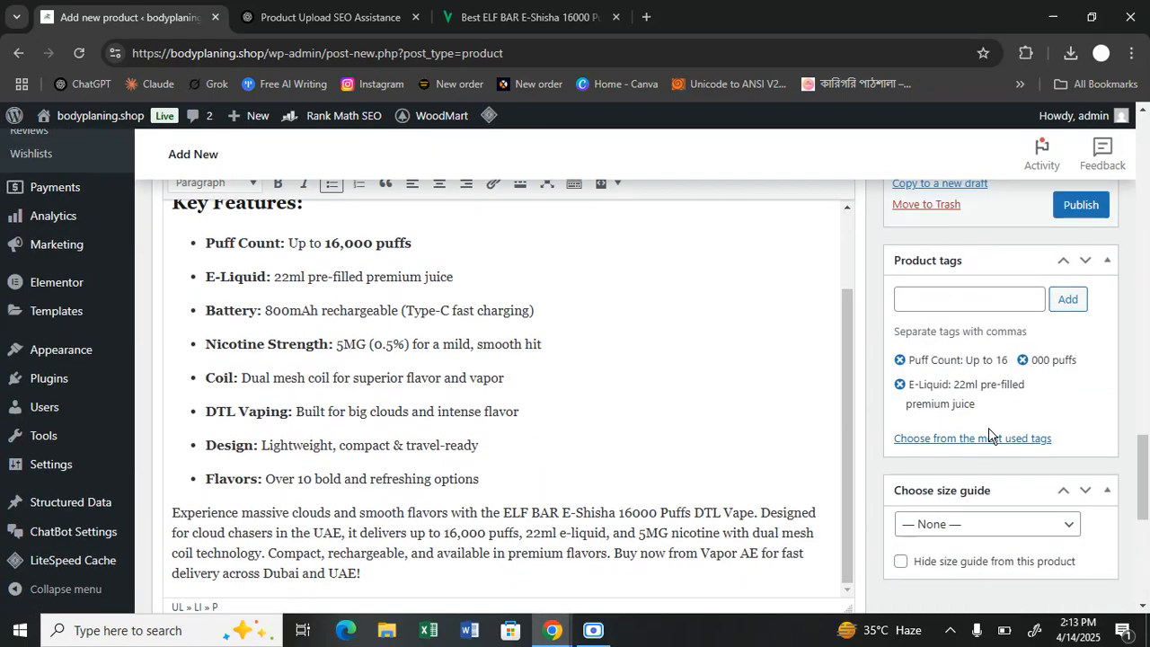
pyautogui.scroll(1, 460, 319)
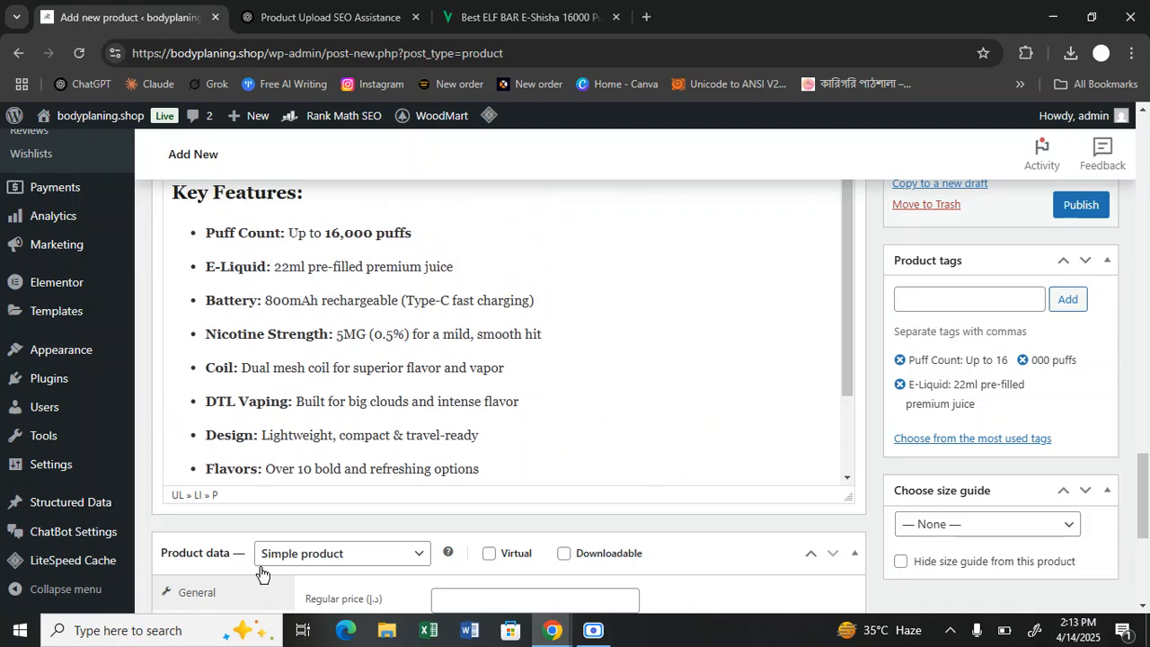
pyautogui.scroll(3, 226, 507)
pyautogui.click(376, 266)
pyautogui.press('Return')
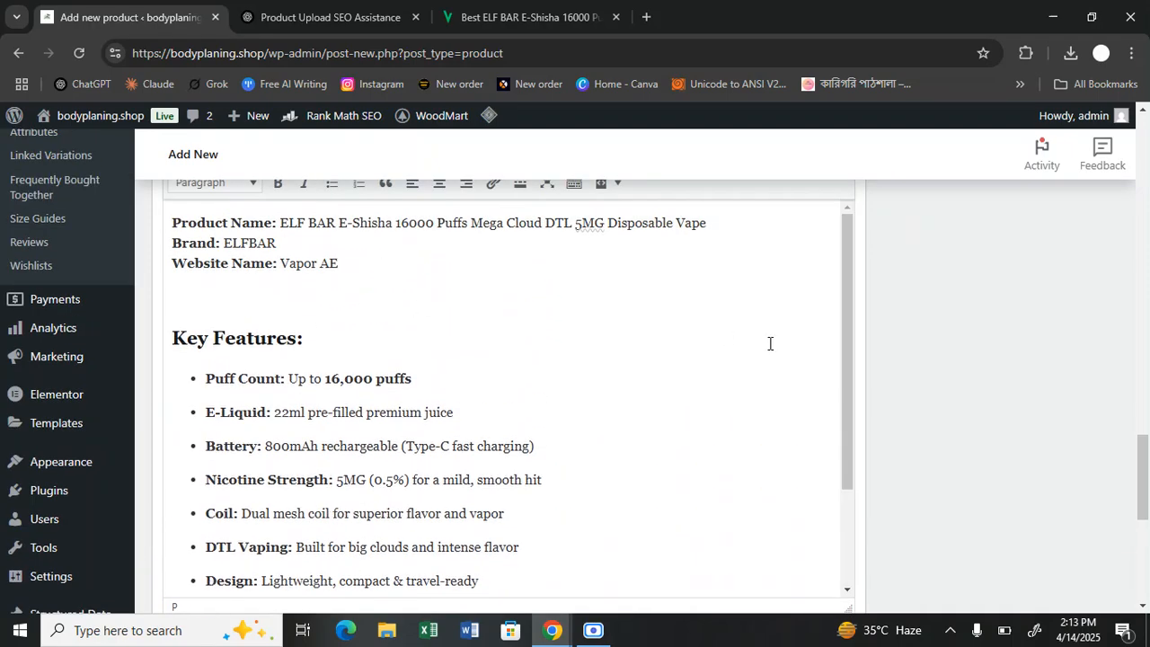
# Show the extra formatting tools in the short description editor and set the blank line above Key Features to Preformatted
pyautogui.scroll(1, 930, 405)
pyautogui.click(227, 298)
pyautogui.click(227, 297)
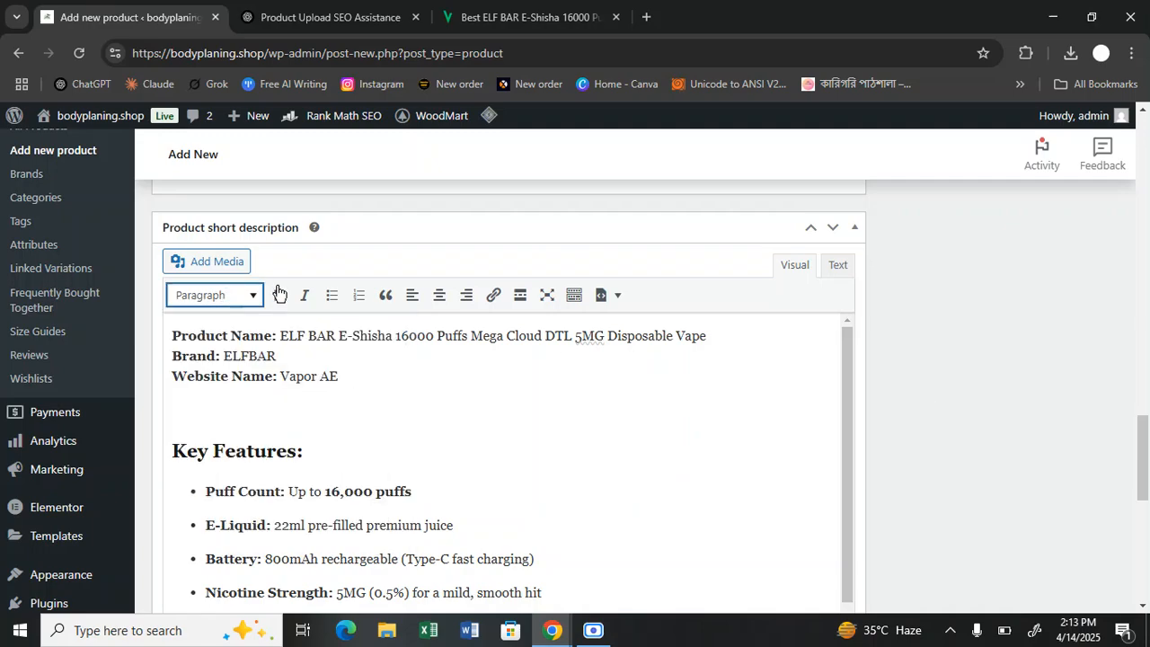
pyautogui.click(607, 297)
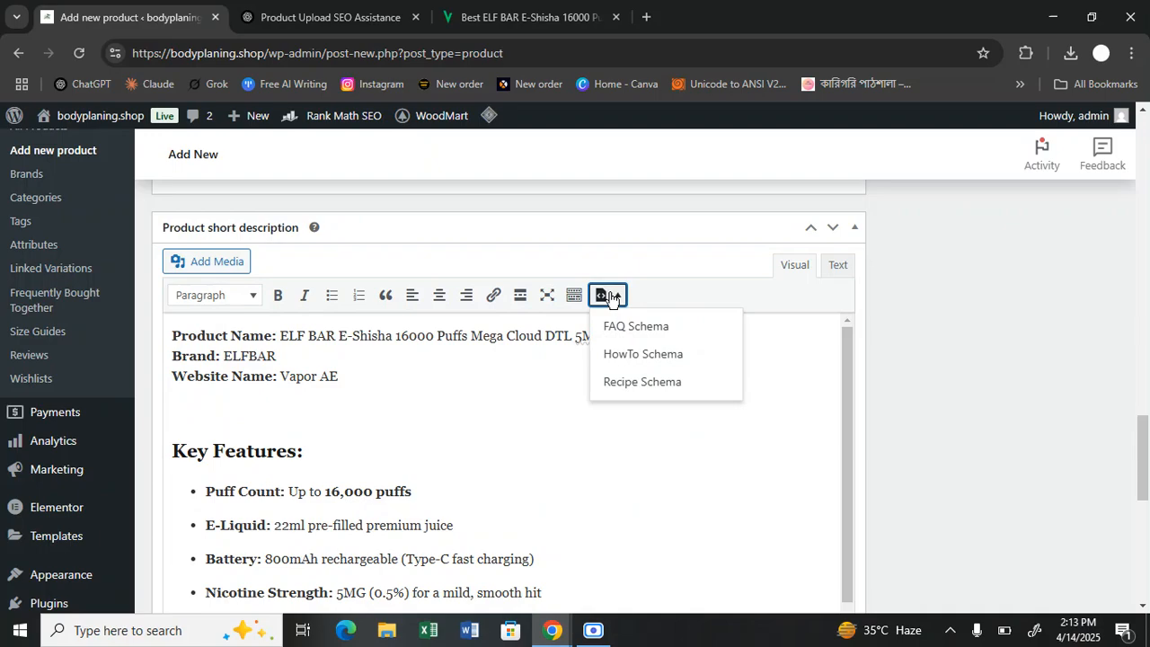
pyautogui.click(610, 298)
pyautogui.click(573, 296)
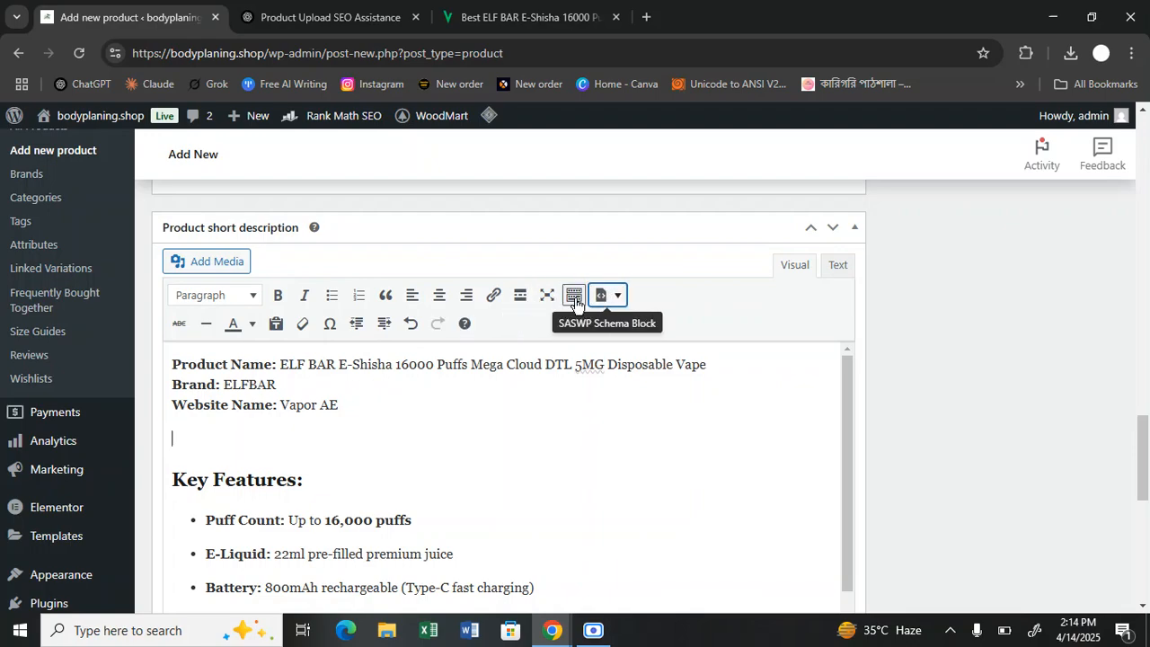
pyautogui.click(248, 325)
pyautogui.click(235, 300)
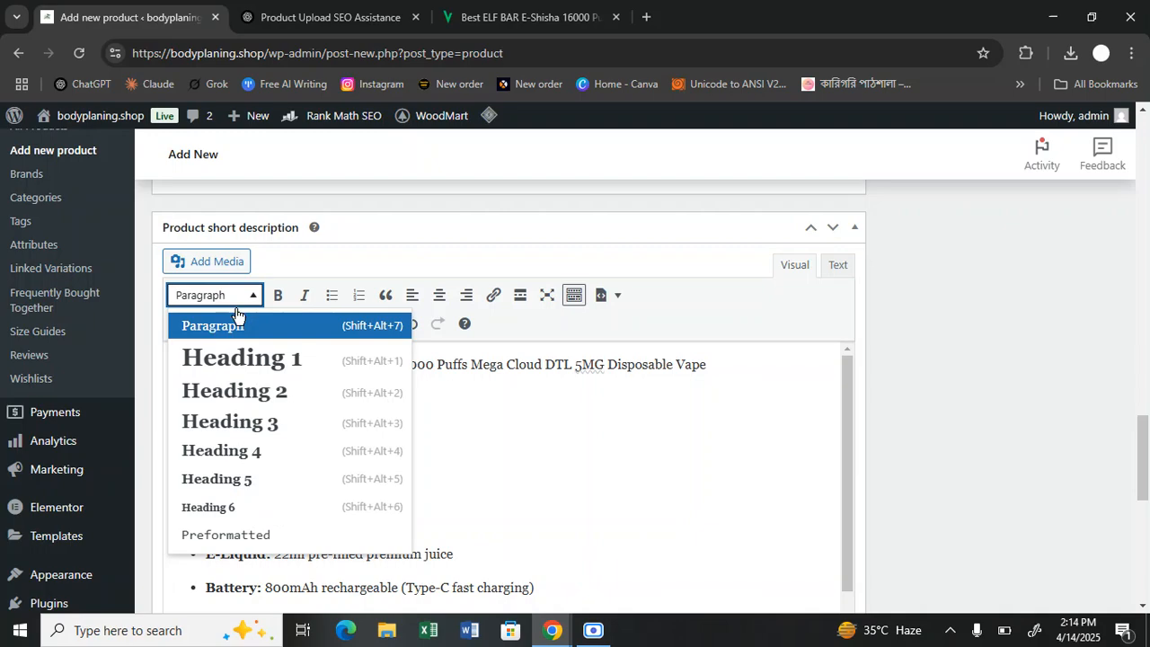
pyautogui.click(245, 534)
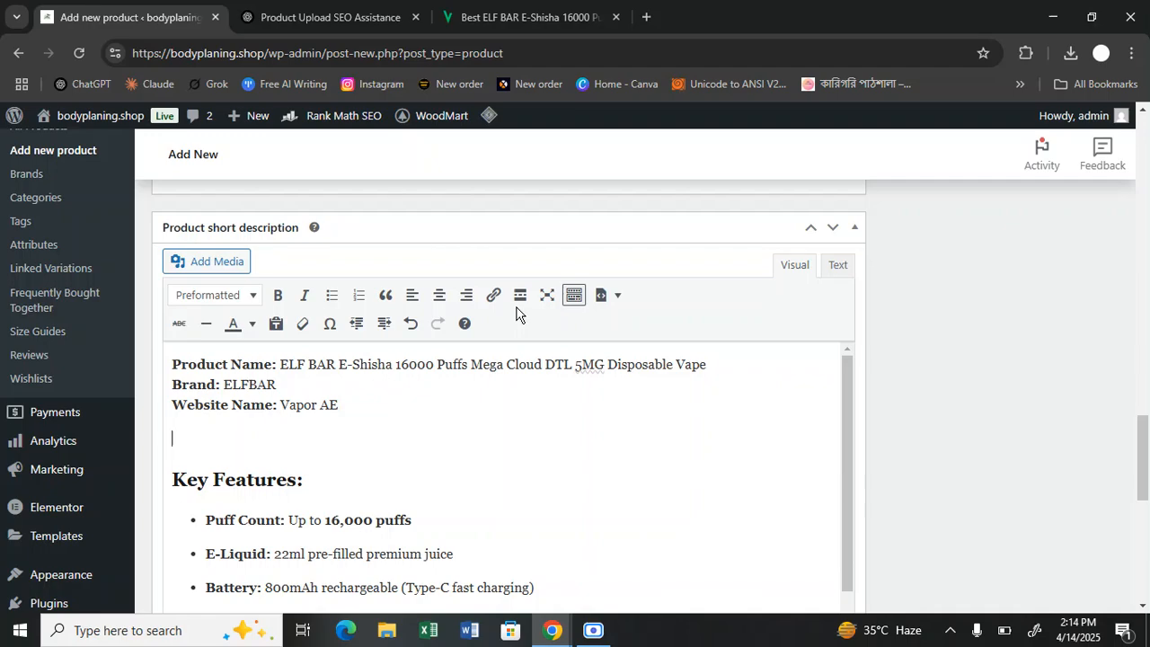
pyautogui.click(606, 295)
pyautogui.click(606, 295)
# In the short description's HTML source, add a button labelled "Order Now" inside the pre block and return to the visual view
pyautogui.click(838, 269)
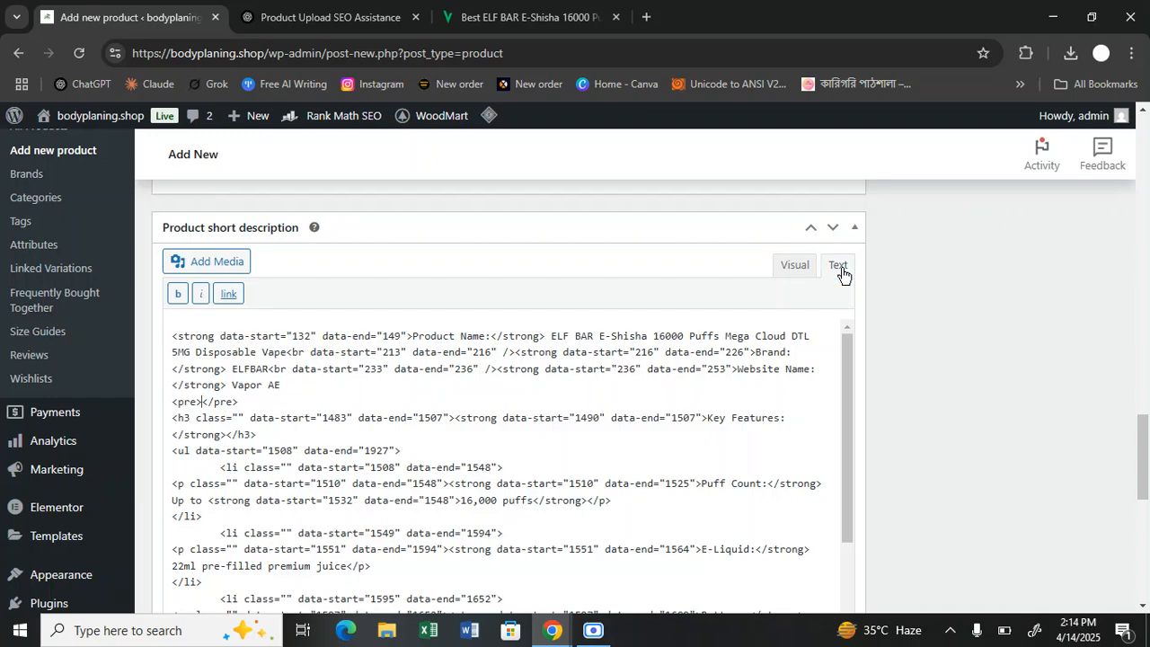
pyautogui.press('Return')
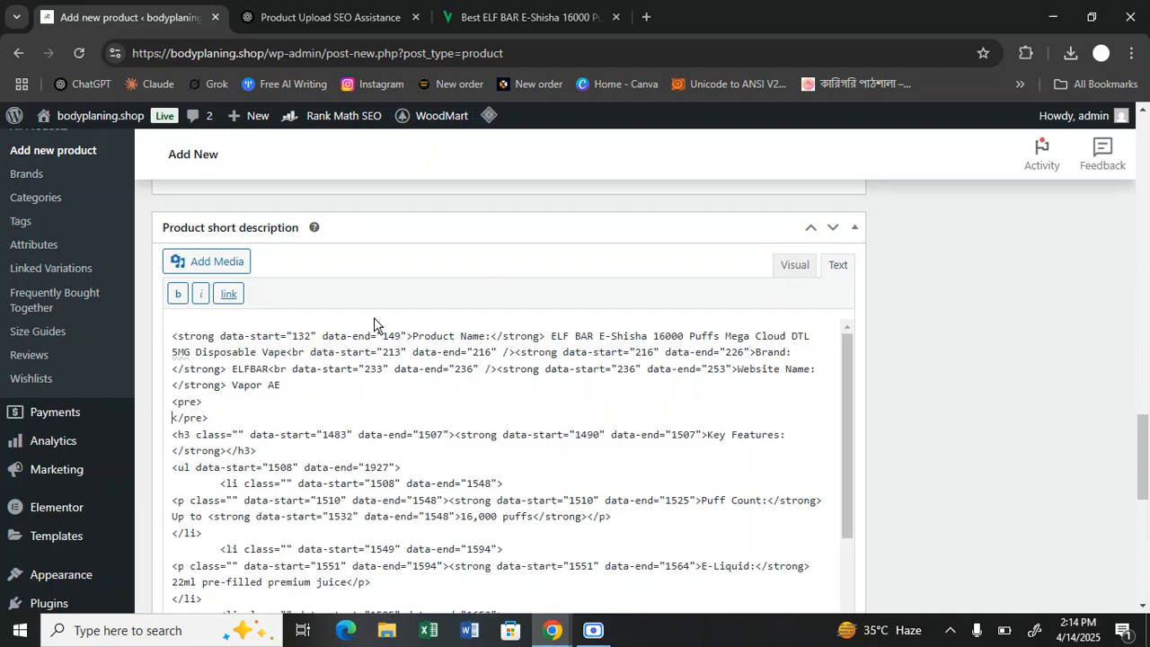
pyautogui.press('Return')
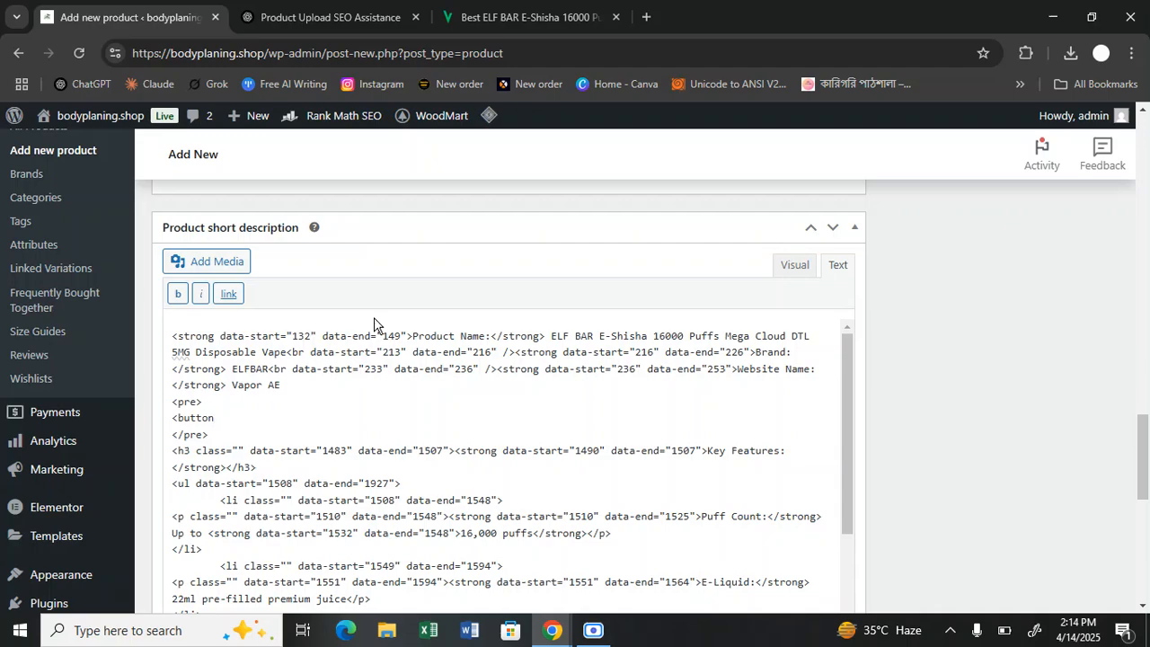
pyautogui.write('Order Now')
pyautogui.click(796, 264)
pyautogui.scroll(2, 263, 395)
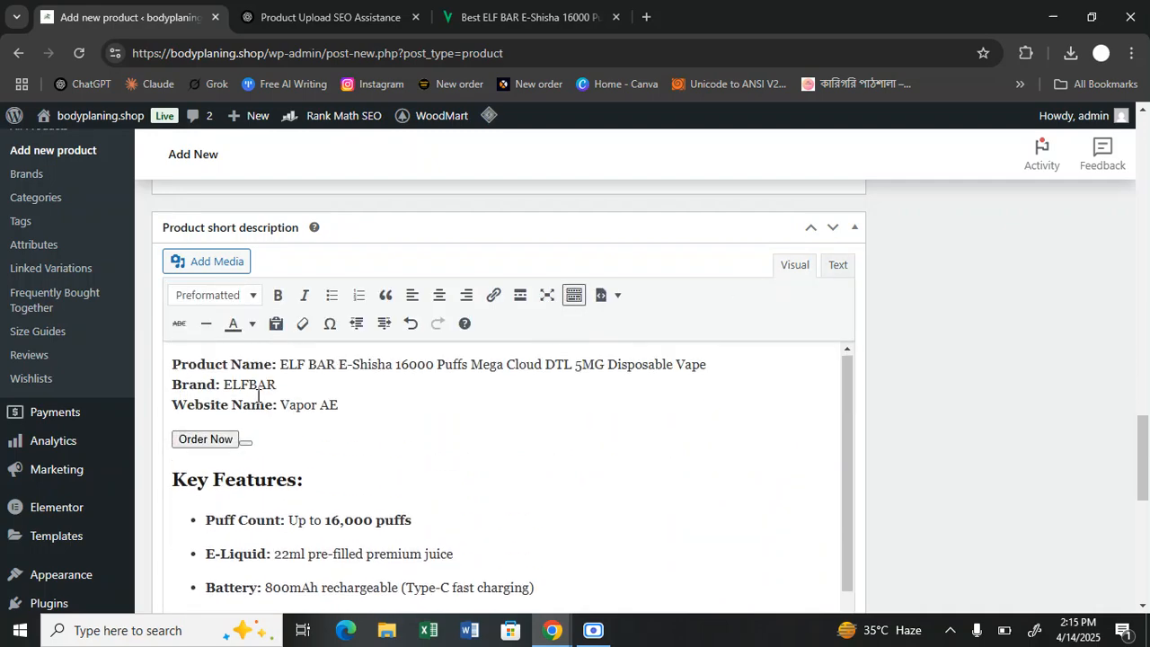
# Link the "Order Now" button to the existing product "PURA Pro 12000 Puffs 20 MG and 50MG Disposable Vape in Dubai"
pyautogui.tripleClick(207, 445)
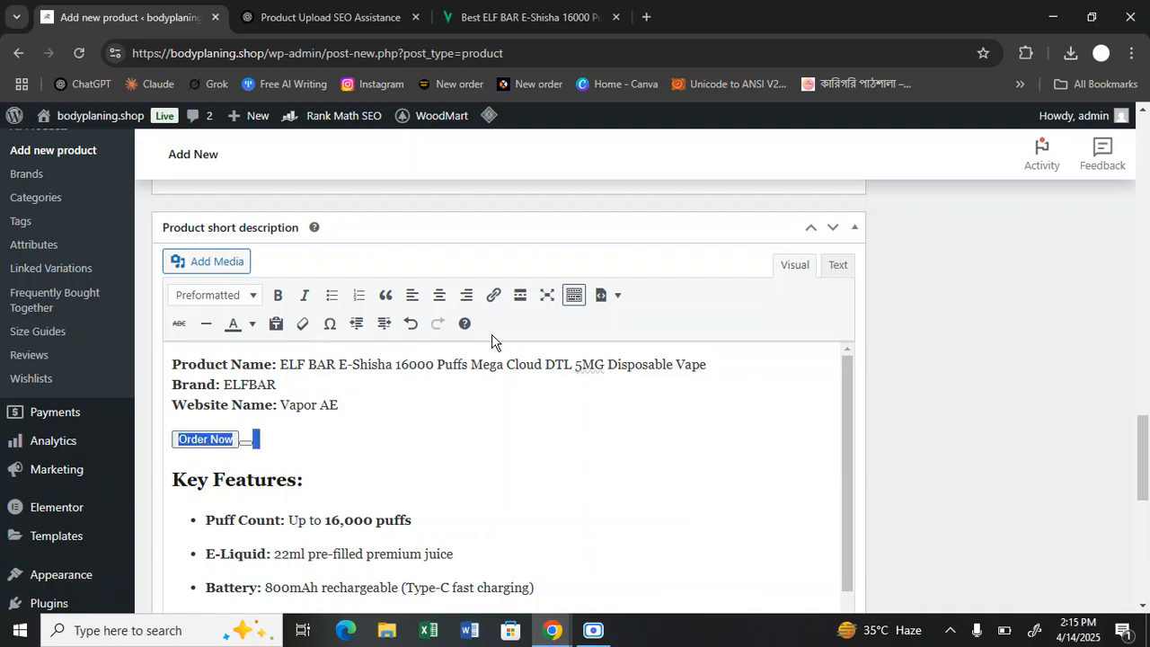
pyautogui.click(493, 295)
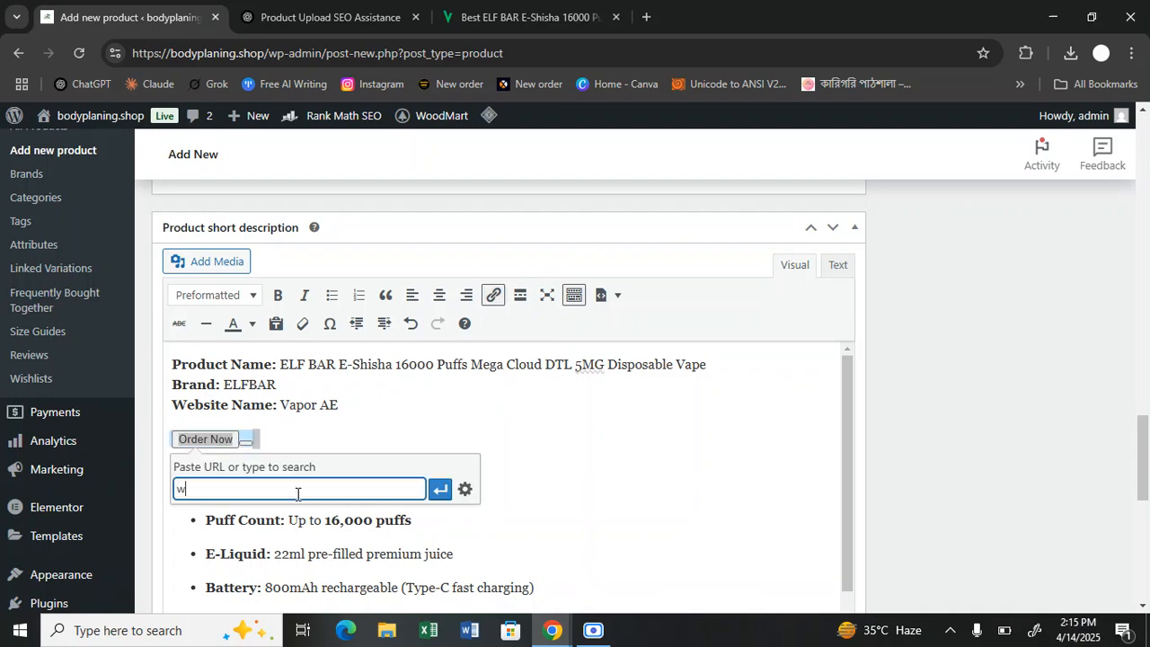
pyautogui.write('www.google')
pyautogui.click(465, 491)
pyautogui.scroll(-3, 580, 429)
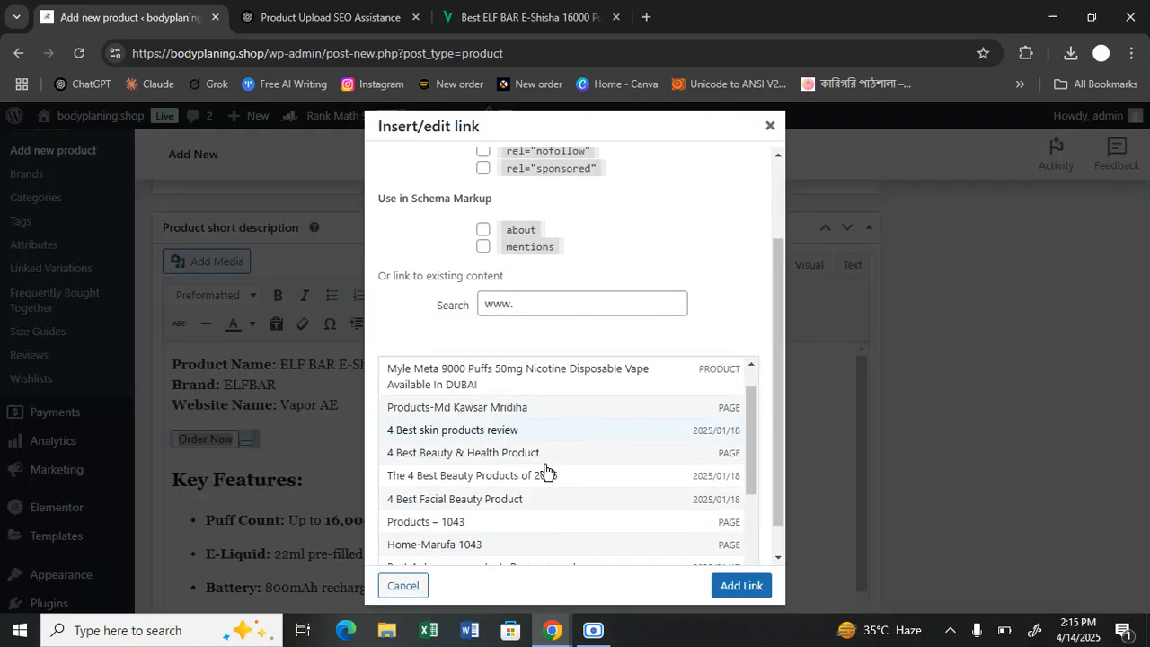
pyautogui.scroll(-3, 472, 418)
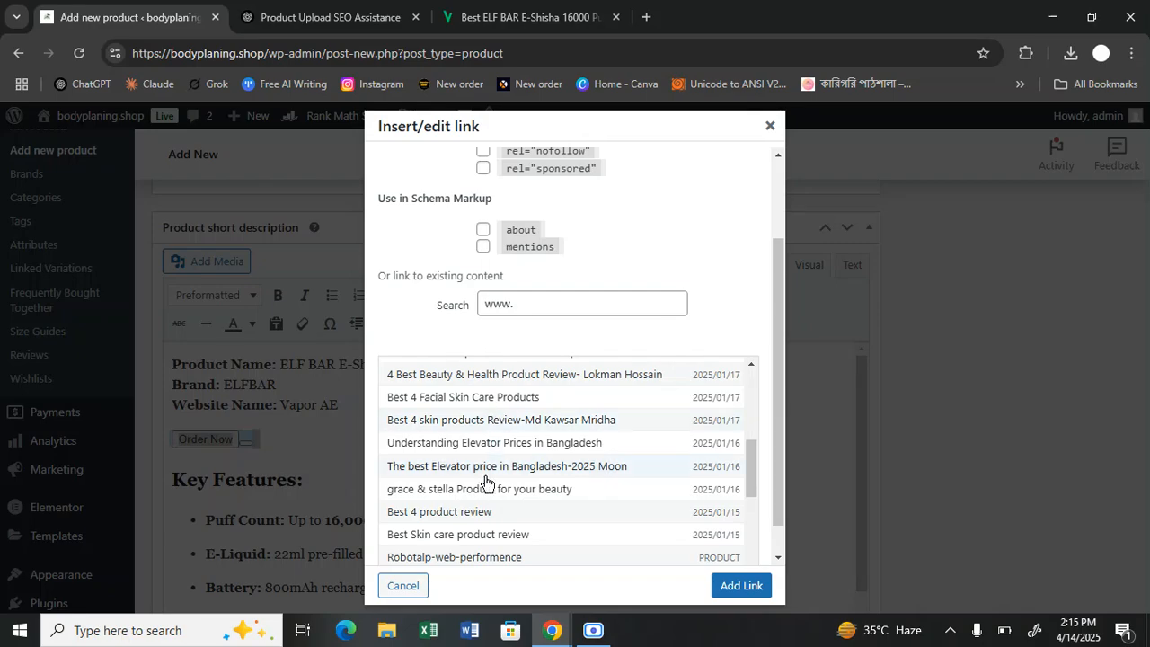
pyautogui.scroll(-3, 486, 483)
pyautogui.scroll(10, 482, 482)
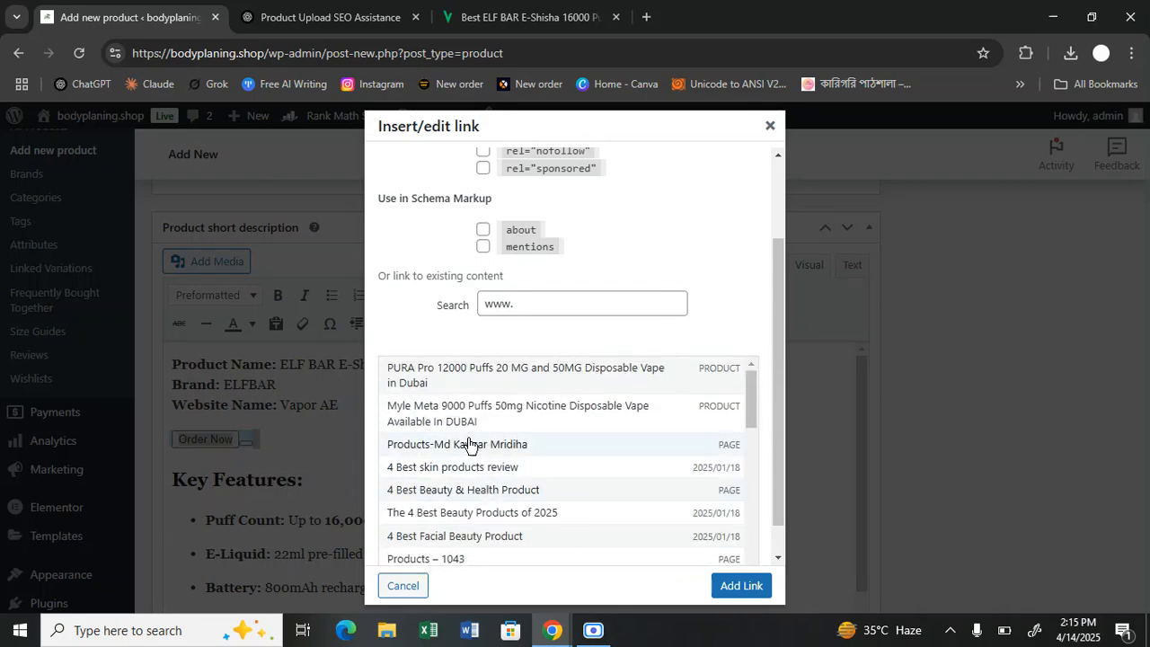
pyautogui.click(429, 385)
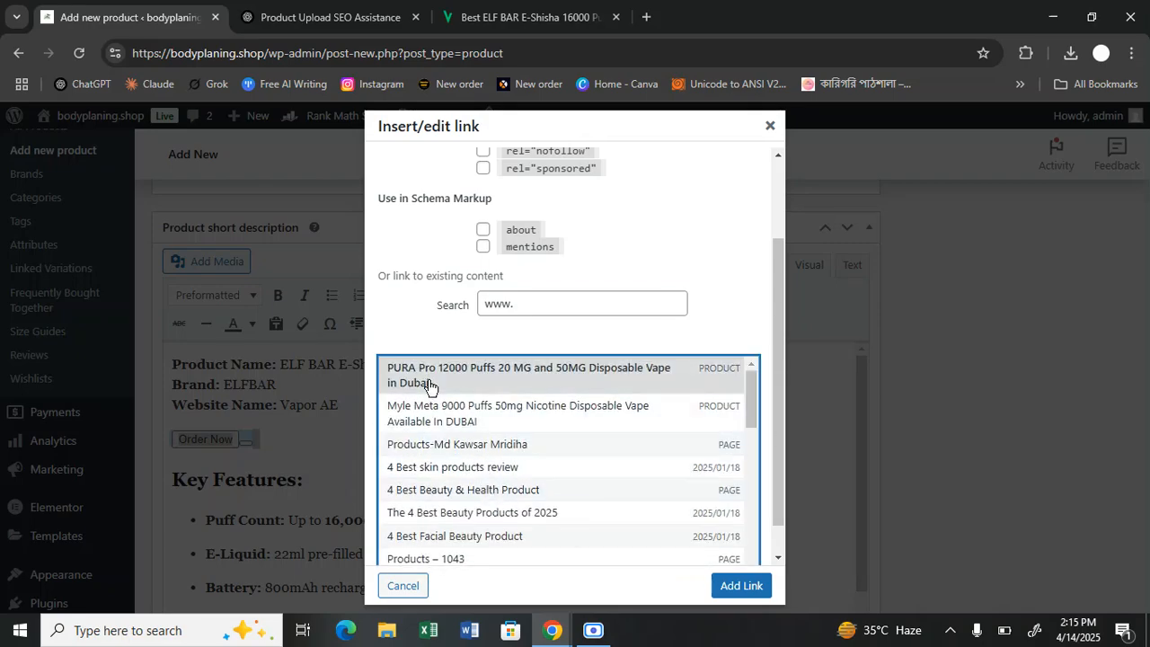
pyautogui.click(717, 586)
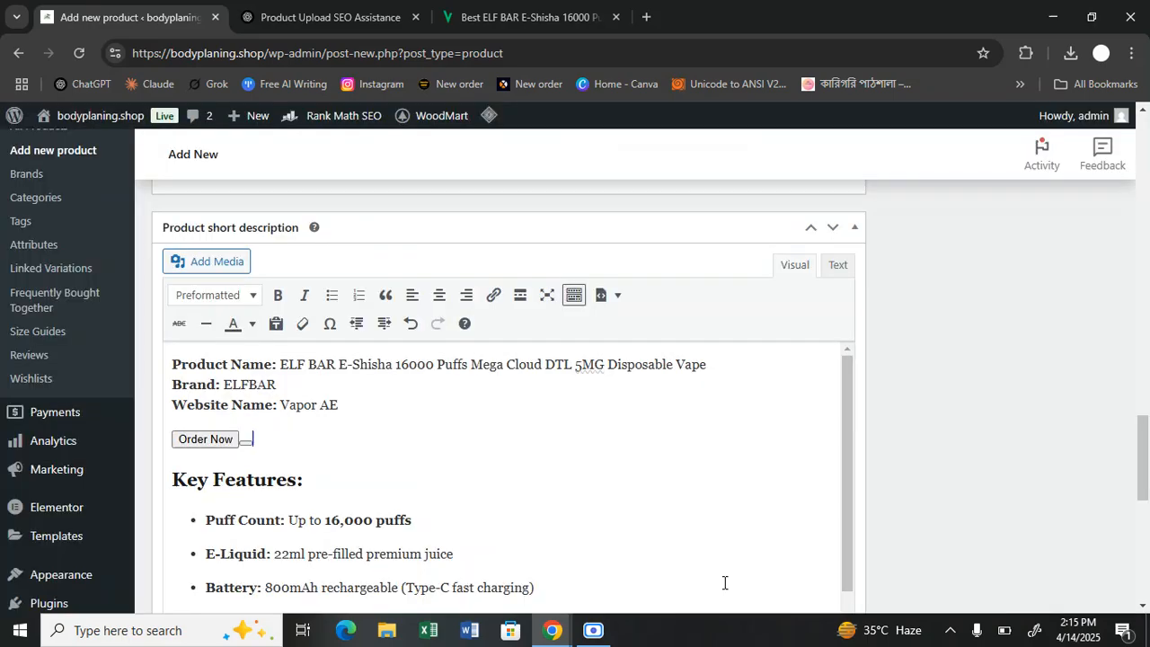
pyautogui.click(211, 440)
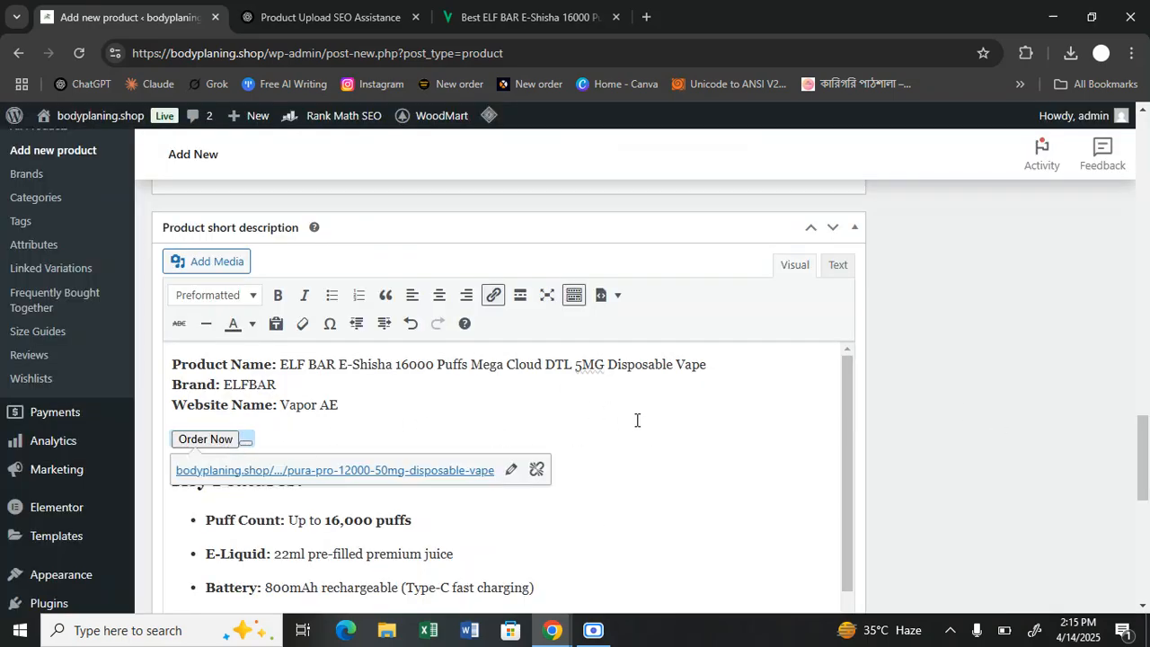
# Look through the existing product categories and open the form for adding a new category
pyautogui.scroll(15, 1083, 371)
pyautogui.scroll(10, 1022, 403)
pyautogui.scroll(-15, 584, 324)
pyautogui.scroll(-3, 517, 315)
pyautogui.scroll(6, 437, 309)
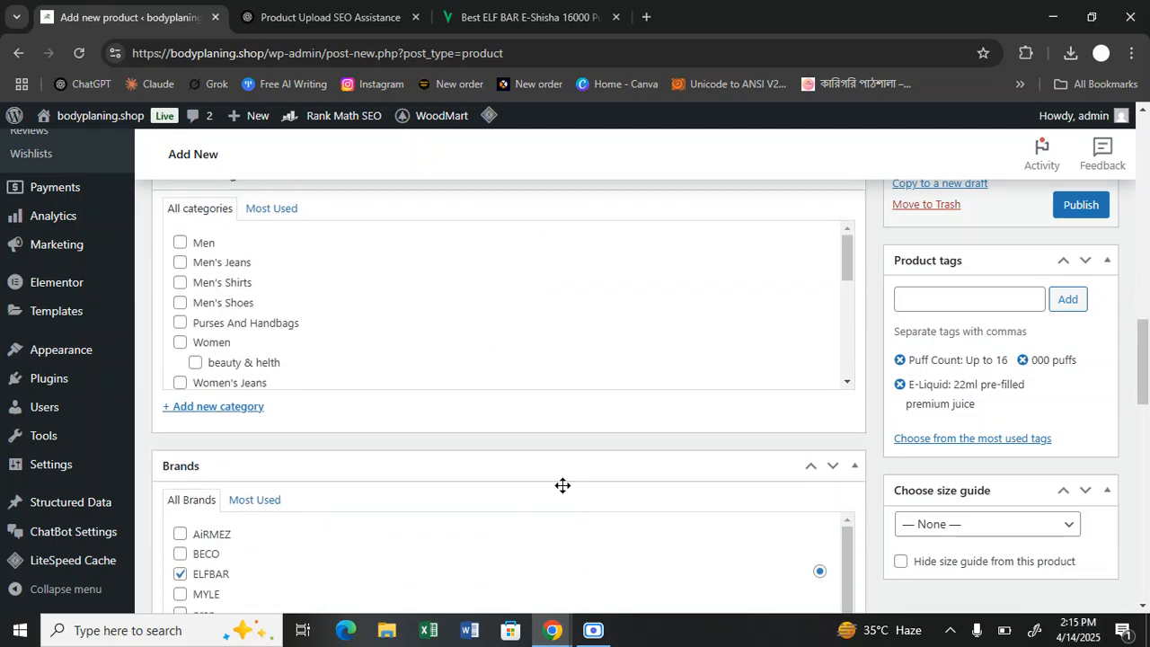
pyautogui.scroll(1, 562, 493)
pyautogui.scroll(-3, 216, 388)
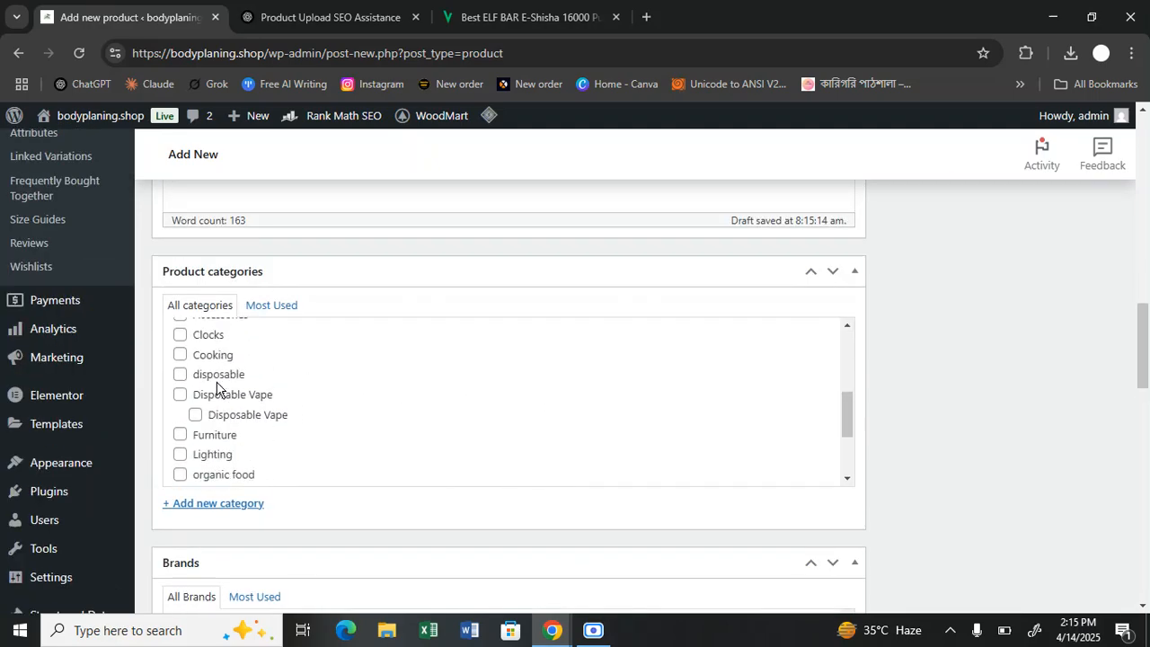
pyautogui.scroll(-3, 216, 388)
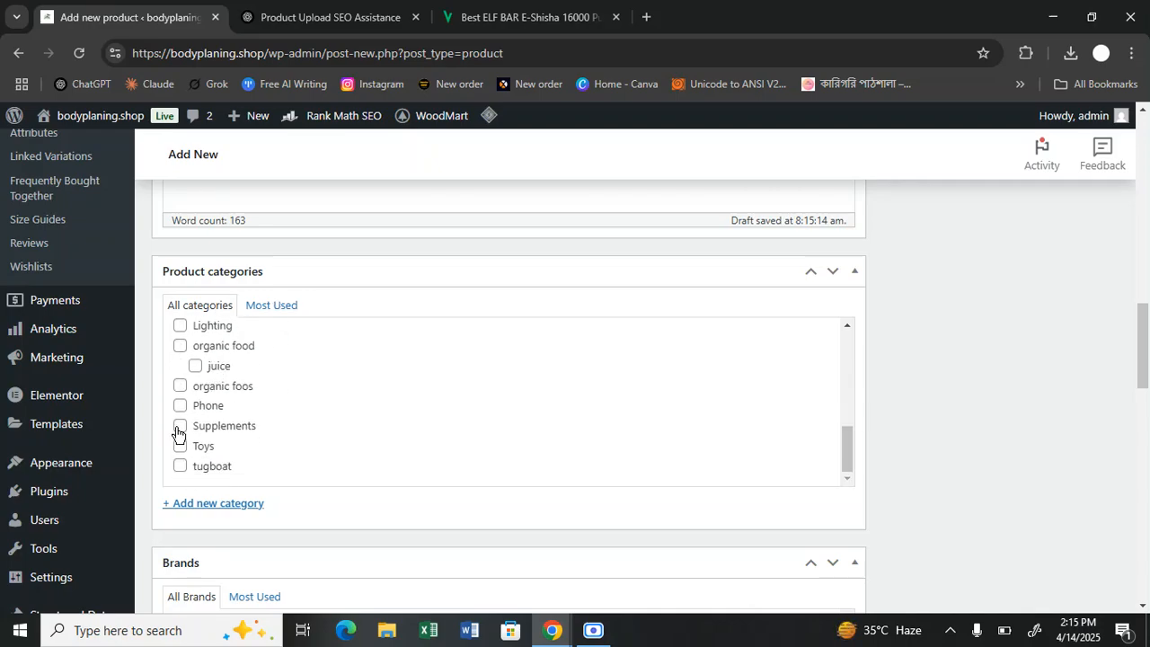
pyautogui.scroll(2, 178, 422)
pyautogui.scroll(1, 177, 422)
pyautogui.scroll(1, 177, 422)
pyautogui.scroll(2, 177, 419)
pyautogui.click(209, 506)
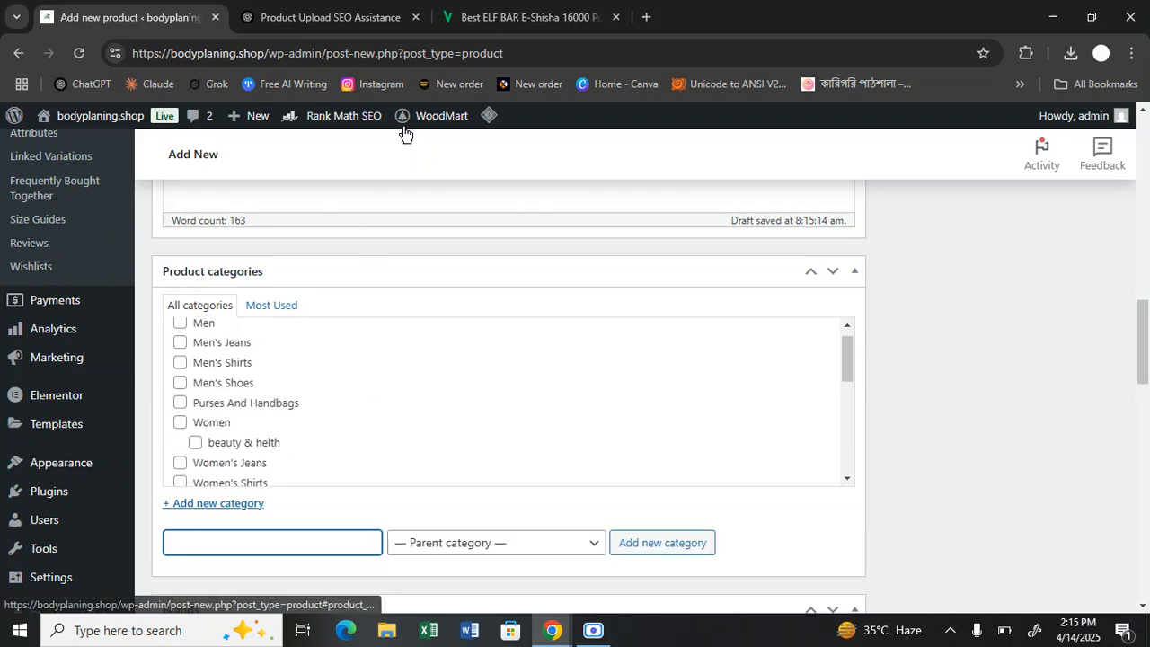
# Look through the ChatGPT conversation for the product name and highlight its product type, "Disposable Vape"
pyautogui.hotkey('ctrl', 'Tab')
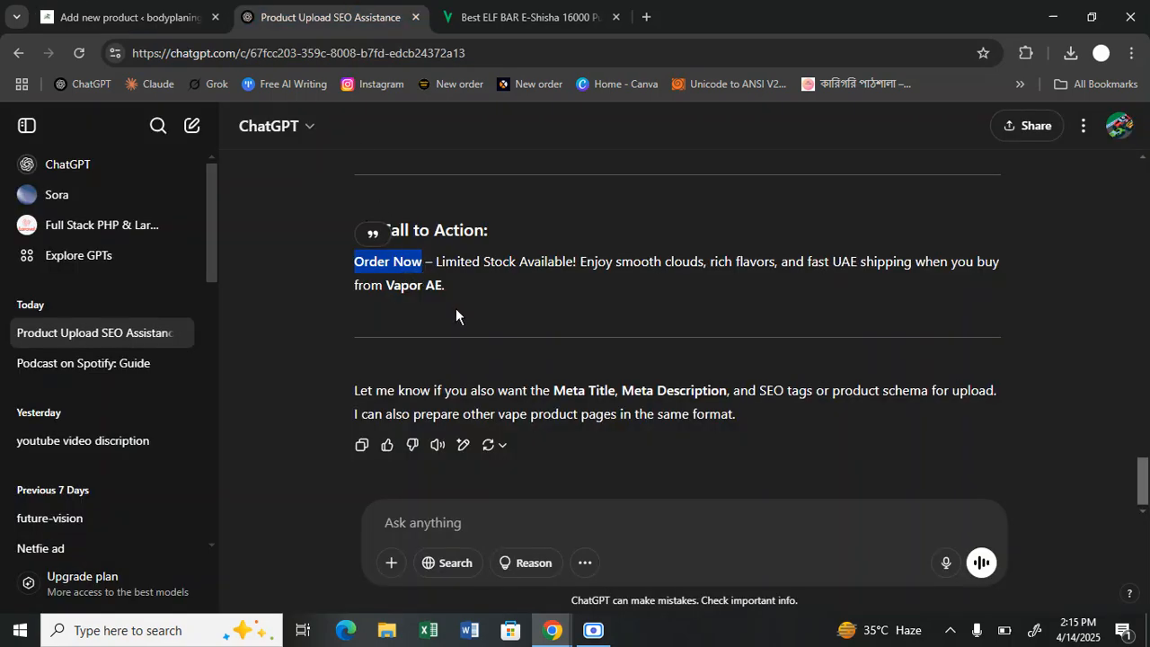
pyautogui.scroll(5, 445, 315)
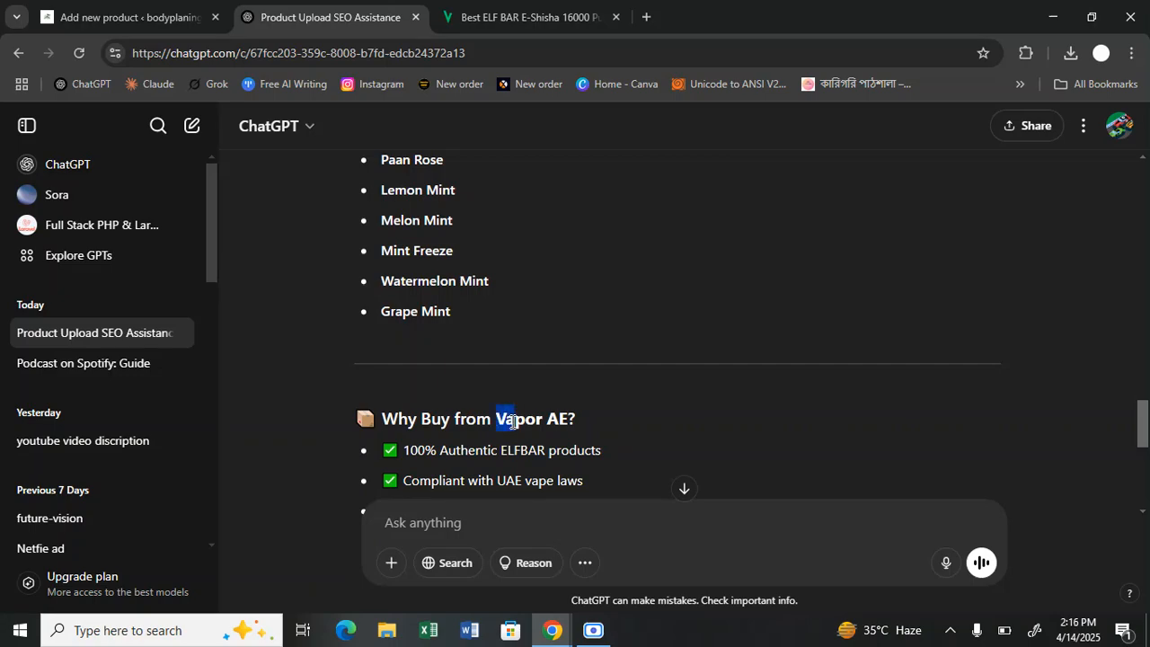
pyautogui.scroll(5, 493, 372)
pyautogui.scroll(10, 494, 372)
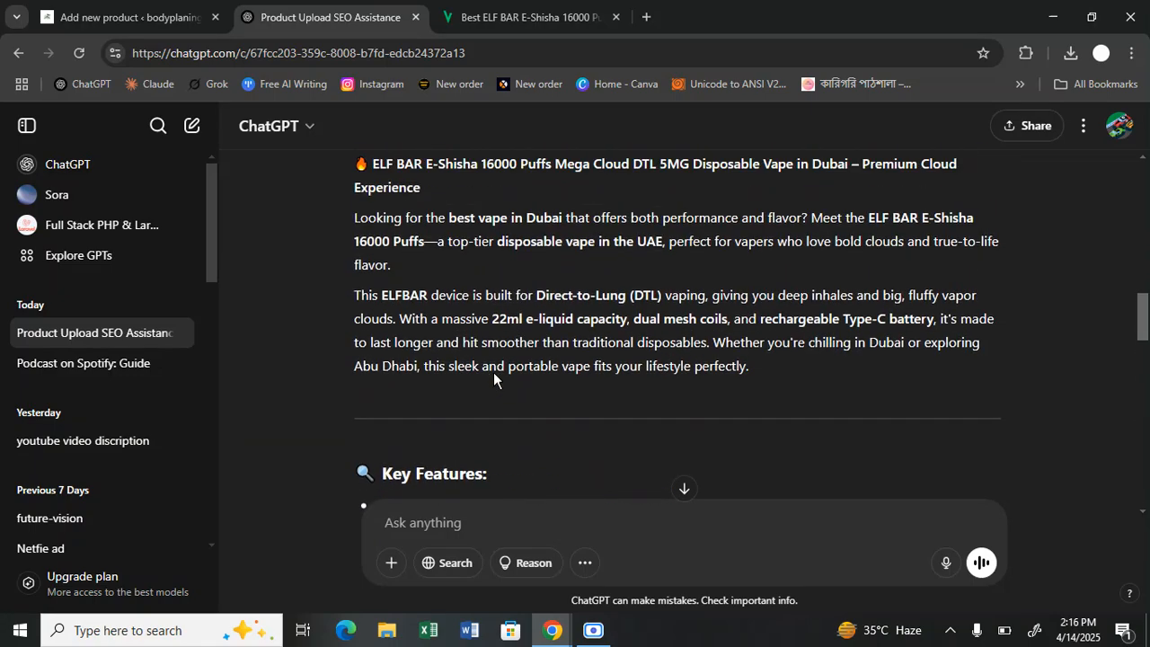
pyautogui.scroll(-3, 491, 373)
pyautogui.scroll(4, 490, 370)
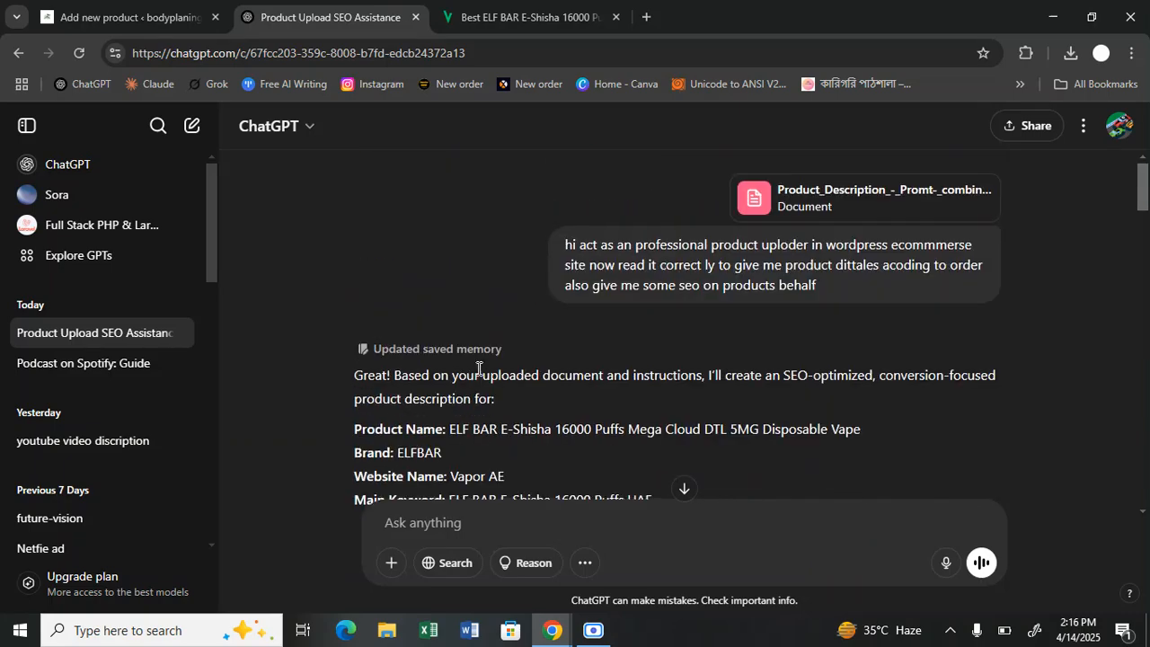
pyautogui.scroll(-1, 476, 369)
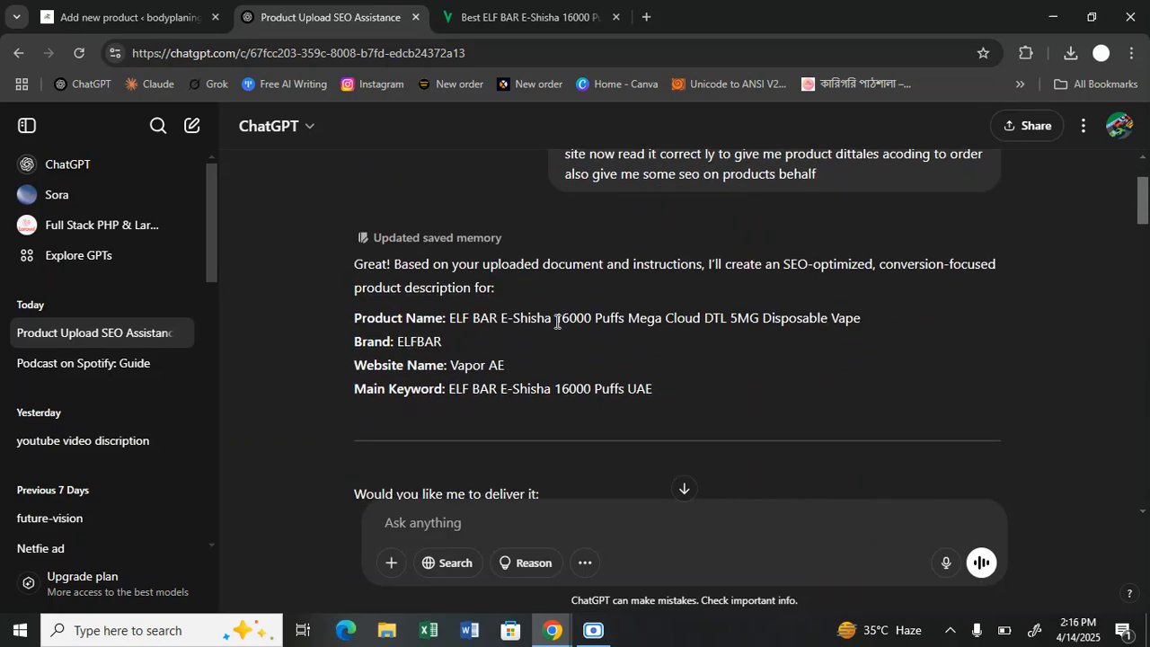
pyautogui.moveTo(764, 318); pyautogui.dragTo(867, 316)
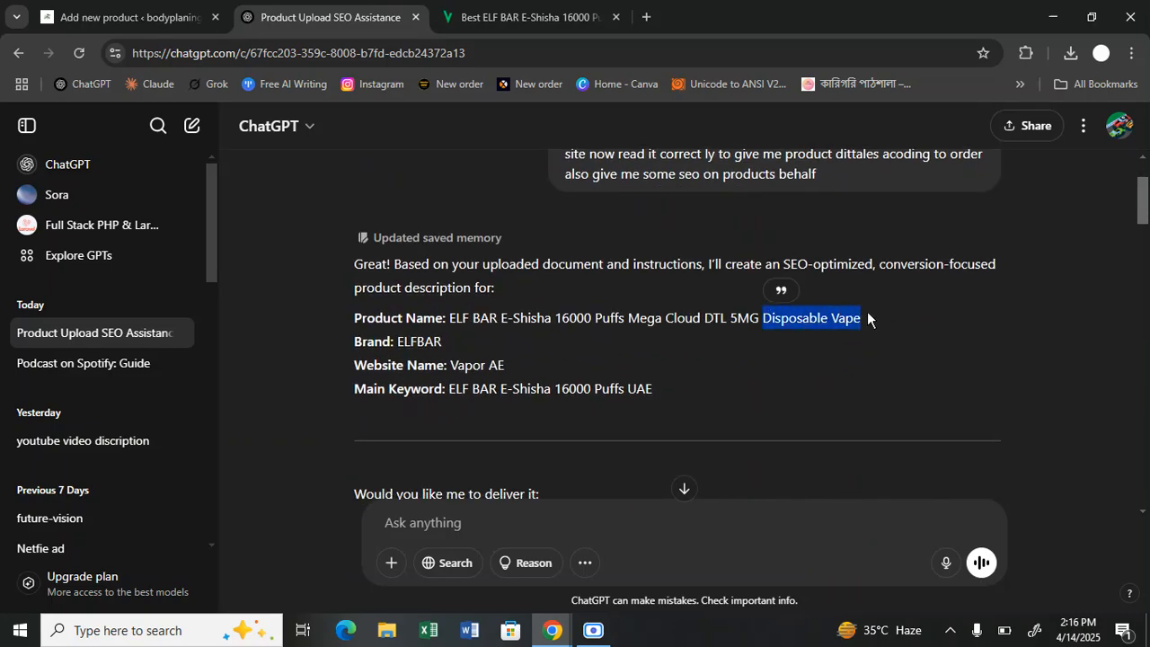
# Assign the new product to the "disposable" category and to both the parent and child "Disposable Vape" categories
pyautogui.click(160, 13)
pyautogui.scroll(-3, 252, 402)
pyautogui.scroll(3, 244, 398)
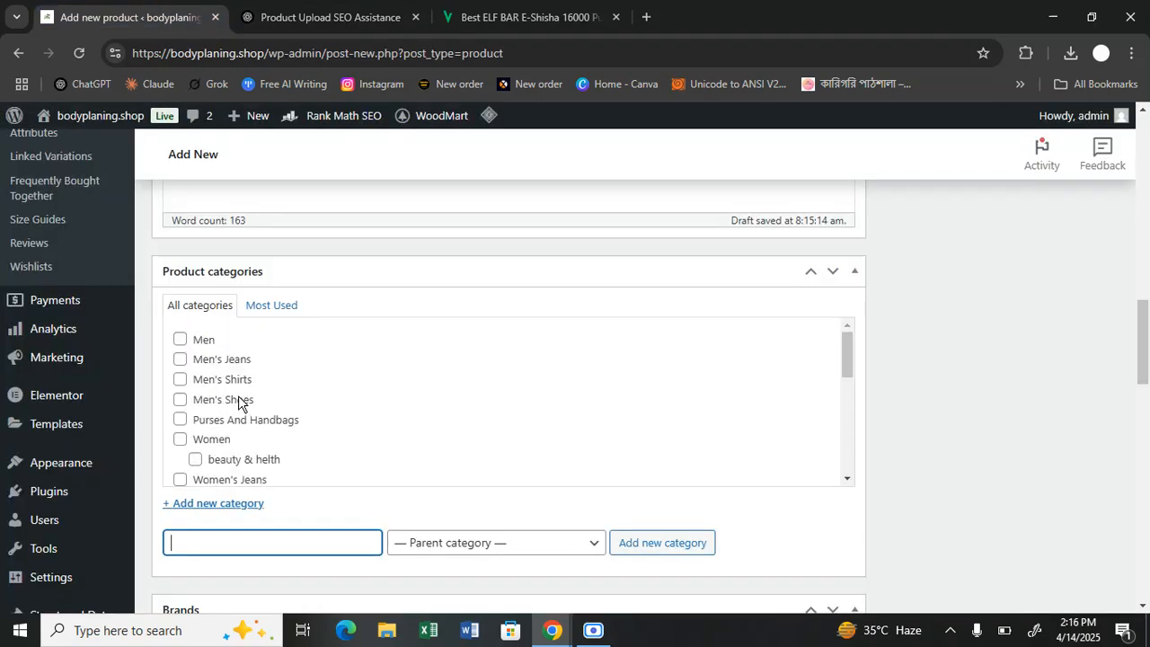
pyautogui.scroll(-4, 236, 387)
pyautogui.scroll(3, 231, 382)
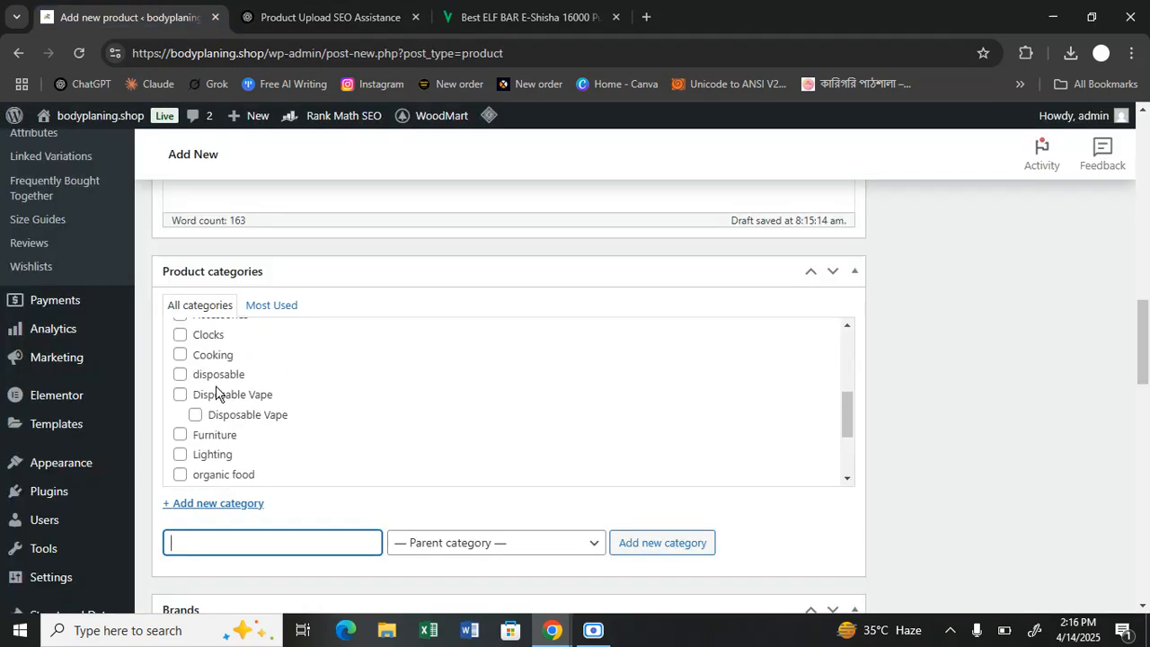
pyautogui.click(193, 413)
pyautogui.click(179, 394)
pyautogui.click(180, 374)
pyautogui.scroll(15, 1014, 289)
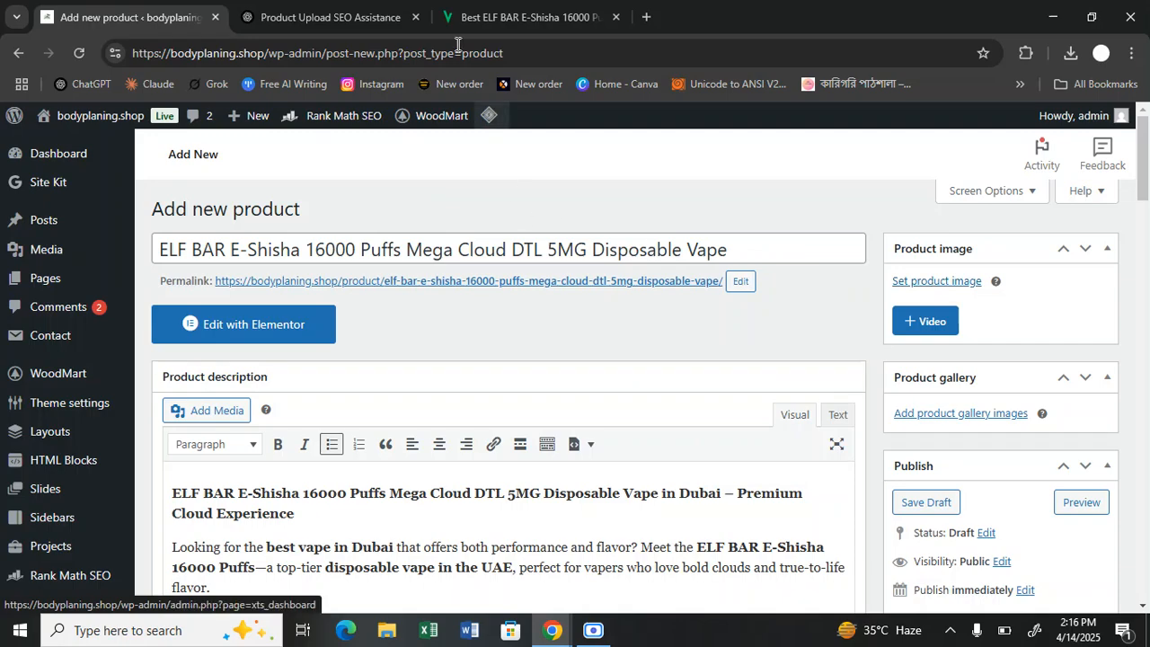
# On the vaporae.com product page, answer the age check, reload the page and confirm being 18 or older
pyautogui.click(470, 20)
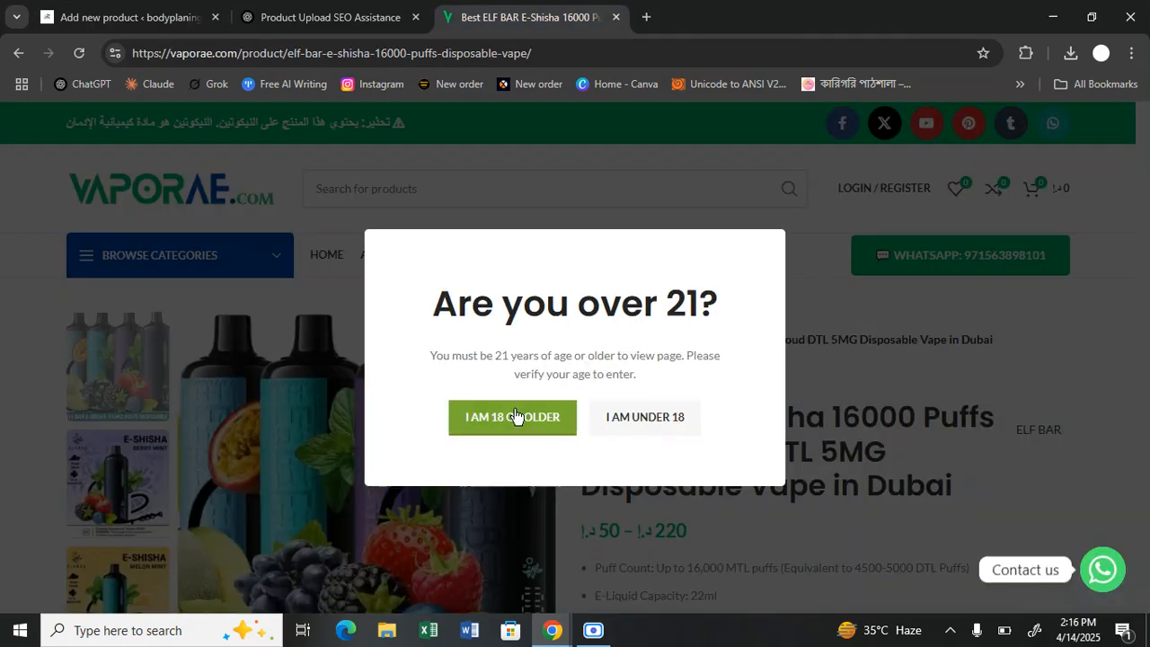
pyautogui.click(613, 423)
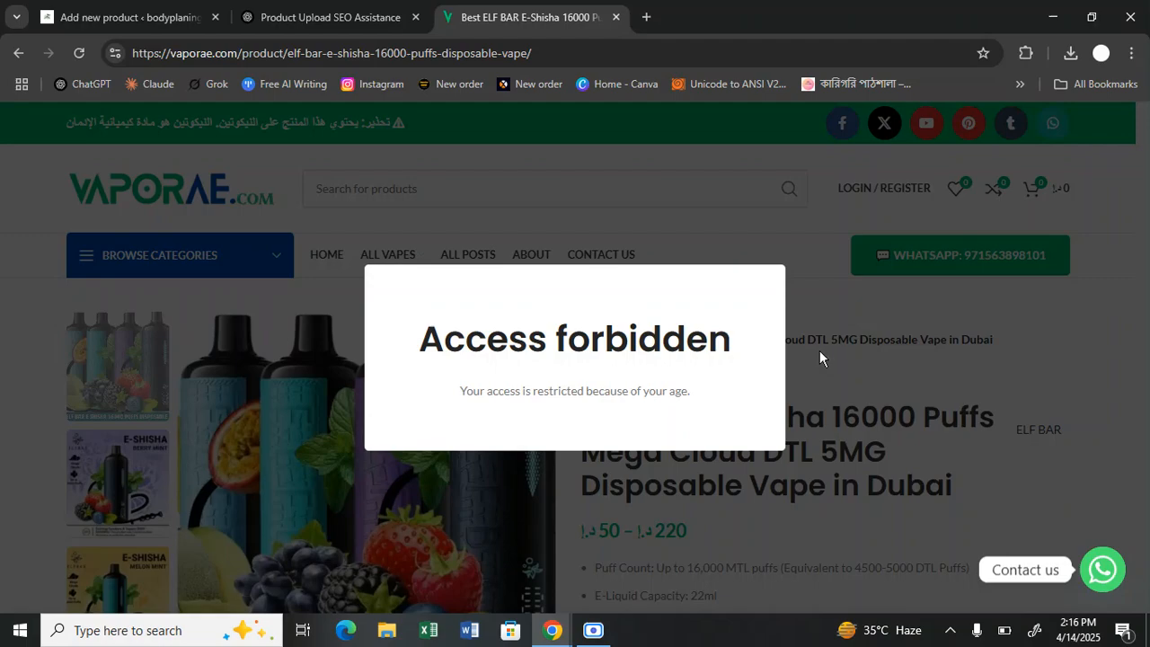
pyautogui.click(79, 54)
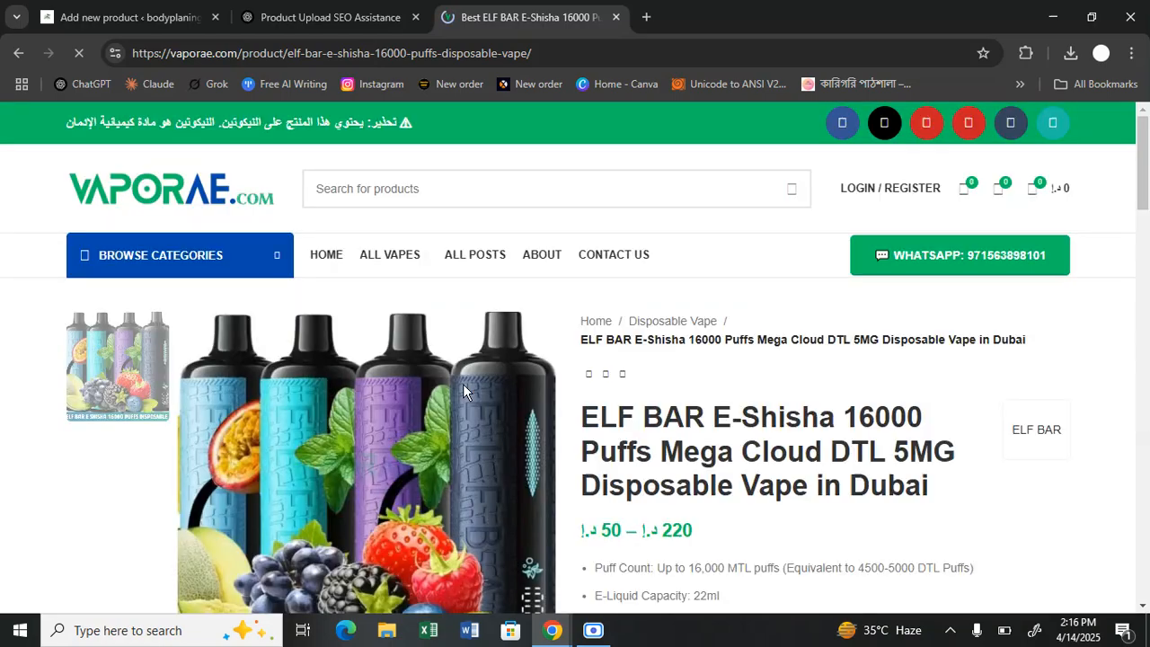
pyautogui.scroll(-1, 453, 375)
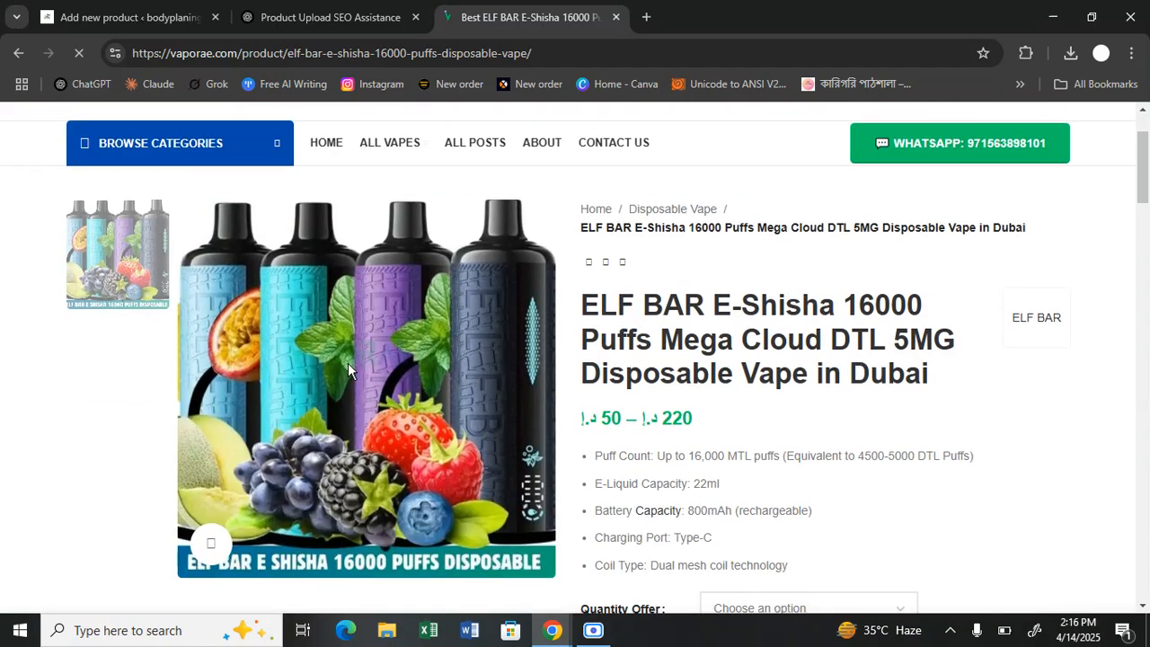
pyautogui.rightClick(305, 381)
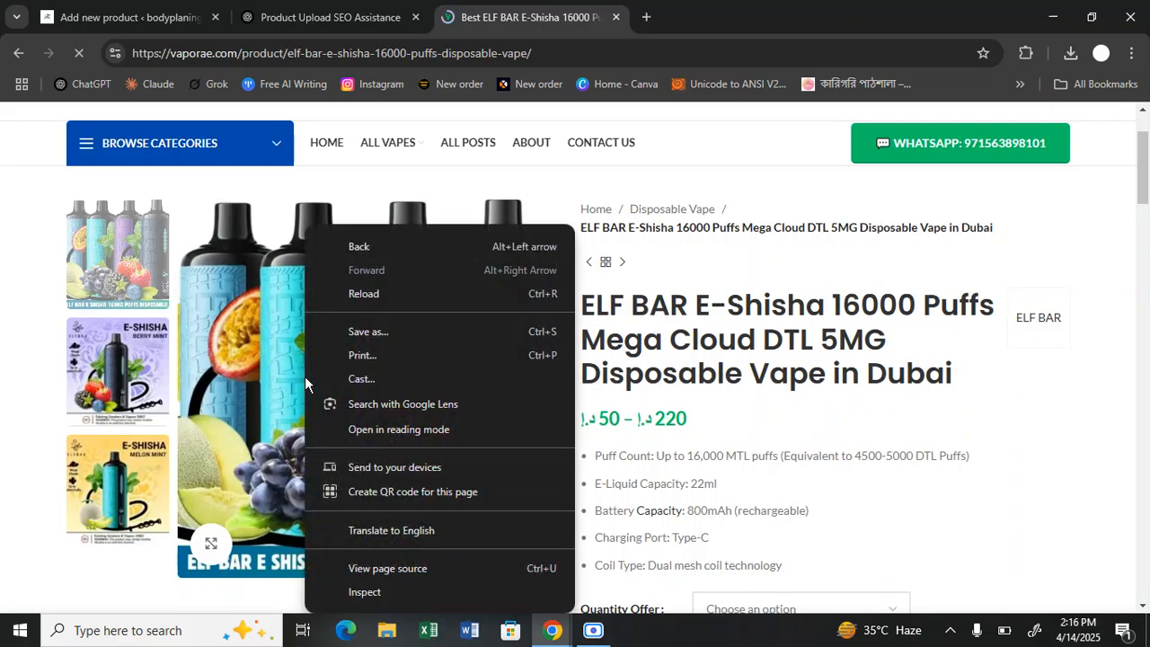
pyautogui.click(209, 369)
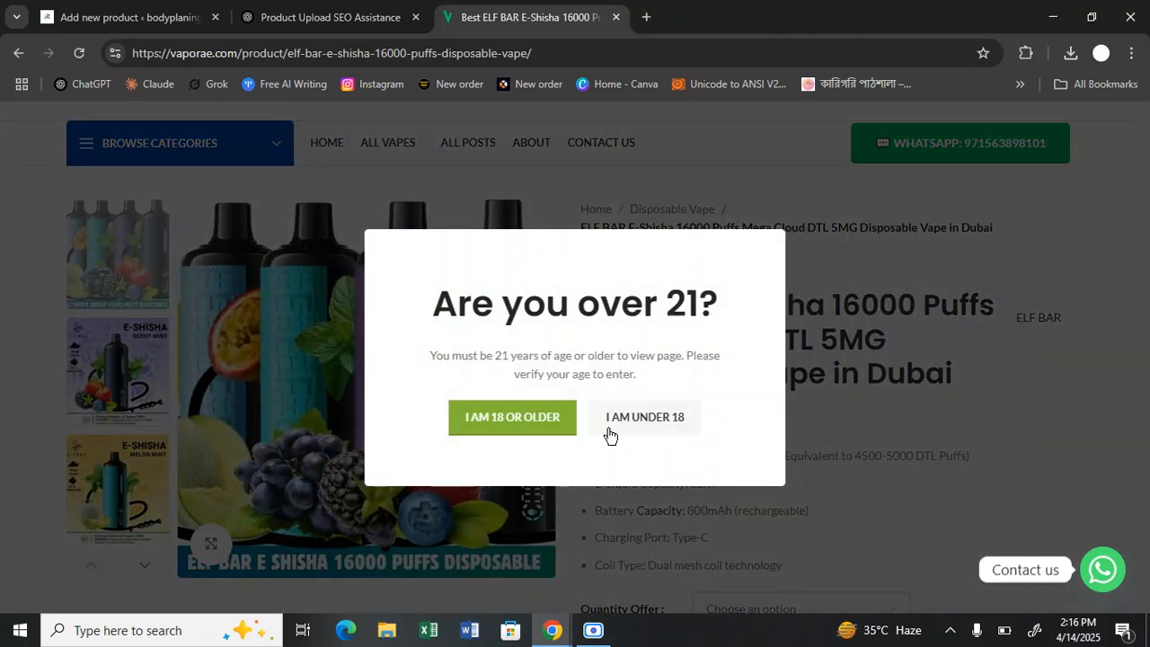
pyautogui.click(555, 416)
# Copy the vaporae.com product text from the Description heading through the last question about storing the ELF BAR E-Shisha
pyautogui.scroll(-4, 713, 432)
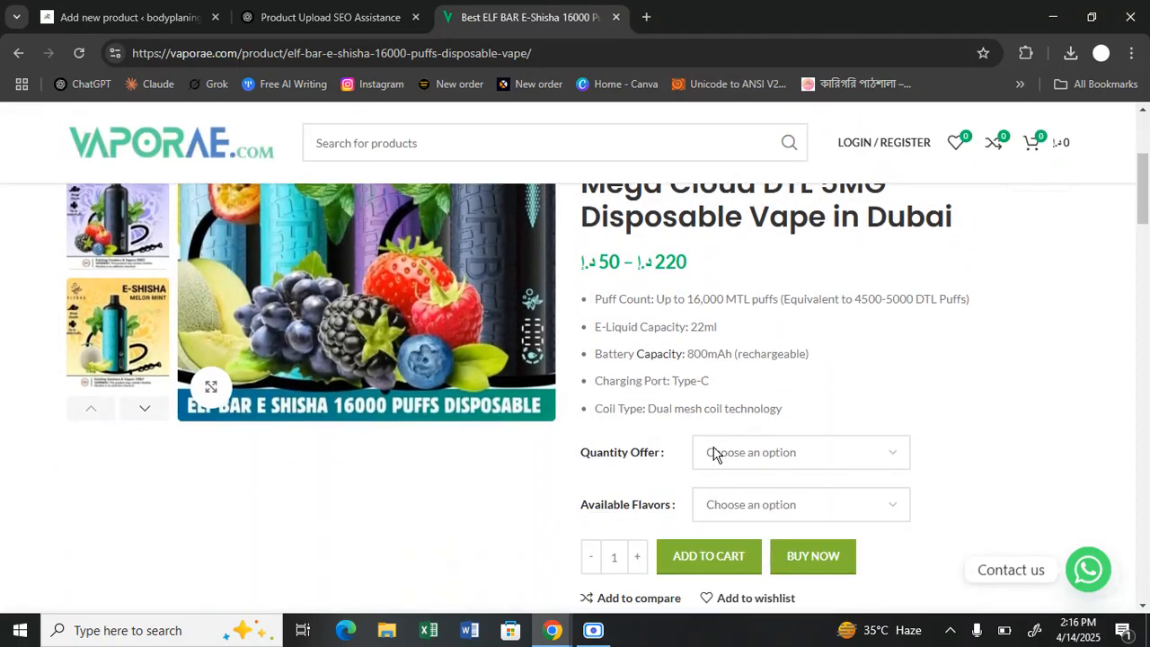
pyautogui.scroll(-10, 705, 454)
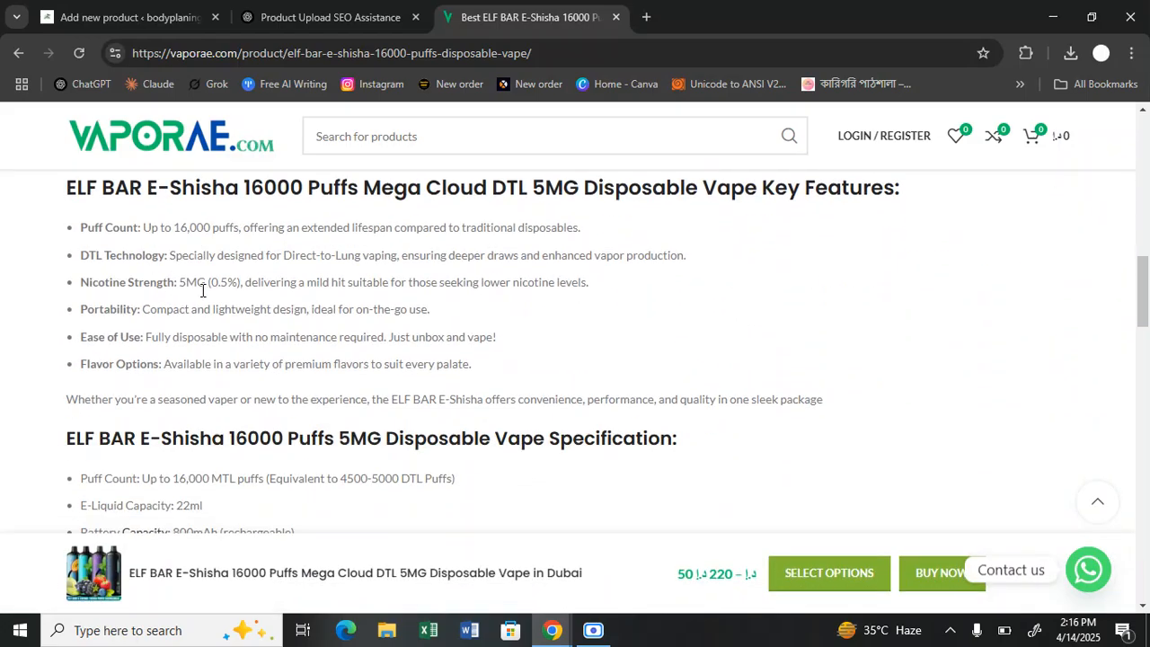
pyautogui.scroll(-12, 202, 315)
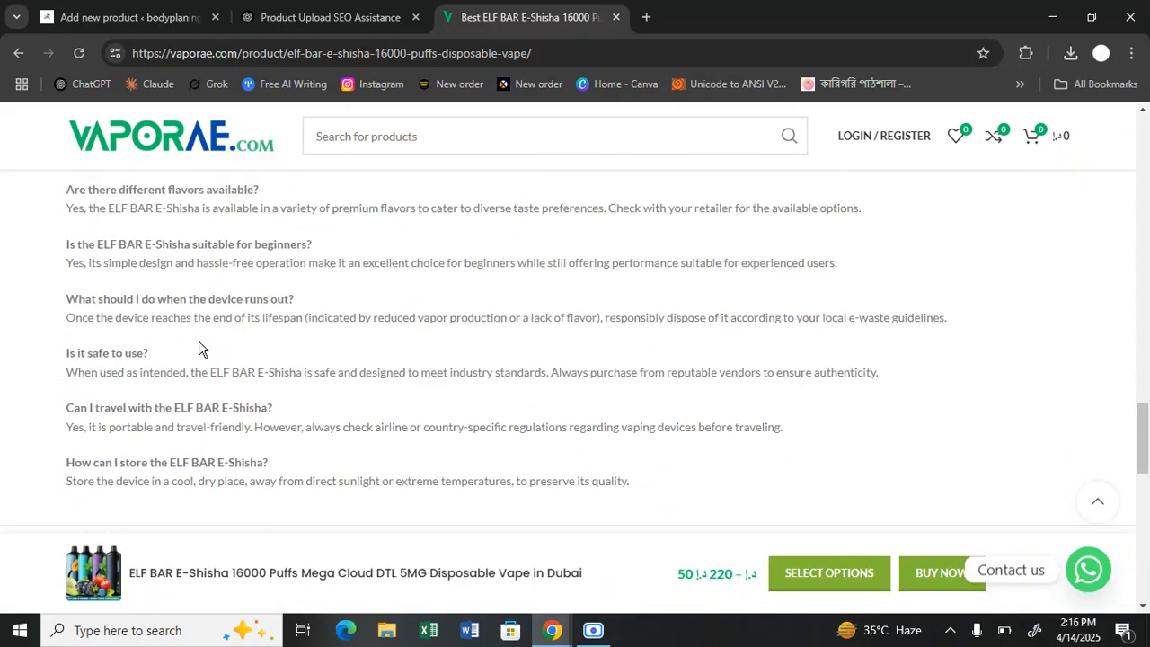
pyautogui.scroll(6, 134, 324)
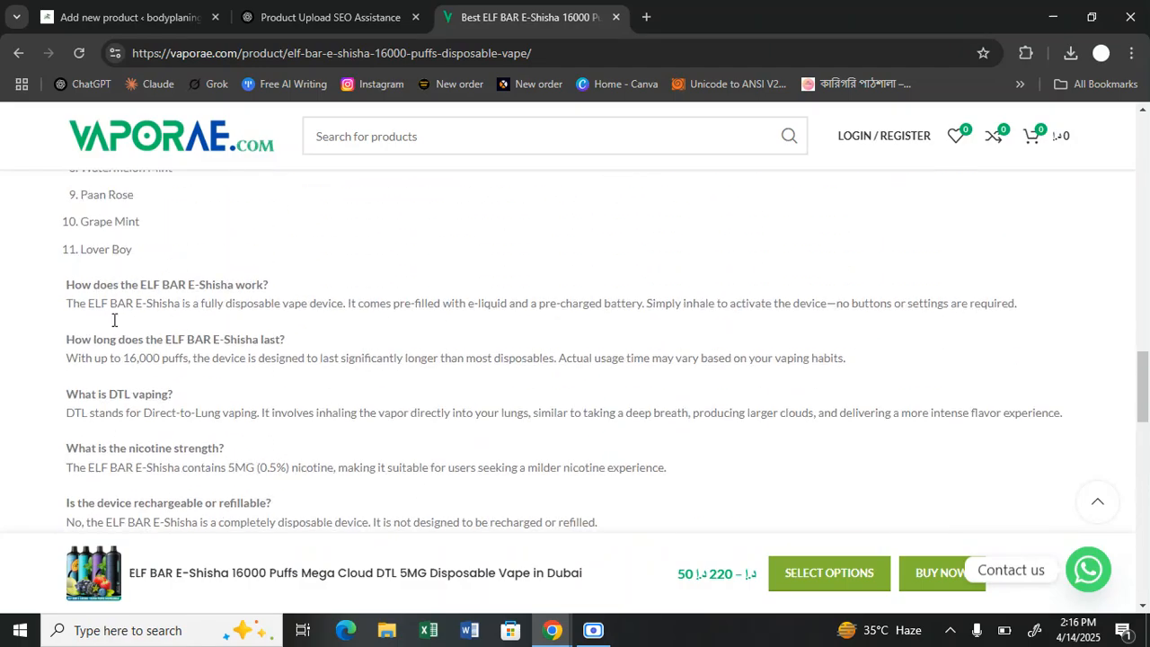
pyautogui.scroll(8, 115, 291)
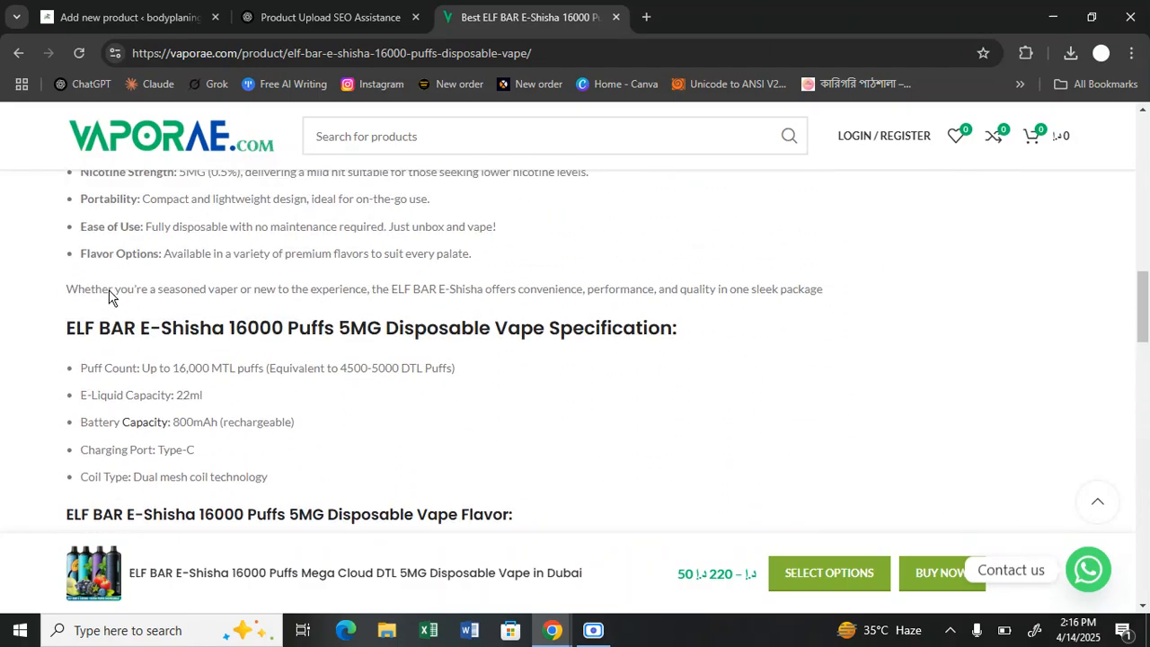
pyautogui.moveTo(66, 313); pyautogui.dragTo(632, 304)
pyautogui.scroll(-8, 135, 393)
pyautogui.scroll(-7, 139, 377)
pyautogui.scroll(-2, 139, 377)
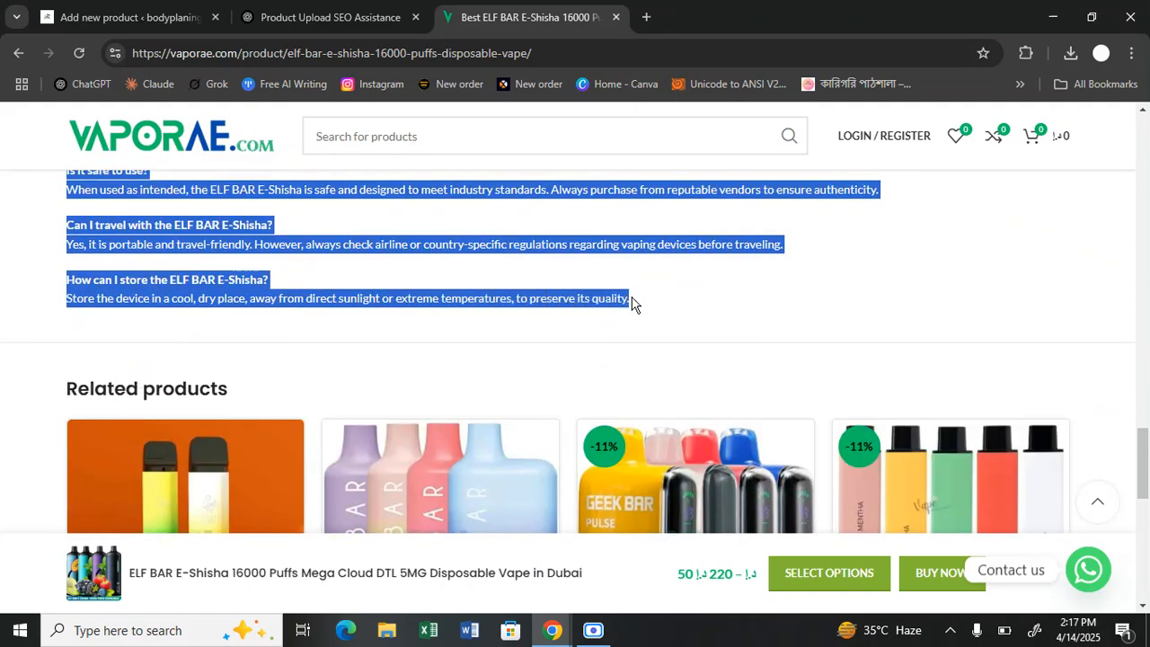
# Paste the copied product text into the ChatGPT conversation, add "make modified long discription" and send the request
pyautogui.click(398, 10)
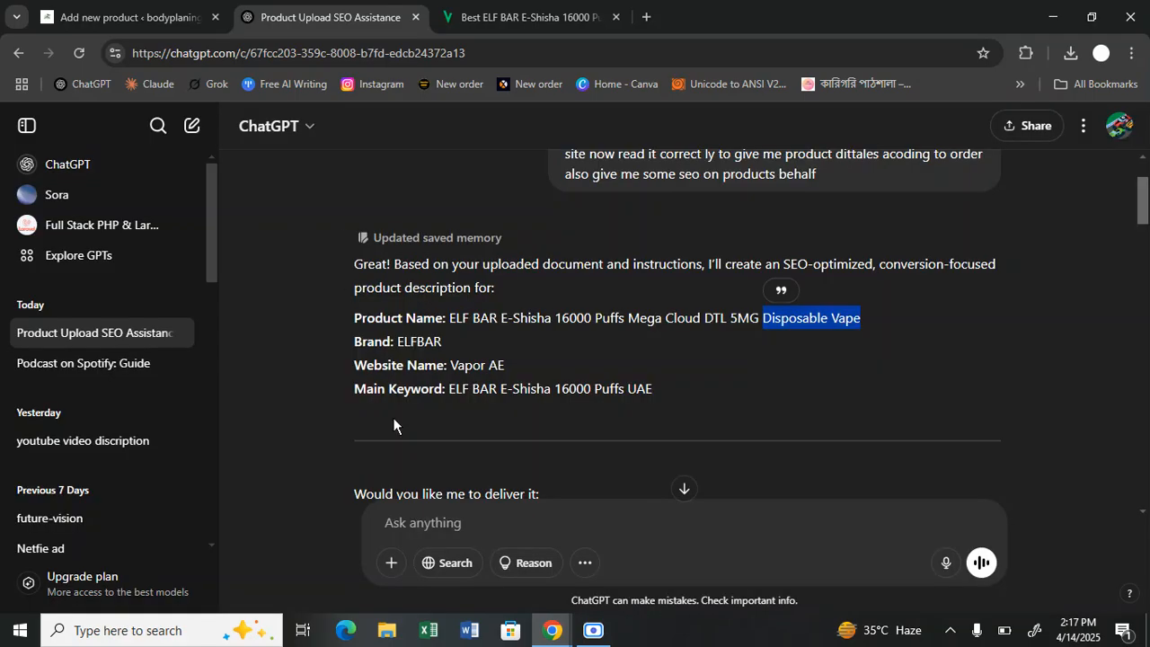
pyautogui.click(418, 519)
pyautogui.hotkey('ctrl', 'v')
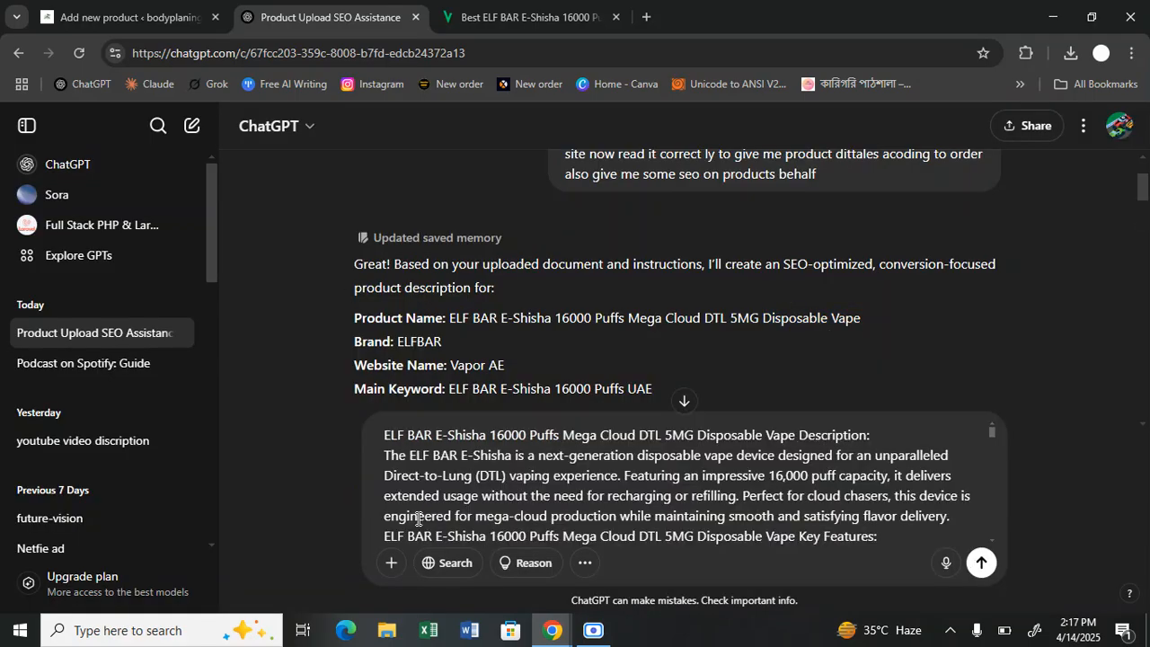
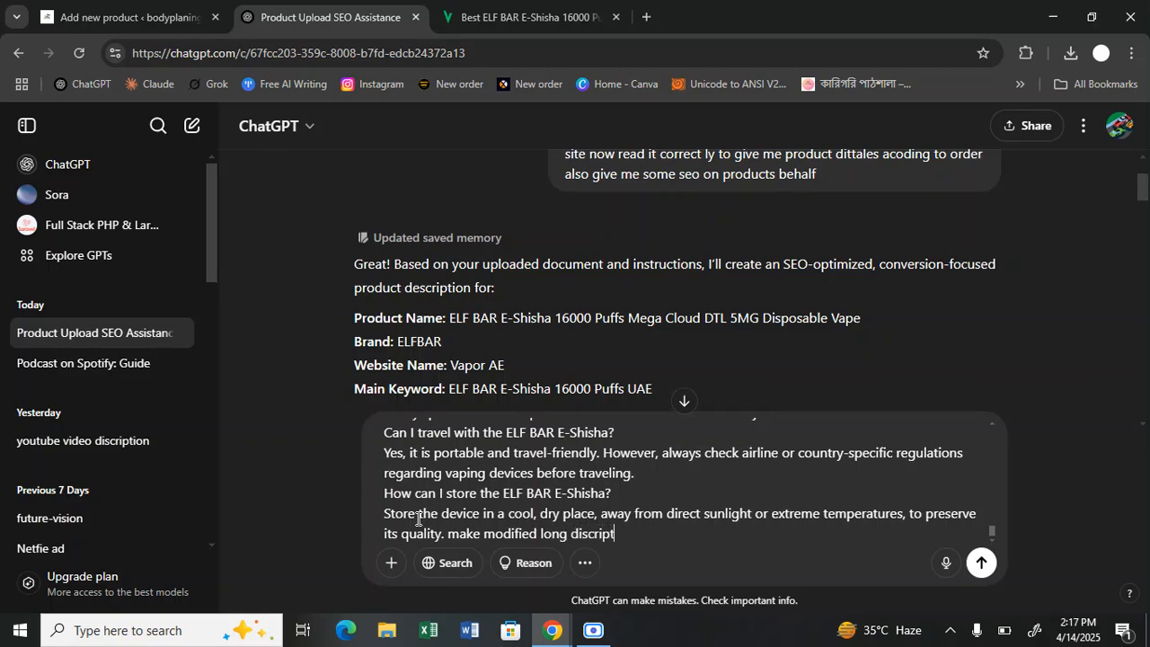
pyautogui.press('Return')
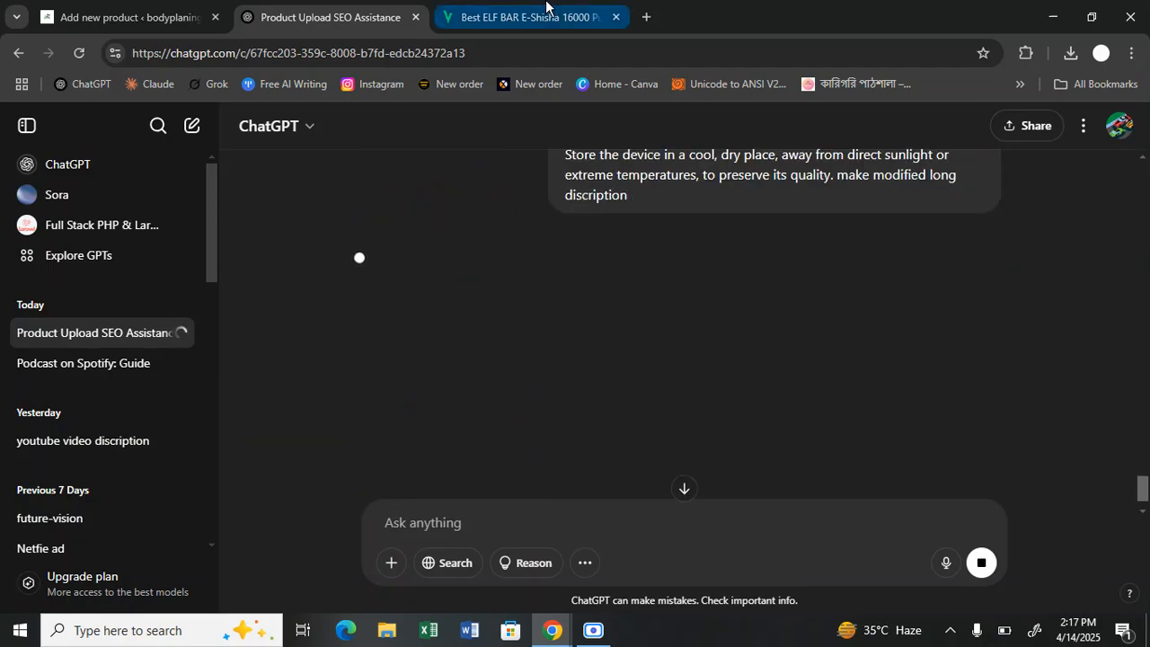
# Check the ELF BAR E-Shisha price range on the vaporae.com product page
pyautogui.click(517, 17)
pyautogui.scroll(5, 750, 321)
pyautogui.scroll(10, 746, 321)
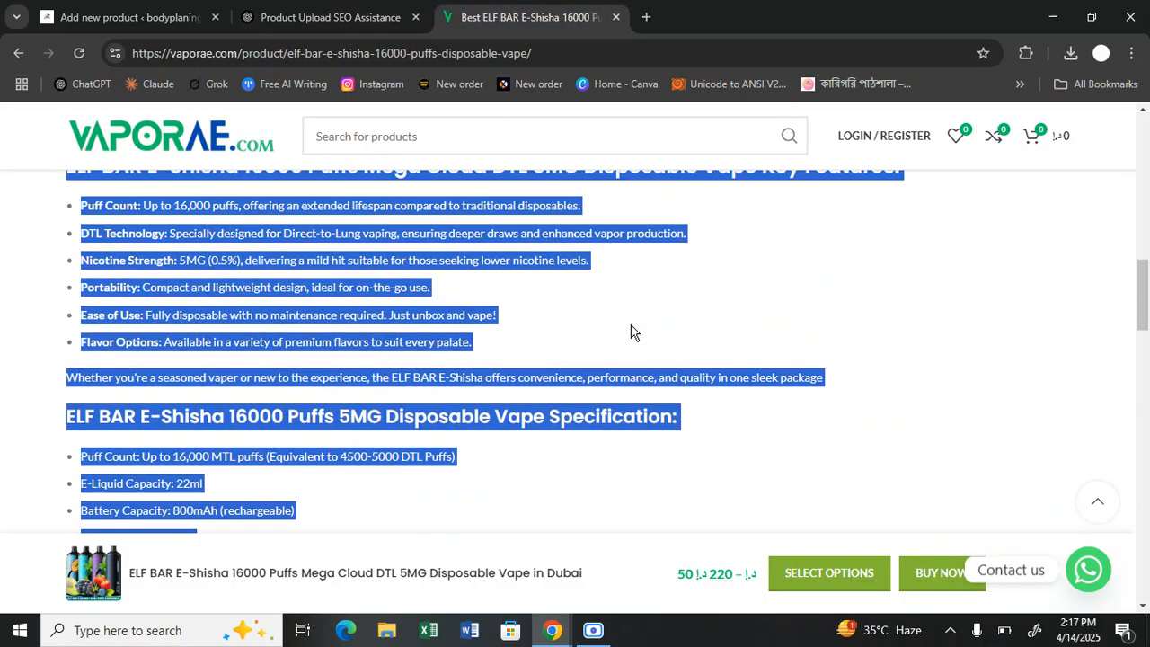
pyautogui.scroll(-1, 701, 329)
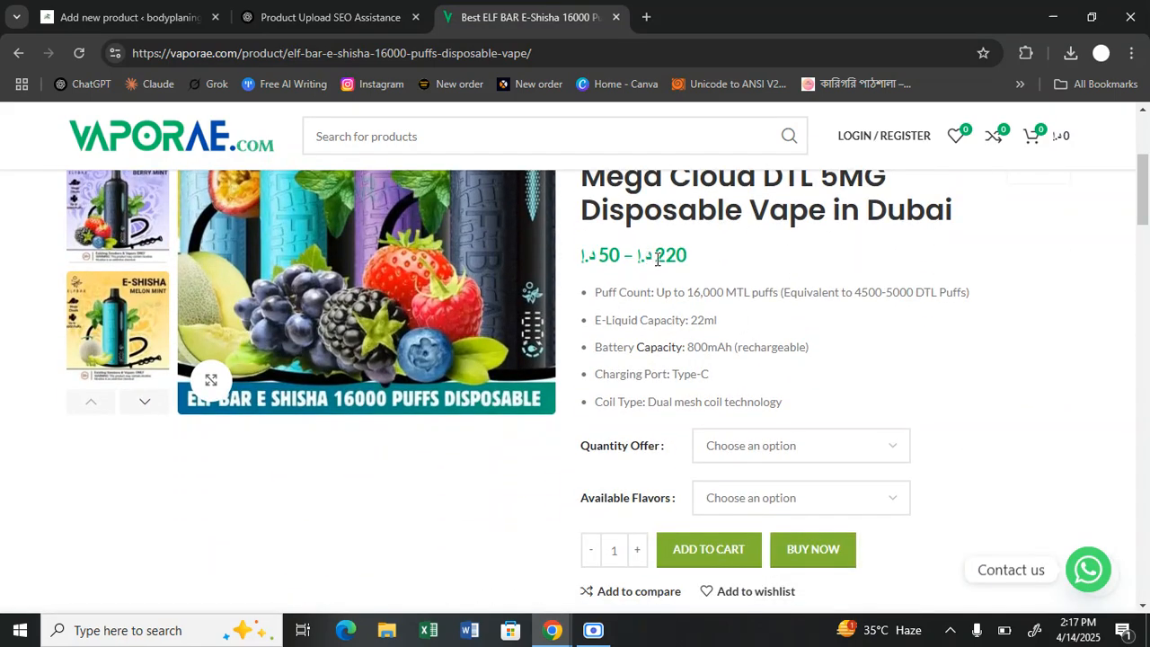
# In the WordPress product data, mark the product as Virtual and set its regular price to 220
pyautogui.click(148, 12)
pyautogui.click(316, 7)
pyautogui.click(148, 15)
pyautogui.scroll(-7, 642, 327)
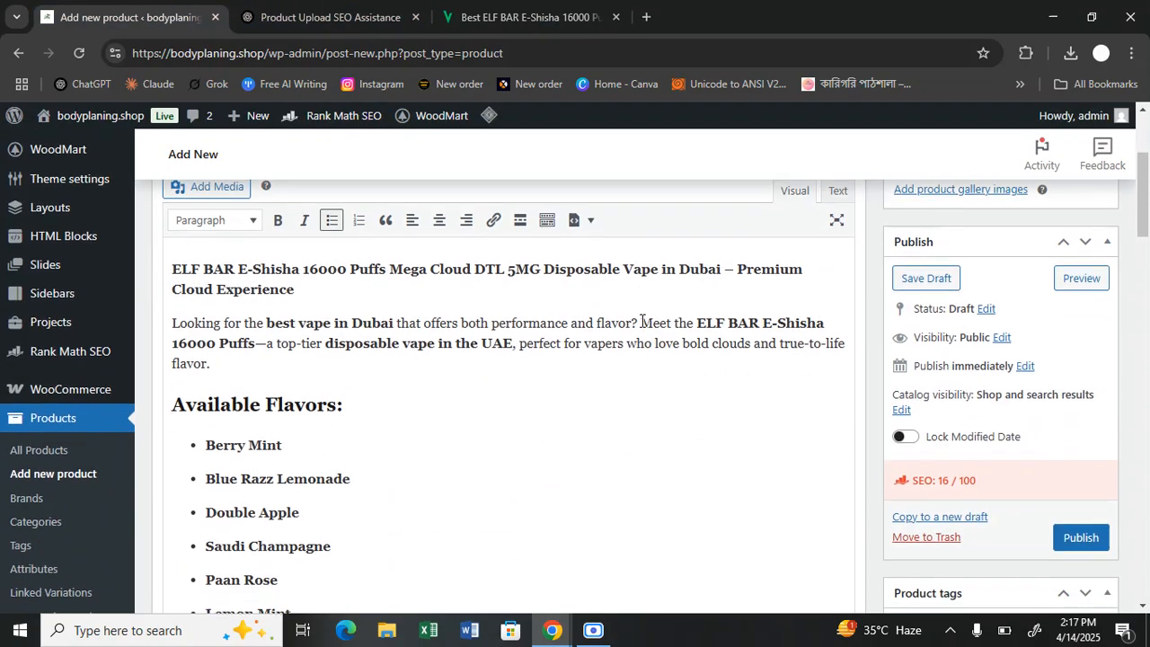
pyautogui.scroll(-15, 674, 323)
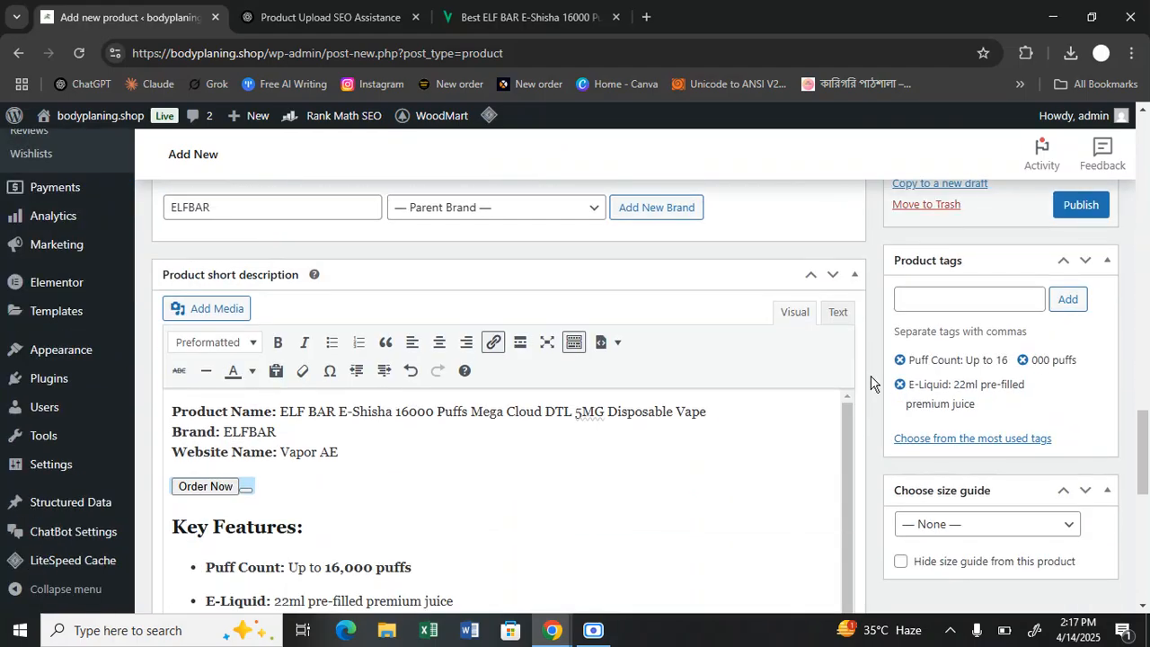
pyautogui.scroll(-3, 870, 384)
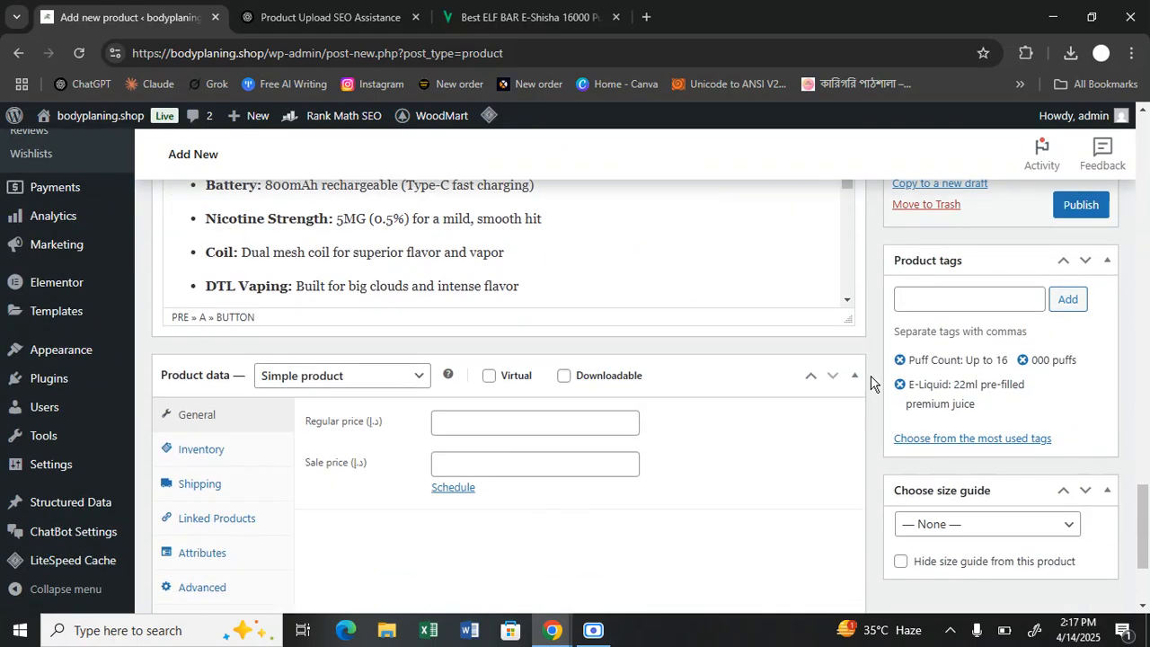
pyautogui.click(488, 377)
pyautogui.click(465, 422)
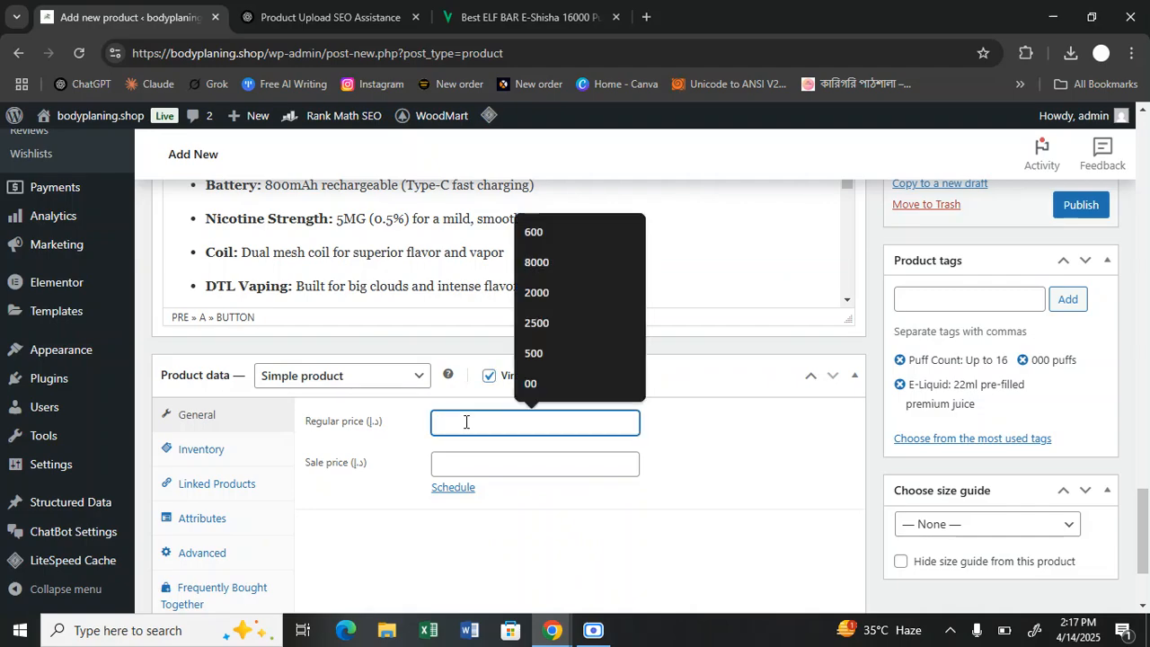
pyautogui.write('220')
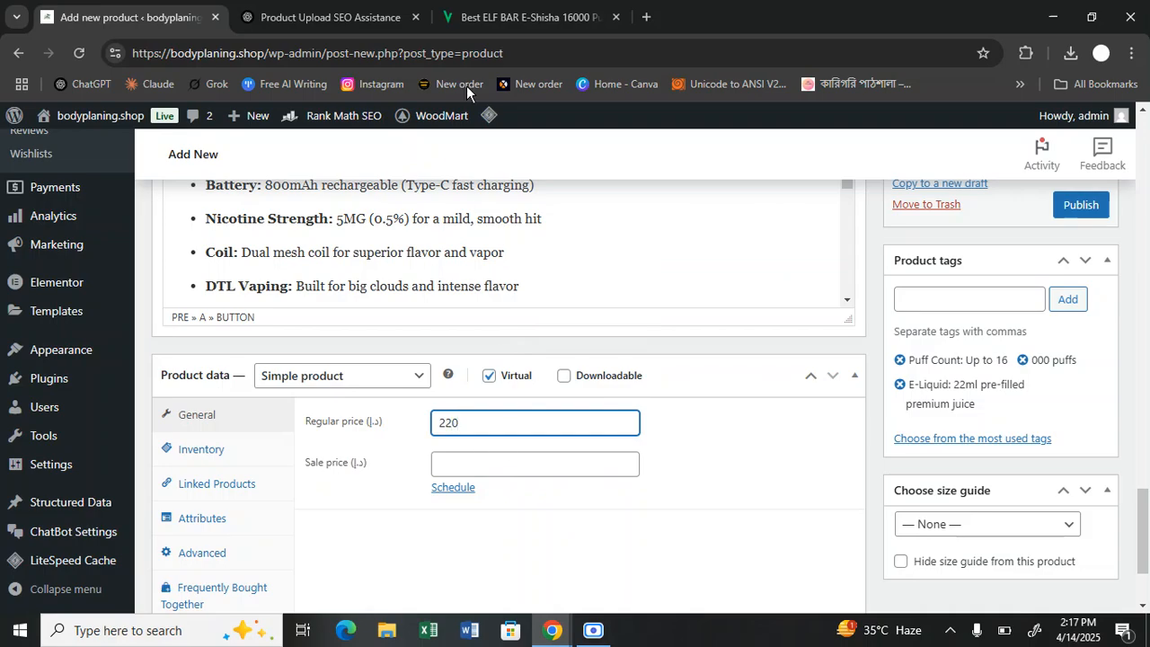
# Check the ELF BAR E-Shisha price range on the vaporae.com page against the WordPress product's price fields
pyautogui.click(467, 23)
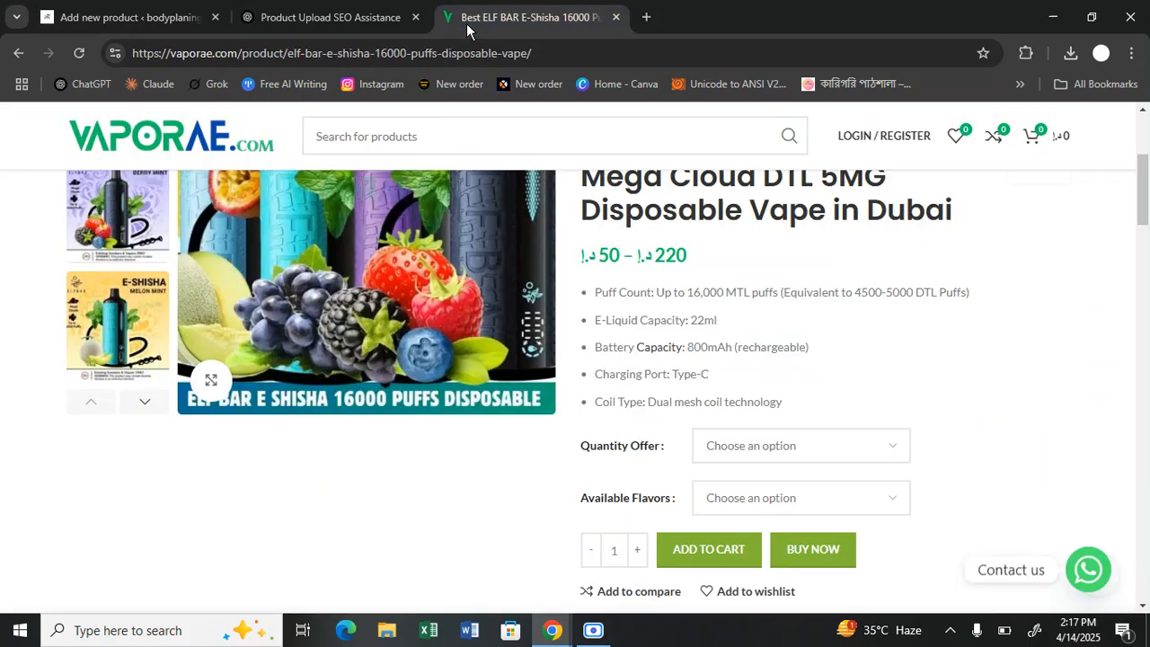
pyautogui.tripleClick(610, 252)
pyautogui.click(755, 275)
pyautogui.click(413, 9)
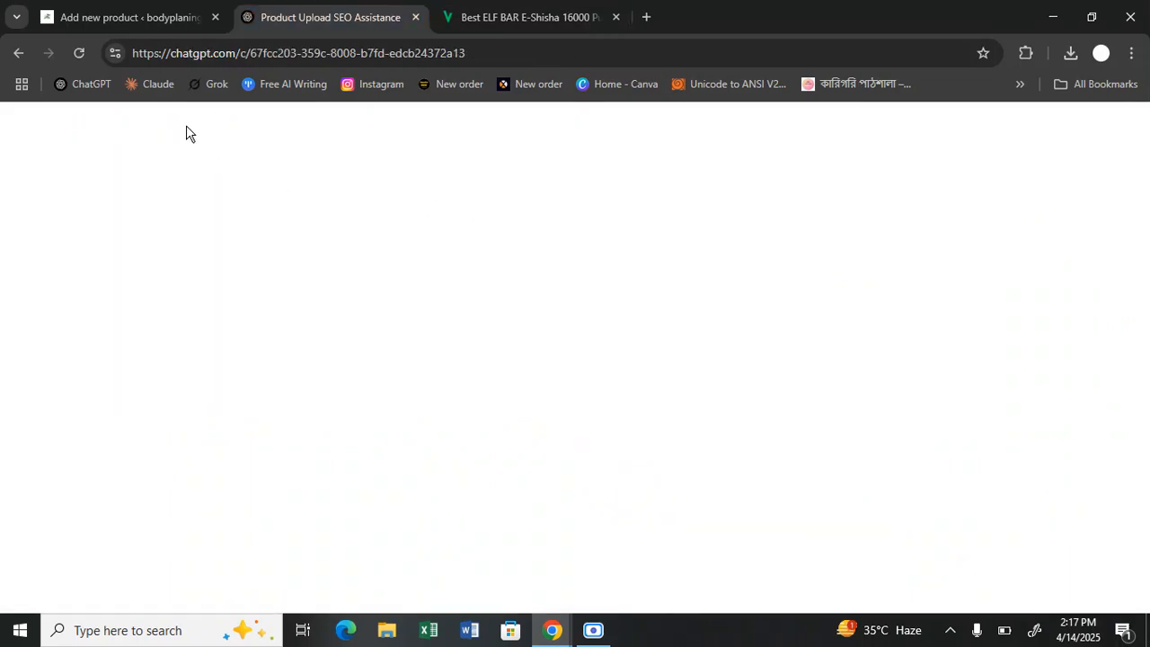
pyautogui.click(90, 11)
pyautogui.click(359, 465)
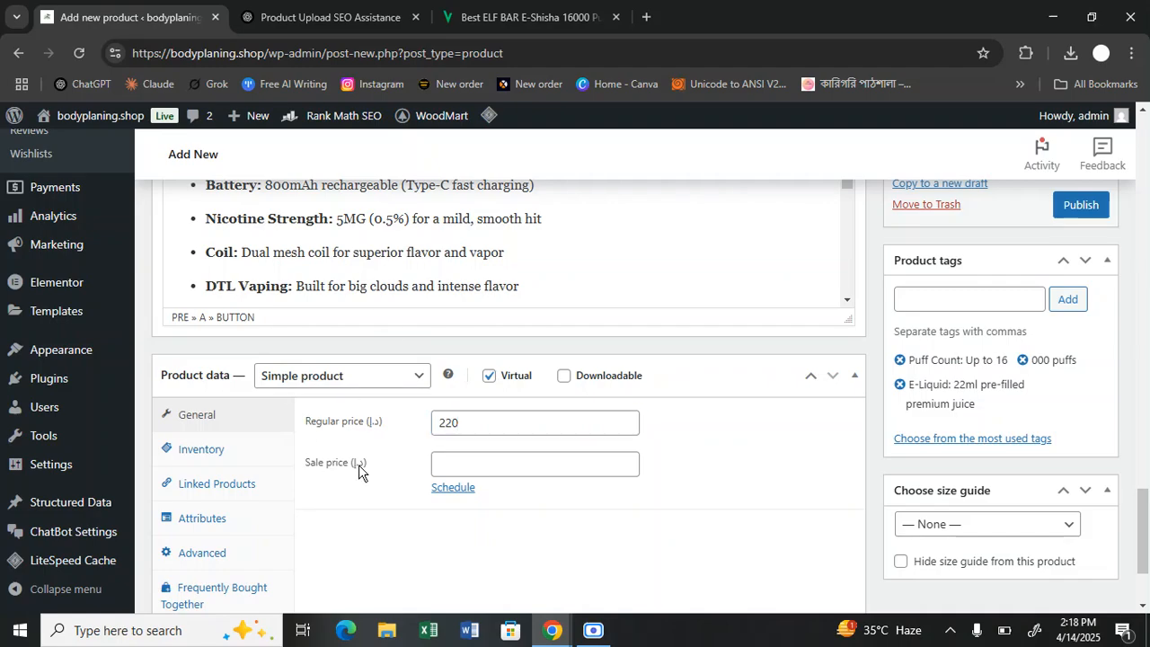
pyautogui.scroll(-2, 364, 468)
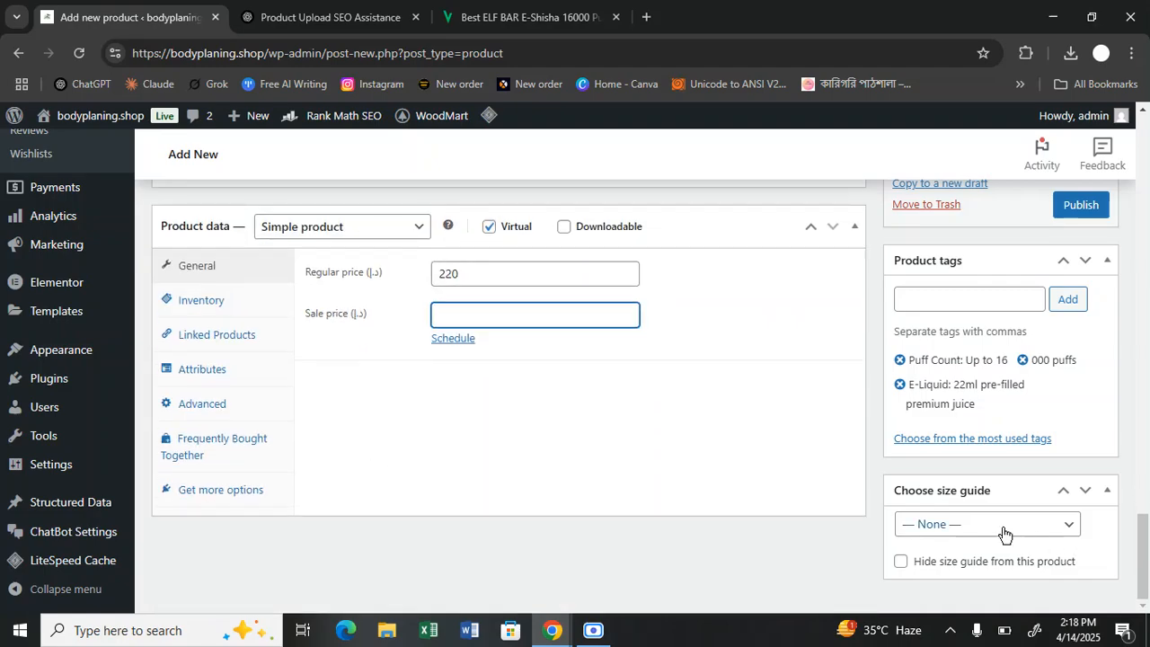
# Look through the media library for an ELF BAR E-Shisha product image and open the file upload view
pyautogui.scroll(20, 1004, 533)
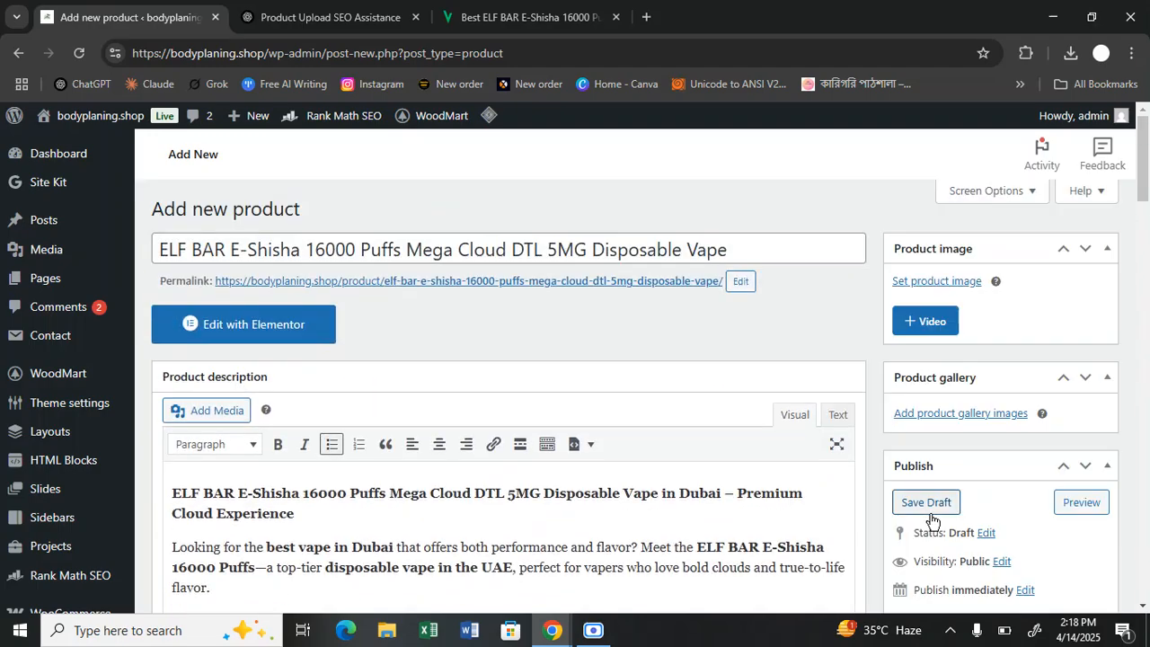
pyautogui.click(926, 282)
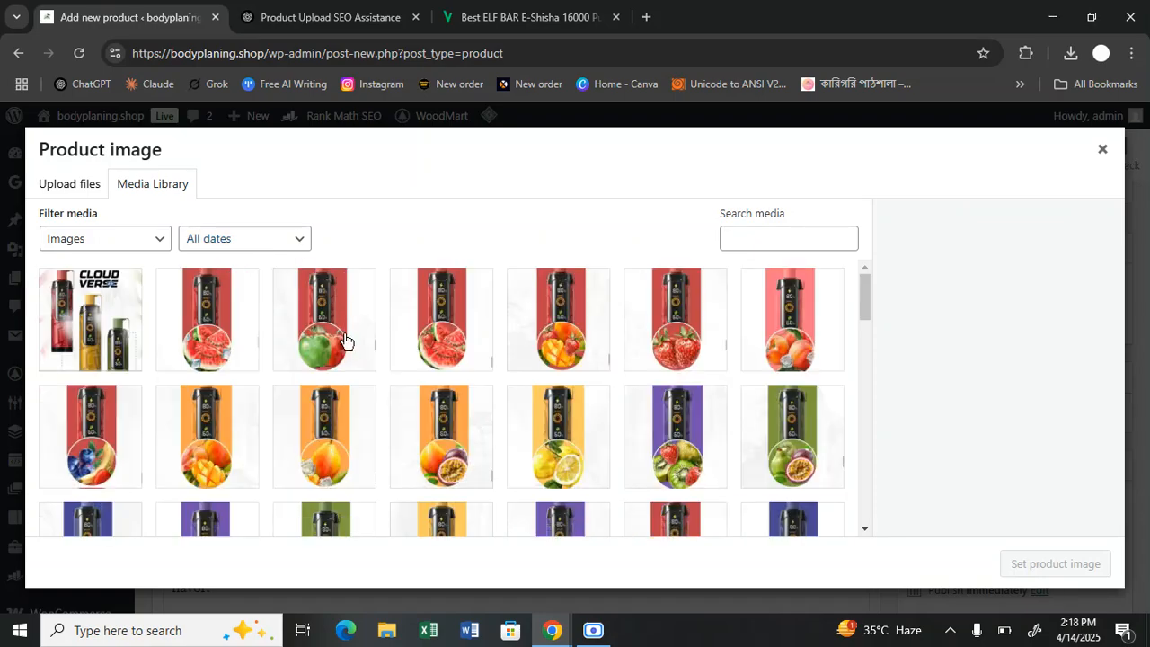
pyautogui.scroll(-3, 346, 355)
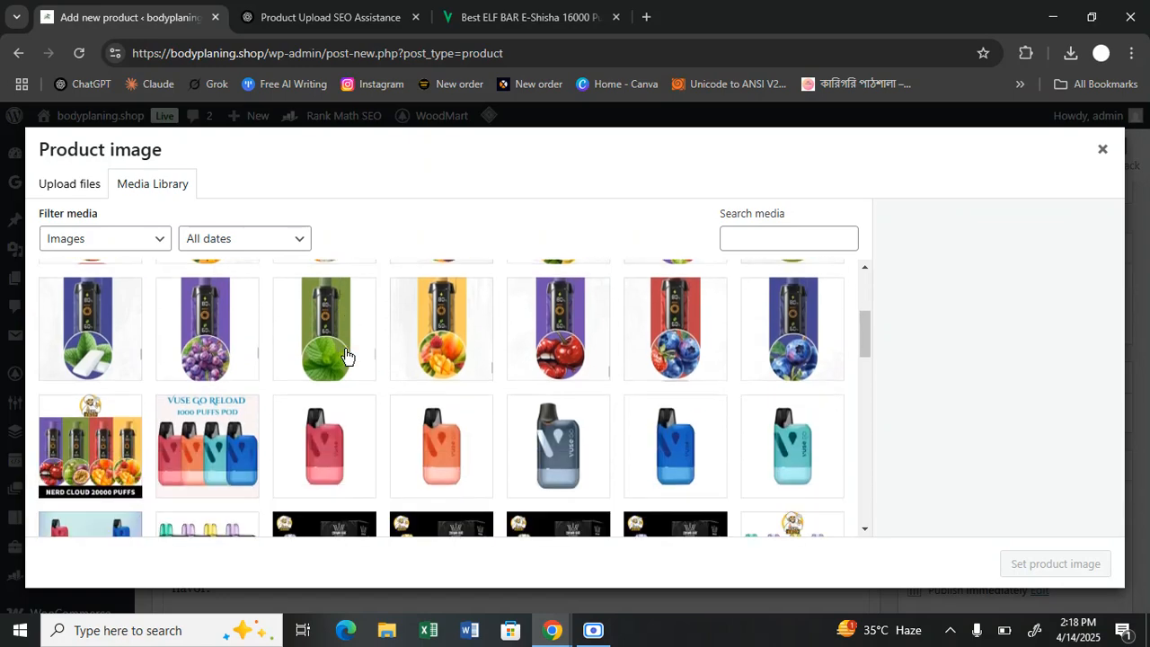
pyautogui.scroll(-2, 184, 436)
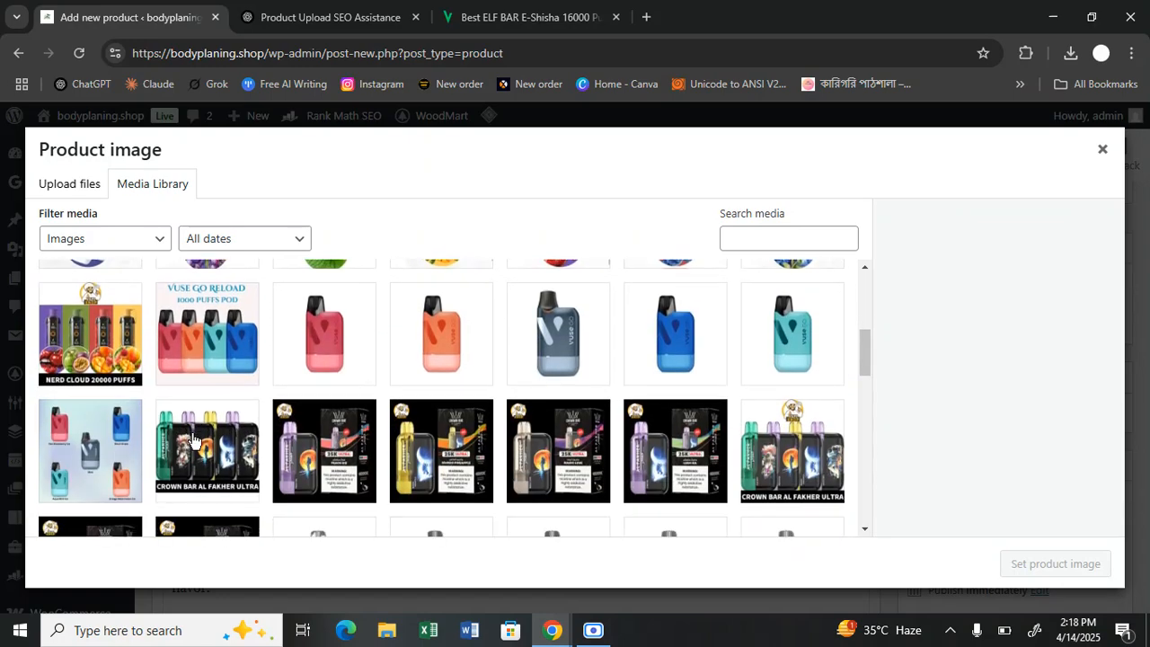
pyautogui.scroll(10, 195, 438)
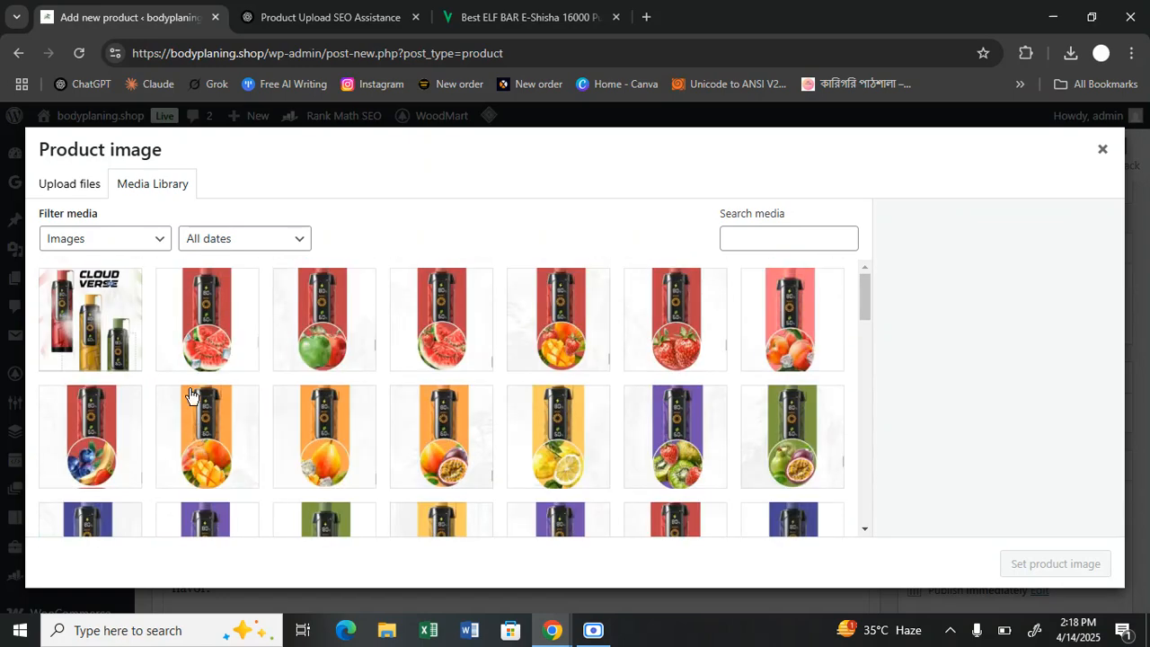
pyautogui.click(67, 184)
# Save the main vaporae.com product photo as ELF-BAR-E-Shisha-16000-Puffs-Dis.png in the Downloades folder and close the vaporae.com page
pyautogui.click(522, 17)
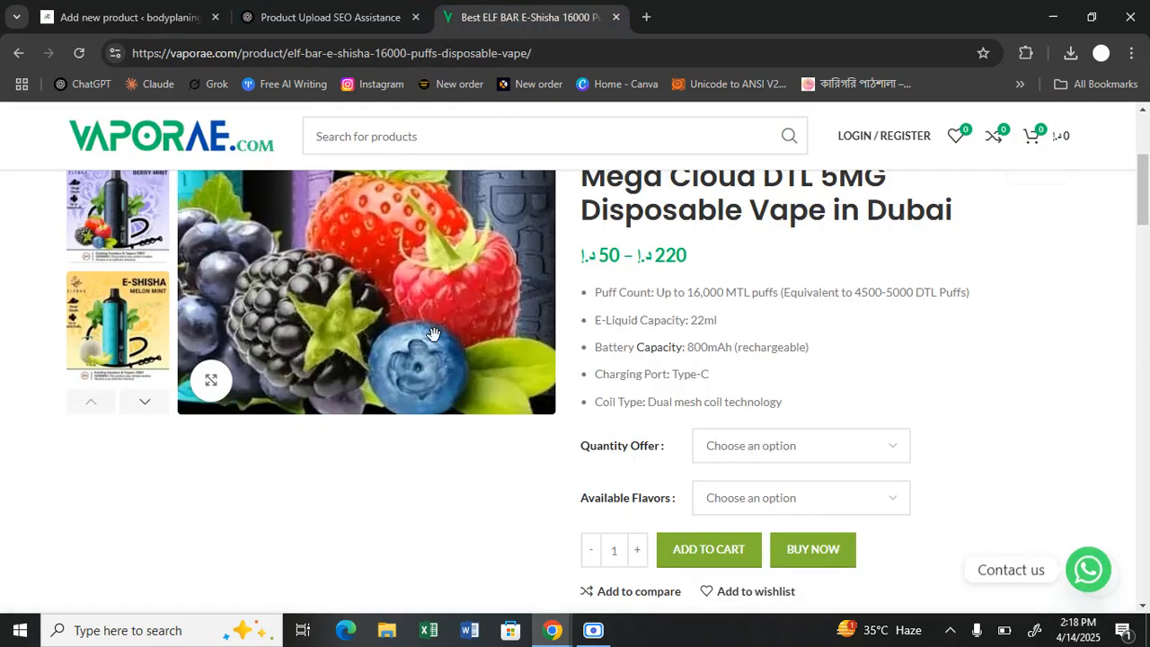
pyautogui.scroll(3, 407, 343)
pyautogui.rightClick(381, 365)
pyautogui.click(321, 358)
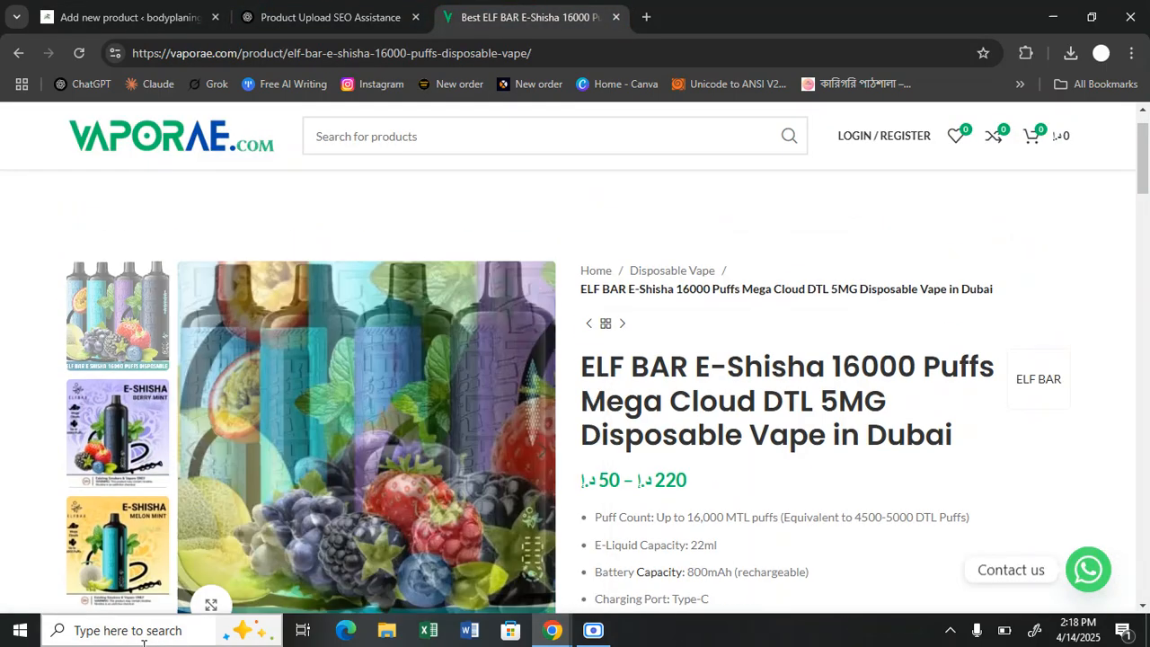
pyautogui.click(210, 605)
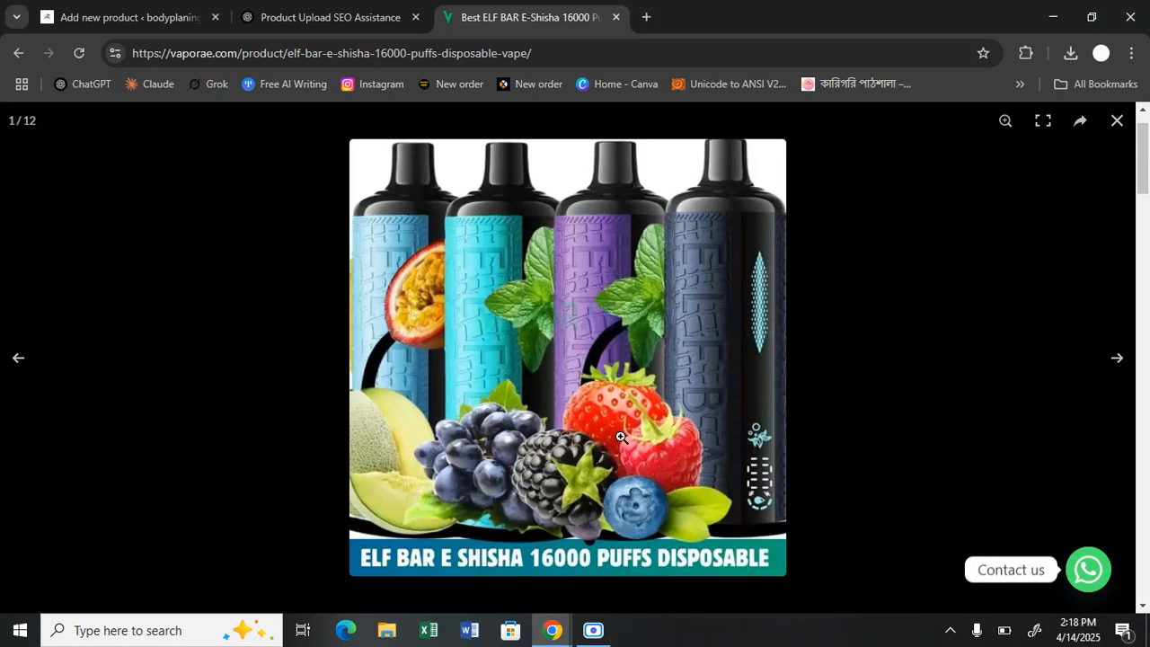
pyautogui.rightClick(596, 369)
pyautogui.moveTo(697, 544)
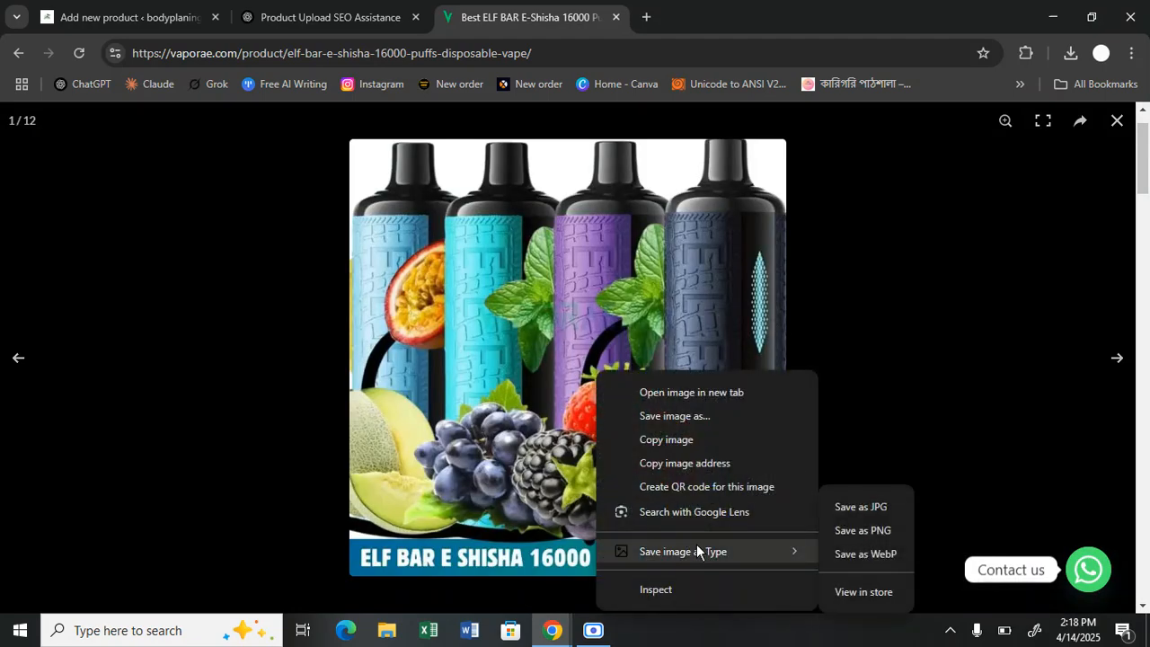
pyautogui.click(862, 538)
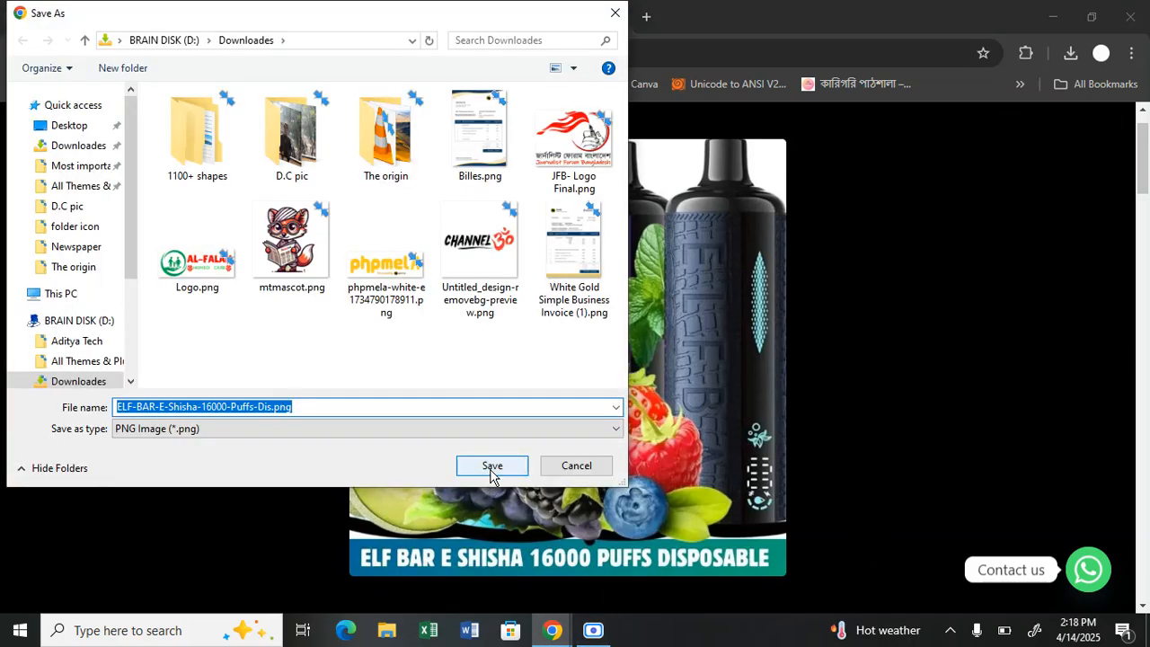
pyautogui.click(492, 467)
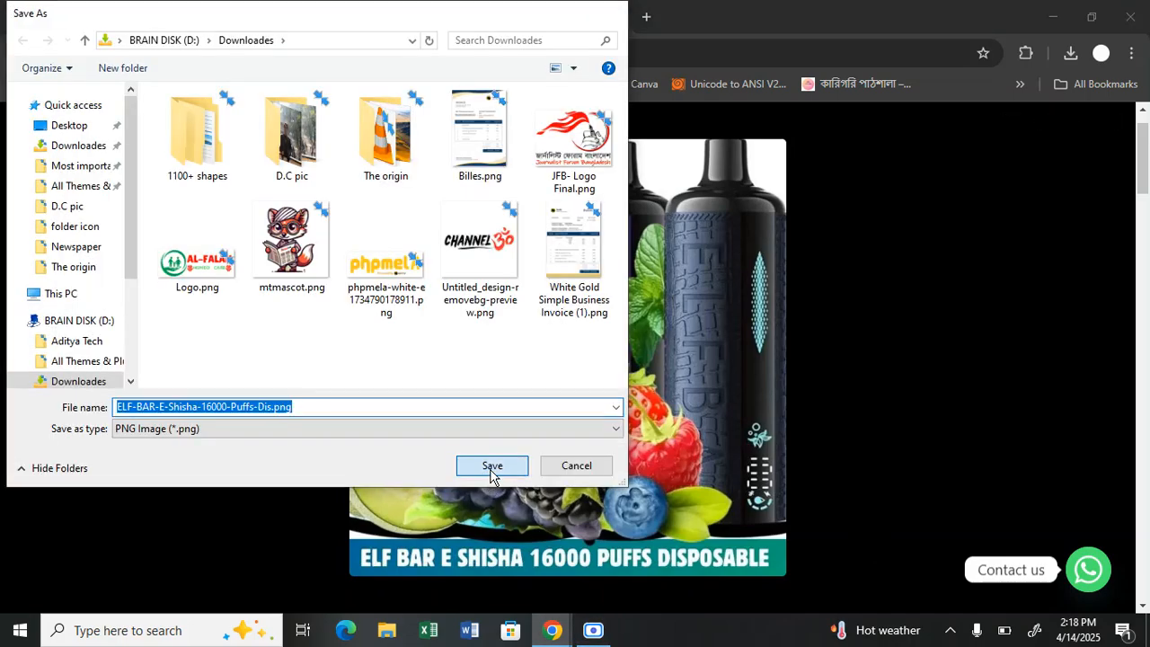
pyautogui.click(619, 18)
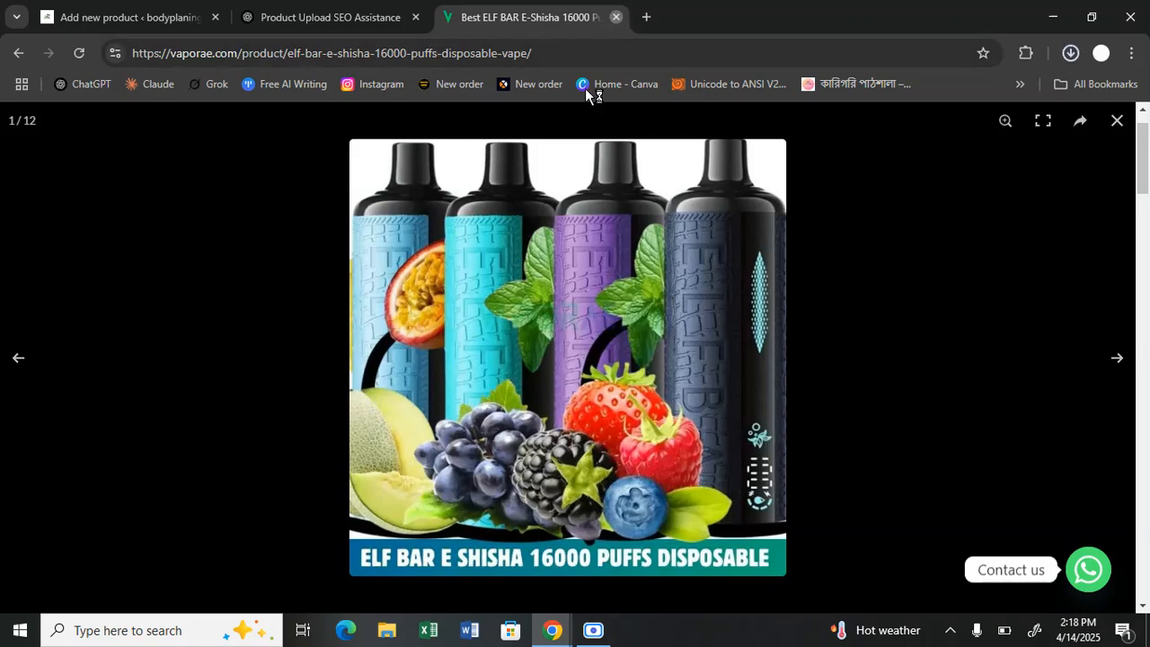
# Copy ChatGPT's modified long description, from the product title through the closing Vapor AE! call-to-action paragraph
pyautogui.scroll(-1, 398, 256)
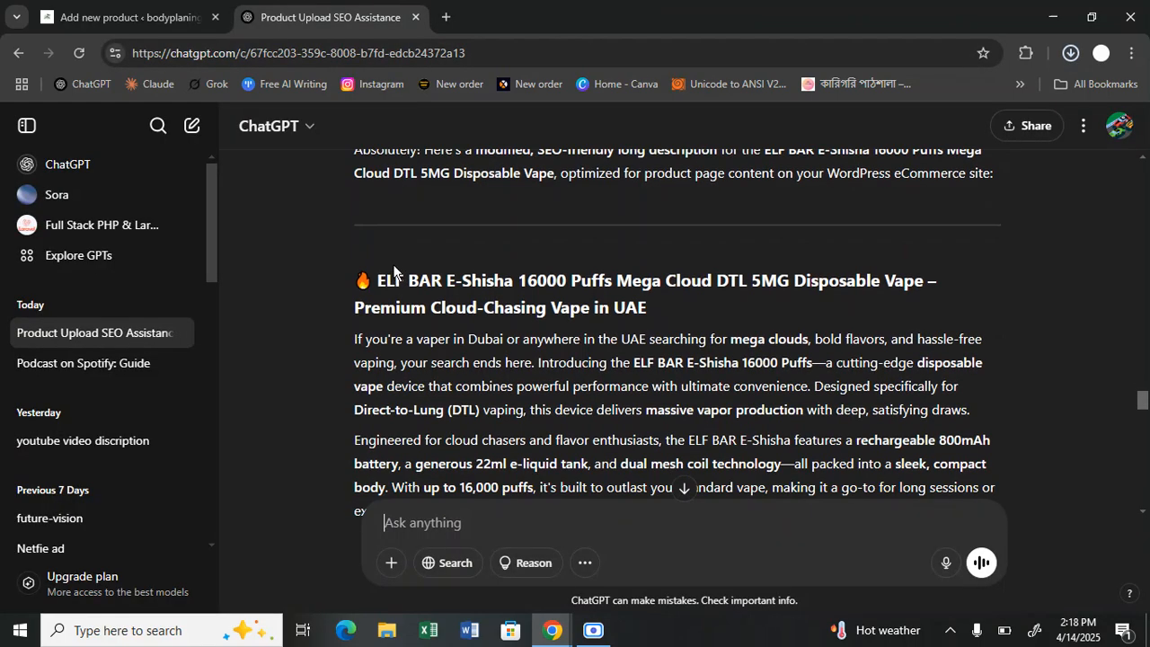
pyautogui.moveTo(375, 283); pyautogui.dragTo(758, 412)
pyautogui.scroll(-2, 399, 353)
pyautogui.scroll(-4, 399, 355)
pyautogui.scroll(-7, 399, 358)
pyautogui.scroll(-5, 399, 355)
pyautogui.scroll(1, 405, 329)
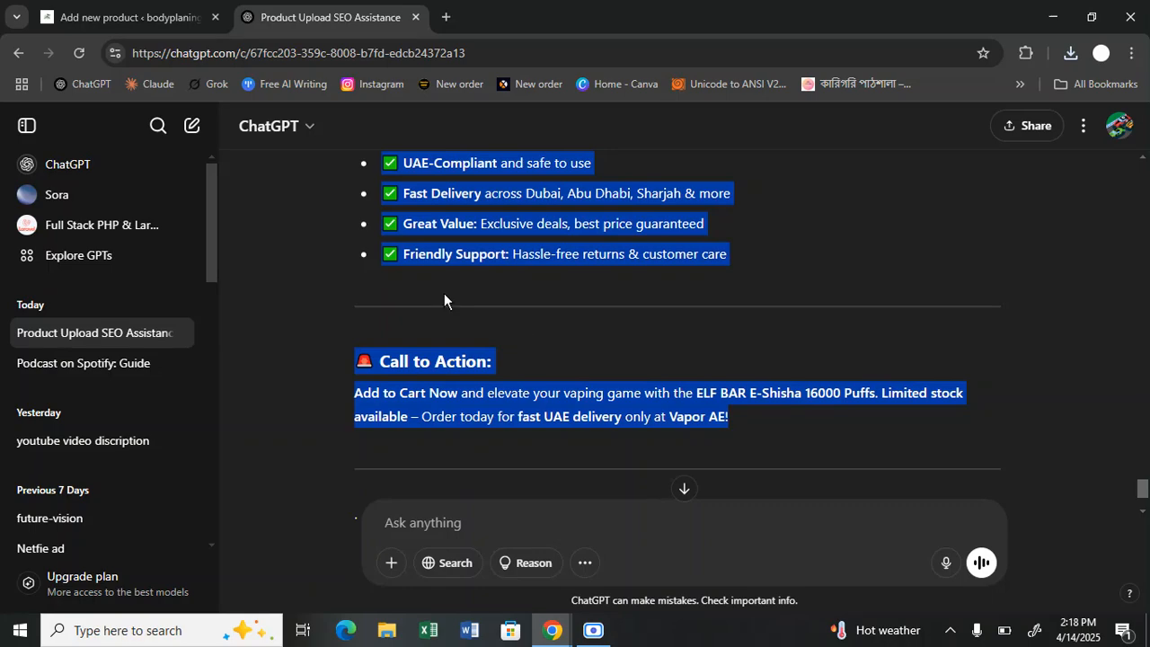
# Dismiss the product image dialog in WordPress and replace the whole product description with the copied long description
pyautogui.click(126, 17)
pyautogui.click(1104, 150)
pyautogui.scroll(-3, 452, 356)
pyautogui.click(390, 372)
pyautogui.hotkey('ctrl', 'a')
pyautogui.hotkey('ctrl', 'v')
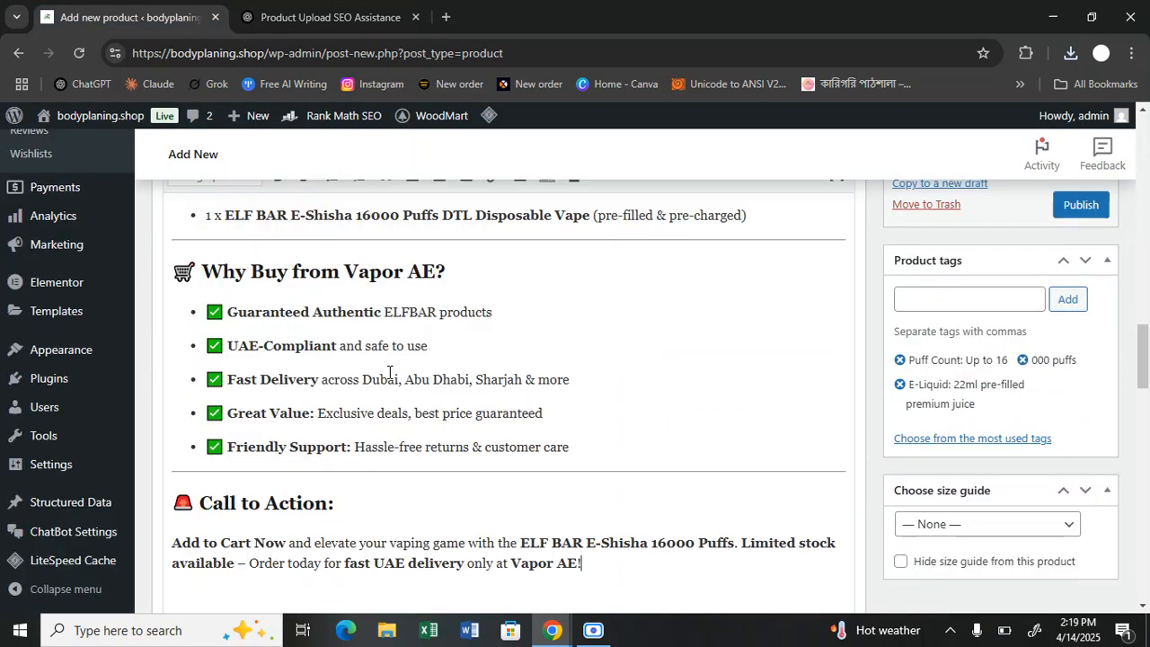
# Delete the "Call to Action:" heading and its blank line near the end of the product description
pyautogui.moveTo(277, 497); pyautogui.dragTo(180, 486)
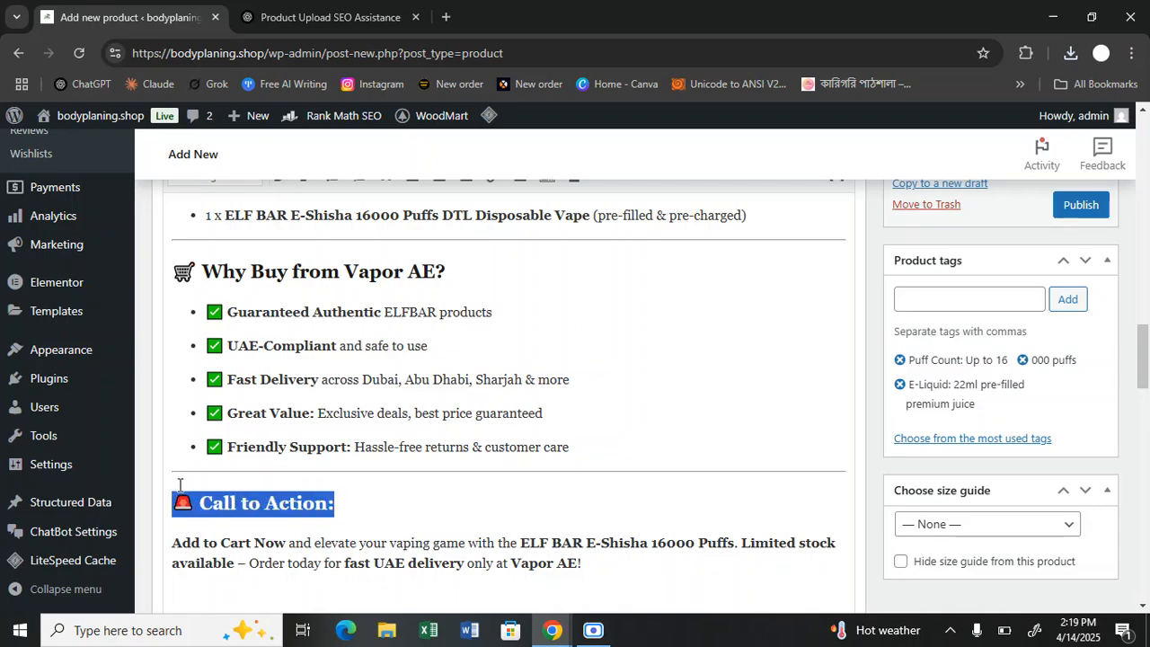
pyautogui.press('BackSpace')
pyautogui.press('Delete')
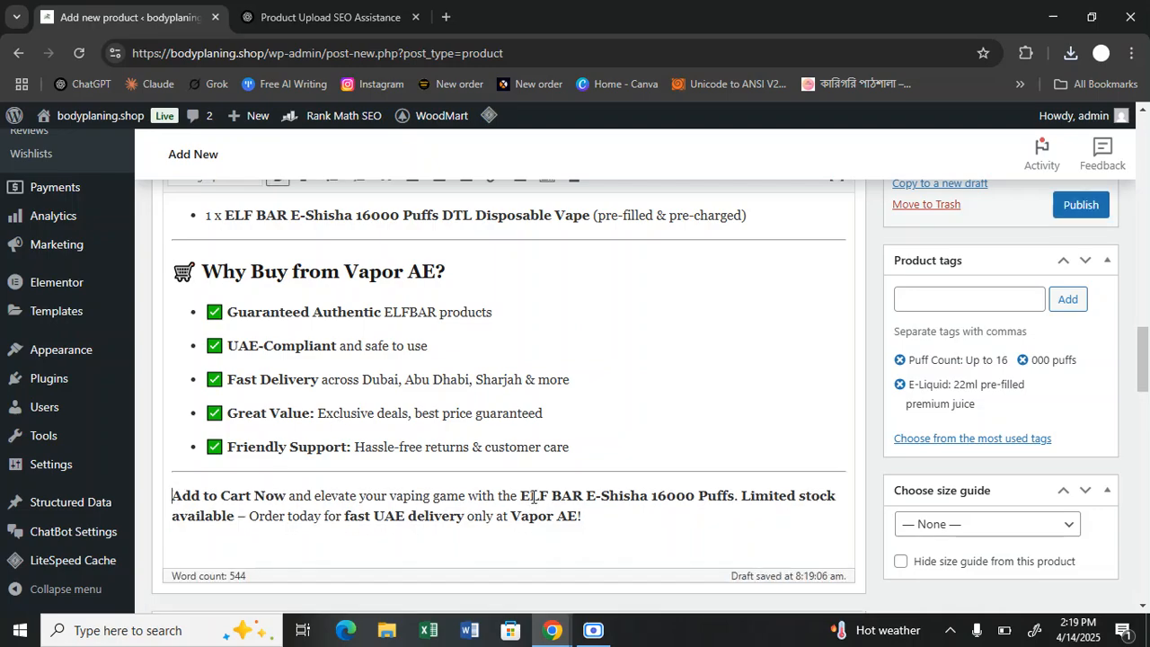
# Upload the downloaded ELF-BAR-E-Shisha-16000-Puffs-Dis.png to the media library through the product image dialog
pyautogui.scroll(10, 327, 496)
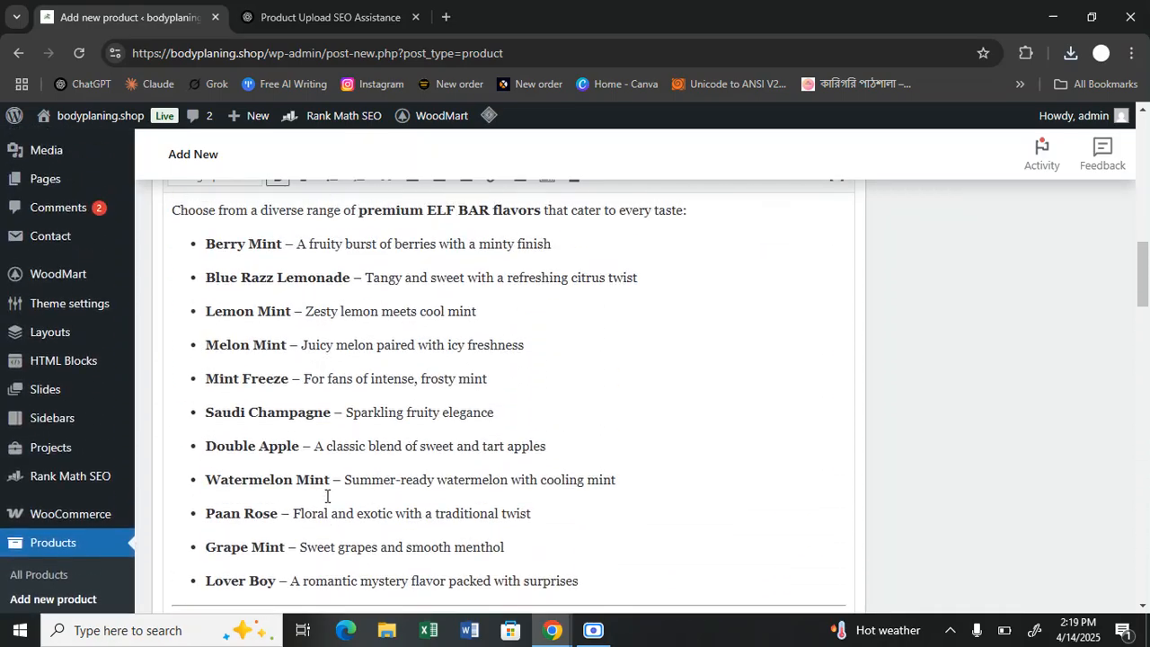
pyautogui.scroll(10, 327, 496)
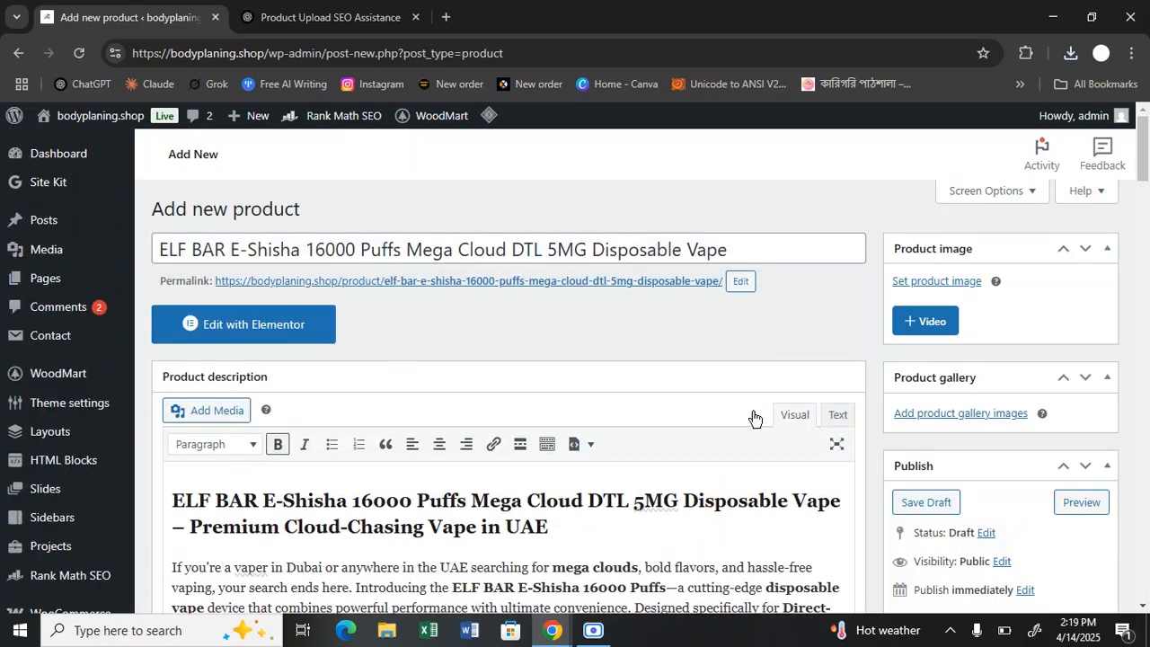
pyautogui.scroll(-2, 998, 289)
pyautogui.scroll(2, 989, 288)
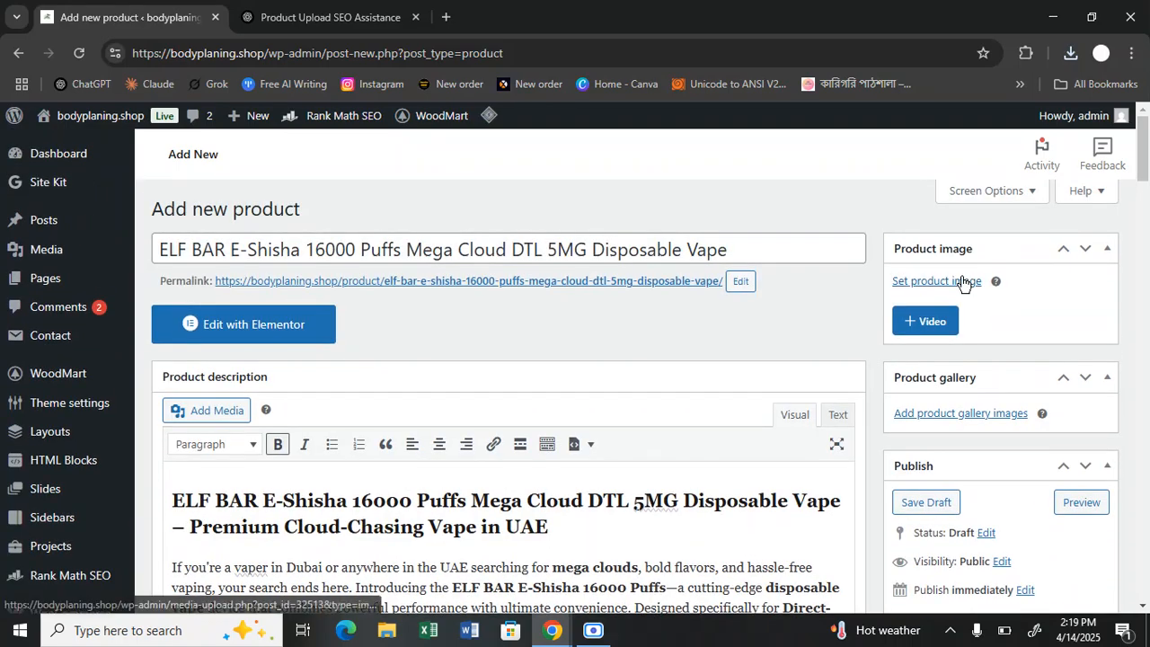
pyautogui.click(937, 282)
pyautogui.click(1072, 52)
pyautogui.moveTo(891, 123); pyautogui.dragTo(576, 293)
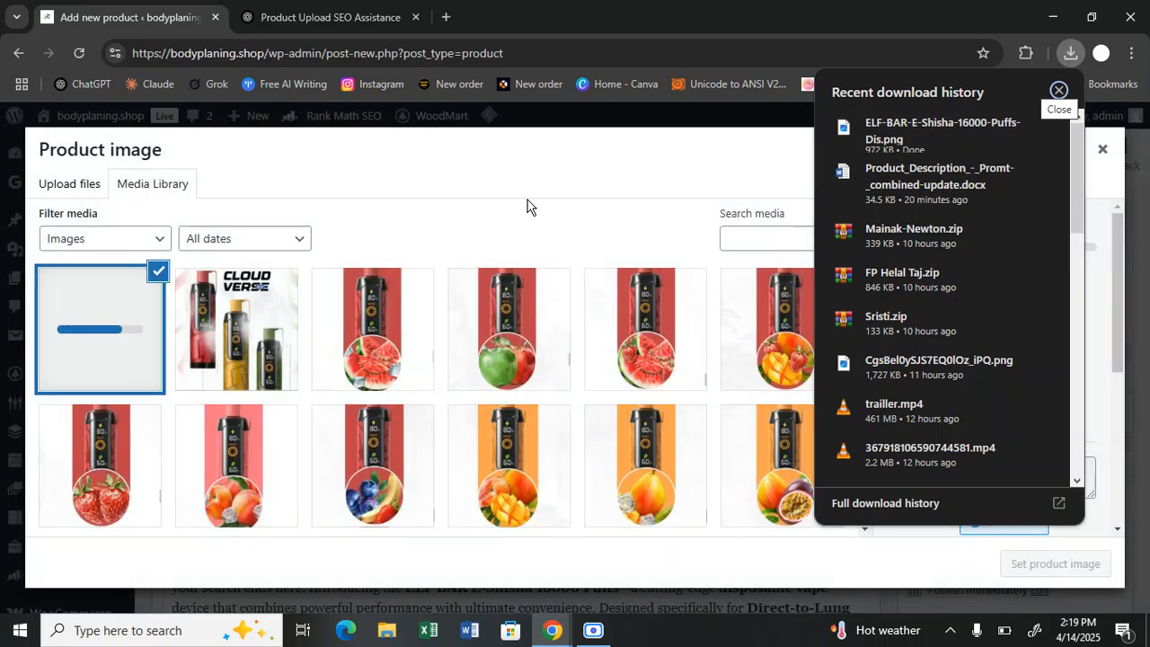
pyautogui.click(431, 135)
# Copy the product name "ELF BAR E-Shisha 16000 Puffs Mega Cloud DTL 5MG Disposable Vape" from the ChatGPT conversation
pyautogui.click(330, 17)
pyautogui.scroll(20, 525, 394)
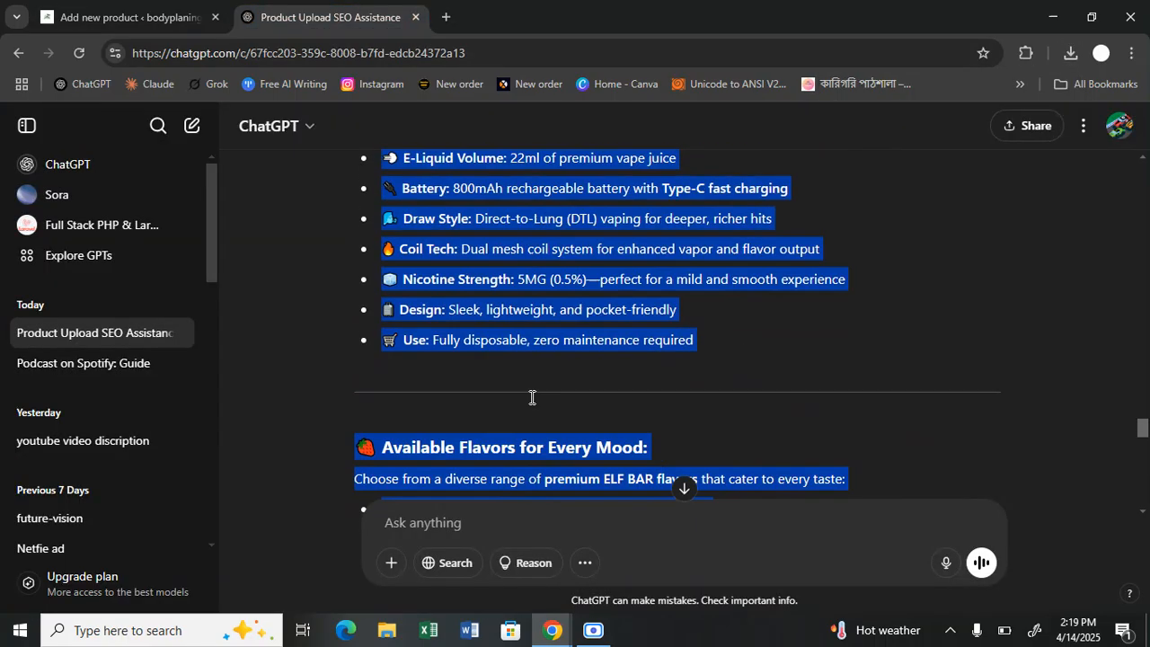
pyautogui.scroll(15, 524, 410)
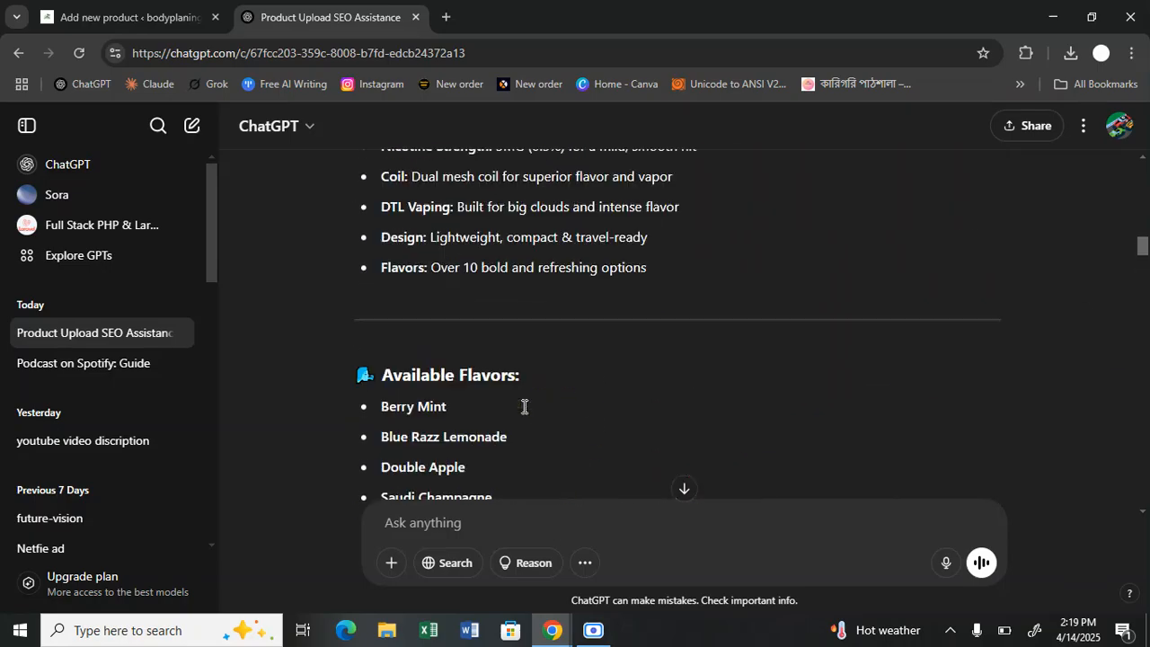
pyautogui.scroll(-6, 507, 378)
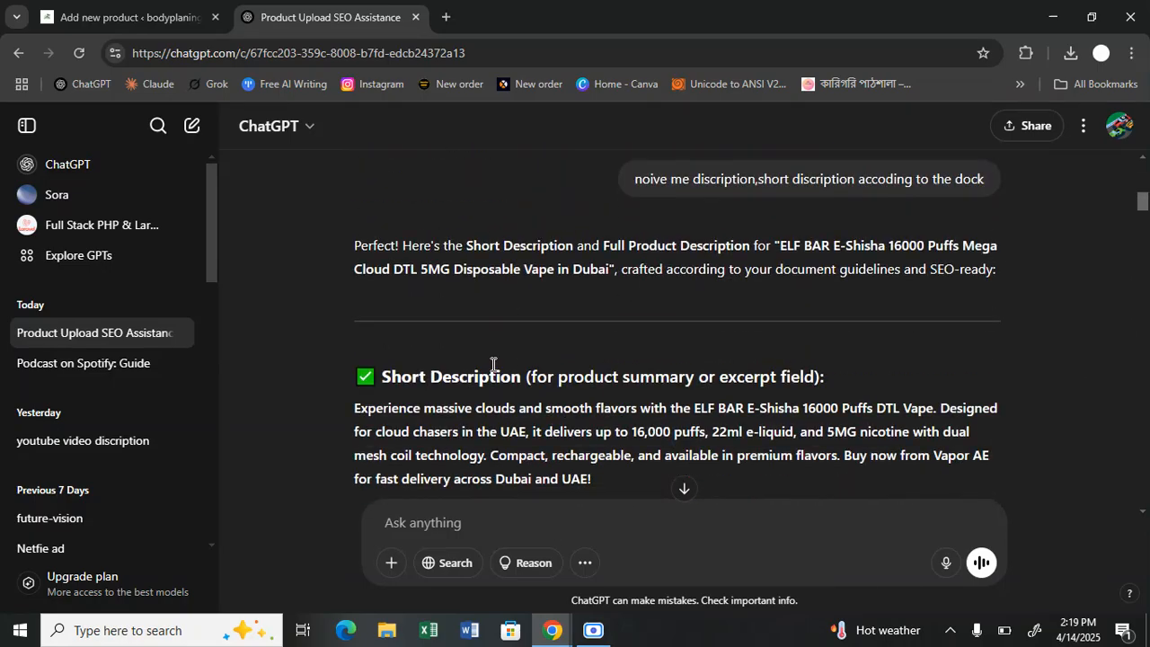
pyautogui.scroll(10, 494, 375)
pyautogui.scroll(-2, 403, 349)
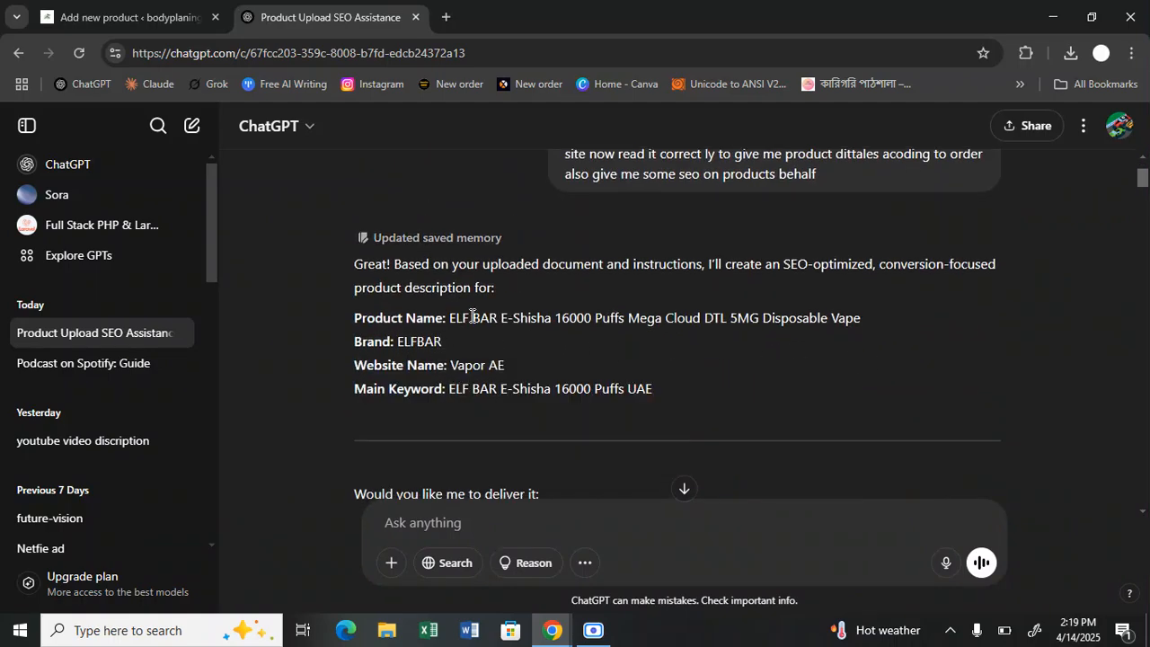
pyautogui.moveTo(448, 317); pyautogui.dragTo(860, 317)
pyautogui.rightClick(860, 328)
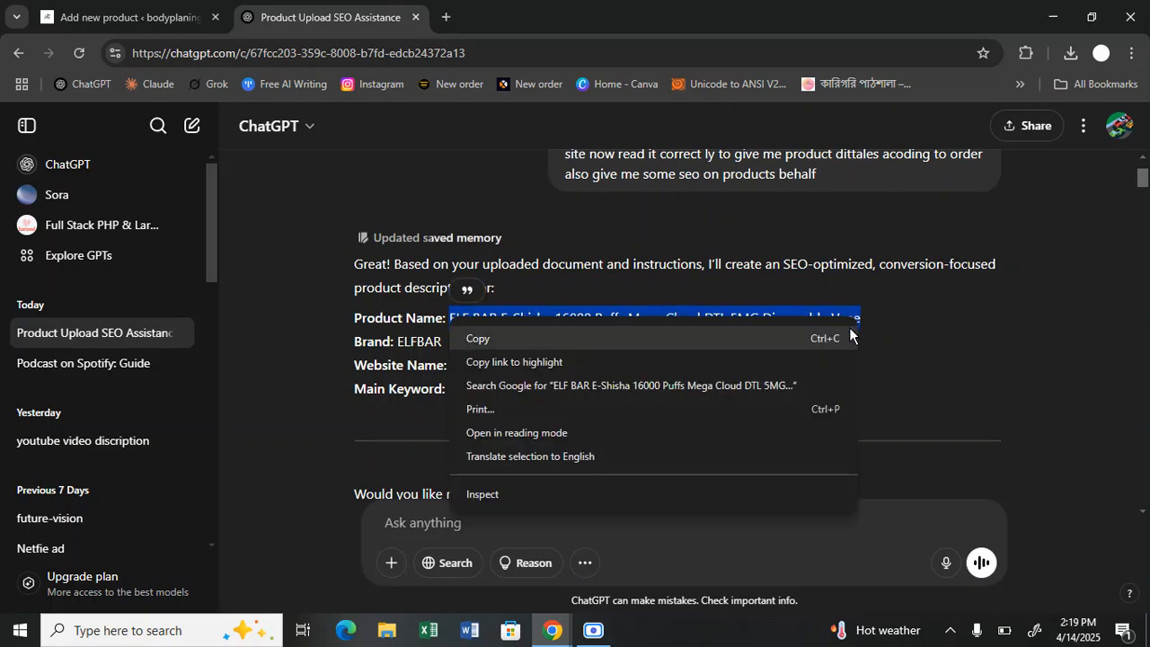
pyautogui.click(848, 339)
# Set the uploaded ELF BAR E-Shisha picture as the WordPress product image
pyautogui.click(130, 17)
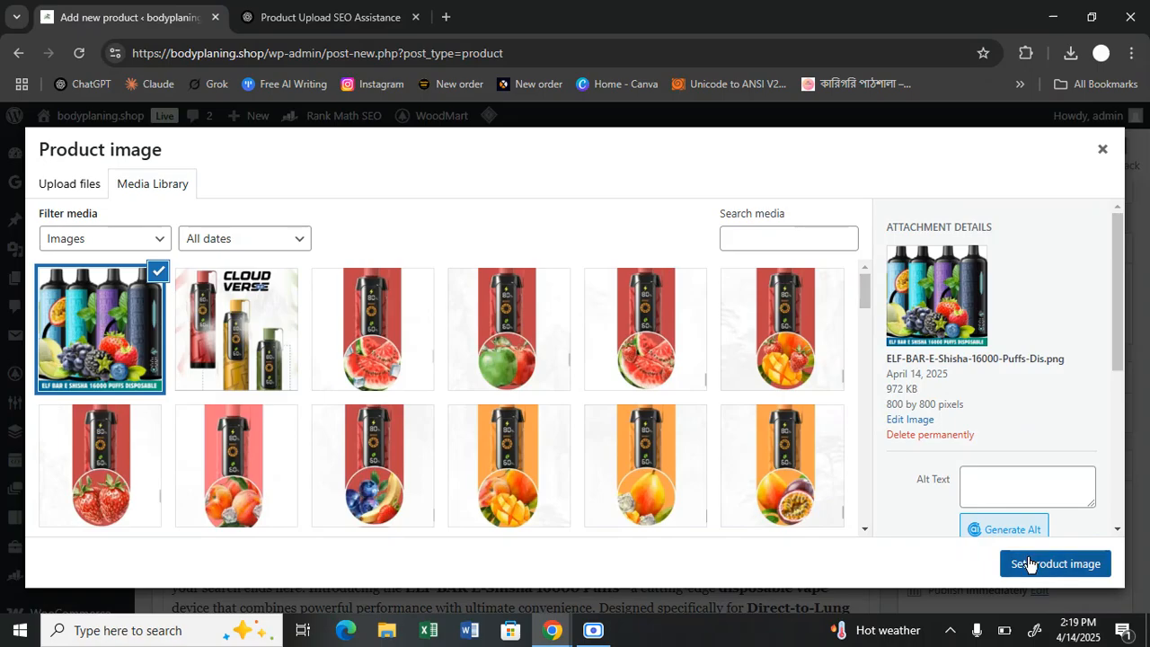
pyautogui.click(1029, 563)
# Enable the Rank Math SEO element in the product edit page's screen options
pyautogui.scroll(-5, 992, 256)
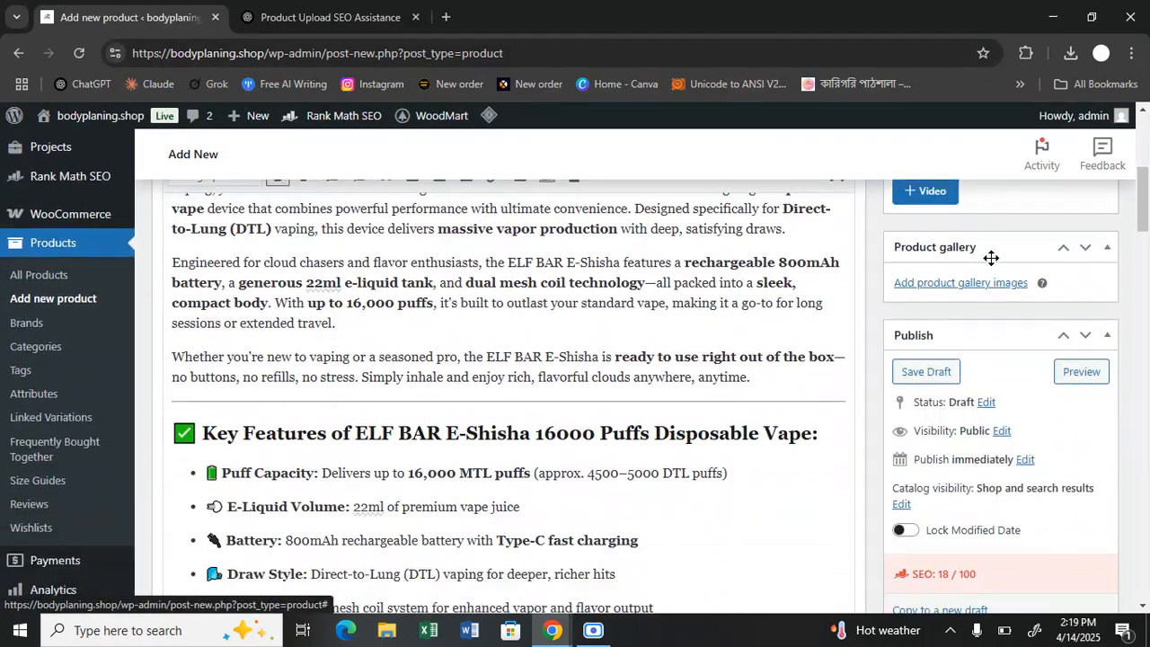
pyautogui.scroll(-10, 966, 265)
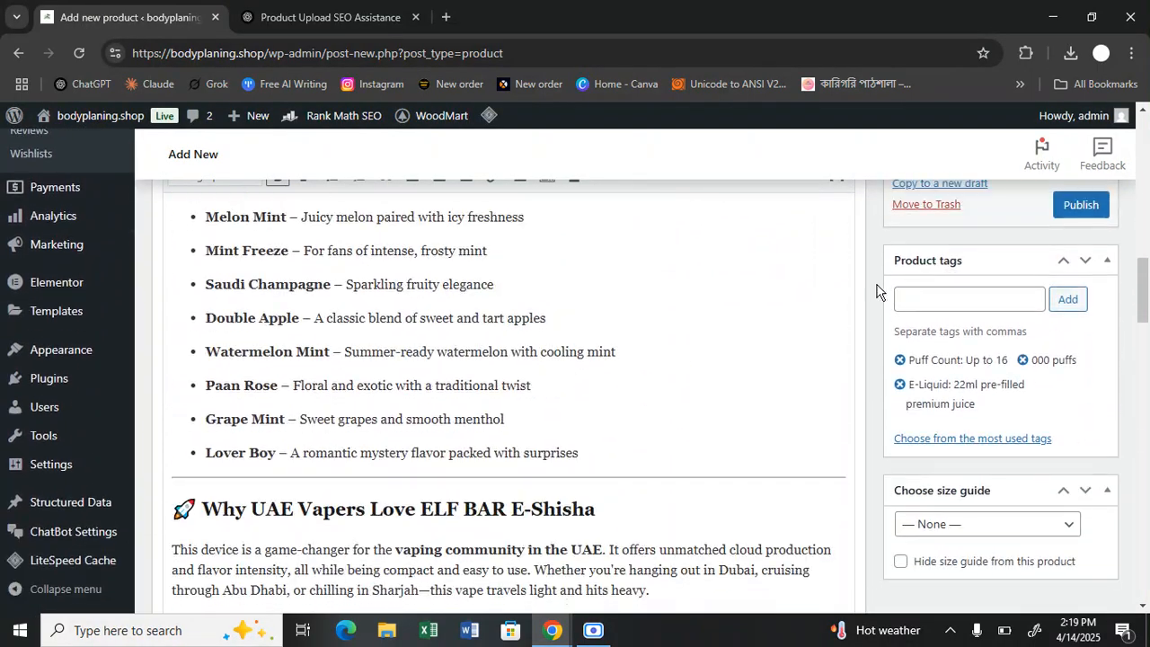
pyautogui.scroll(8, 908, 260)
pyautogui.scroll(10, 908, 260)
pyautogui.click(986, 191)
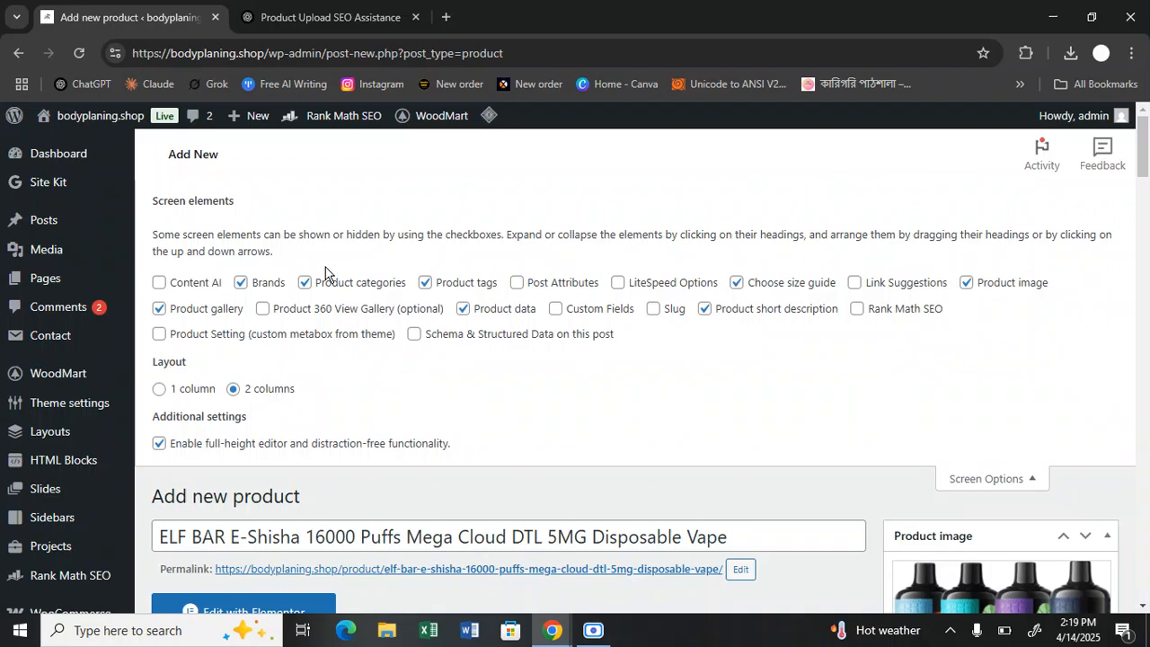
pyautogui.click(858, 309)
pyautogui.click(986, 478)
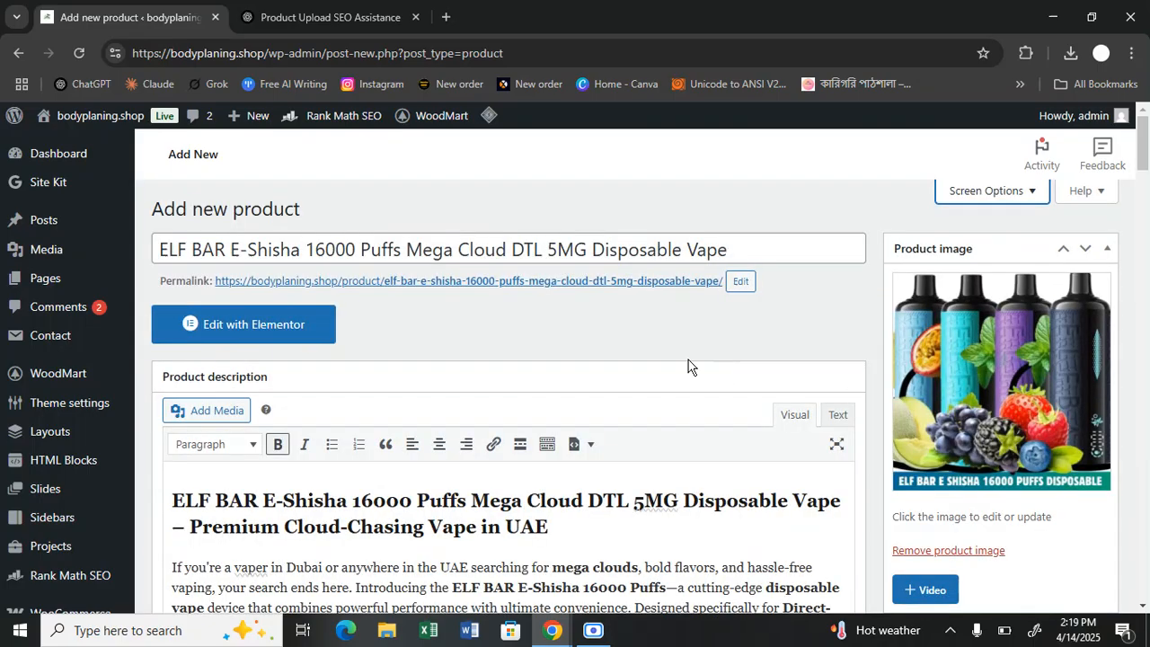
# Set the Rank Math snippet title to "ELF BAR E-Shisha 16000 Puffs Mega Cloud DTL 5MG Disposable Vape"
pyautogui.scroll(-10, 663, 315)
pyautogui.scroll(-20, 622, 308)
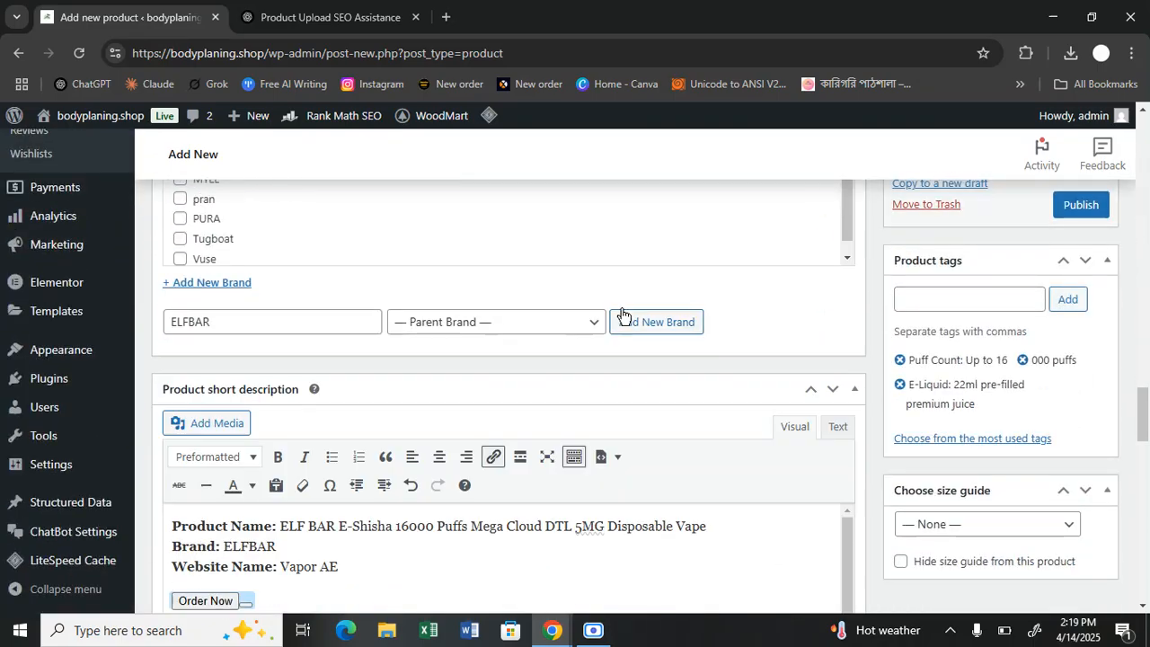
pyautogui.scroll(-4, 617, 317)
pyautogui.scroll(6, 633, 406)
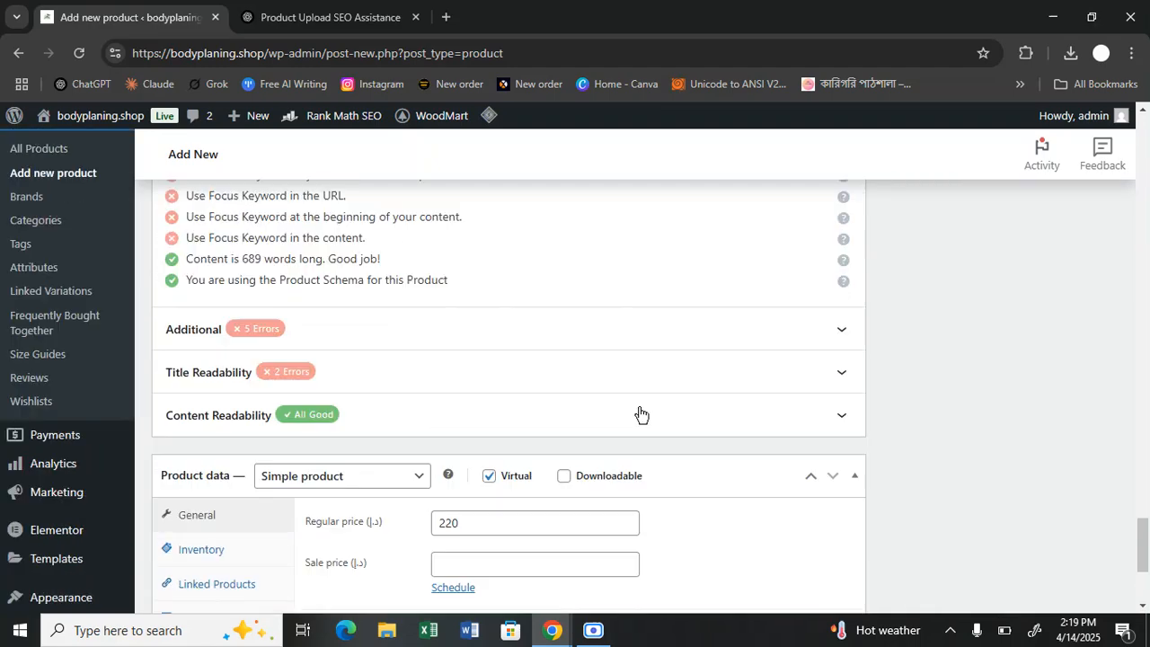
pyautogui.scroll(4, 223, 313)
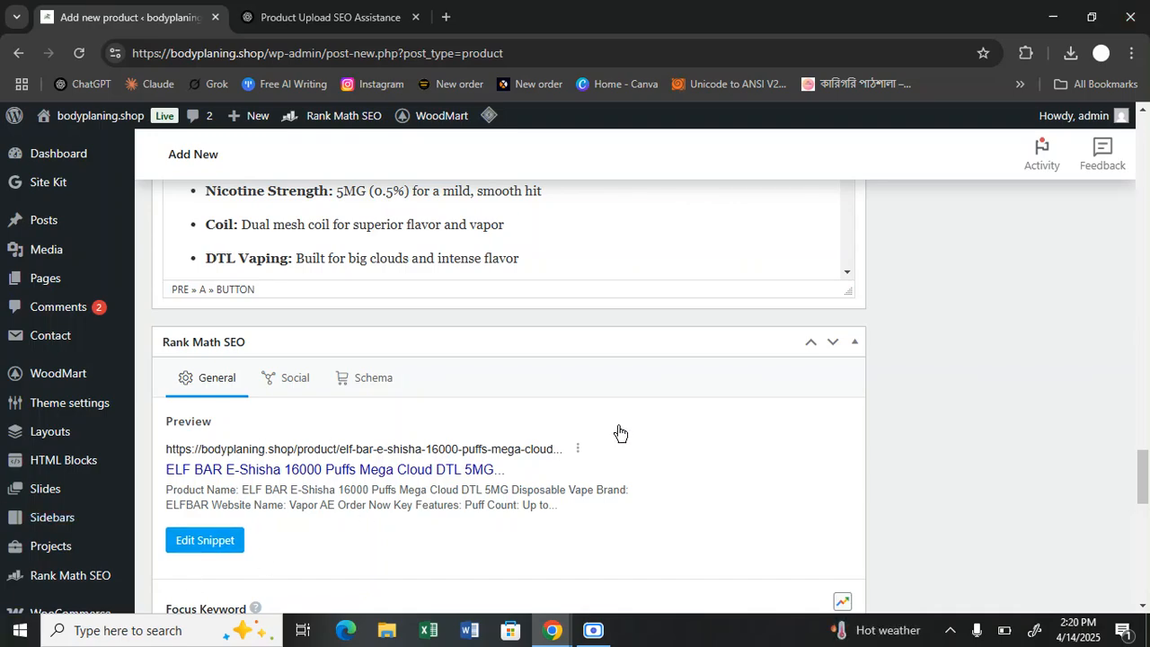
pyautogui.click(619, 432)
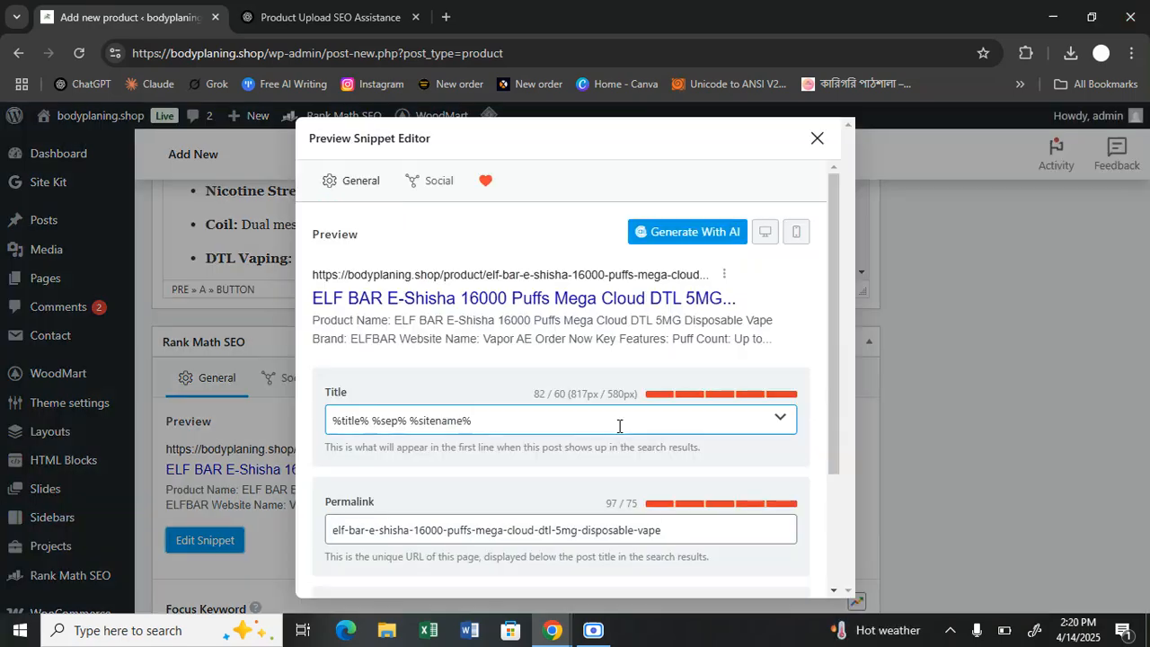
pyautogui.click(511, 411)
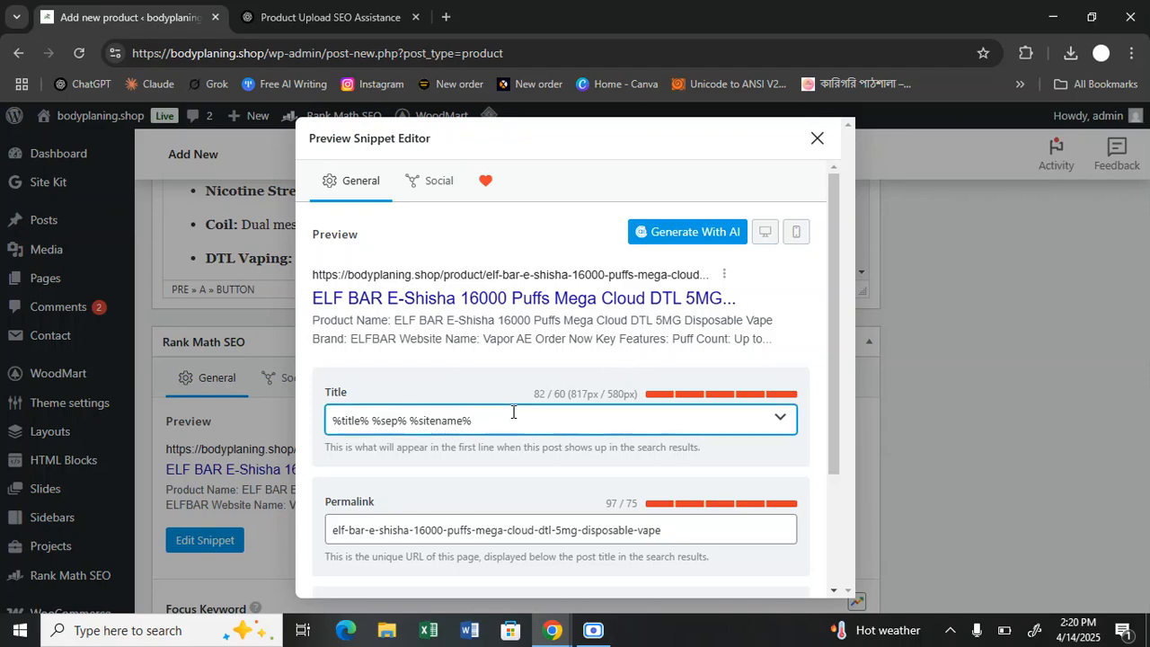
pyautogui.hotkey('ctrl', 'a')
pyautogui.hotkey('ctrl', 'v')
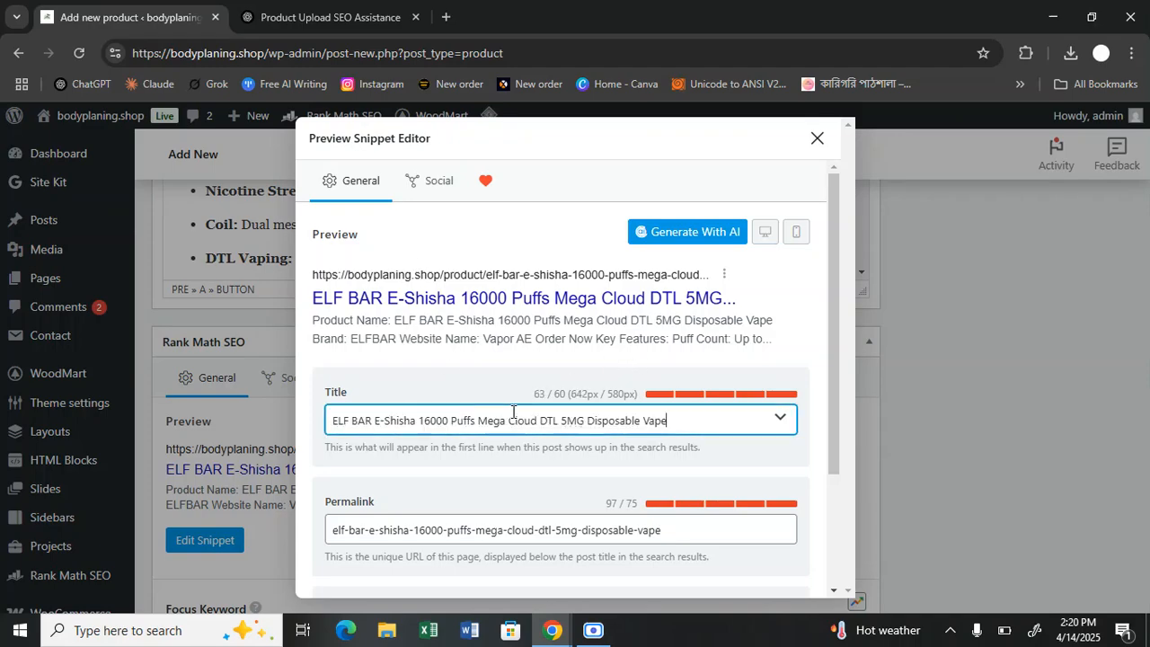
pyautogui.click(786, 423)
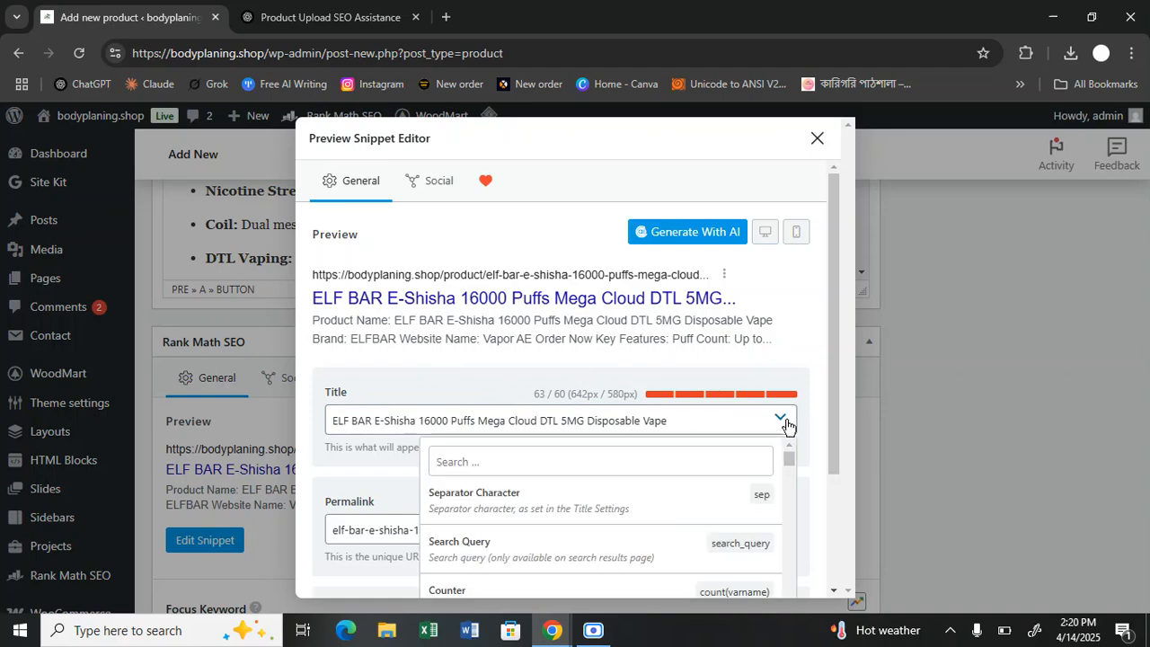
pyautogui.click(530, 387)
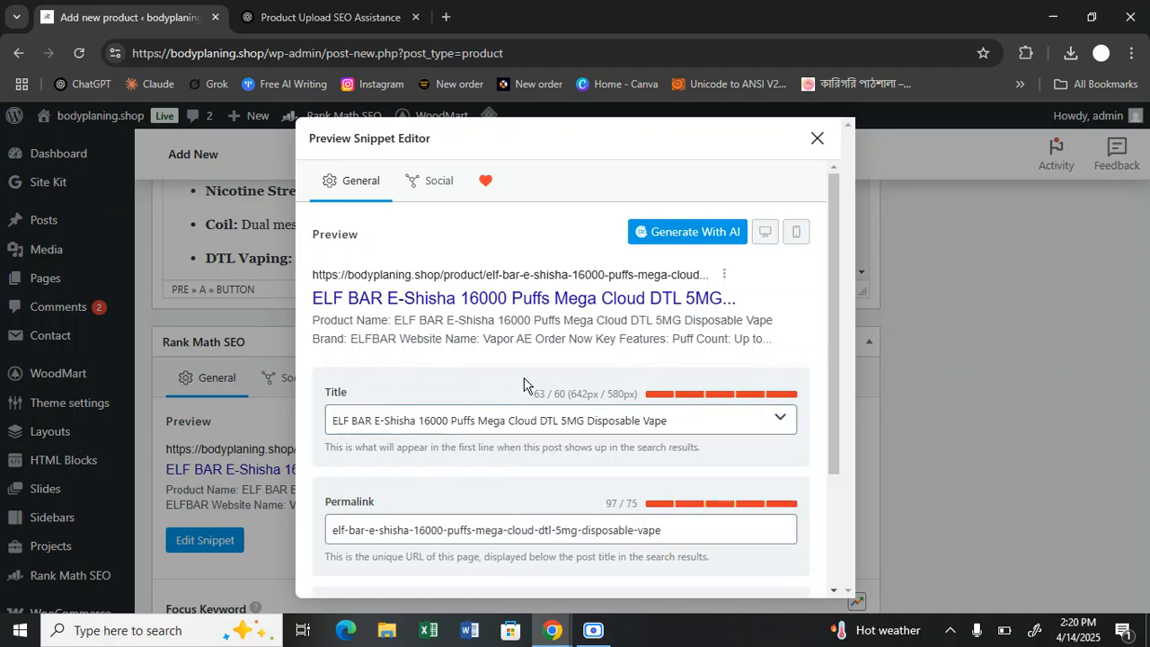
# Replace the snippet permalink with "ELF BAR E-Shisha 16000 Puffs Mega Cloud DTL 5MG Disposable Vape"
pyautogui.scroll(-2, 525, 396)
pyautogui.click(488, 415)
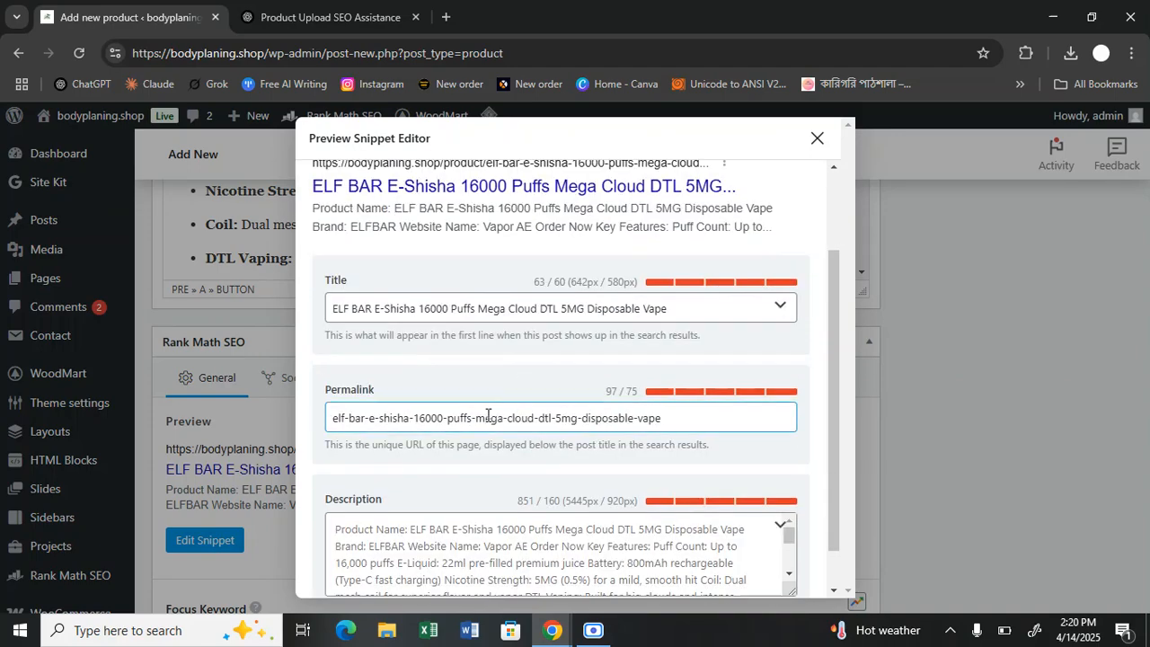
pyautogui.hotkey('ctrl', 'a')
pyautogui.write('ELF BAR E-Shisha 16000 Puffs Mega Cloud DTL 5MG Disposable Vape')
pyautogui.click(541, 384)
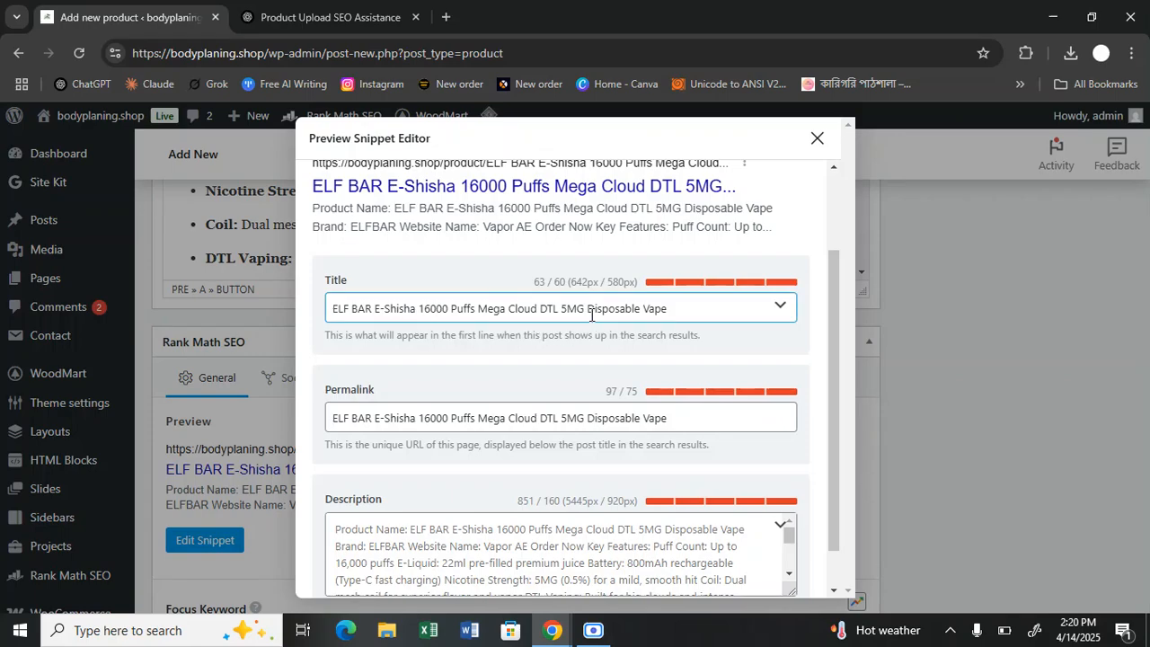
# Read through the snippet's meta description in the Preview Snippet Editor
pyautogui.scroll(-1, 530, 414)
pyautogui.click(525, 490)
pyautogui.scroll(-3, 524, 488)
pyautogui.scroll(3, 500, 533)
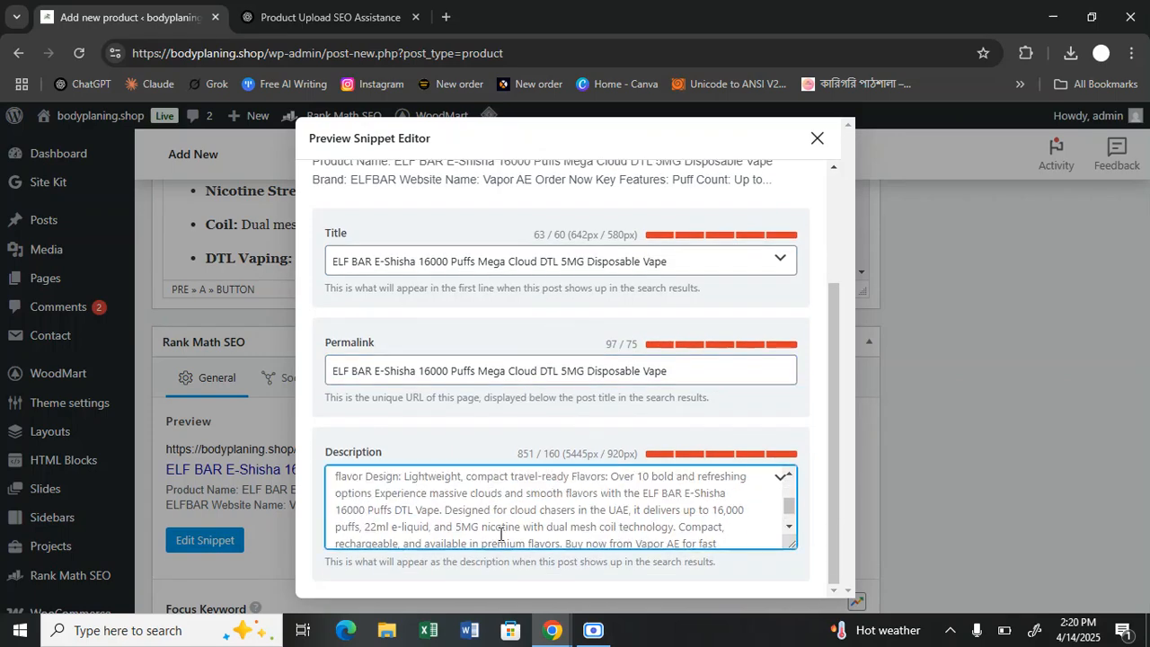
pyautogui.scroll(-3, 491, 527)
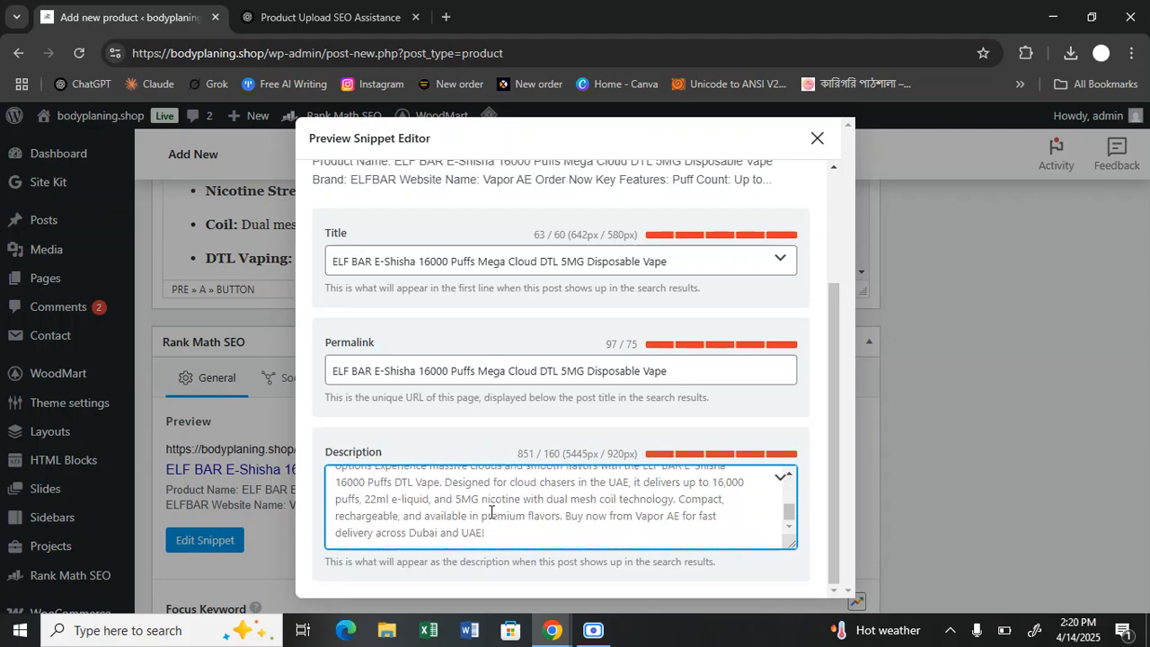
pyautogui.scroll(3, 775, 441)
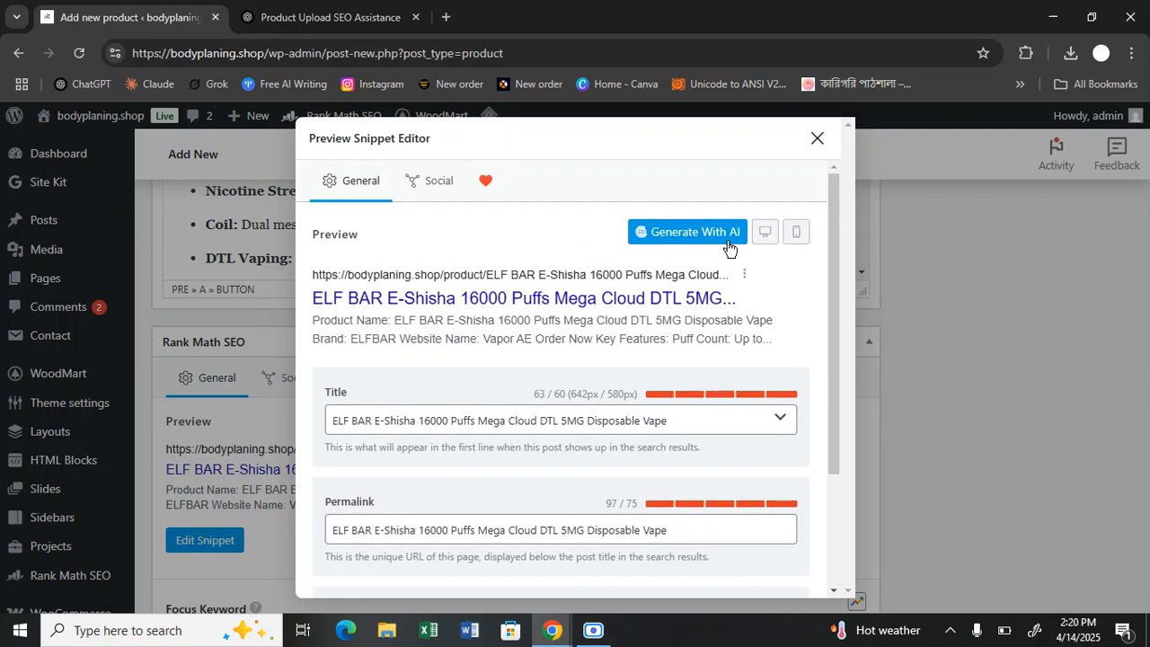
# Set the Facebook social preview title to "ELF BAR E-Shisha 16000 Puffs Mega Cloud DTL 5MG Disposable Vape"
pyautogui.click(438, 181)
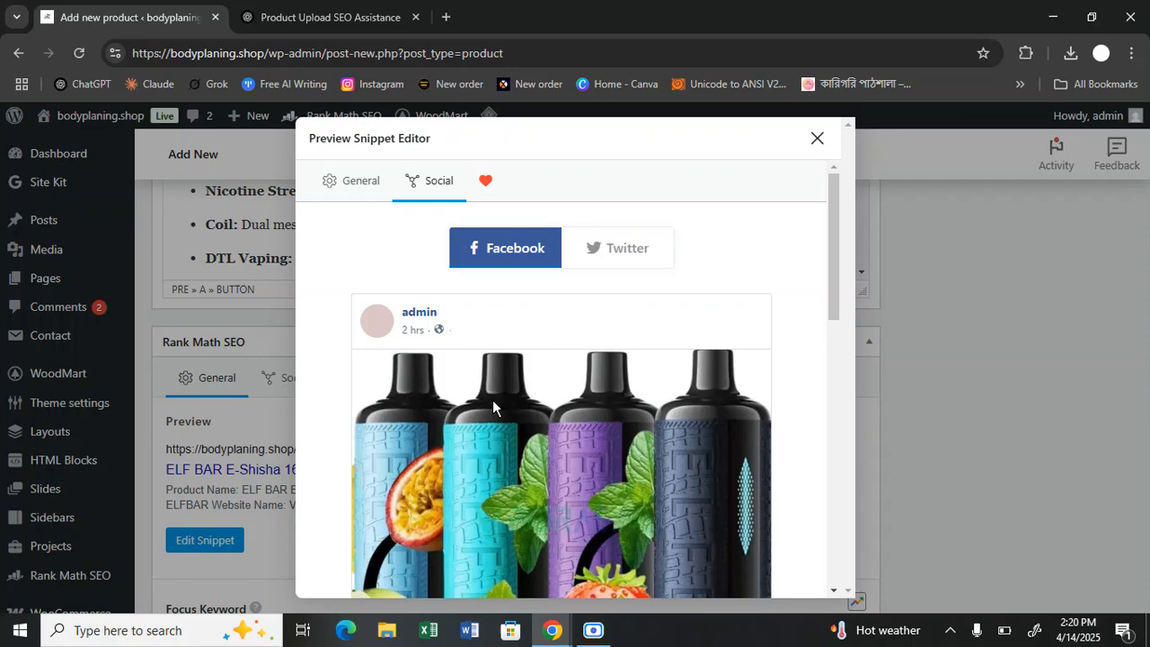
pyautogui.scroll(-6, 553, 301)
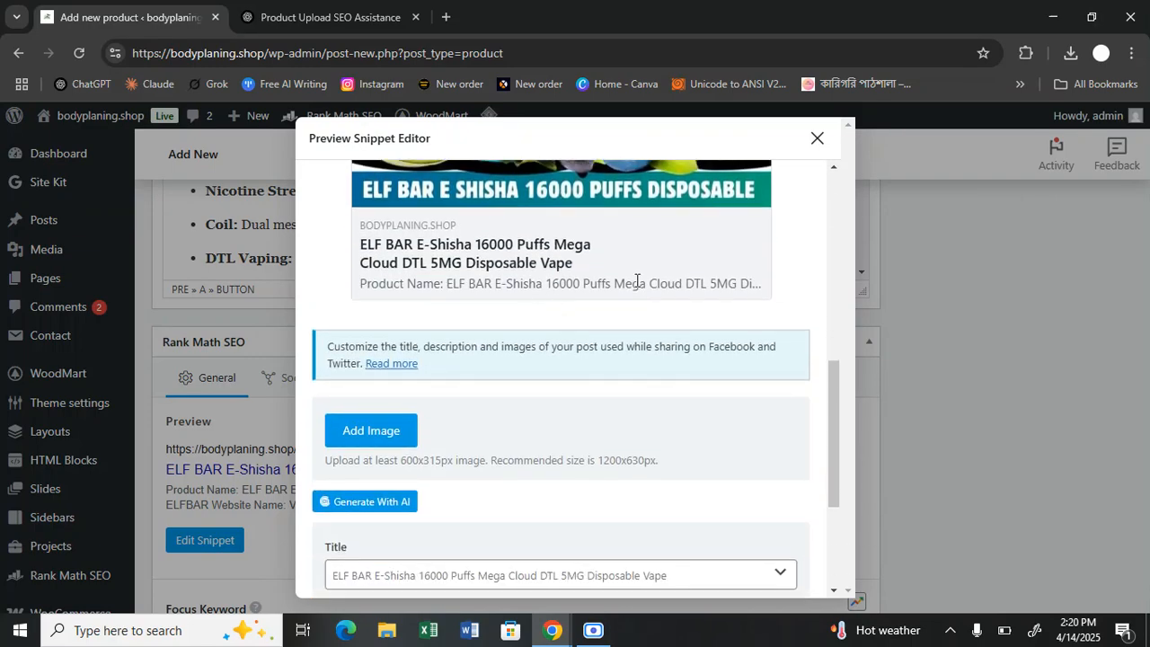
pyautogui.scroll(-2, 449, 355)
pyautogui.click(390, 348)
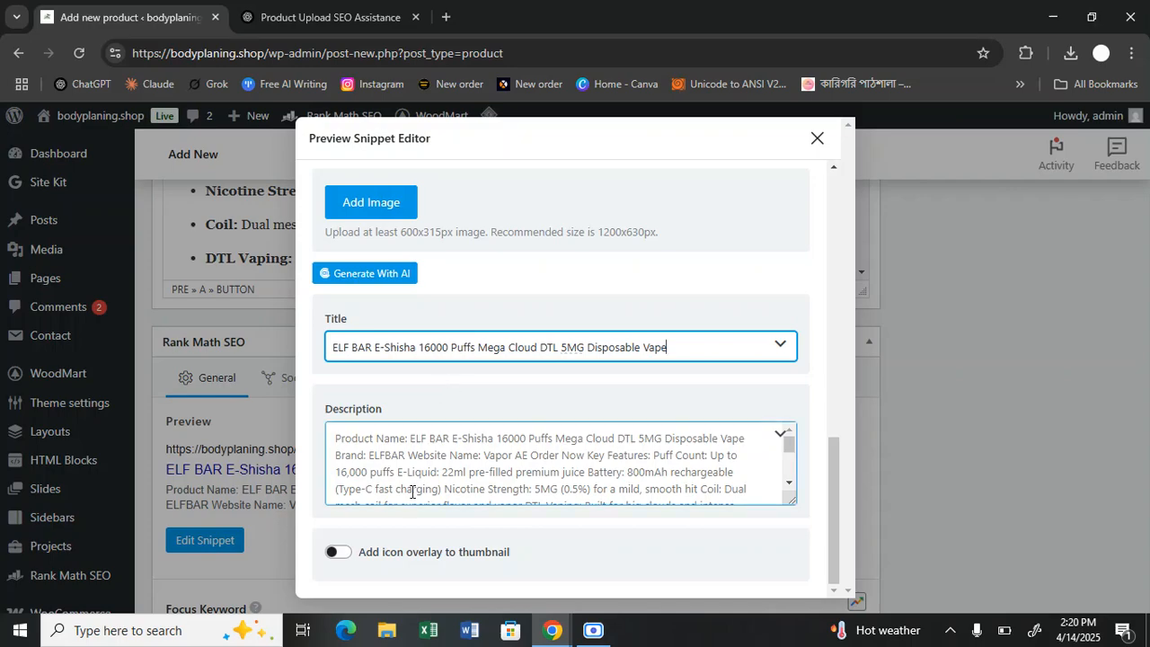
# Try adding the Play icon overlay to the Facebook preview thumbnail
pyautogui.click(340, 553)
pyautogui.scroll(-1, 417, 545)
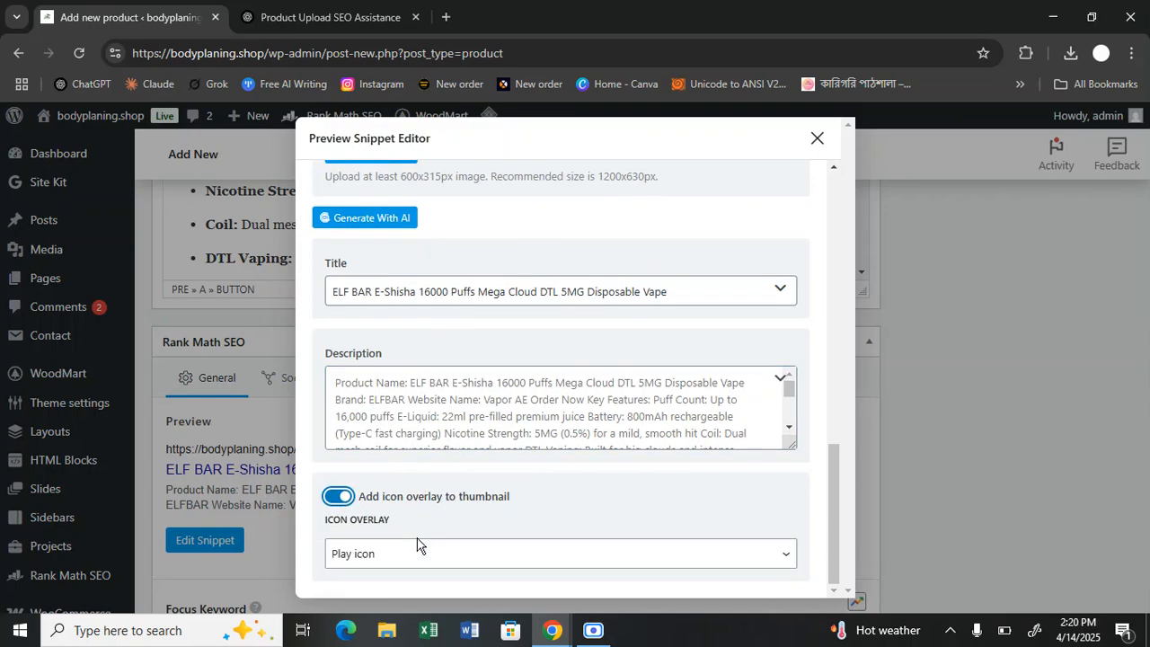
pyautogui.click(406, 554)
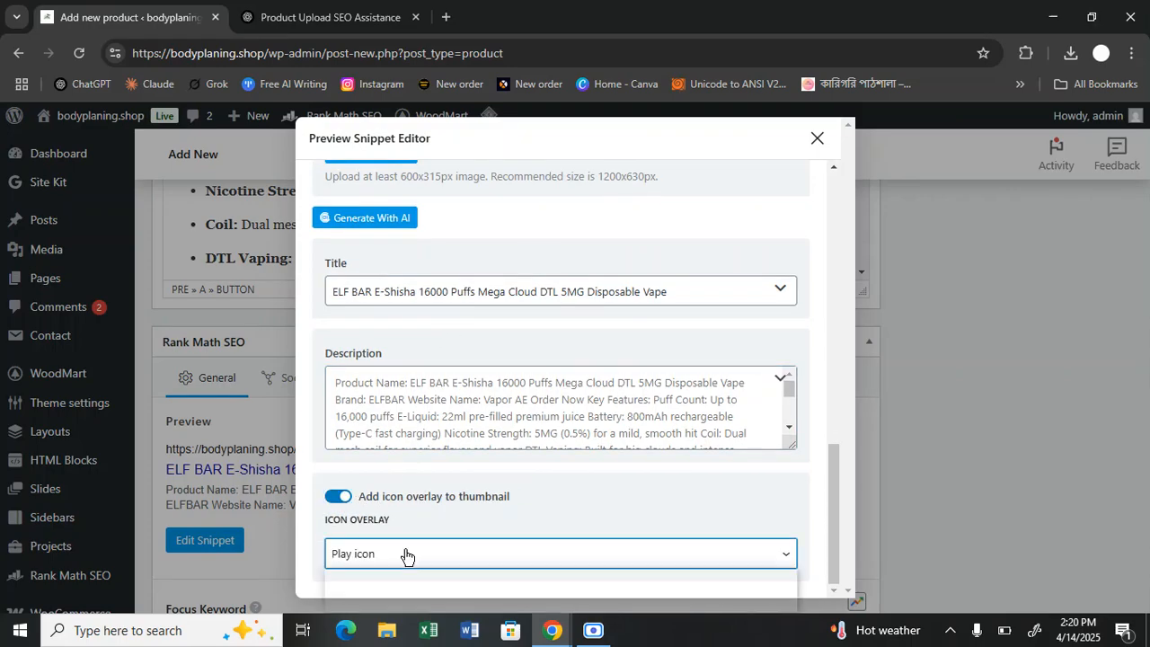
pyautogui.click(339, 496)
pyautogui.click(339, 496)
# Check the Twitter card preview and the general snippet's description, and close the snippet editor
pyautogui.scroll(6, 581, 396)
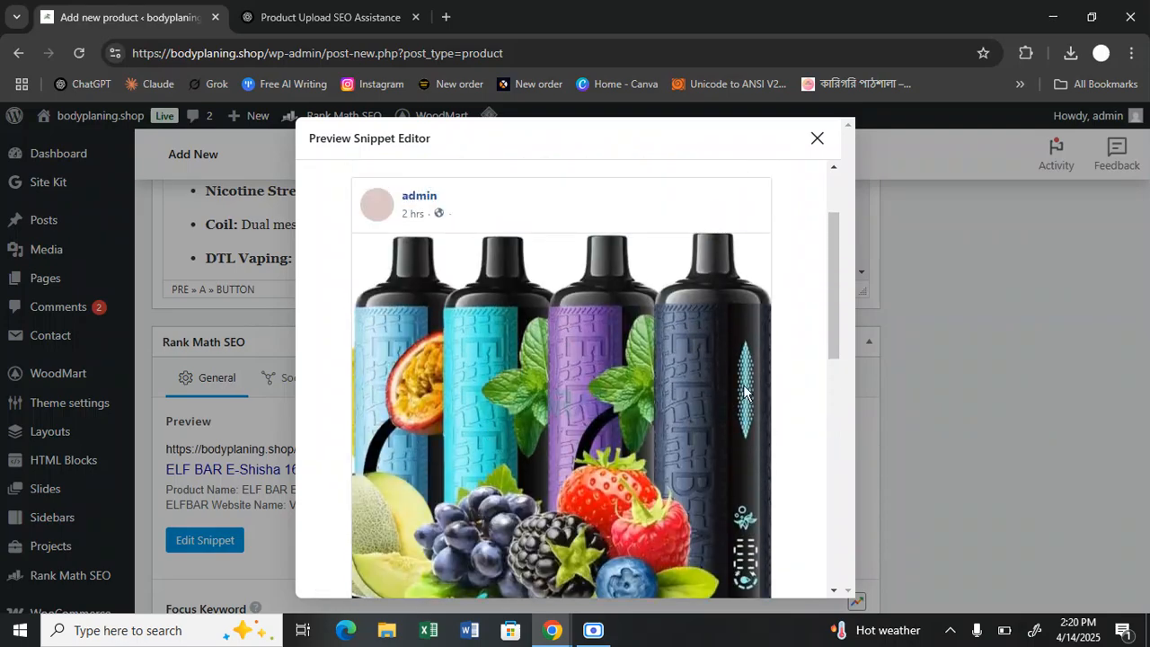
pyautogui.scroll(3, 590, 338)
pyautogui.click(575, 262)
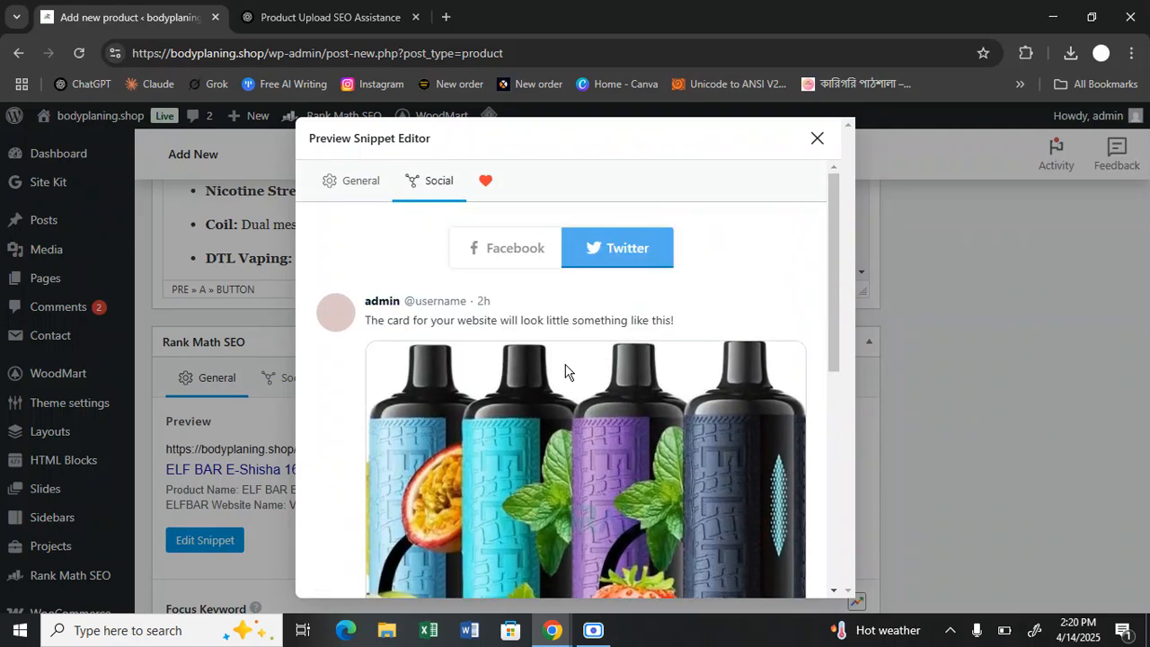
pyautogui.scroll(-5, 566, 372)
pyautogui.scroll(5, 571, 372)
pyautogui.click(355, 189)
pyautogui.scroll(-3, 781, 455)
pyautogui.scroll(-3, 775, 508)
pyautogui.click(696, 522)
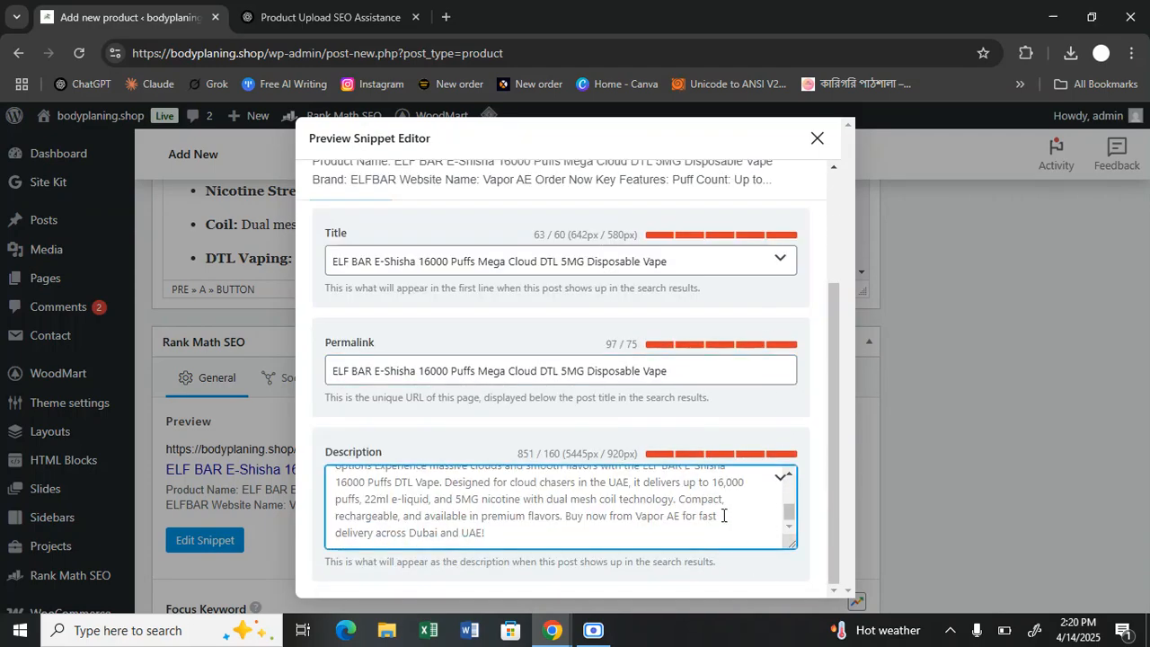
pyautogui.scroll(8, 723, 516)
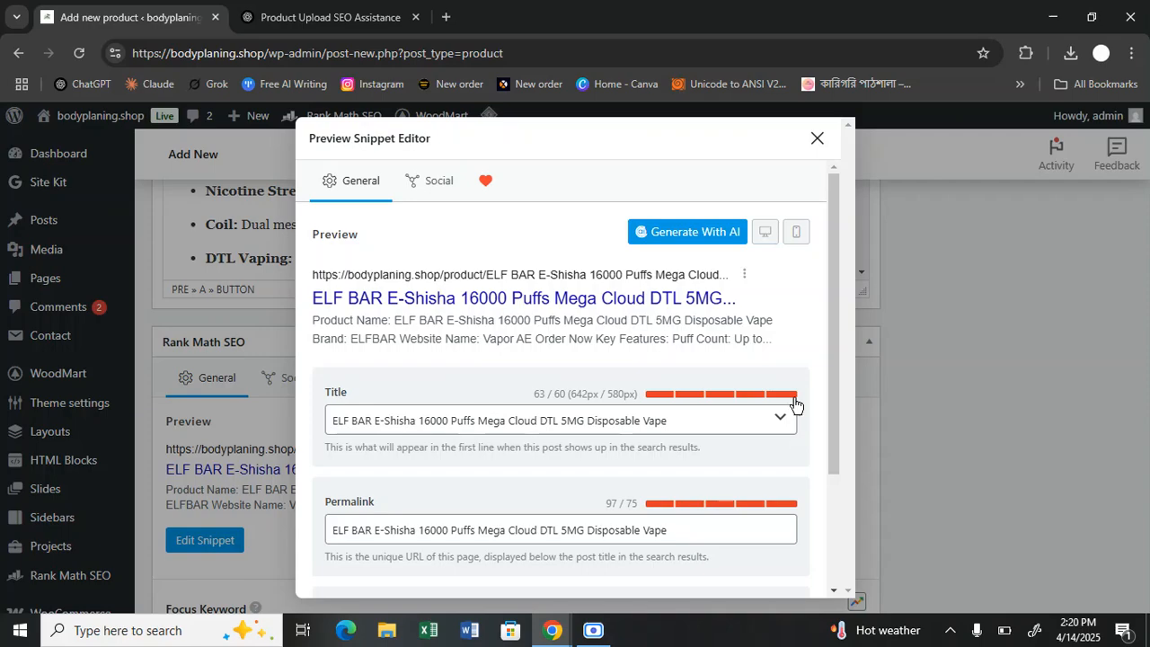
pyautogui.click(818, 141)
# Review Rank Math's general snippet, social media preview and schema in use for the product
pyautogui.click(220, 545)
pyautogui.click(498, 412)
pyautogui.click(817, 139)
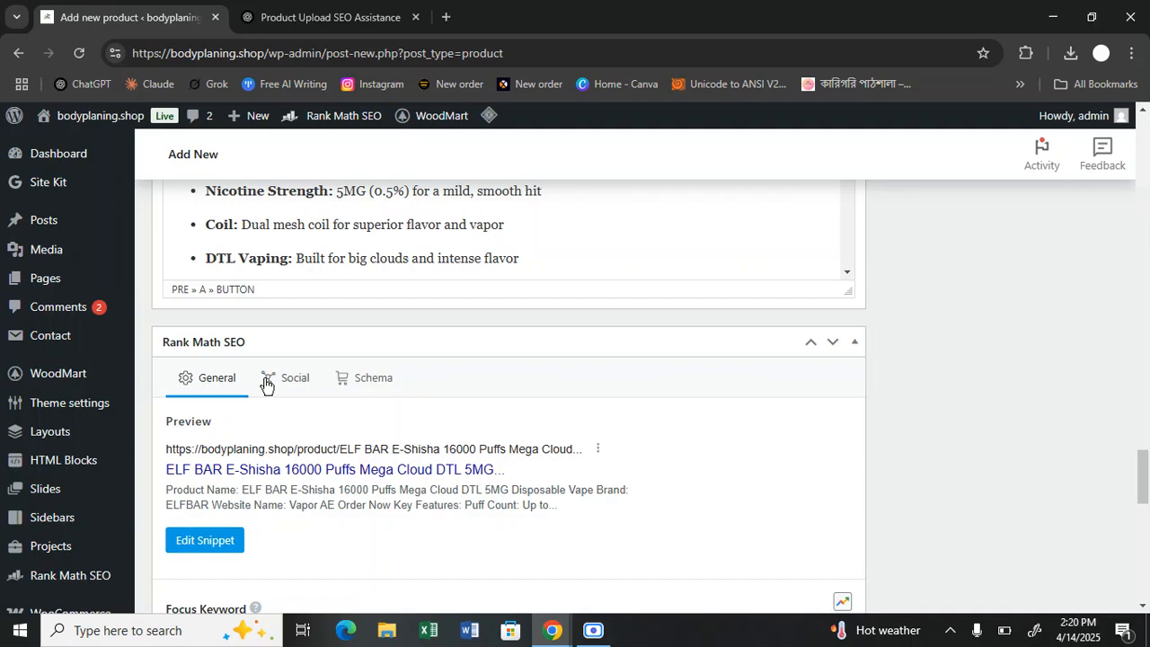
pyautogui.click(266, 381)
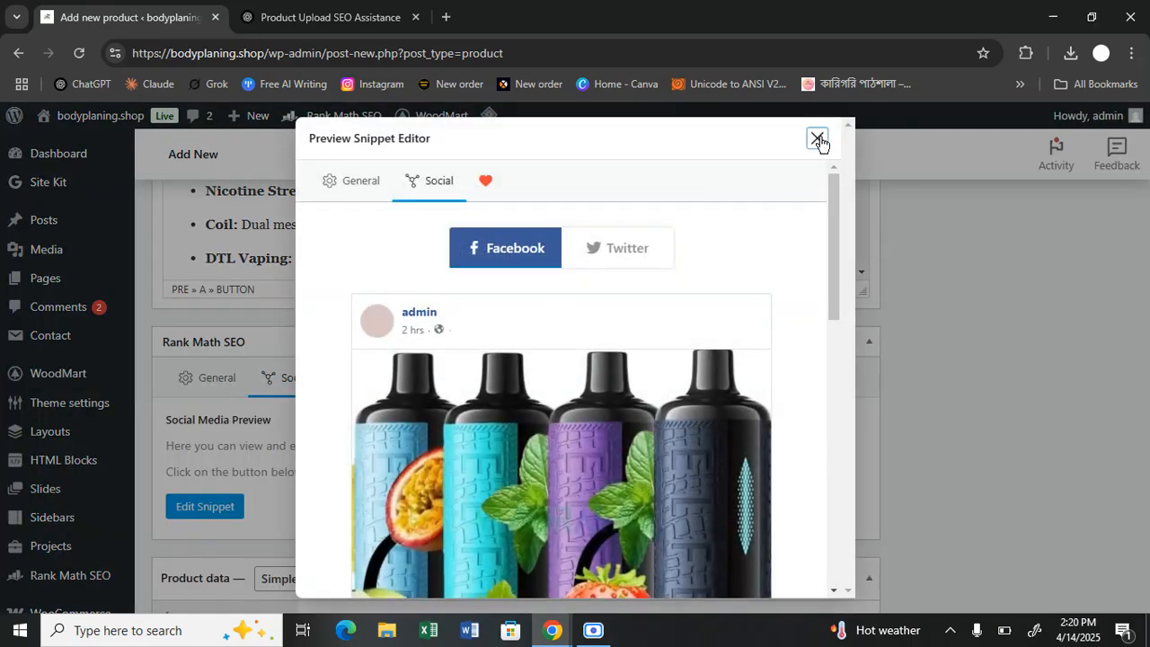
pyautogui.click(817, 139)
pyautogui.click(377, 377)
pyautogui.scroll(-1, 423, 389)
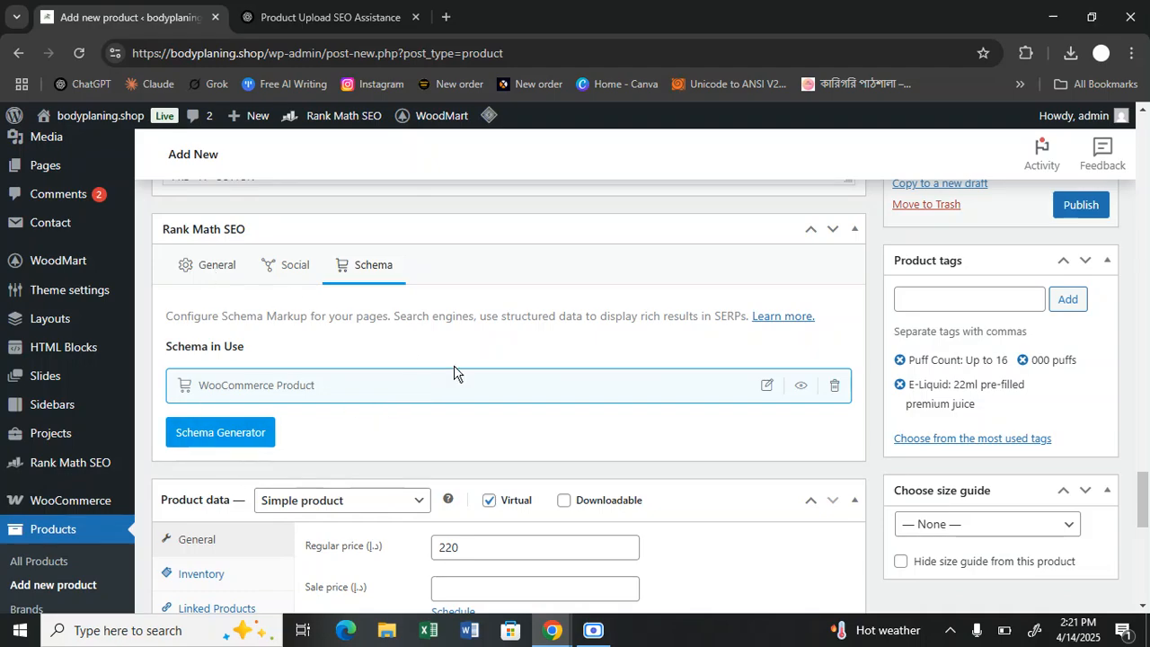
# Try marking the product as pillar content in Rank Math's general settings
pyautogui.scroll(-5, 419, 374)
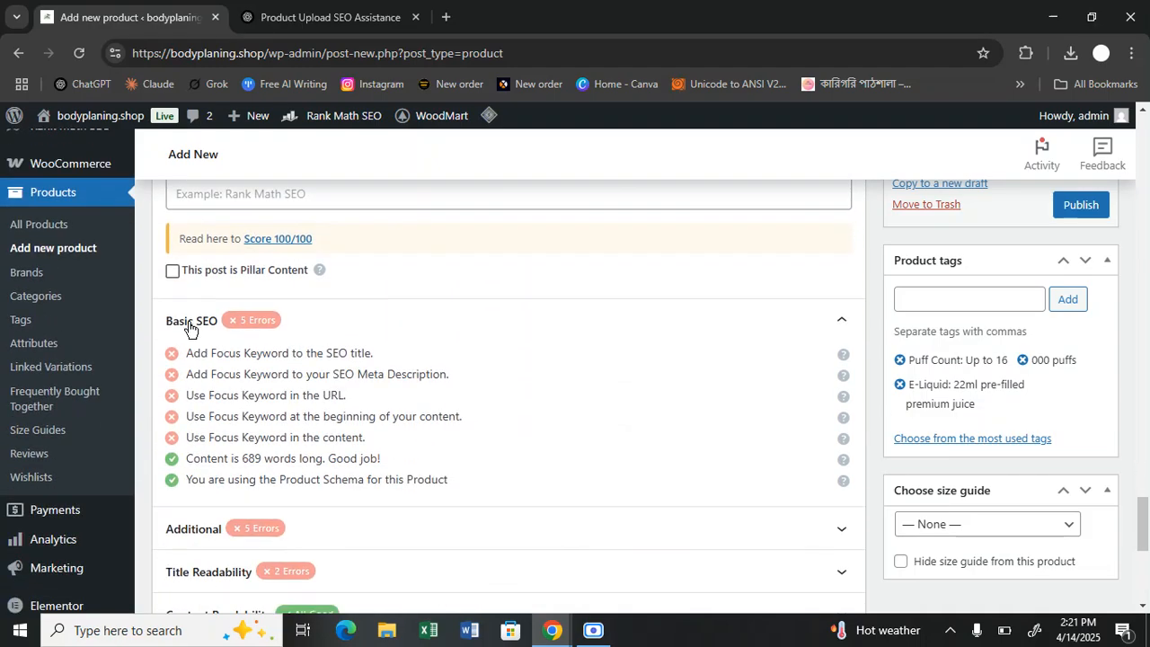
pyautogui.click(172, 273)
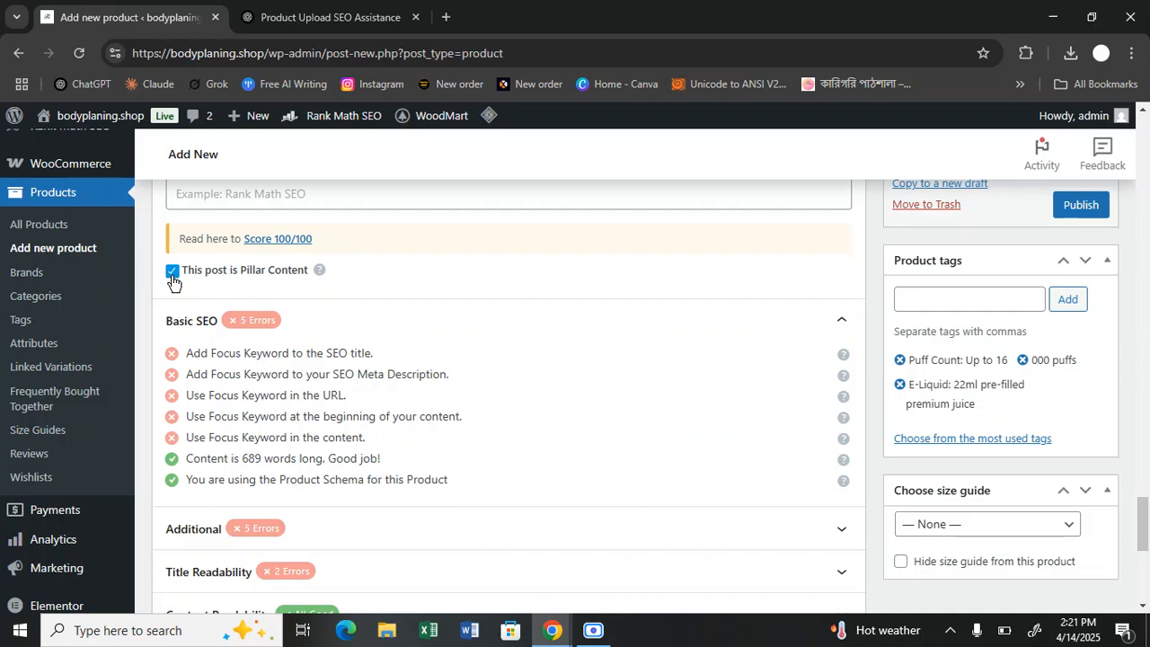
pyautogui.click(319, 273)
pyautogui.click(416, 17)
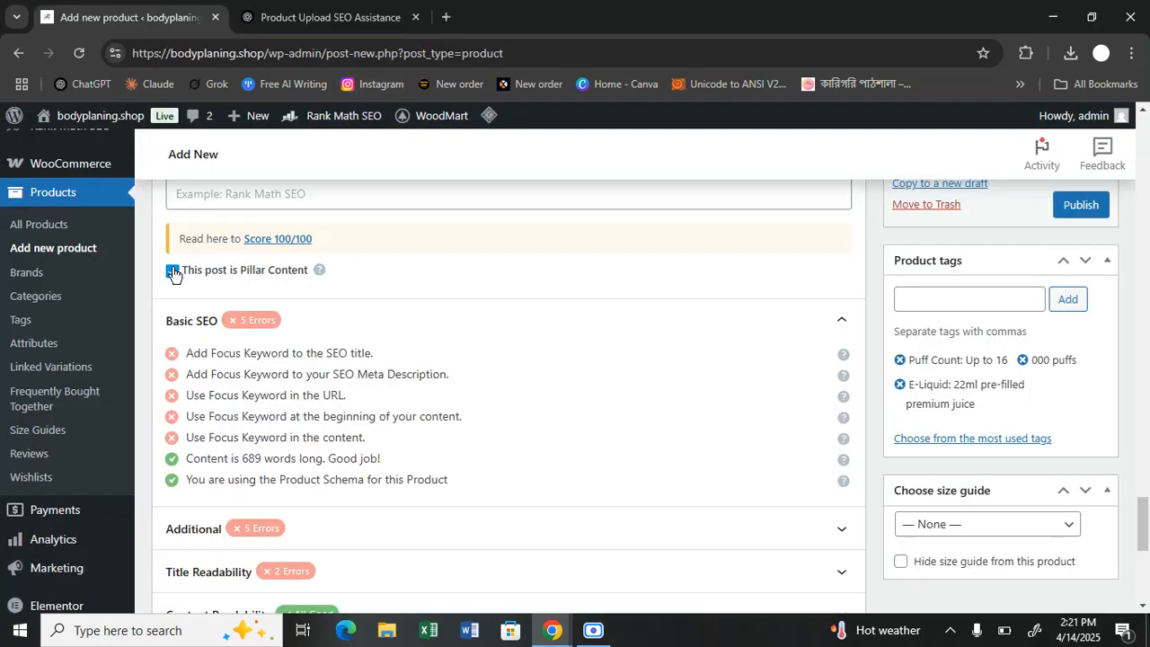
# Examine Rank Math's Basic SEO checks and expand the Additional checks
pyautogui.scroll(-1, 260, 368)
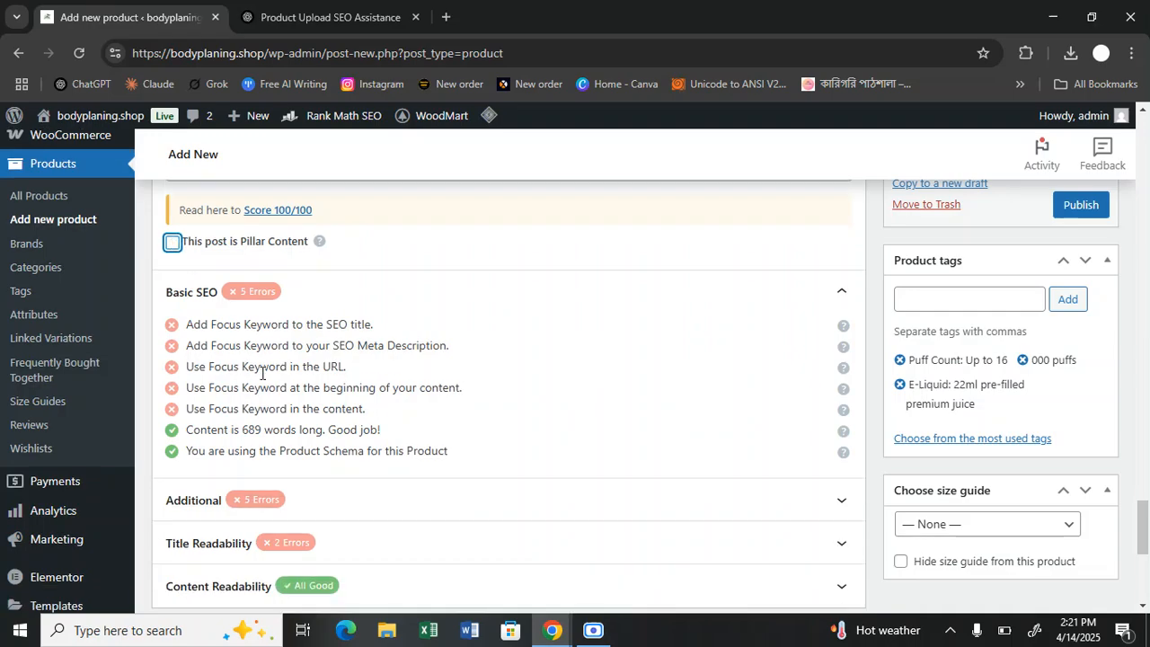
pyautogui.click(432, 431)
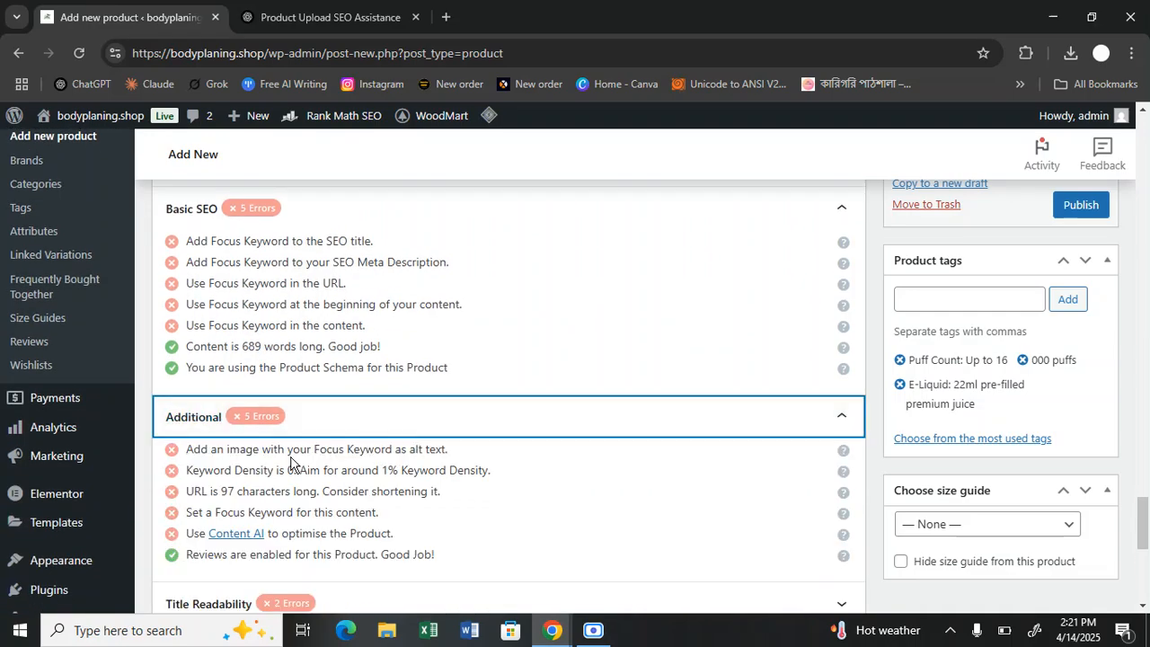
# Add an empty line in the product description between the introduction's last paragraph and the Key Features section
pyautogui.scroll(20, 849, 459)
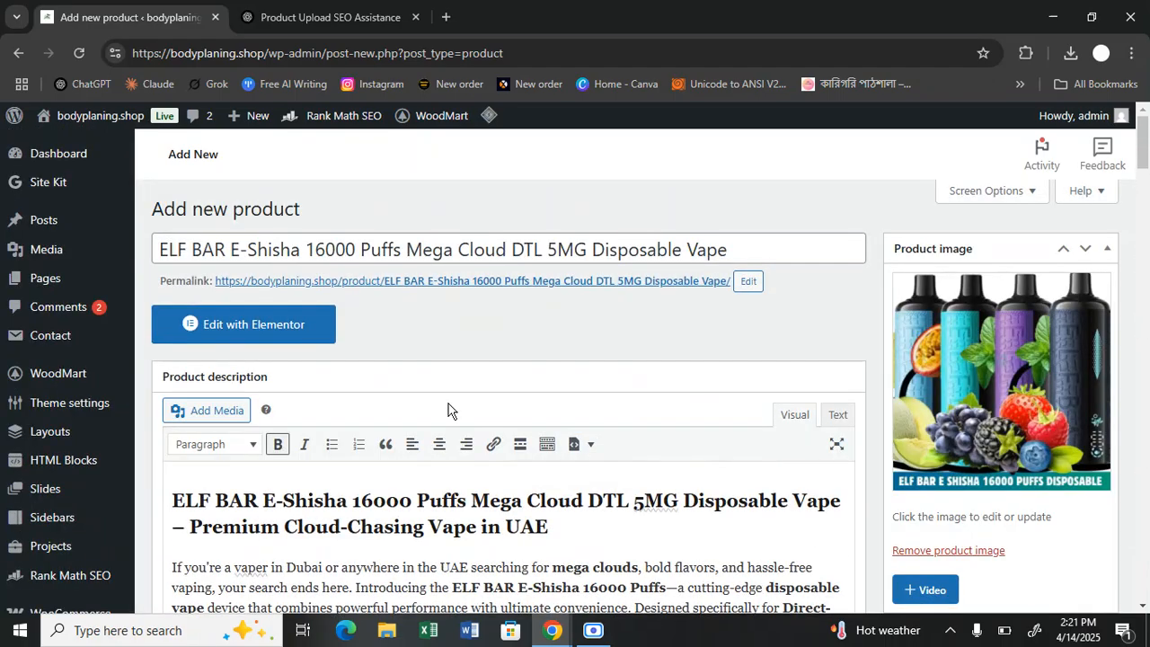
pyautogui.scroll(-3, 450, 411)
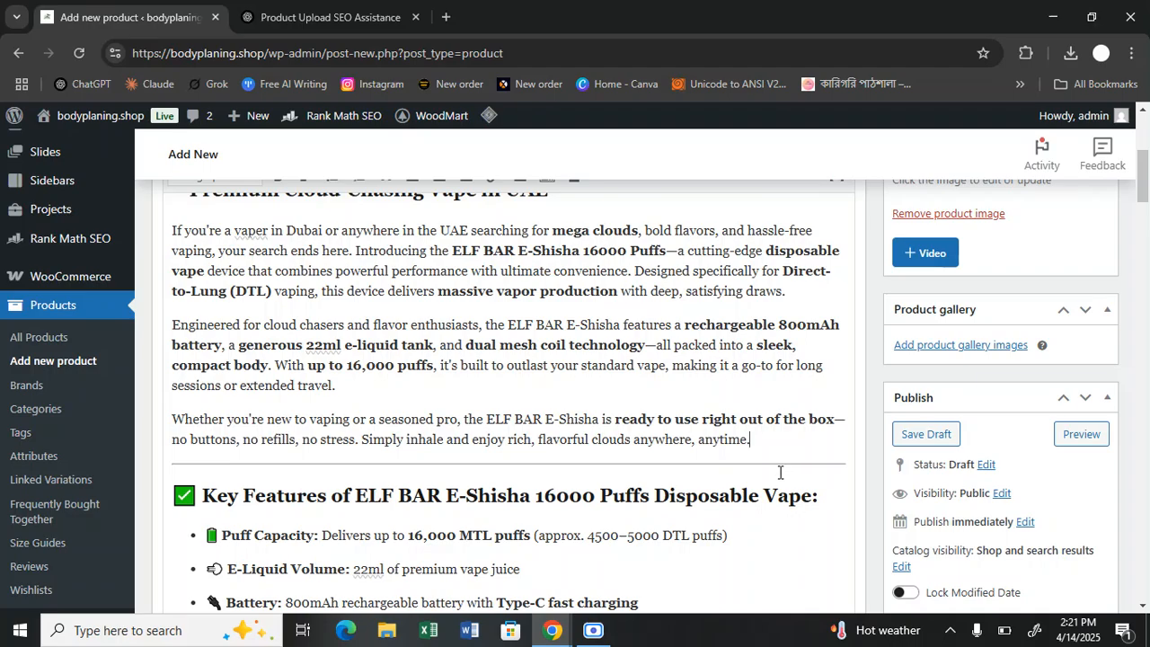
pyautogui.press('Return')
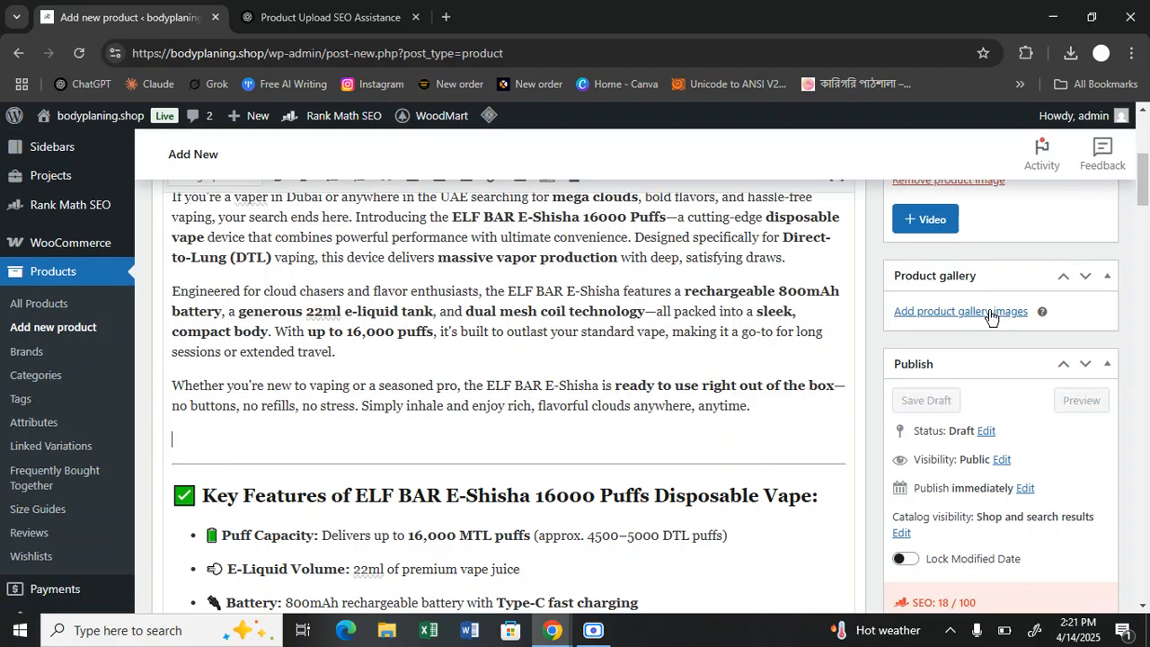
# Start a new image gallery for the product description and select the five images in the media library's first row
pyautogui.scroll(2, 989, 315)
pyautogui.click(217, 266)
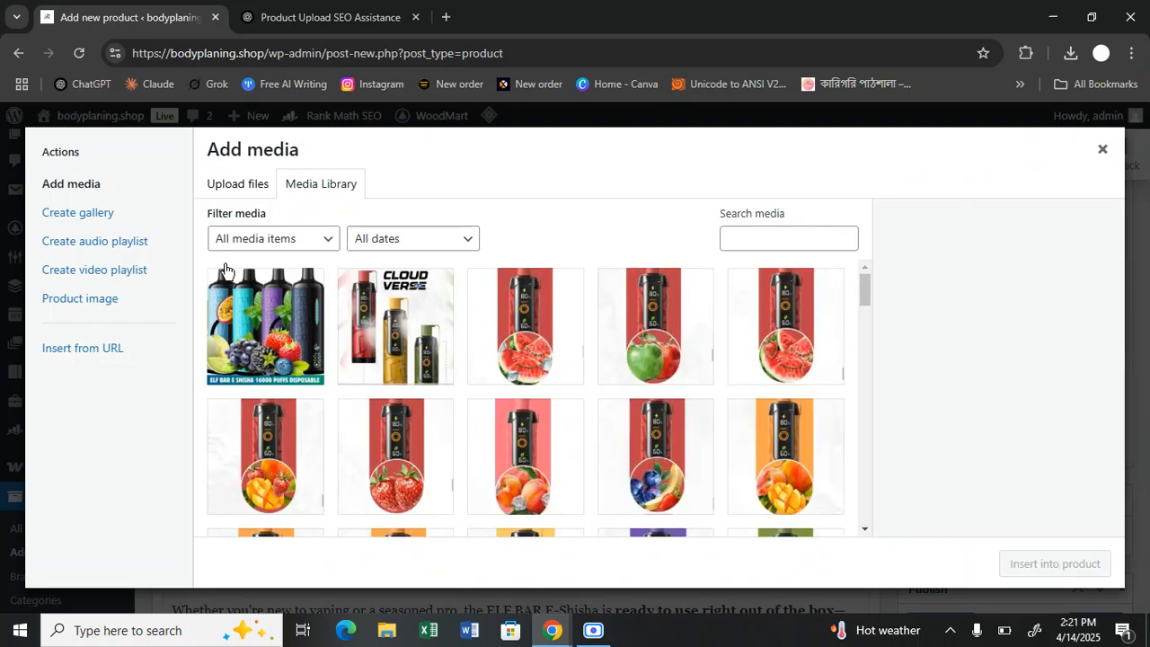
pyautogui.click(81, 212)
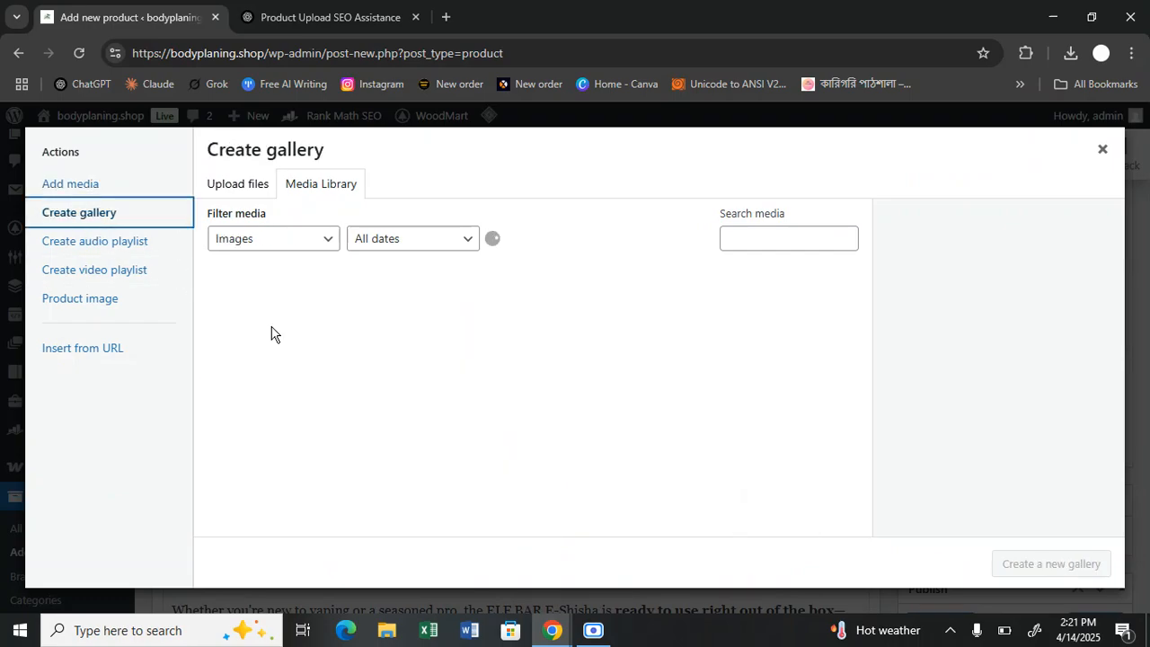
pyautogui.click(357, 338)
pyautogui.click(532, 331)
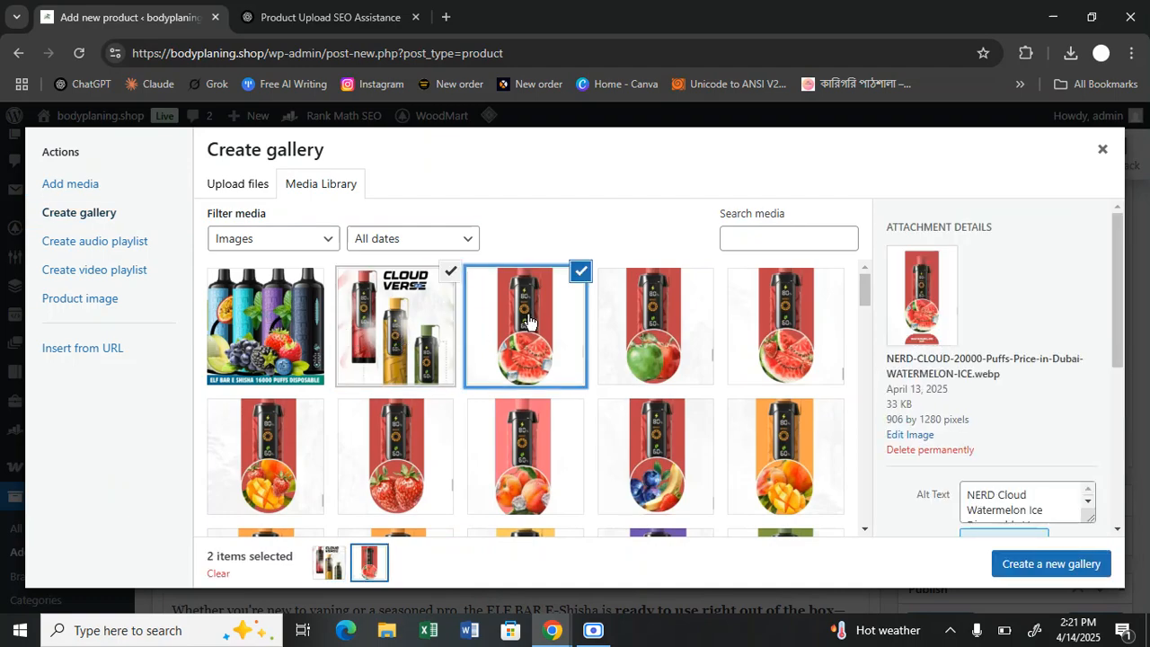
pyautogui.click(625, 333)
pyautogui.click(778, 339)
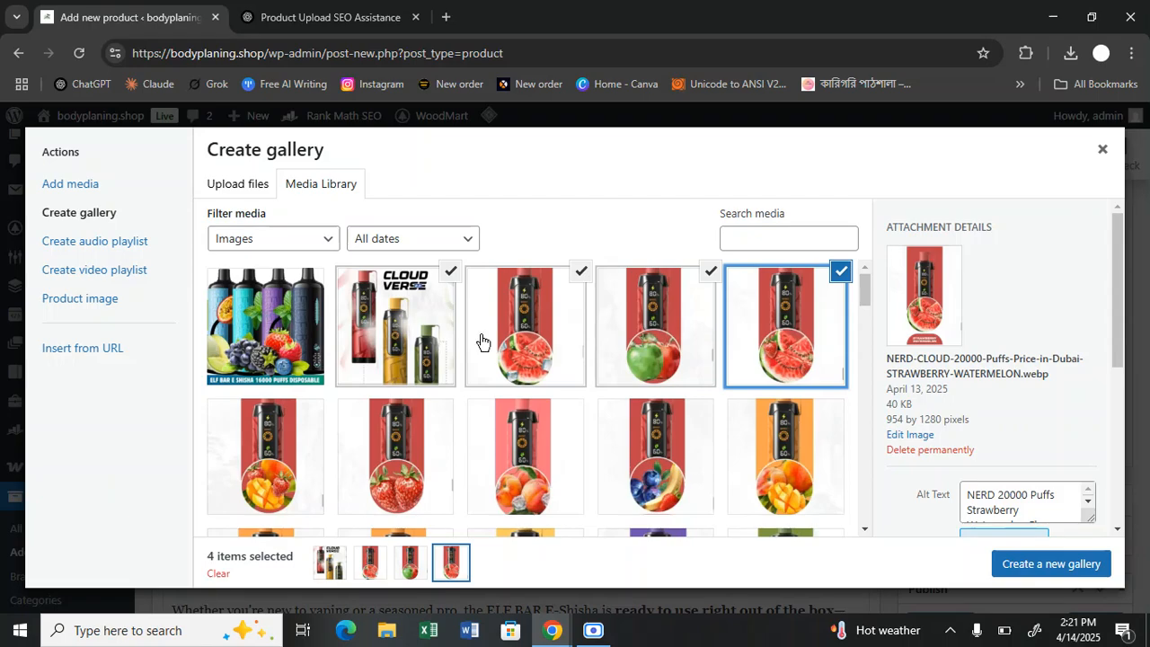
pyautogui.click(289, 328)
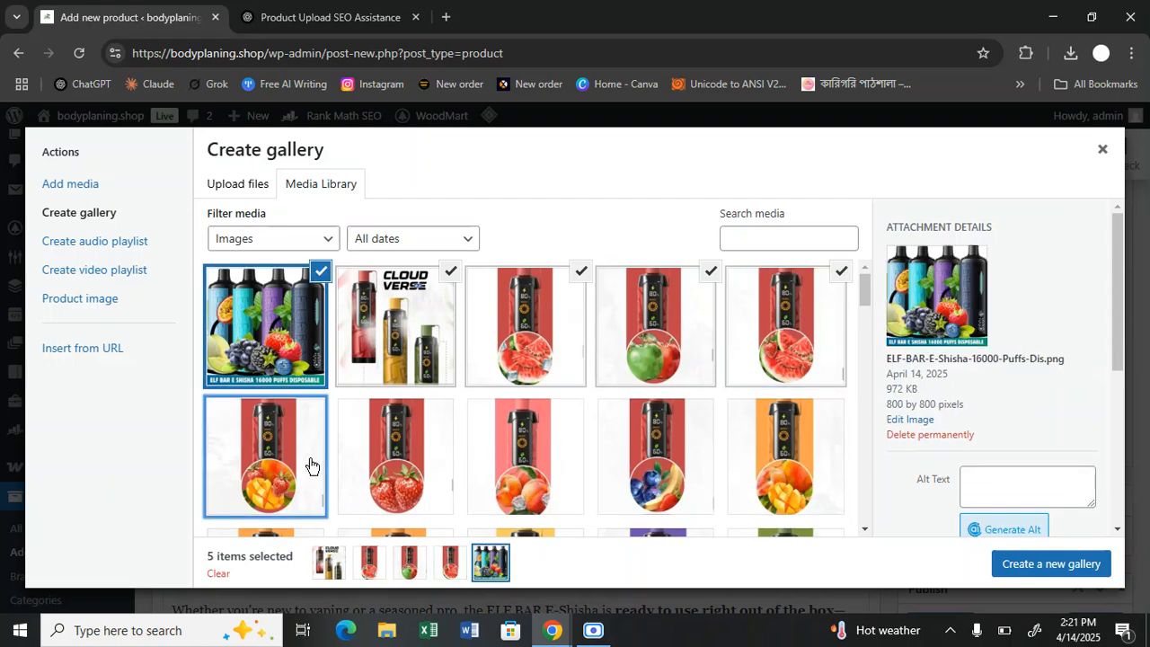
# Add the five images of the library's second row to the selection, create the gallery and insert it into the description
pyautogui.click(310, 465)
pyautogui.click(448, 456)
pyautogui.click(566, 456)
pyautogui.click(669, 457)
pyautogui.click(788, 452)
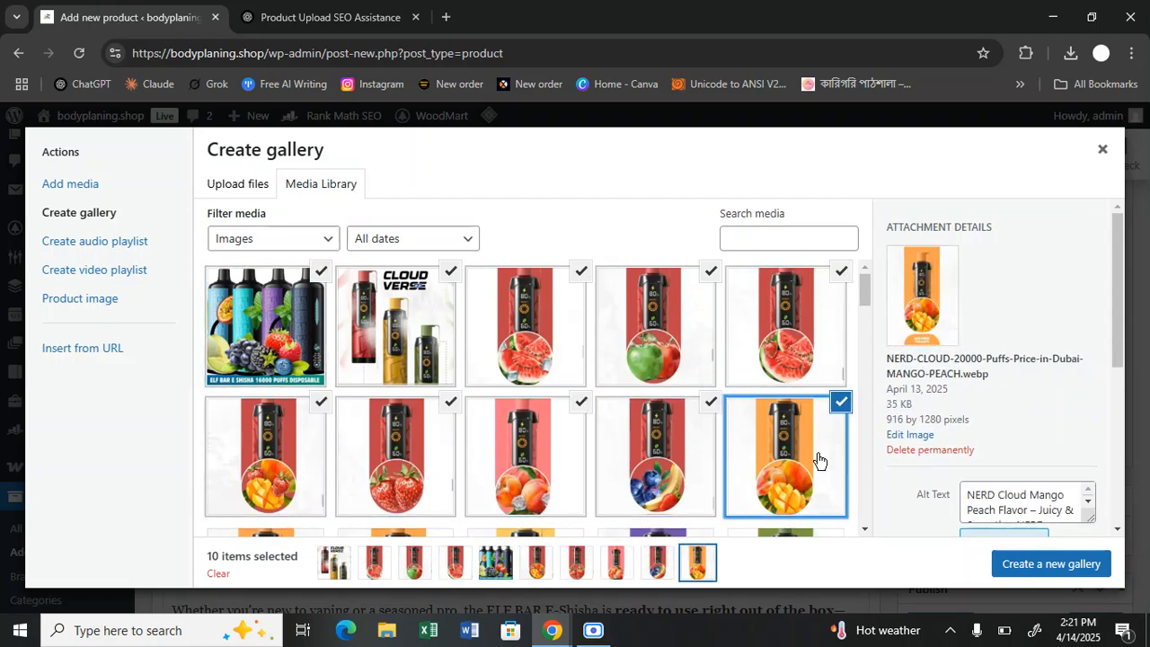
pyautogui.click(1052, 563)
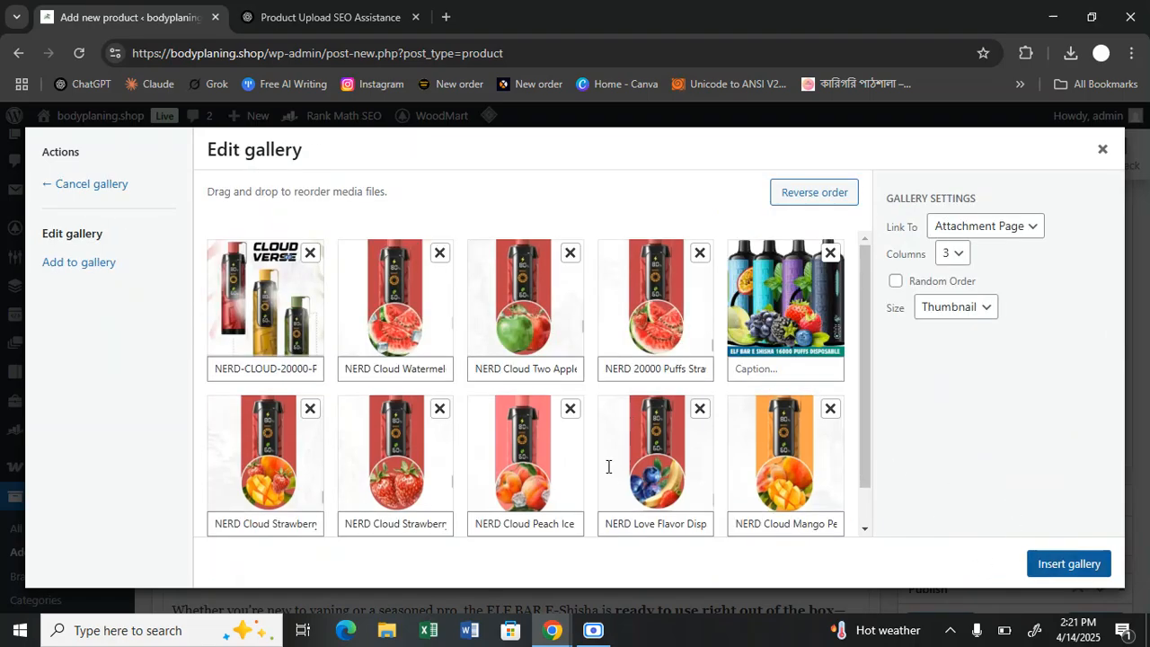
pyautogui.press('Escape')
pyautogui.scroll(-5, 418, 353)
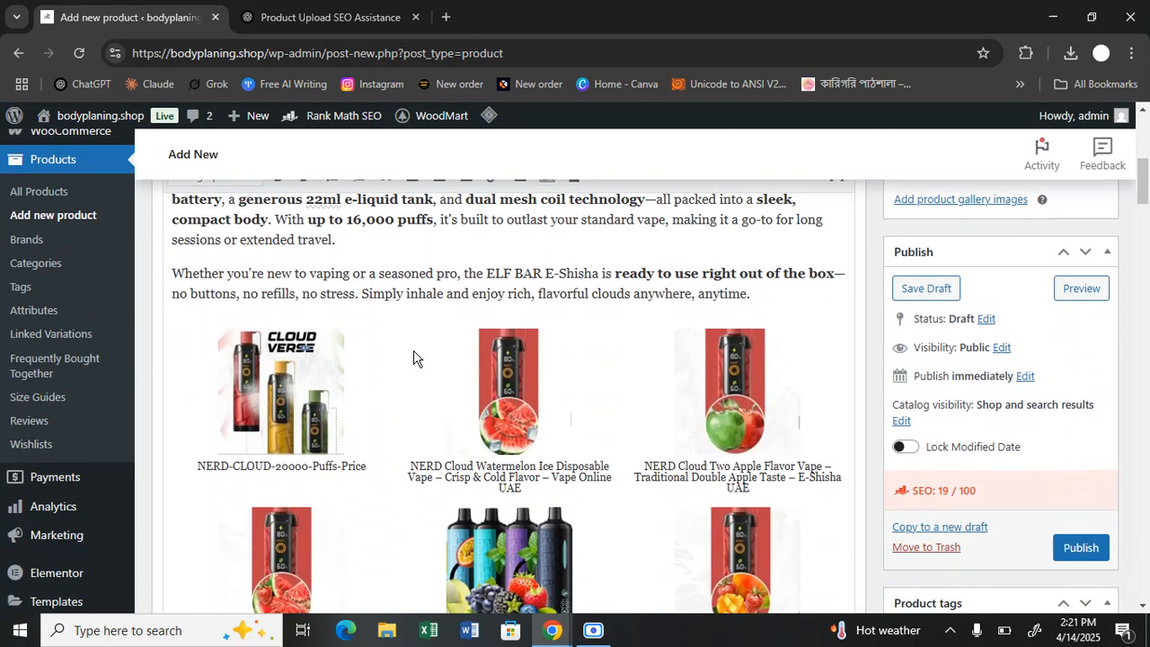
# Remove the NERD Cloud Mango Peach image from the description's gallery and update the gallery
pyautogui.scroll(-4, 648, 404)
pyautogui.scroll(-1, 493, 396)
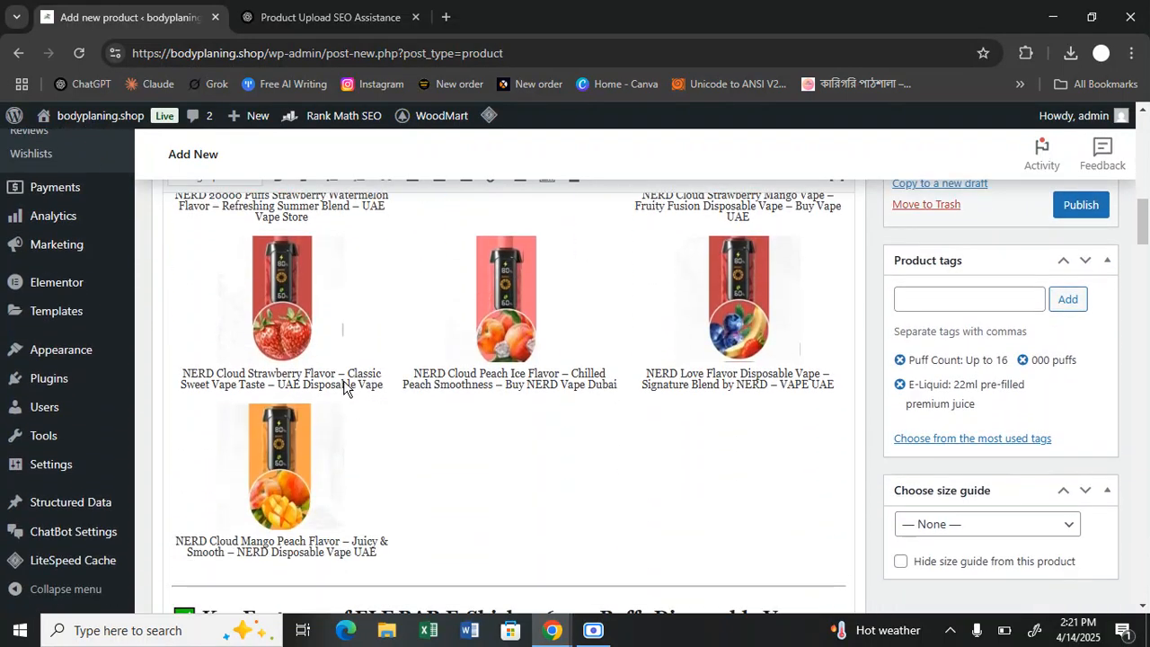
pyautogui.click(320, 456)
pyautogui.click(496, 216)
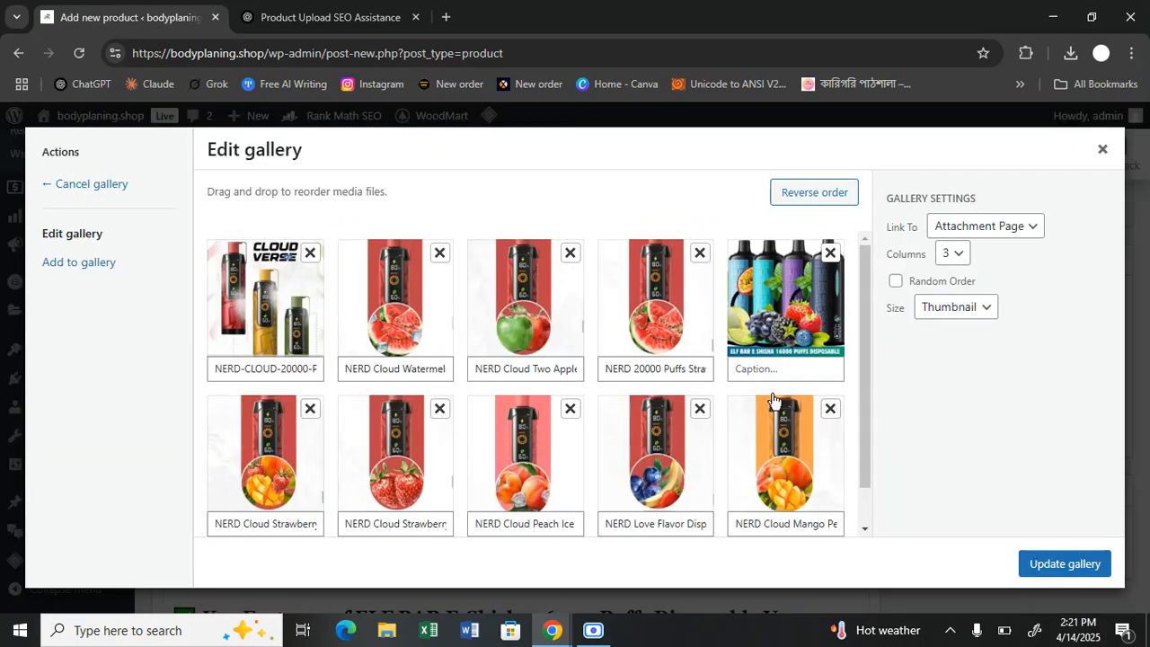
pyautogui.scroll(-1, 845, 414)
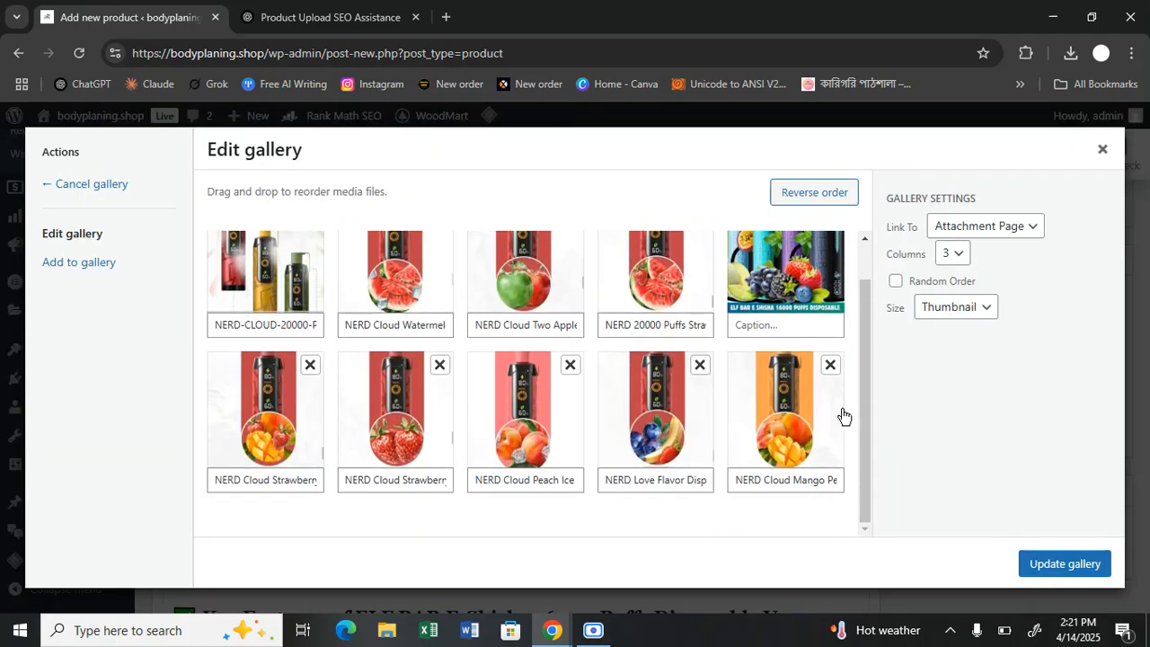
pyautogui.click(832, 365)
pyautogui.click(1066, 562)
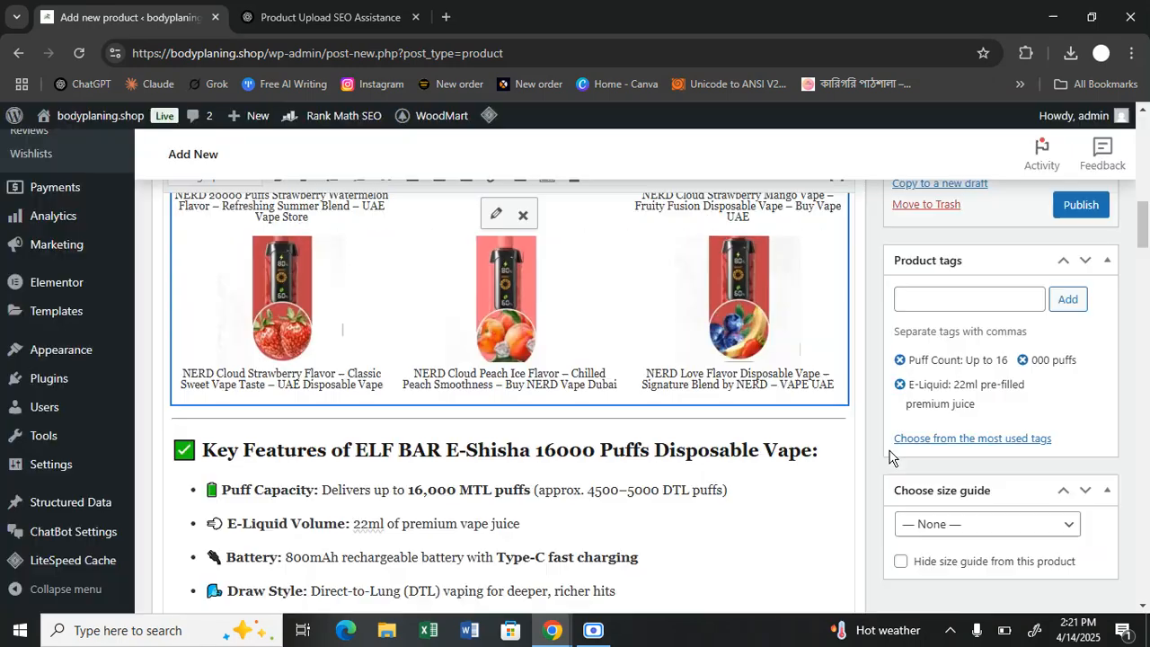
# Add the product tag "ELF BAR E-Shisha 16000 Puffs Mega Cloud DTL 5MG Disposable Vape"
pyautogui.scroll(4, 673, 403)
pyautogui.scroll(-4, 673, 404)
pyautogui.scroll(-2, 662, 416)
pyautogui.scroll(5, 653, 425)
pyautogui.scroll(8, 653, 424)
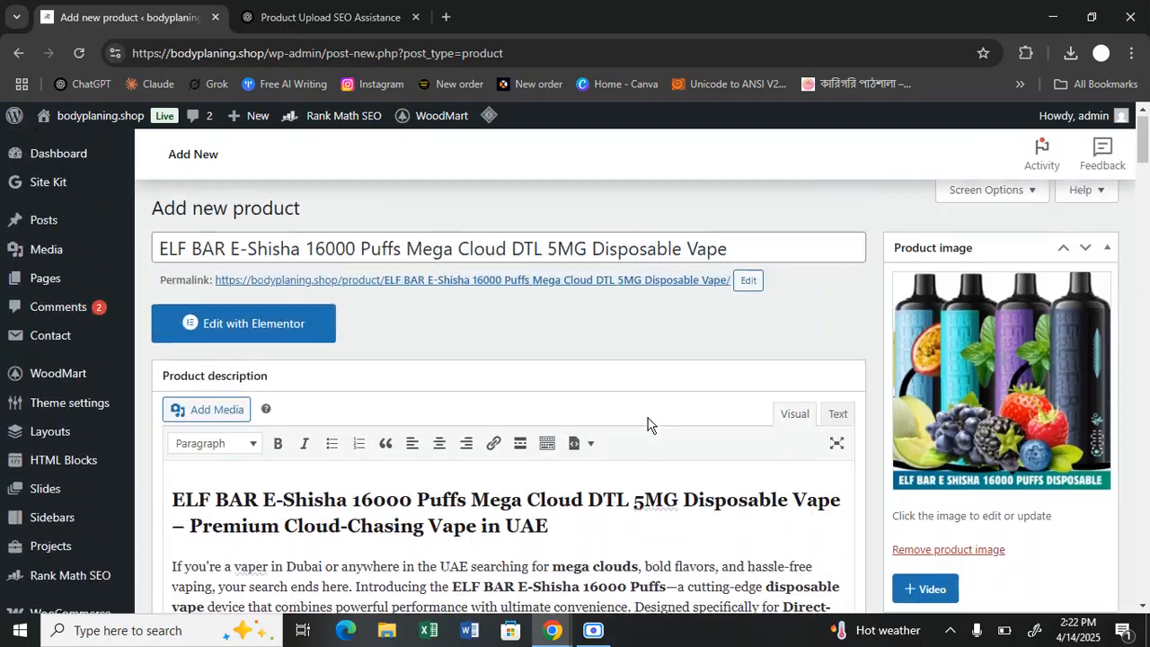
pyautogui.scroll(-9, 1023, 340)
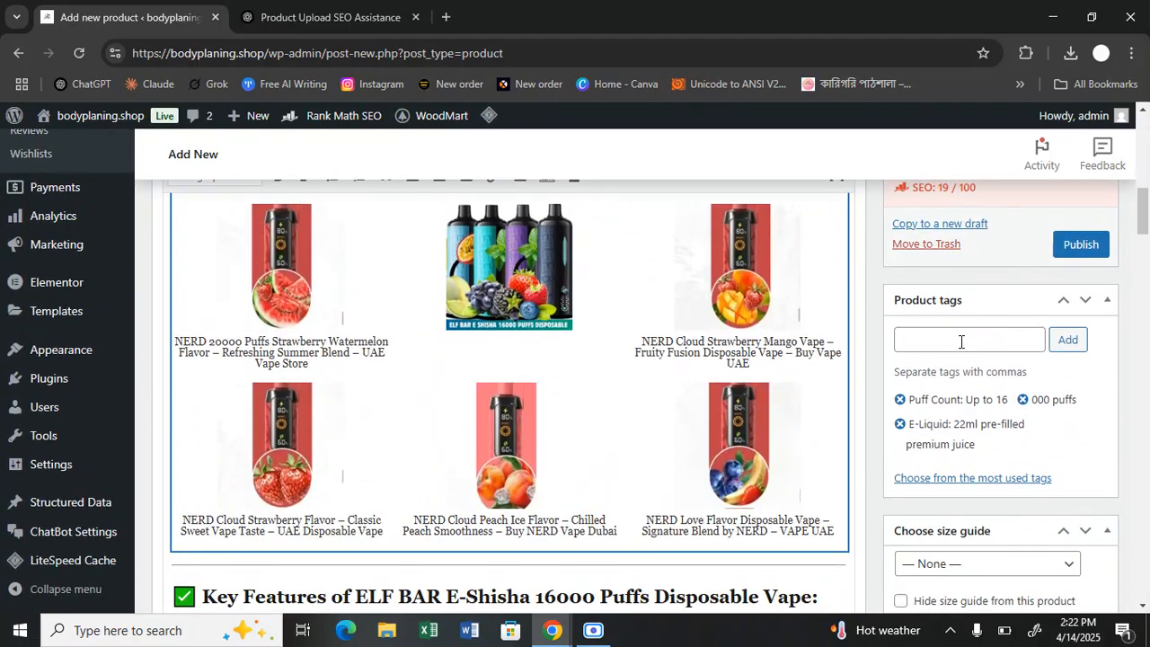
pyautogui.click(901, 344)
pyautogui.write('ELF BAR E-Shisha 16000 Puffs Mega Cloud DTL 5MG Disposable Vape')
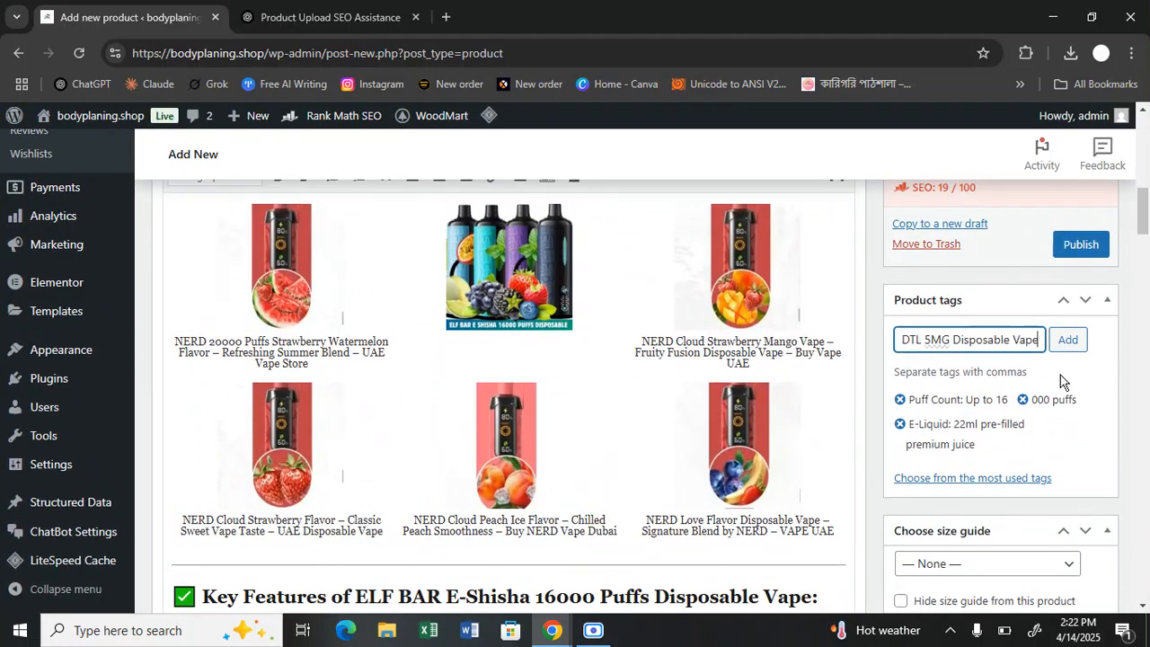
pyautogui.click(1069, 340)
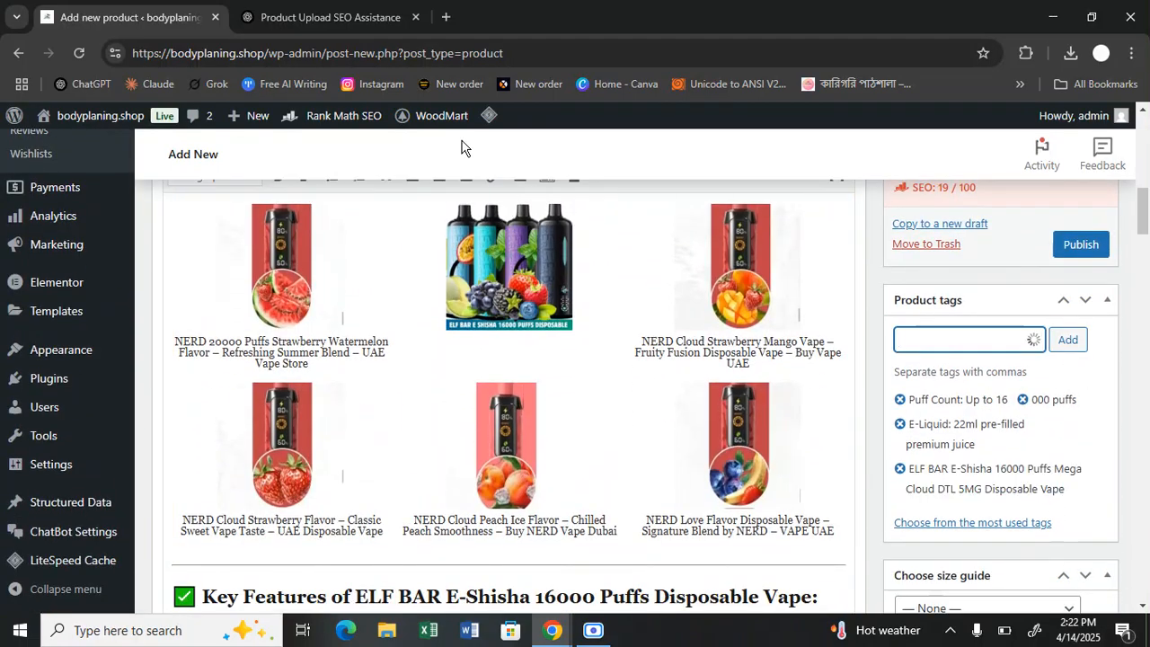
# Switch to the ChatGPT conversation and send the prompt "give me some tags with coma"
pyautogui.click(302, 11)
pyautogui.scroll(-15, 396, 307)
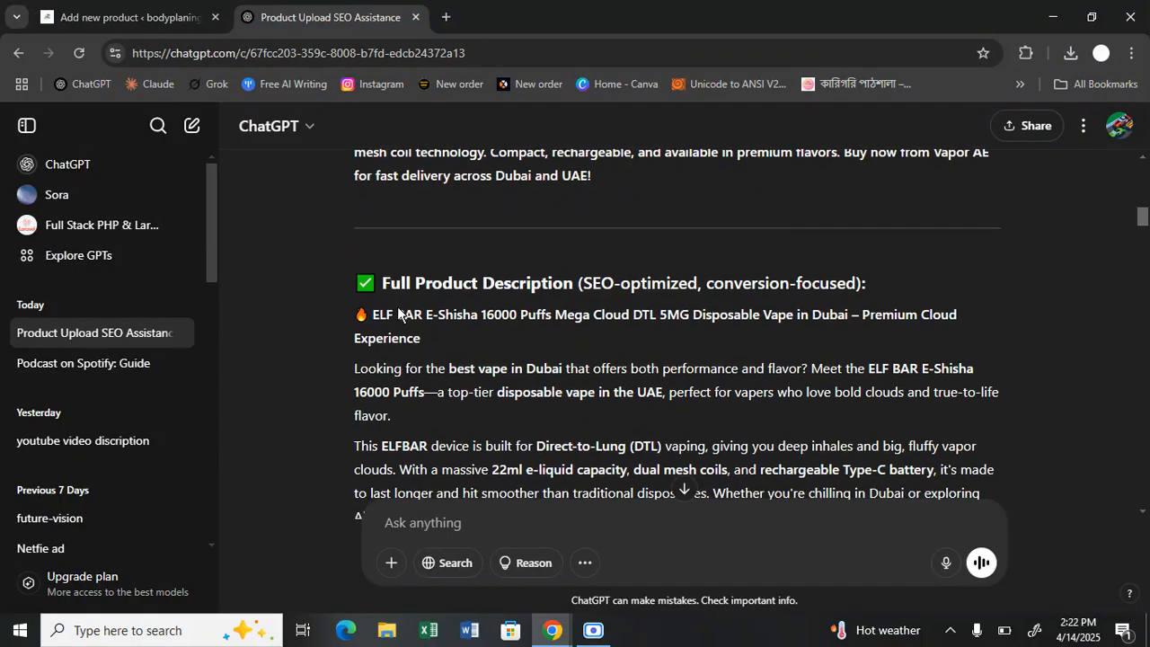
pyautogui.scroll(-15, 398, 312)
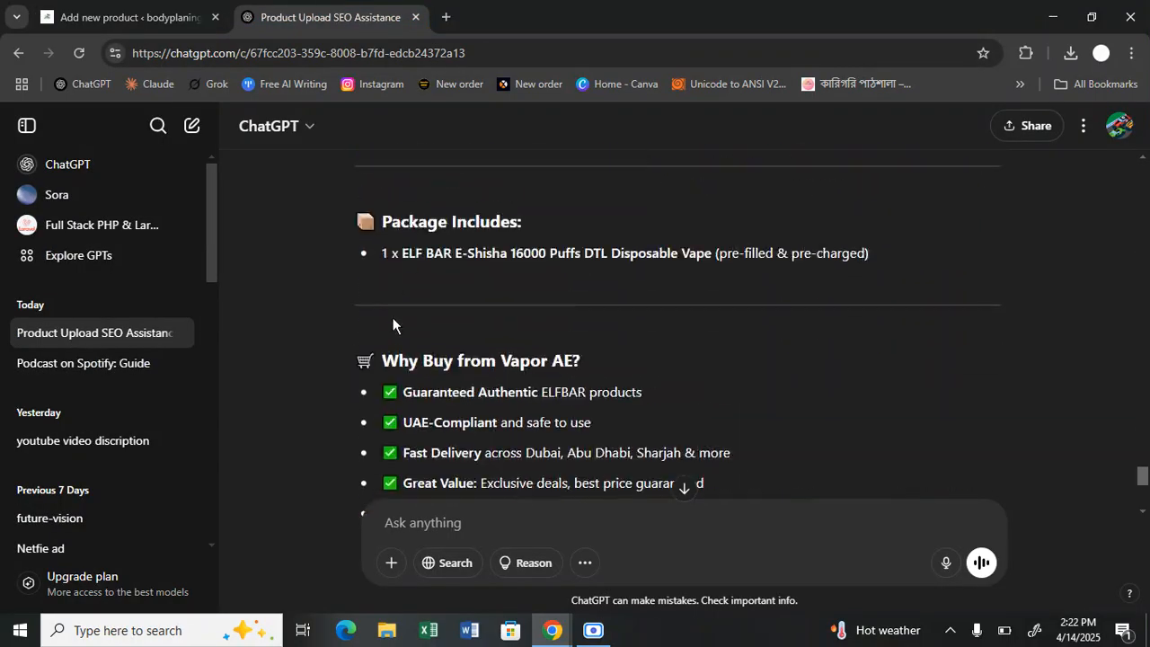
pyautogui.click(440, 520)
pyautogui.write('give me some tags with coma')
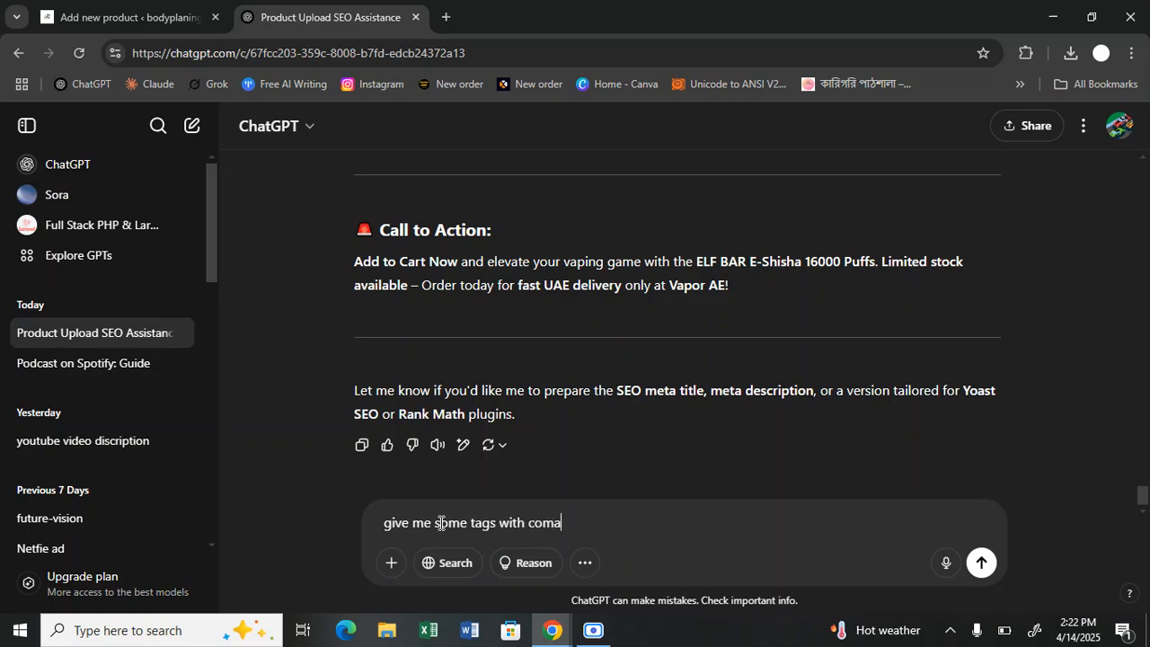
pyautogui.press('Return')
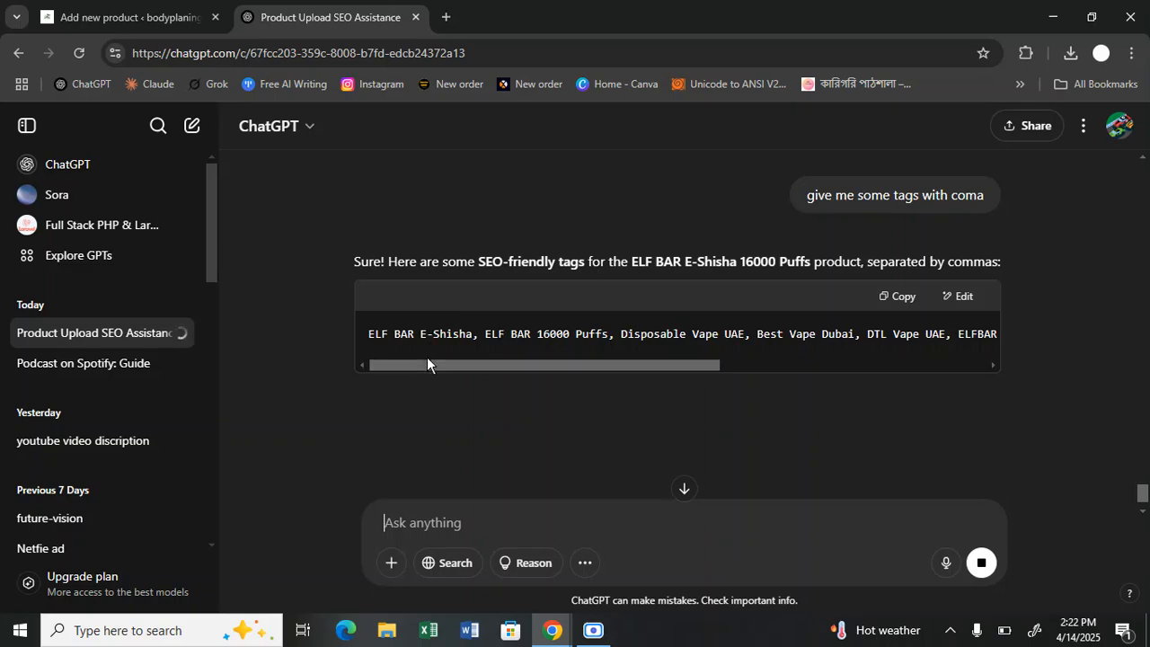
# Copy ChatGPT's comma-separated tag list and add it to the product tags in WordPress
pyautogui.click(895, 297)
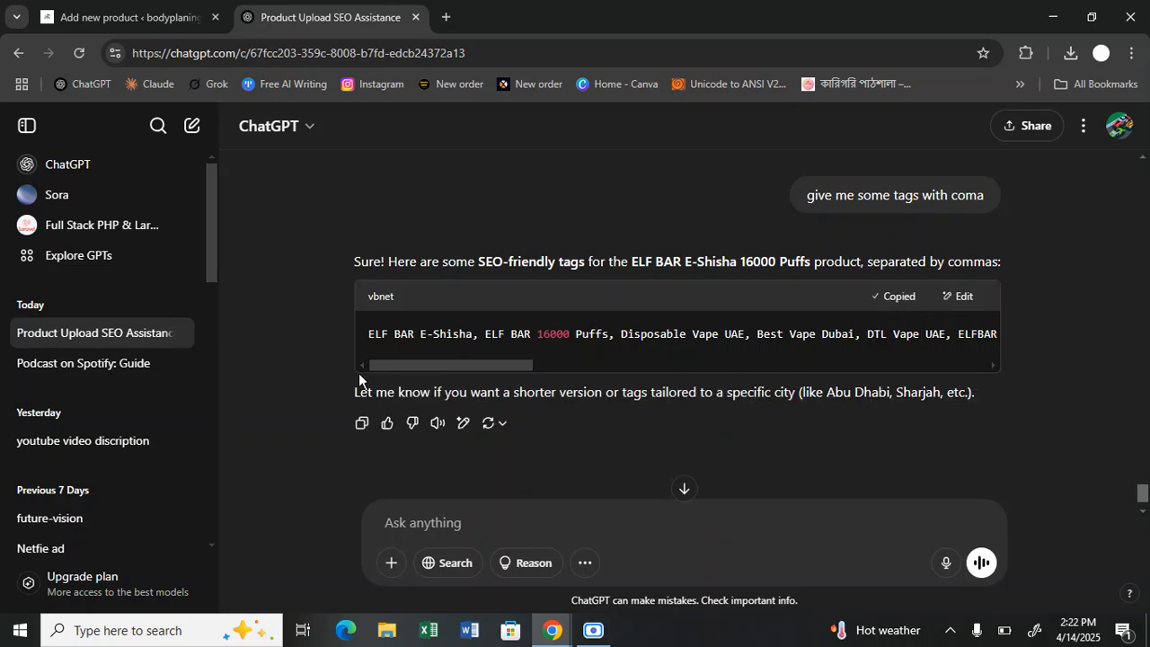
pyautogui.click(144, 9)
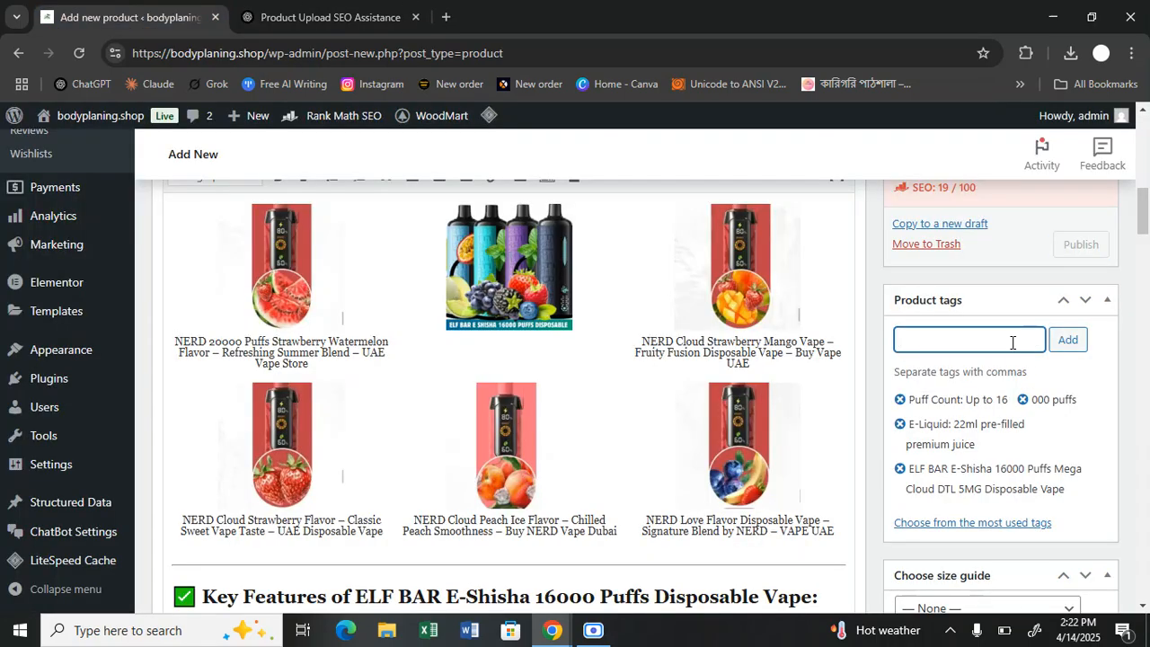
pyautogui.hotkey('ctrl', 'v')
pyautogui.click(1068, 341)
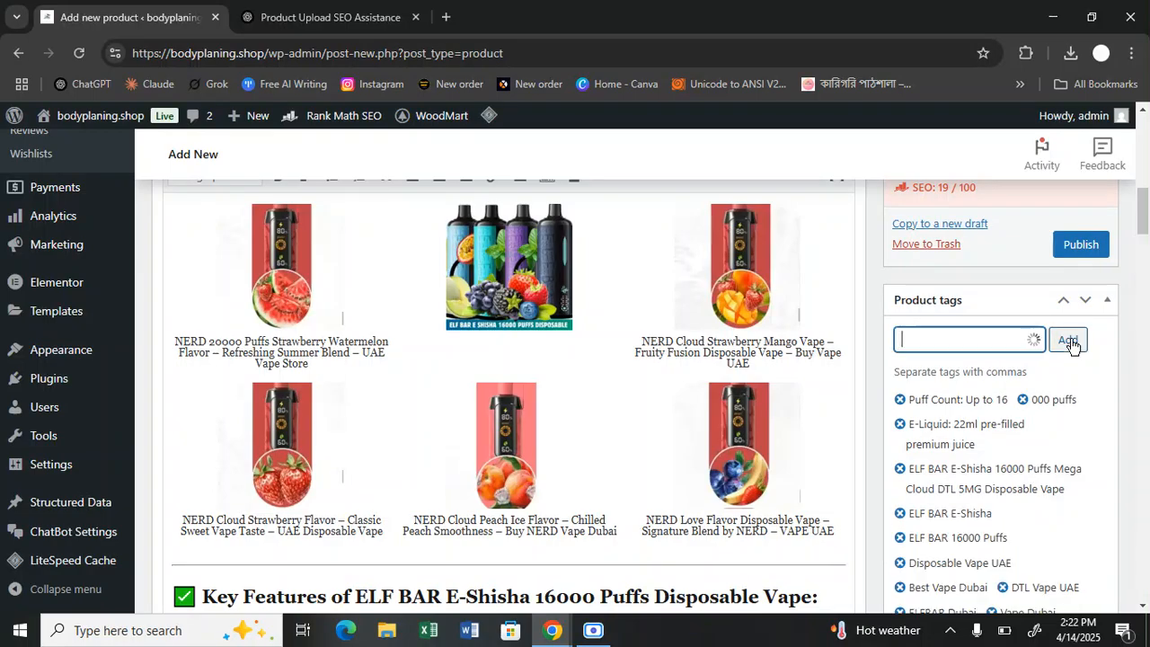
# Review the Linked Products upsell field and the Frequently Bought Together bundle selector in the product data, then return to General
pyautogui.scroll(-3, 1048, 342)
pyautogui.scroll(-5, 989, 414)
pyautogui.scroll(-10, 952, 445)
pyautogui.scroll(-10, 697, 422)
pyautogui.scroll(1, 230, 360)
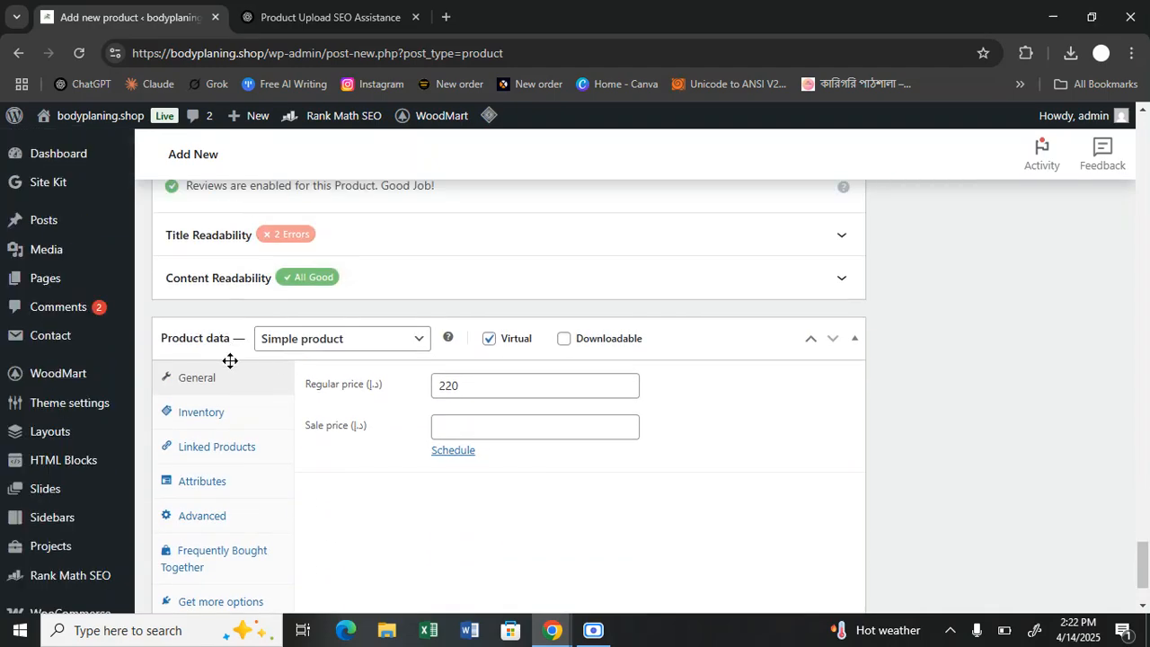
pyautogui.click(238, 447)
pyautogui.click(493, 406)
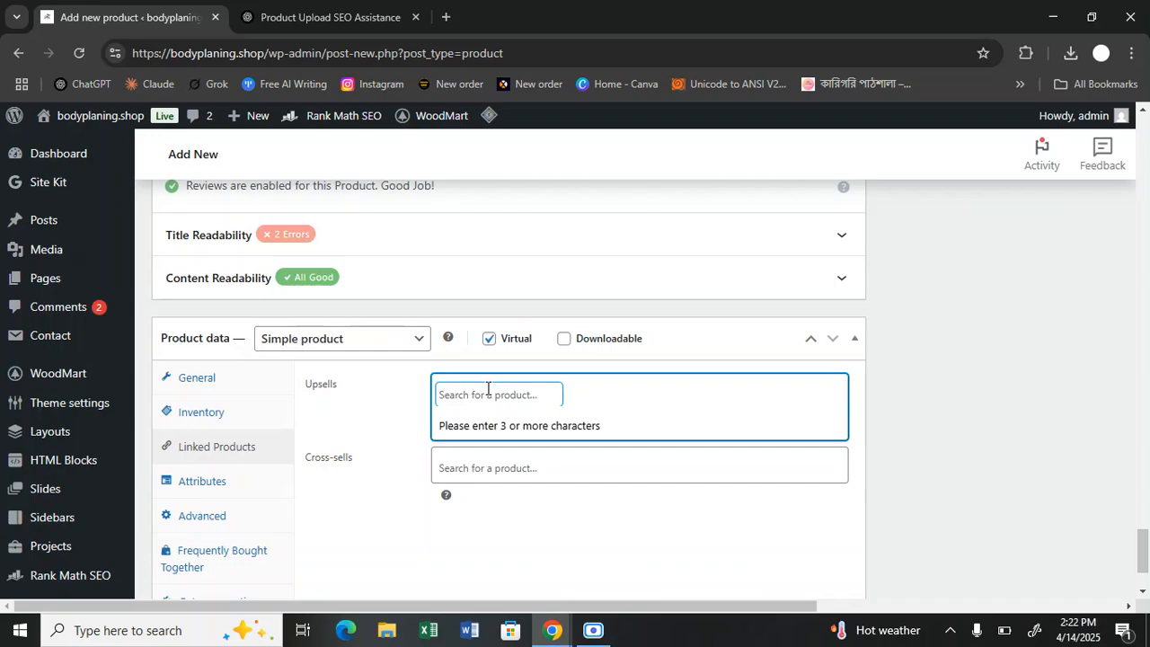
pyautogui.click(344, 395)
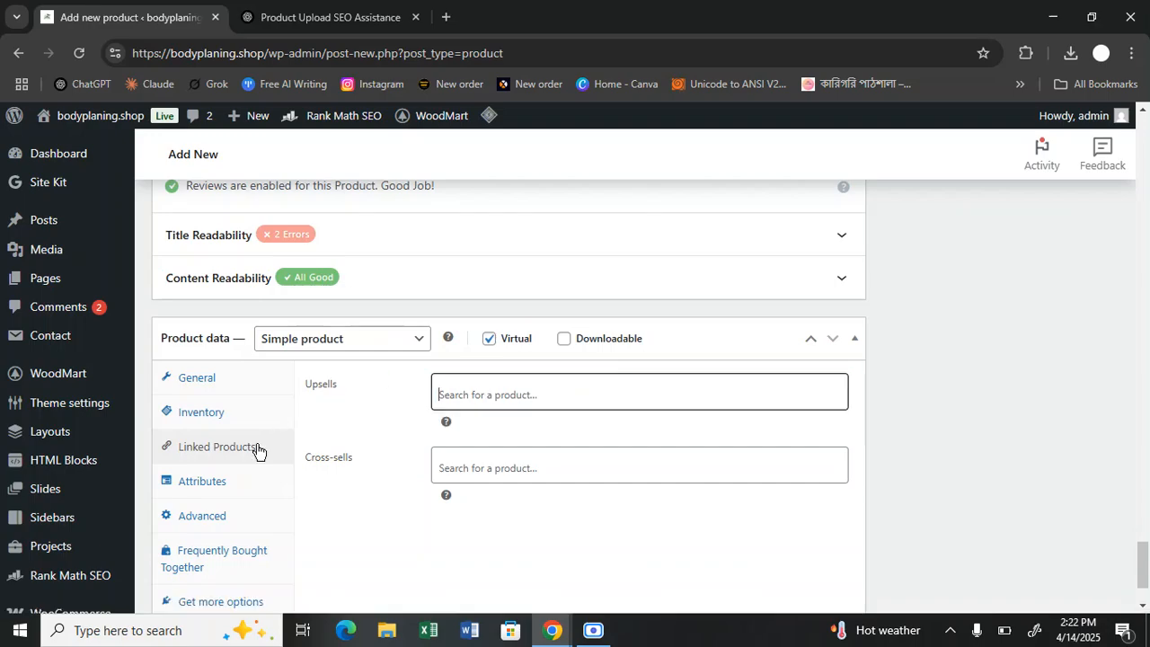
pyautogui.click(224, 552)
pyautogui.click(526, 451)
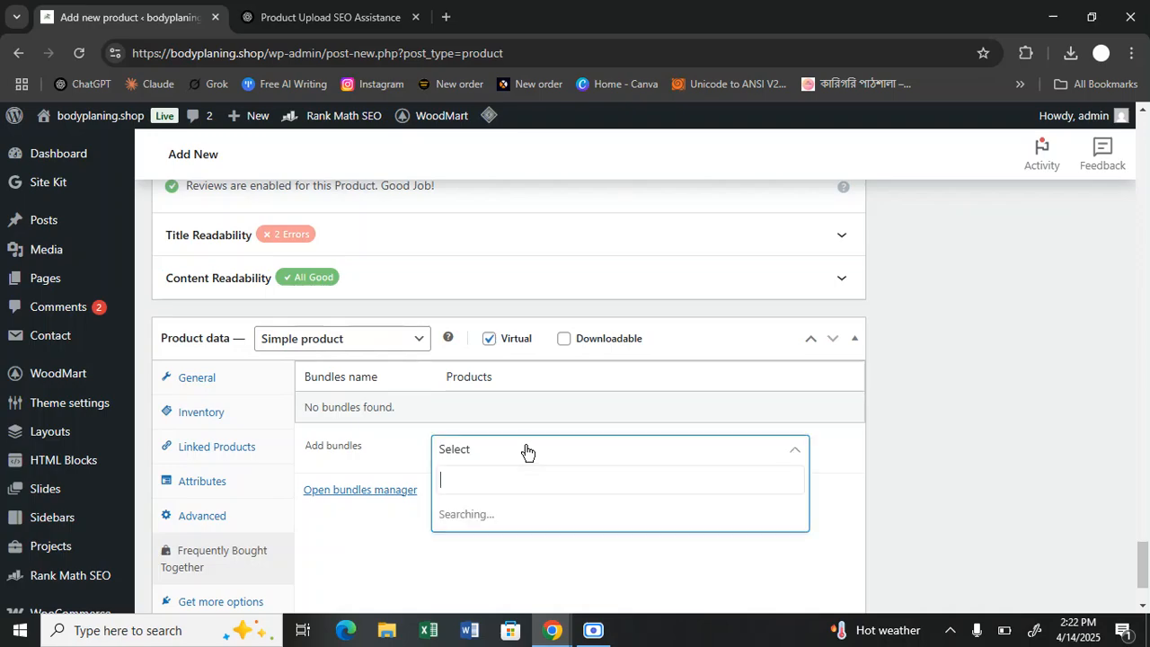
pyautogui.click(290, 406)
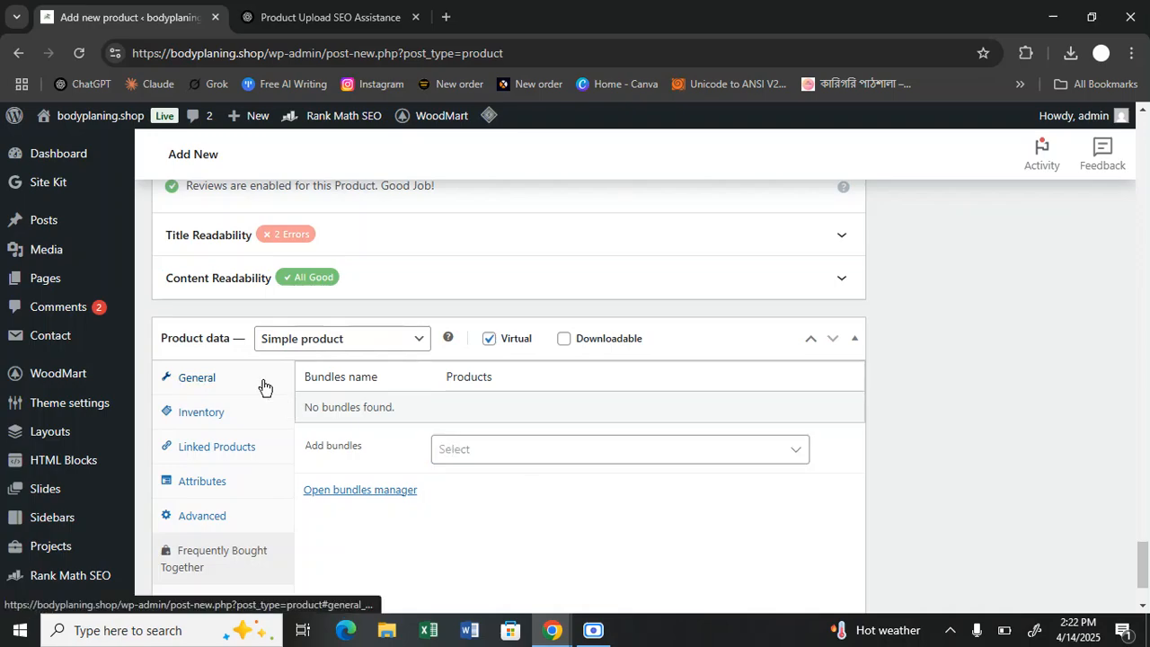
pyautogui.click(264, 386)
# Add the image NERD-CLOUD-20000-Puffs-Price.webp from the media library to the product gallery
pyautogui.scroll(20, 822, 439)
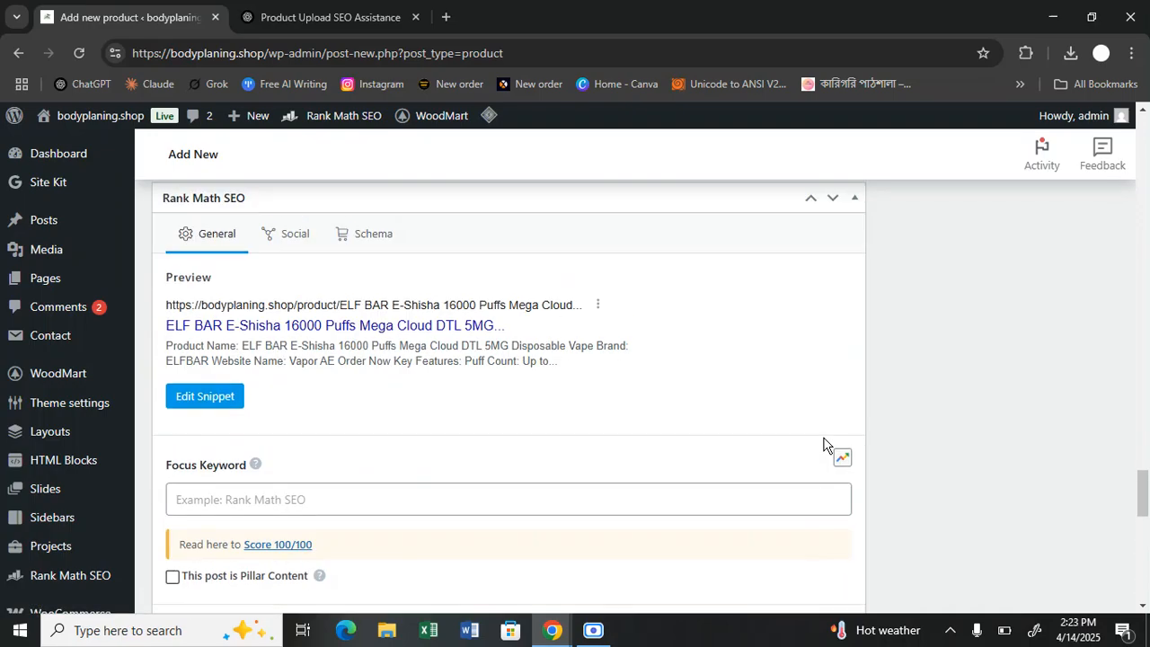
pyautogui.scroll(15, 824, 440)
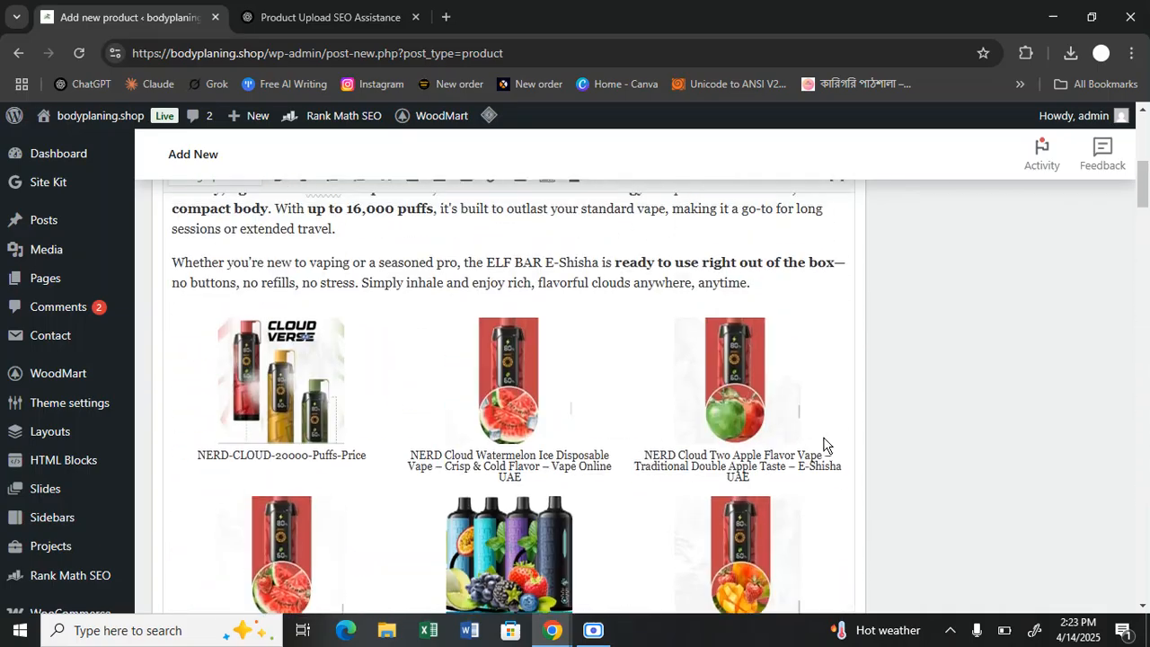
pyautogui.scroll(-2, 1016, 516)
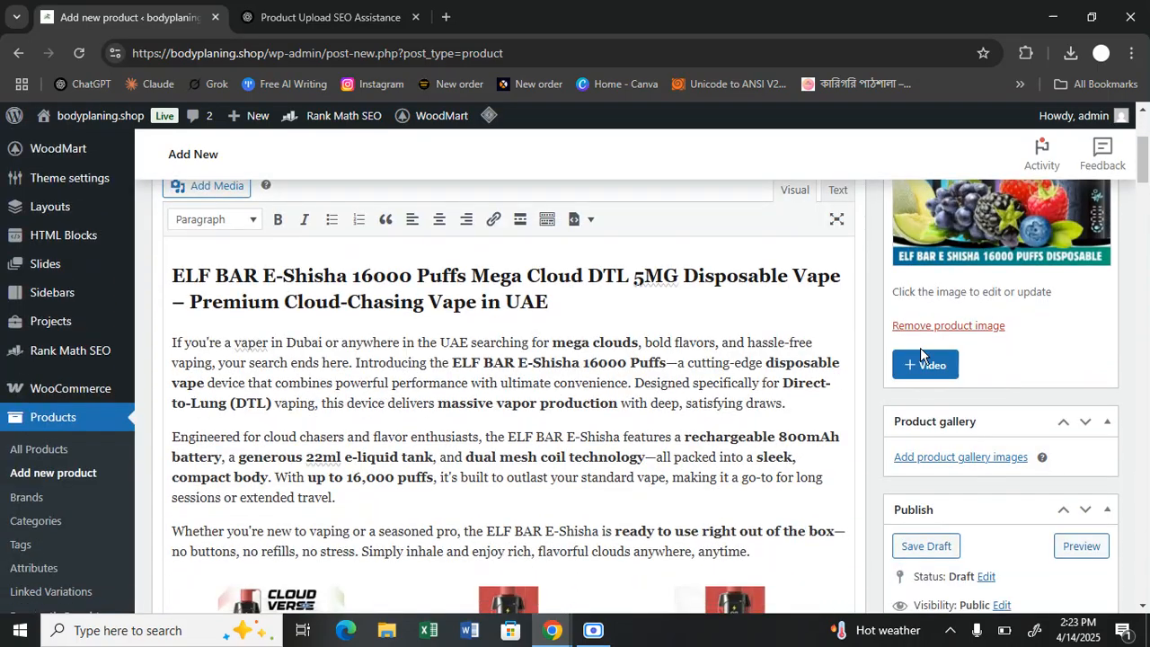
pyautogui.click(987, 460)
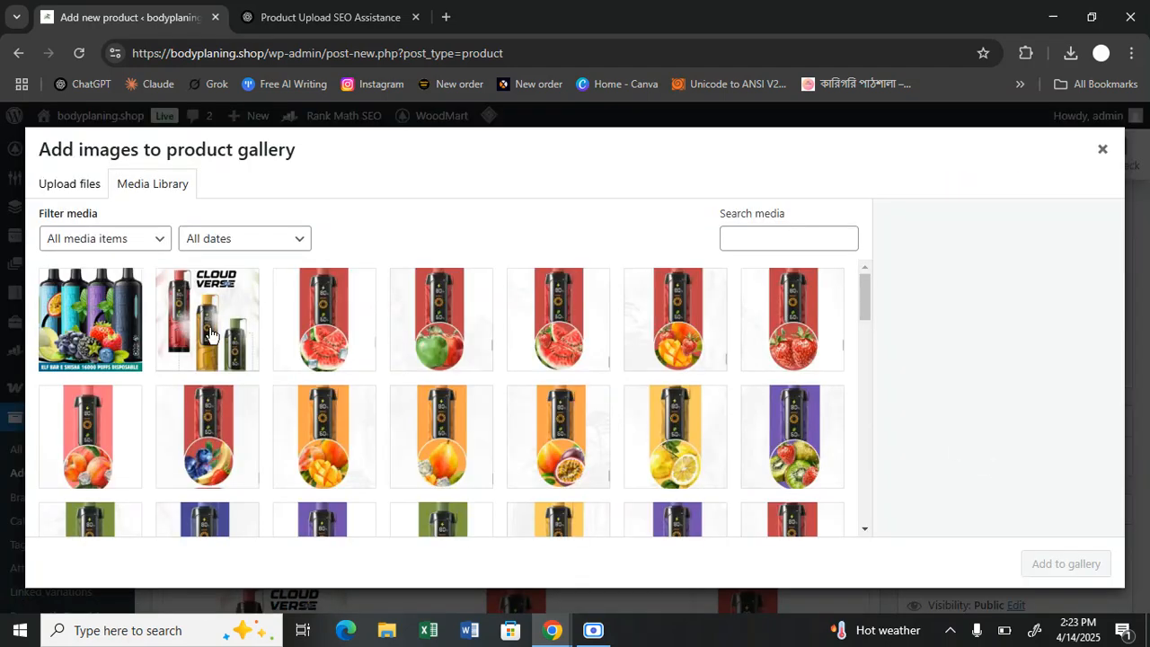
pyautogui.click(120, 323)
pyautogui.click(323, 319)
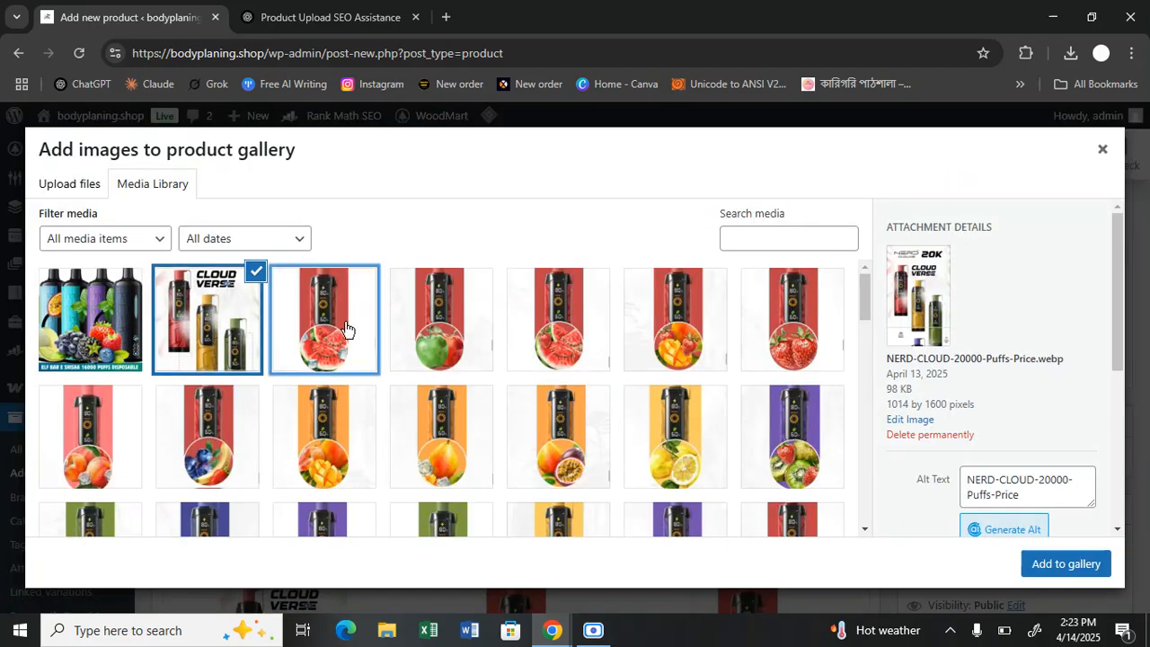
pyautogui.click(208, 319)
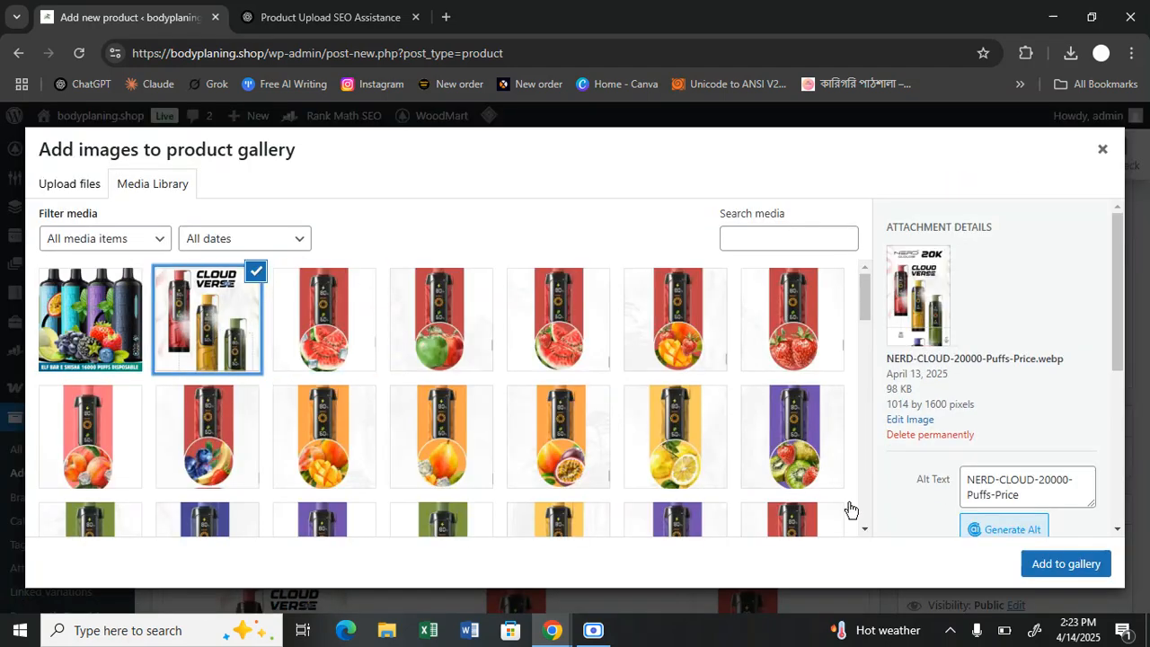
pyautogui.click(1056, 575)
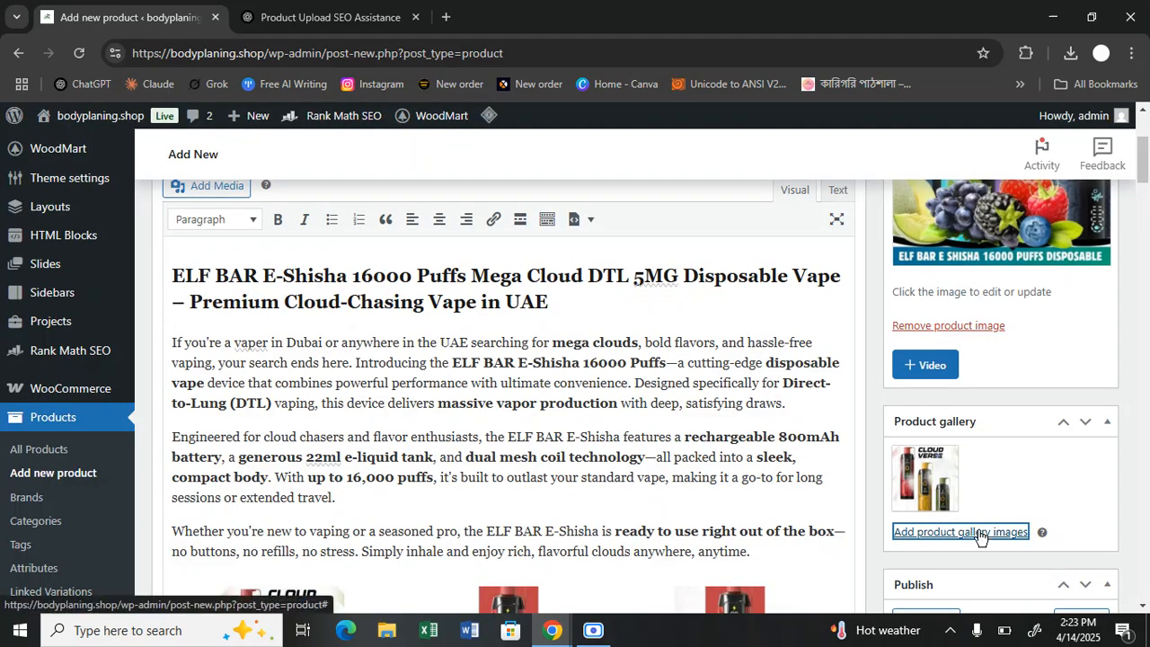
# Add the media library image NERD-CLOUD-20000-Puffs-Price-in-Dubai-WATERMELON-ICE.webp and the red-and-green apple flavor image to the product gallery
pyautogui.click(898, 603)
pyautogui.click(377, 363)
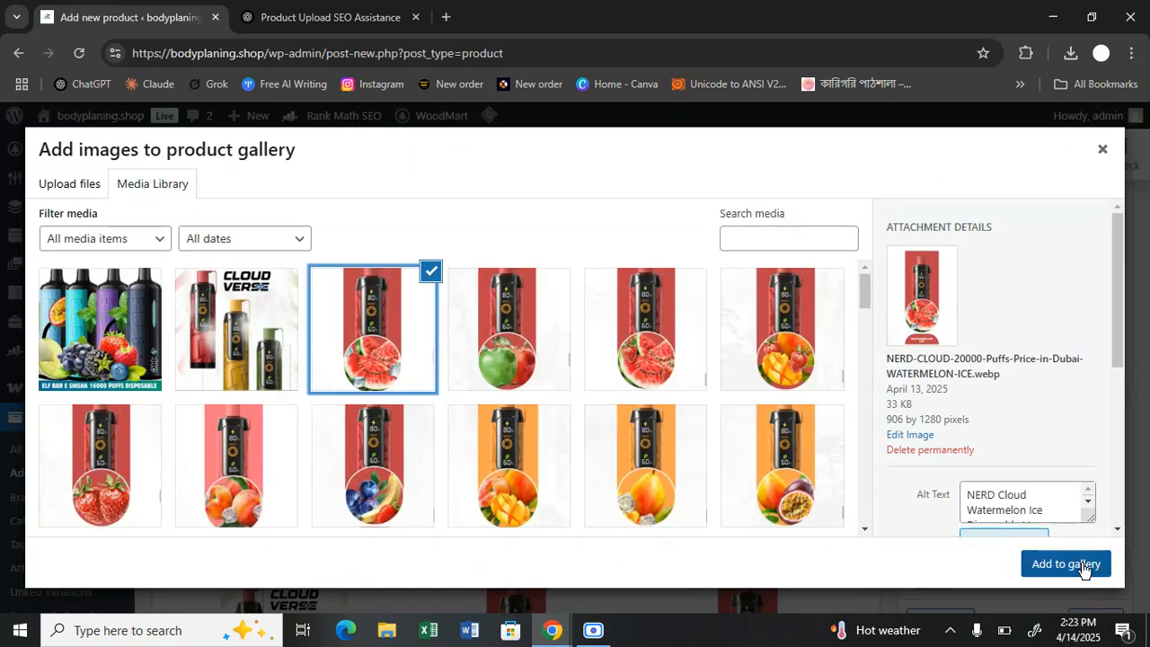
pyautogui.click(1077, 564)
pyautogui.click(998, 535)
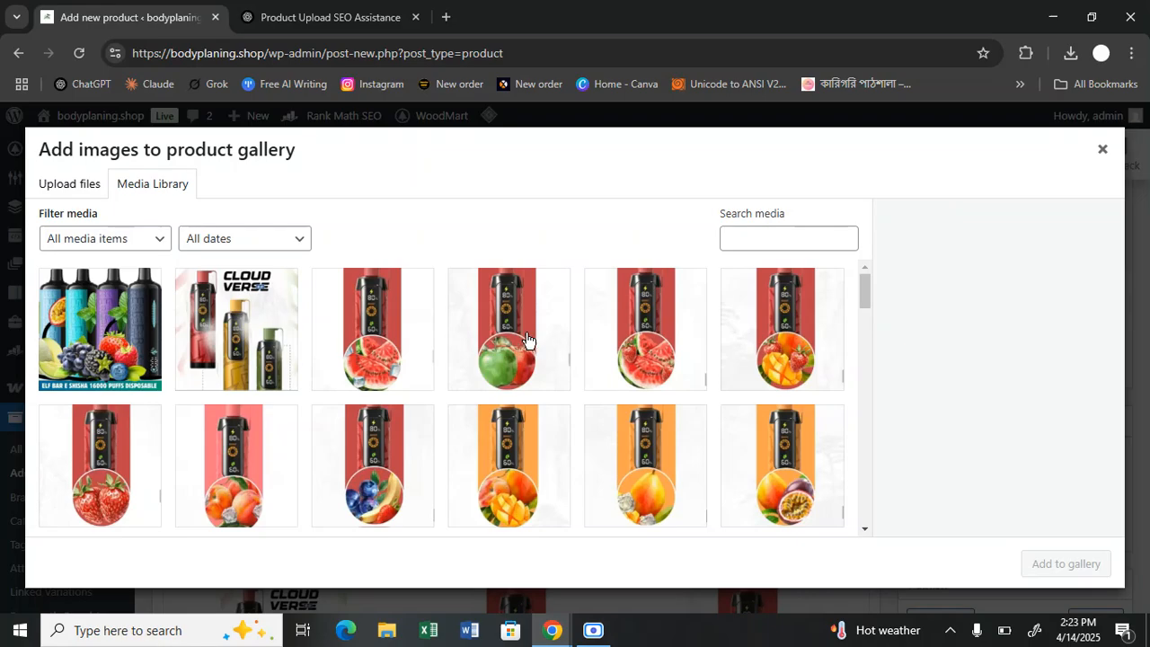
pyautogui.click(525, 336)
pyautogui.click(1032, 564)
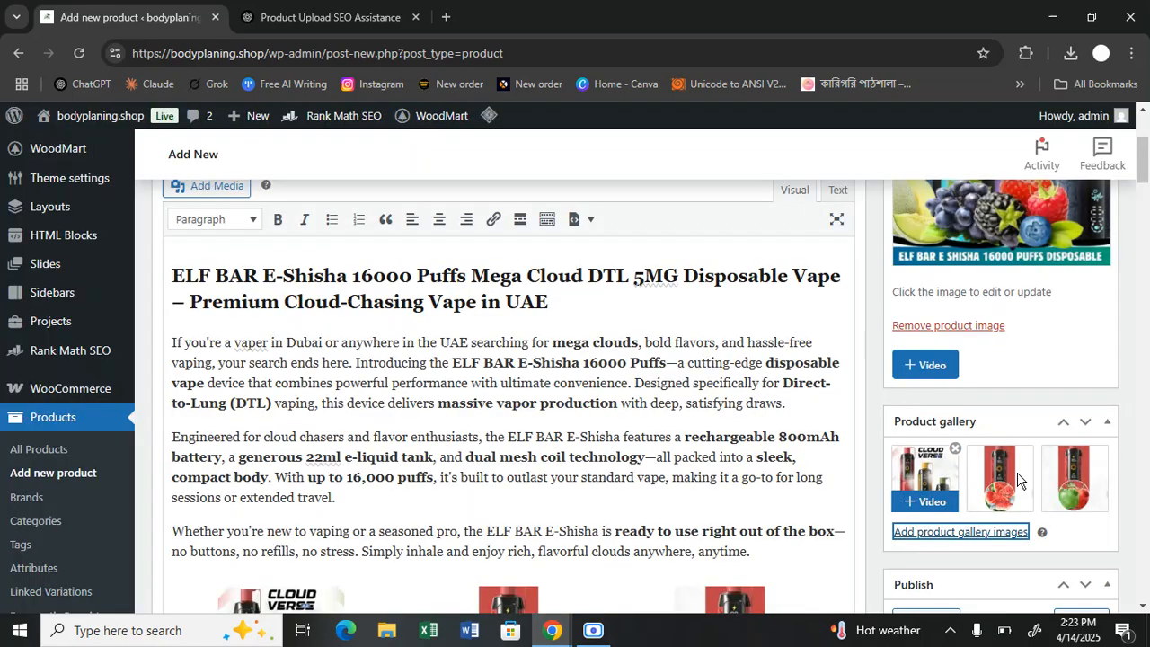
# Publish the ELF BAR E-Shisha 16000 Puffs product
pyautogui.scroll(-5, 952, 459)
pyautogui.click(1076, 435)
# Switch to the ChatGPT conversation and review the earlier answers back to the opening product-uploader prompt
pyautogui.click(329, 17)
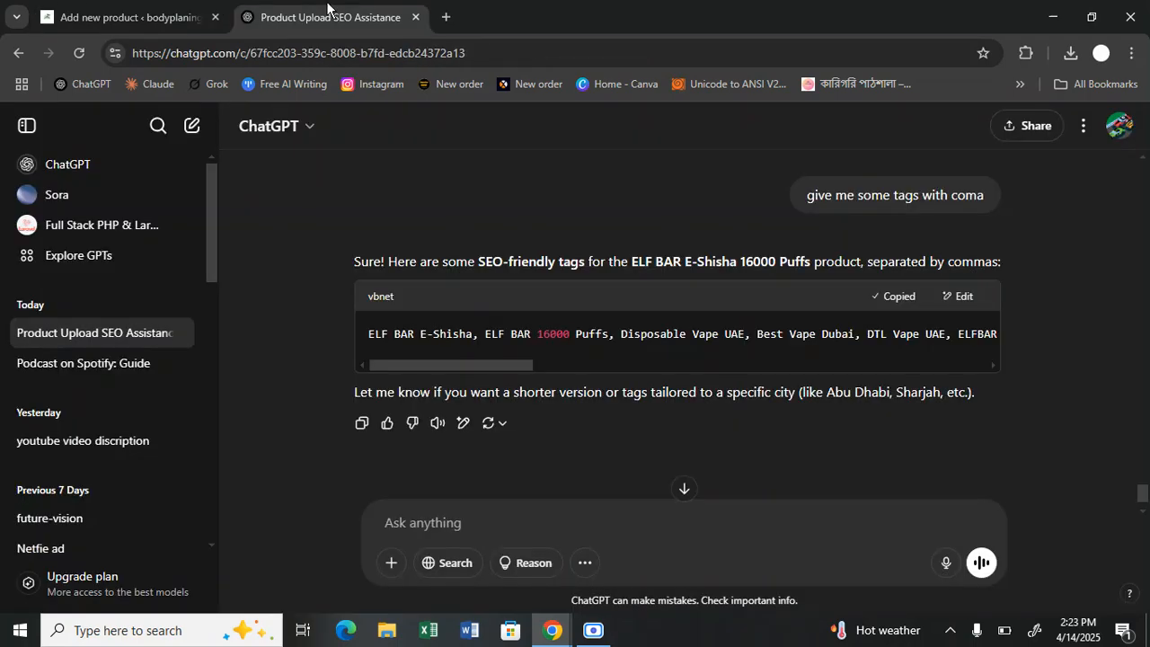
pyautogui.scroll(15, 503, 400)
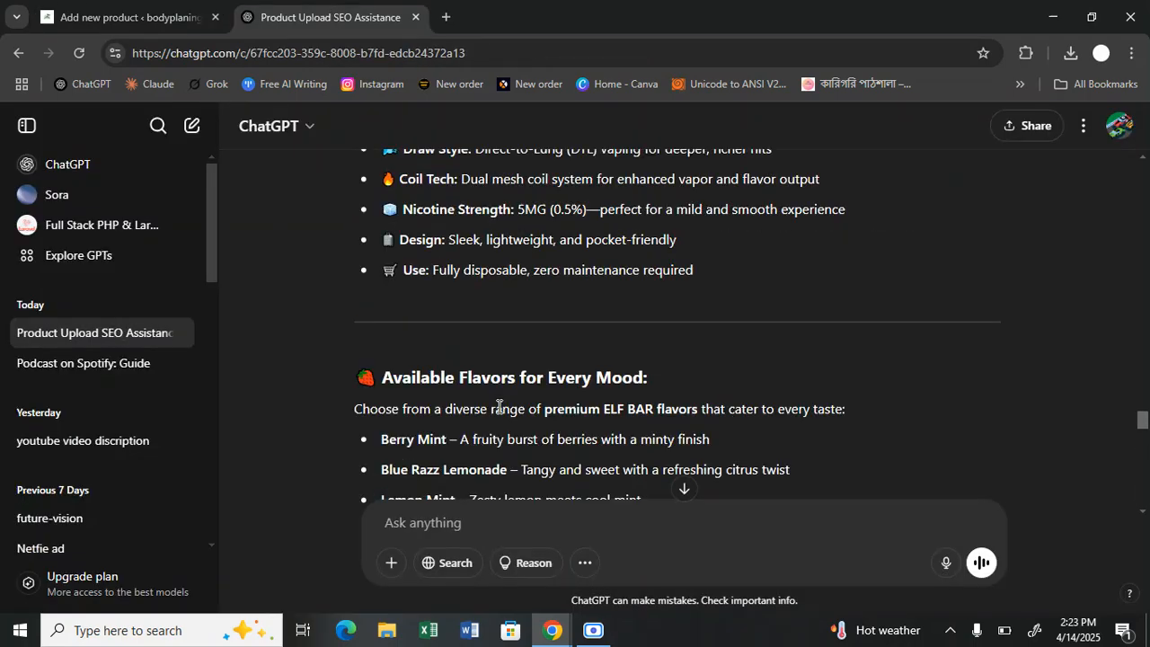
pyautogui.scroll(20, 487, 403)
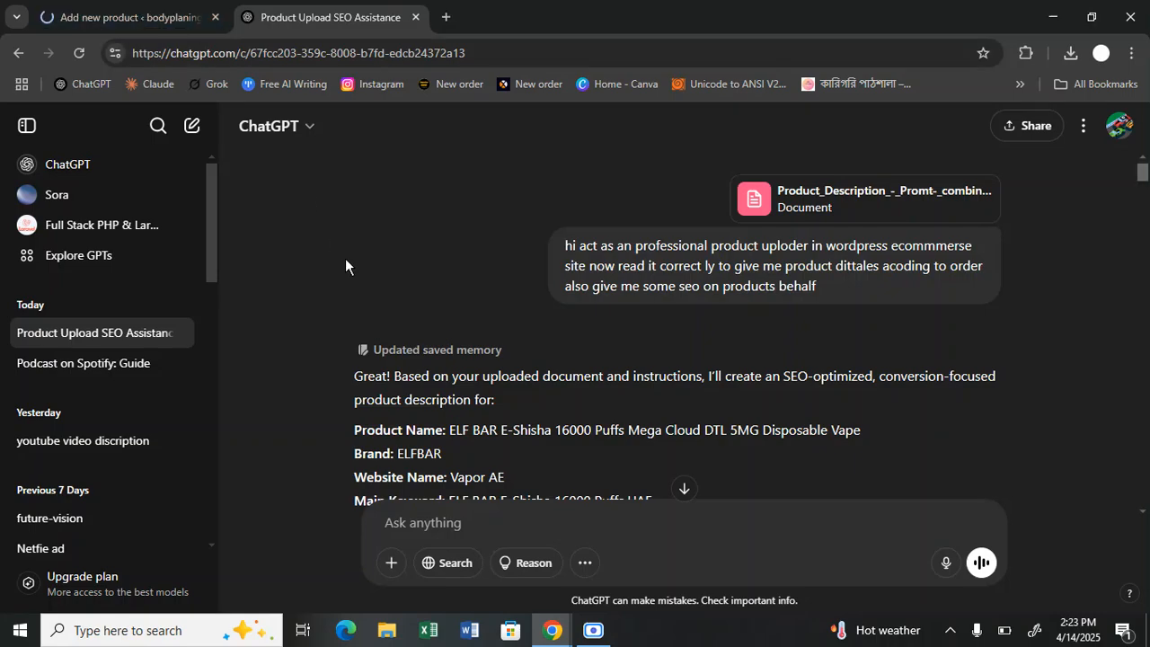
pyautogui.scroll(-1, 345, 258)
pyautogui.scroll(1, 306, 257)
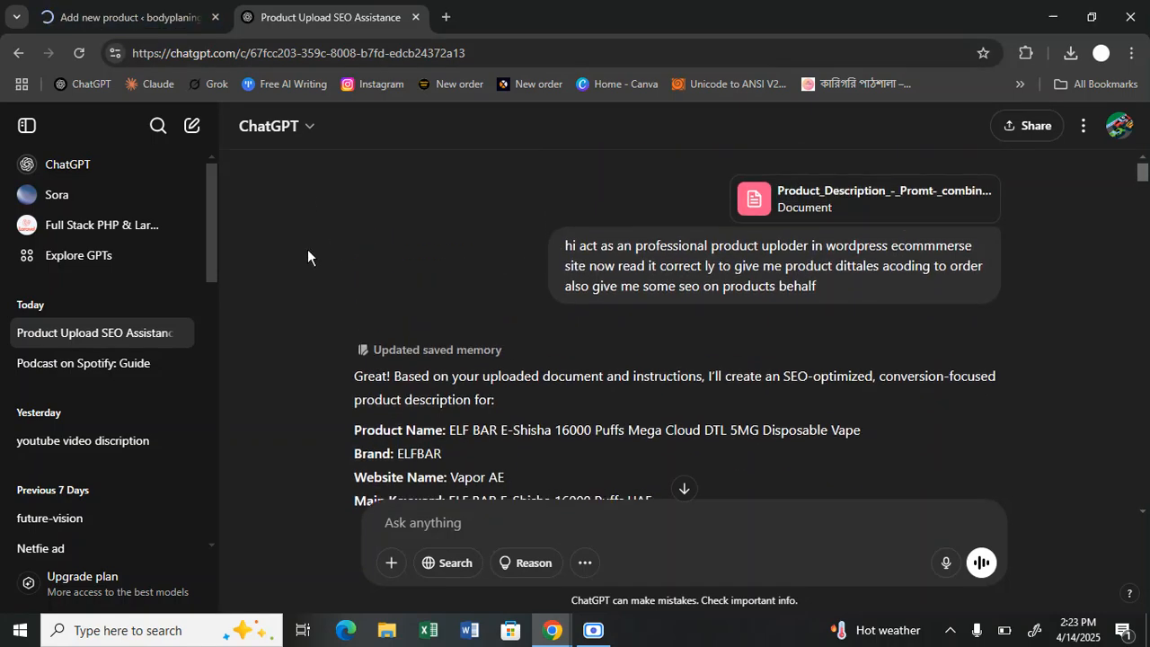
# Return to WordPress, open the published product's store page and examine its title, price and product details
pyautogui.click(165, 8)
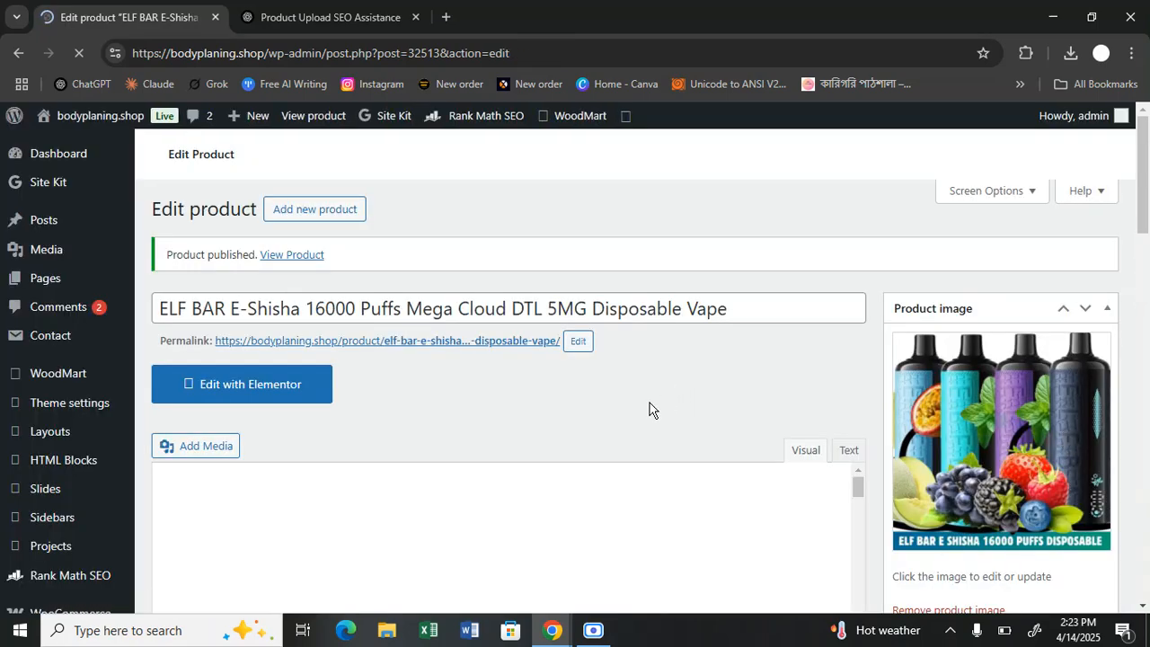
pyautogui.click(486, 351)
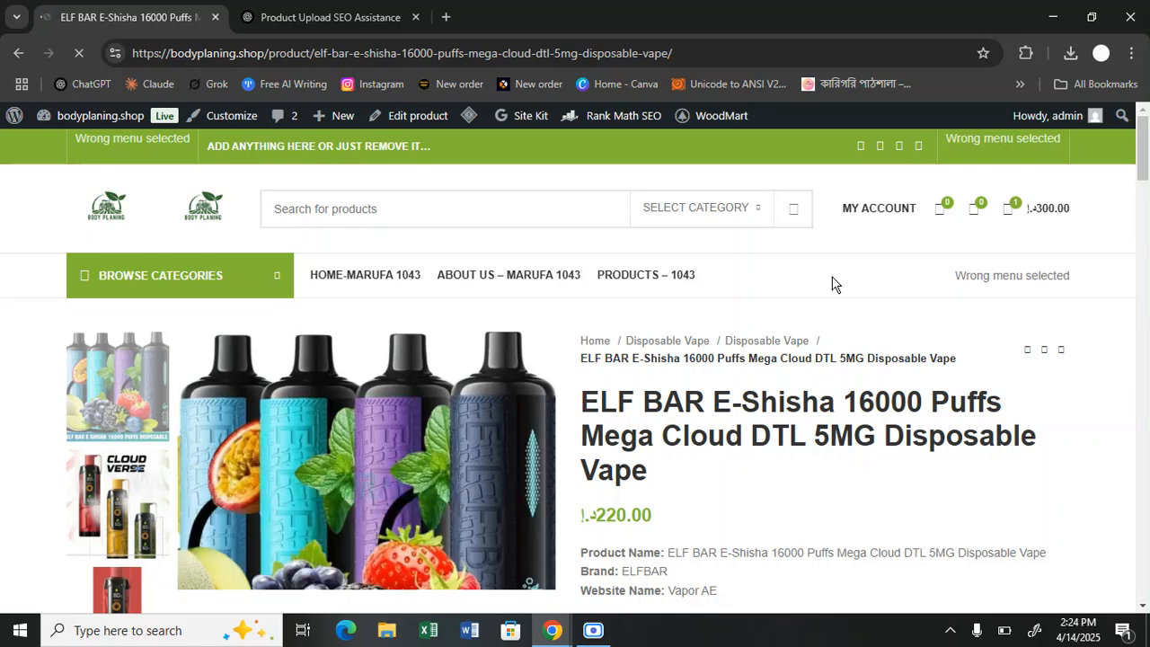
pyautogui.scroll(-3, 832, 284)
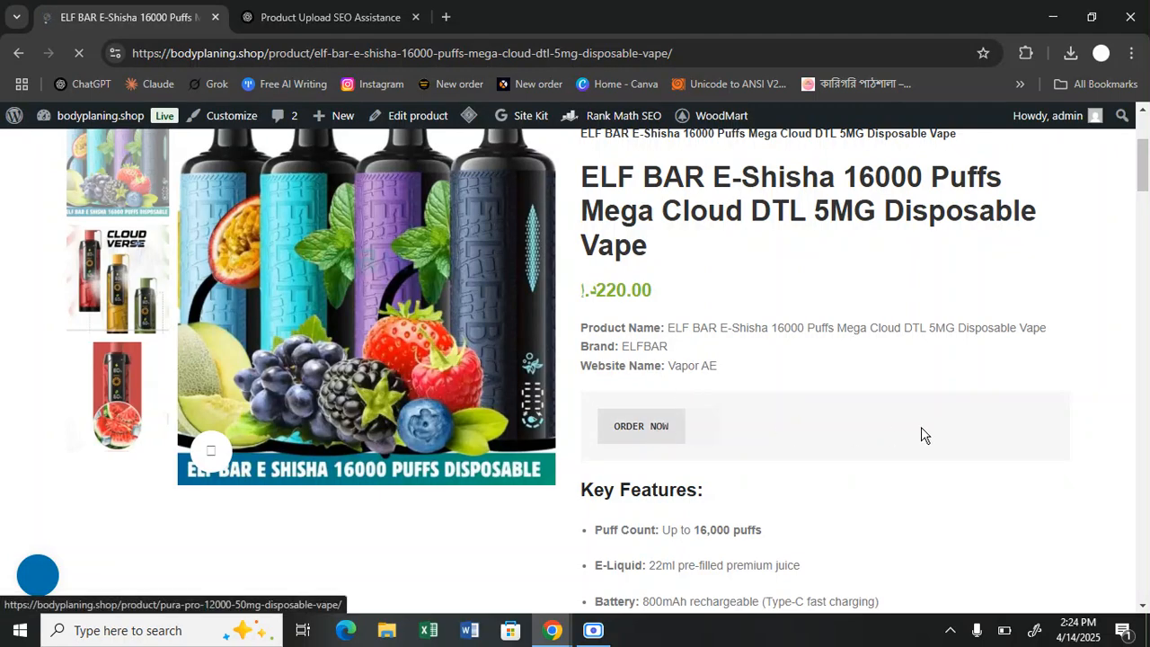
pyautogui.scroll(2, 960, 270)
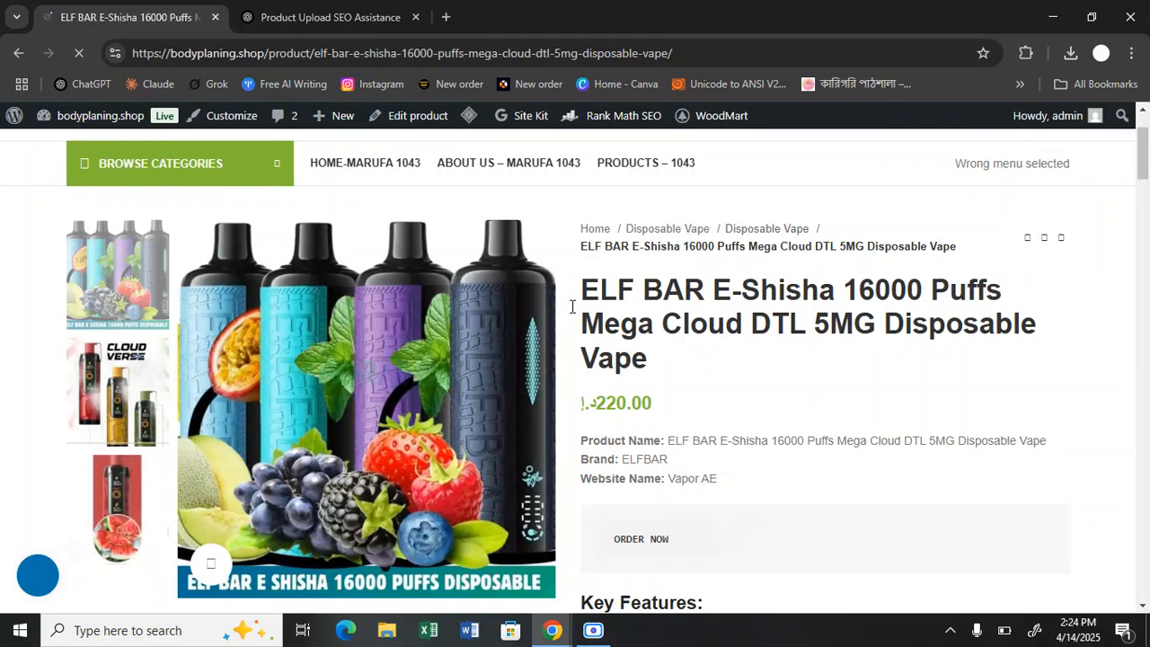
pyautogui.scroll(2, 727, 189)
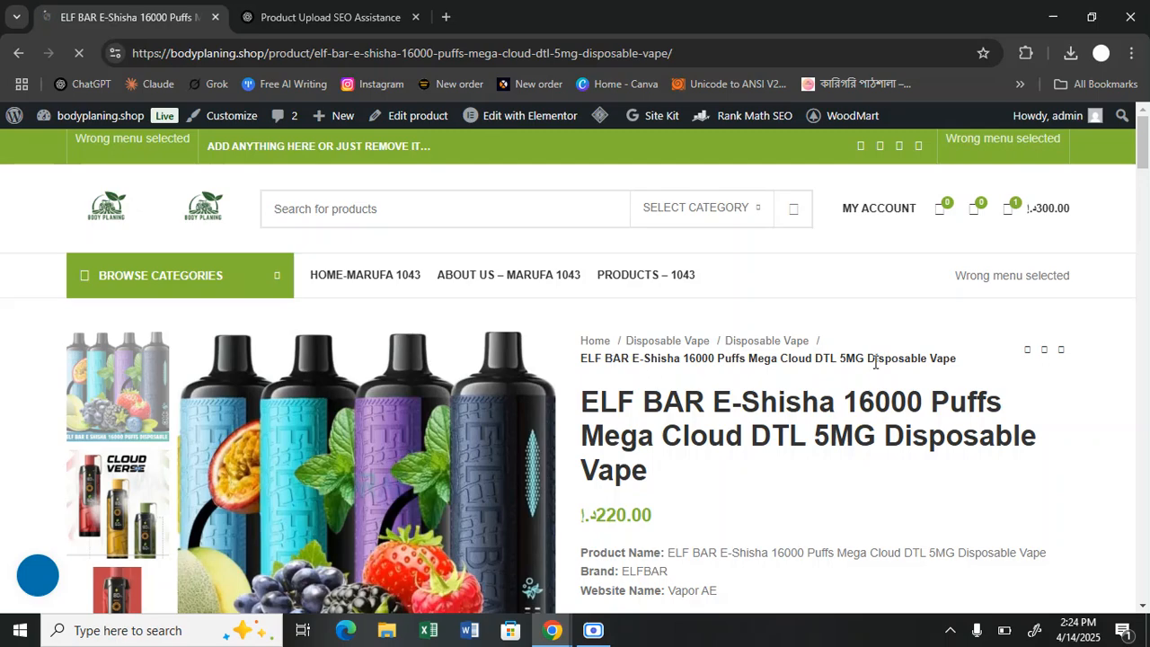
pyautogui.scroll(-2, 791, 431)
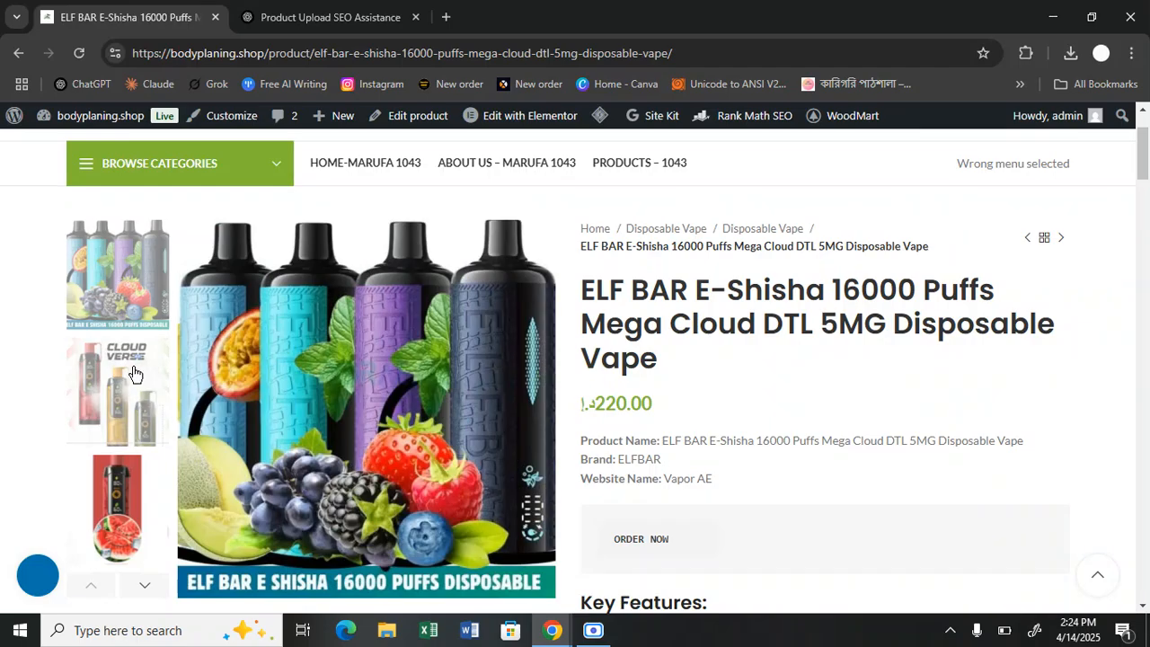
# View the Cloud Verse image and the remaining thumbnails in the product page's image gallery
pyautogui.click(135, 373)
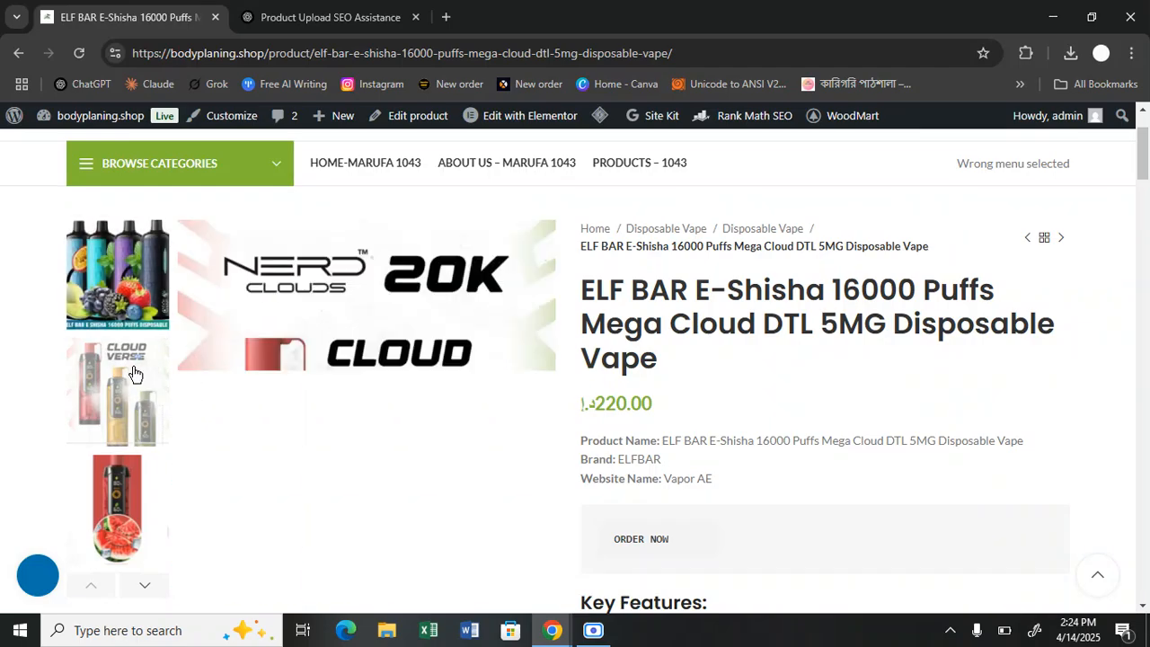
pyautogui.scroll(-1, 106, 387)
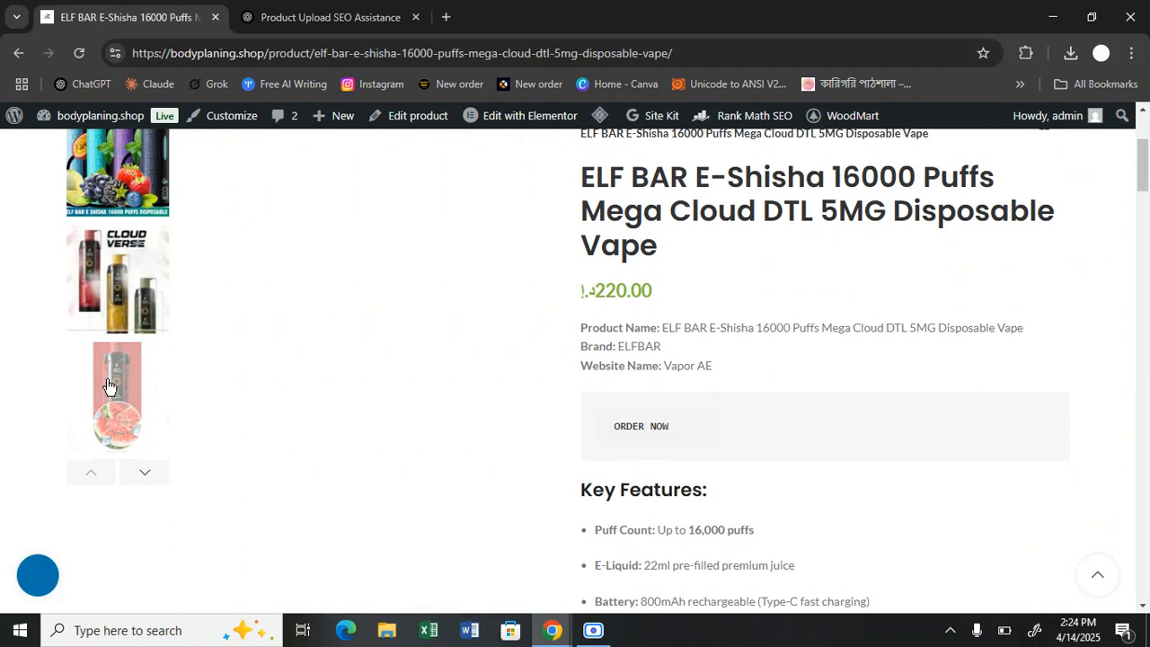
pyautogui.click(146, 474)
# Examine the product page's key features, categories, tags, full description with images, flavor list and related products
pyautogui.scroll(-5, 141, 396)
pyautogui.scroll(3, 141, 386)
pyautogui.scroll(-1, 879, 311)
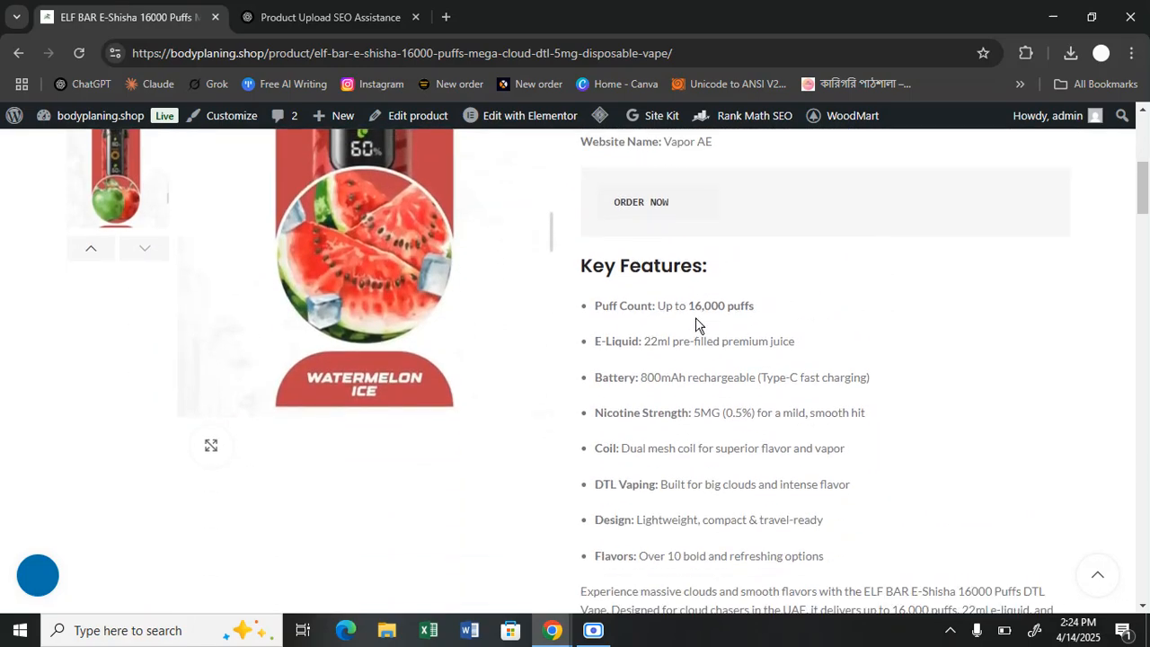
pyautogui.scroll(-3, 690, 393)
pyautogui.scroll(-5, 705, 382)
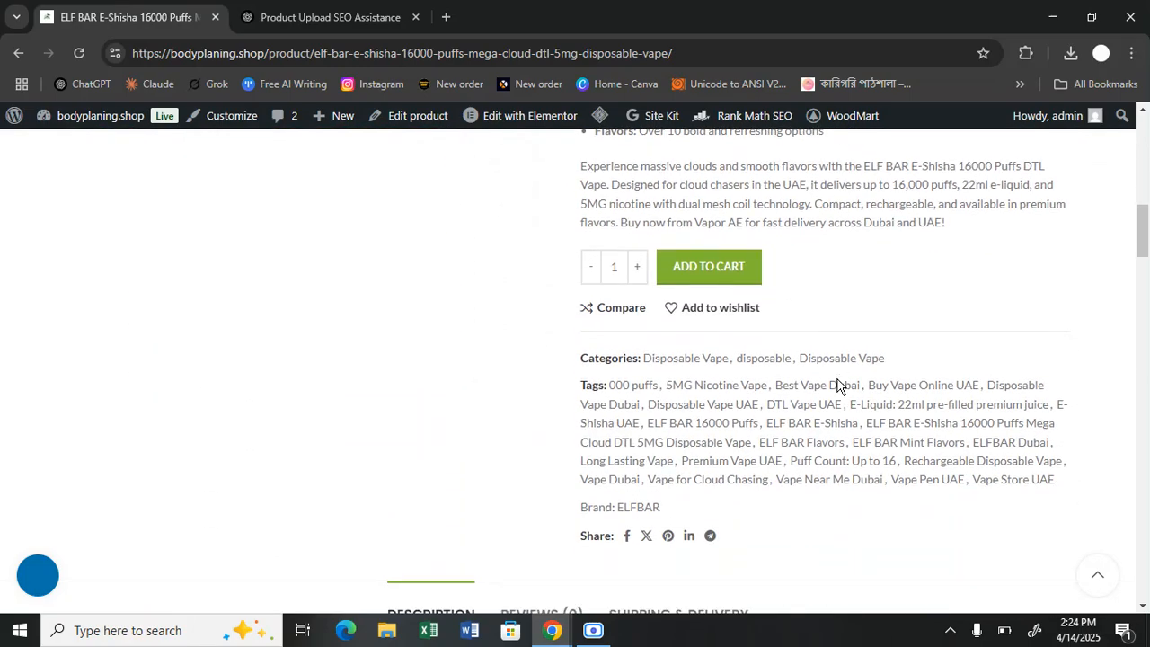
pyautogui.scroll(-1, 267, 313)
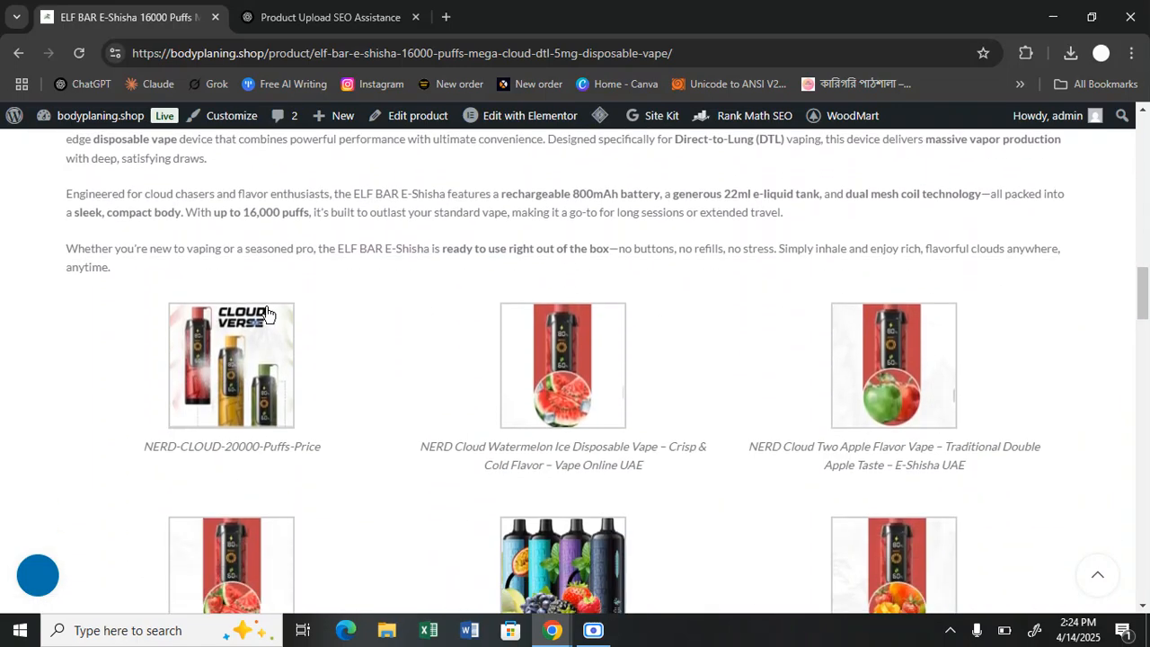
pyautogui.scroll(-6, 661, 376)
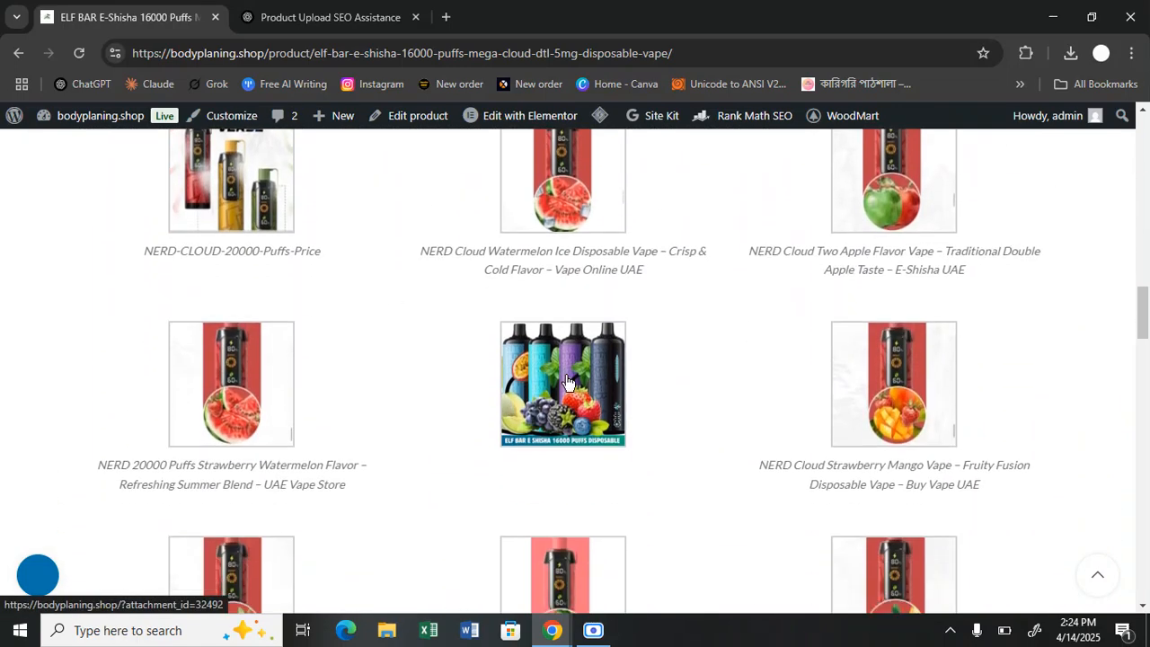
pyautogui.scroll(-12, 358, 372)
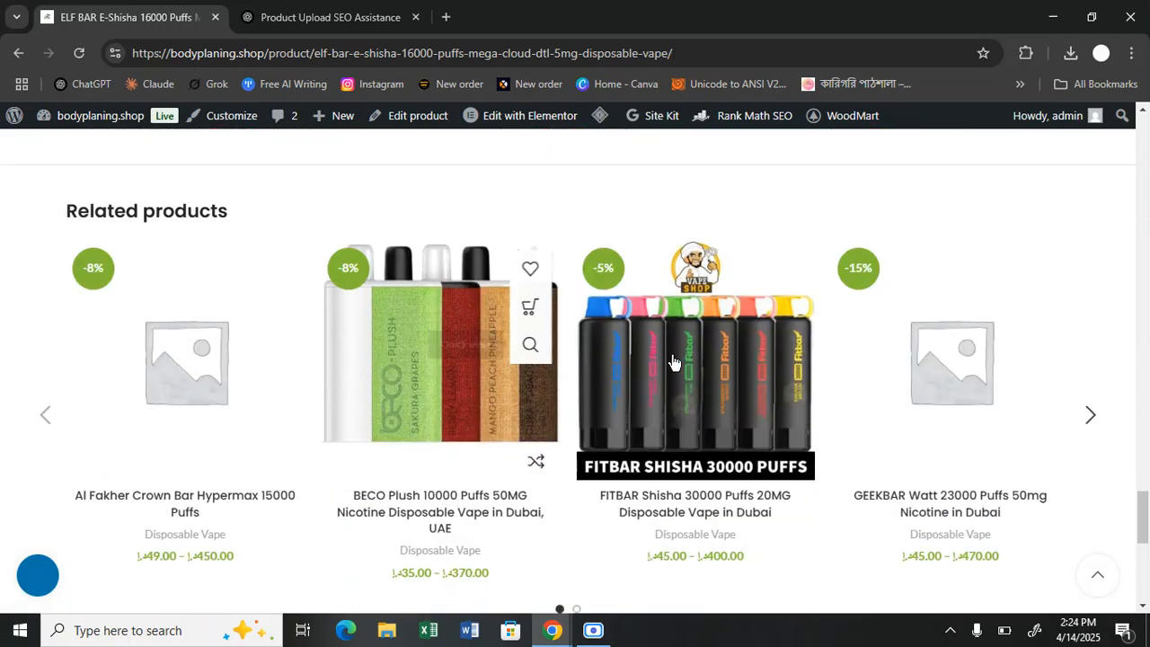
pyautogui.scroll(5, 1108, 295)
pyautogui.scroll(15, 1108, 295)
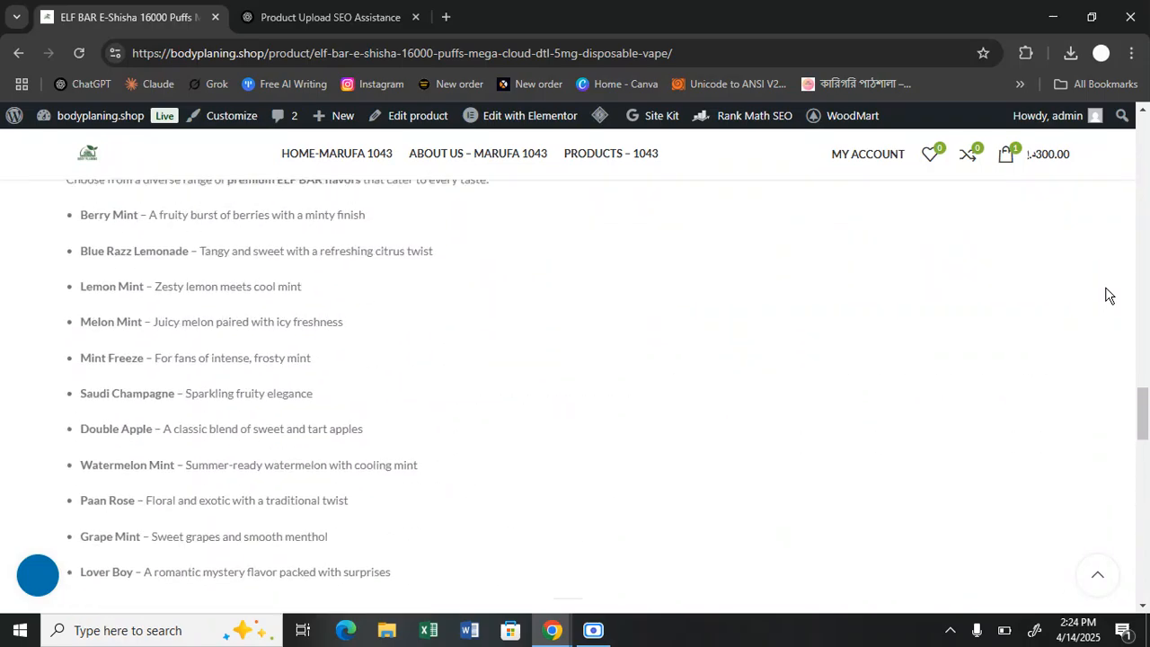
pyautogui.scroll(3, 1109, 296)
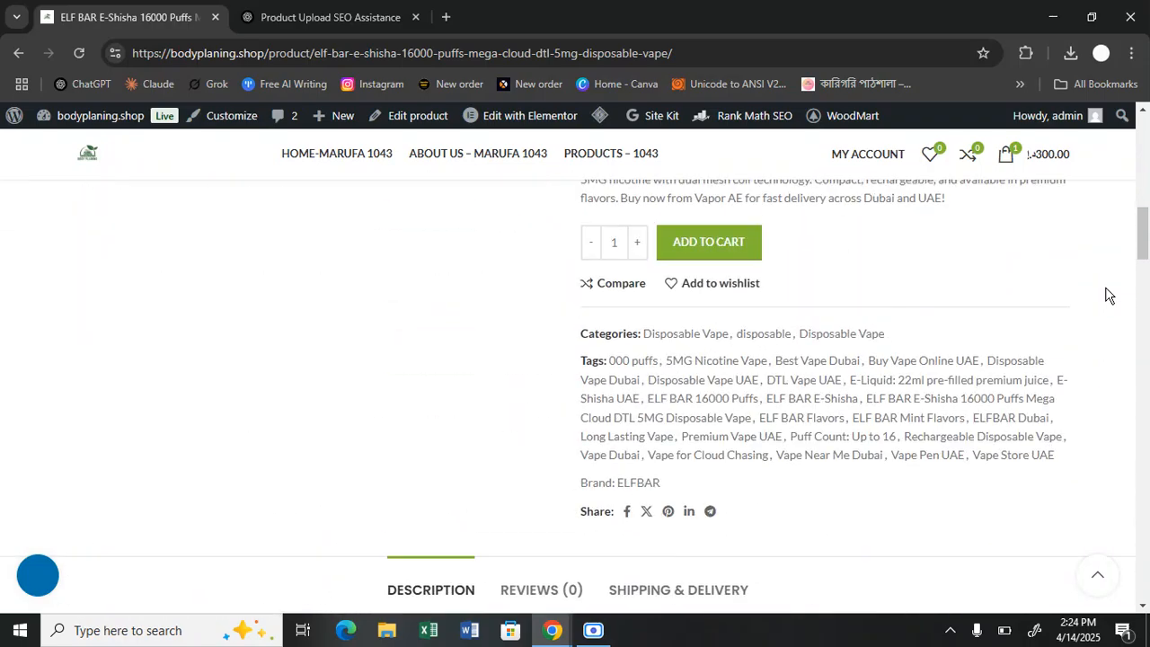
# View the product's Shipping & Delivery information and recheck its tags, key features and order area
pyautogui.scroll(-4, 1106, 295)
pyautogui.click(650, 256)
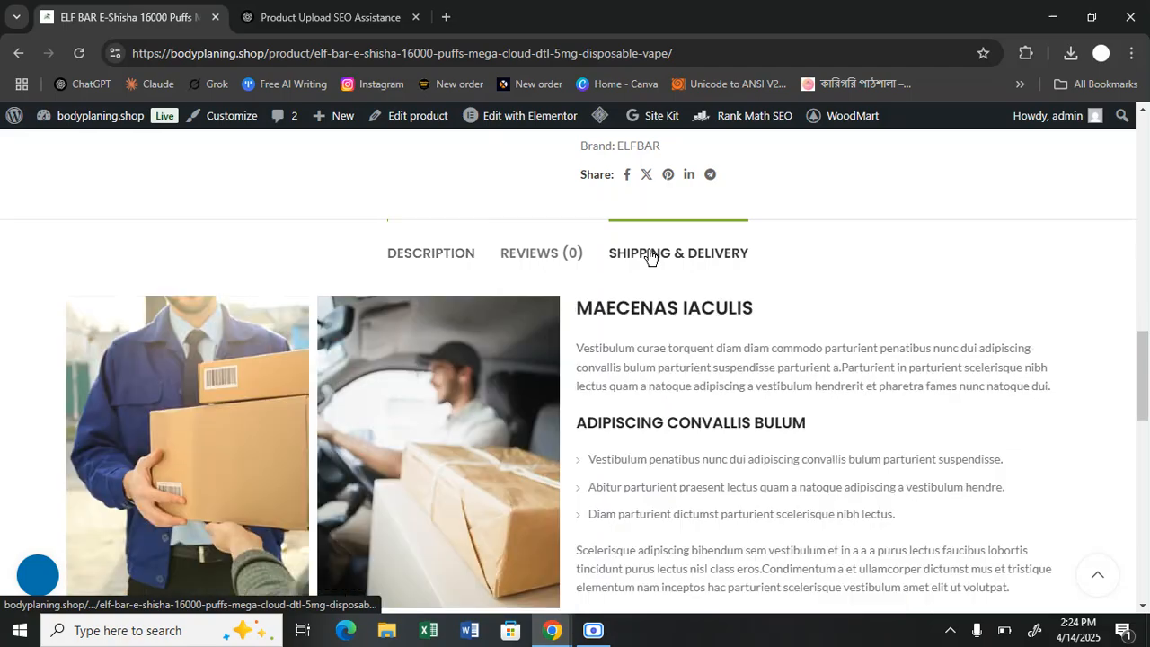
pyautogui.scroll(-5, 710, 348)
pyautogui.scroll(6, 701, 265)
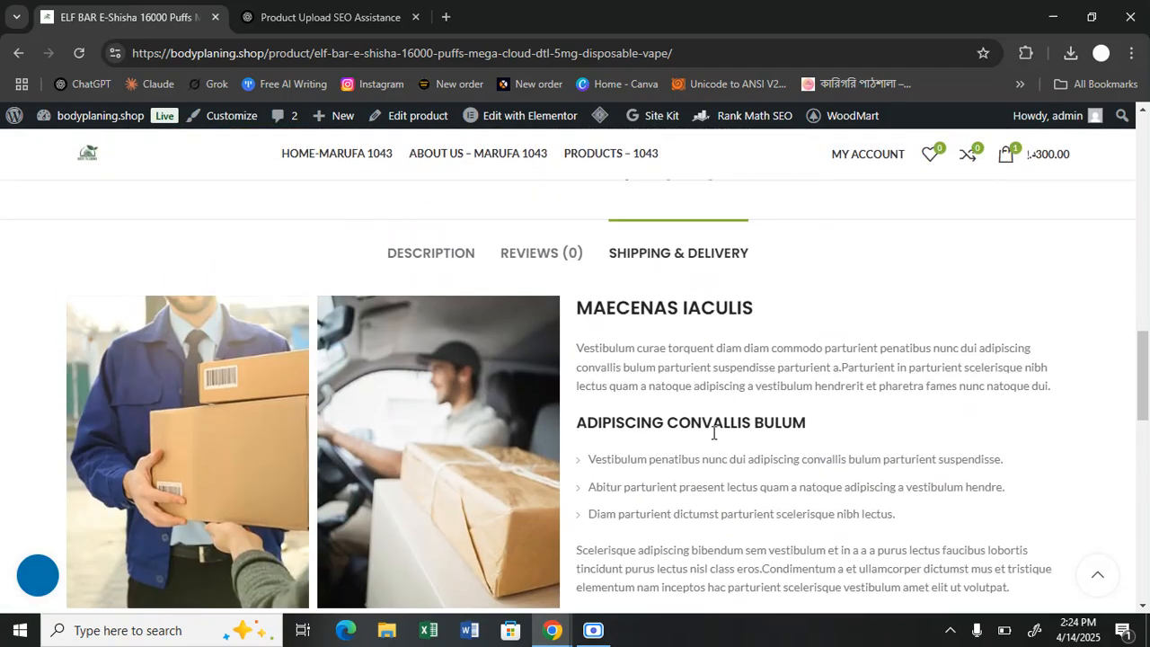
pyautogui.scroll(5, 906, 362)
pyautogui.scroll(-2, 742, 367)
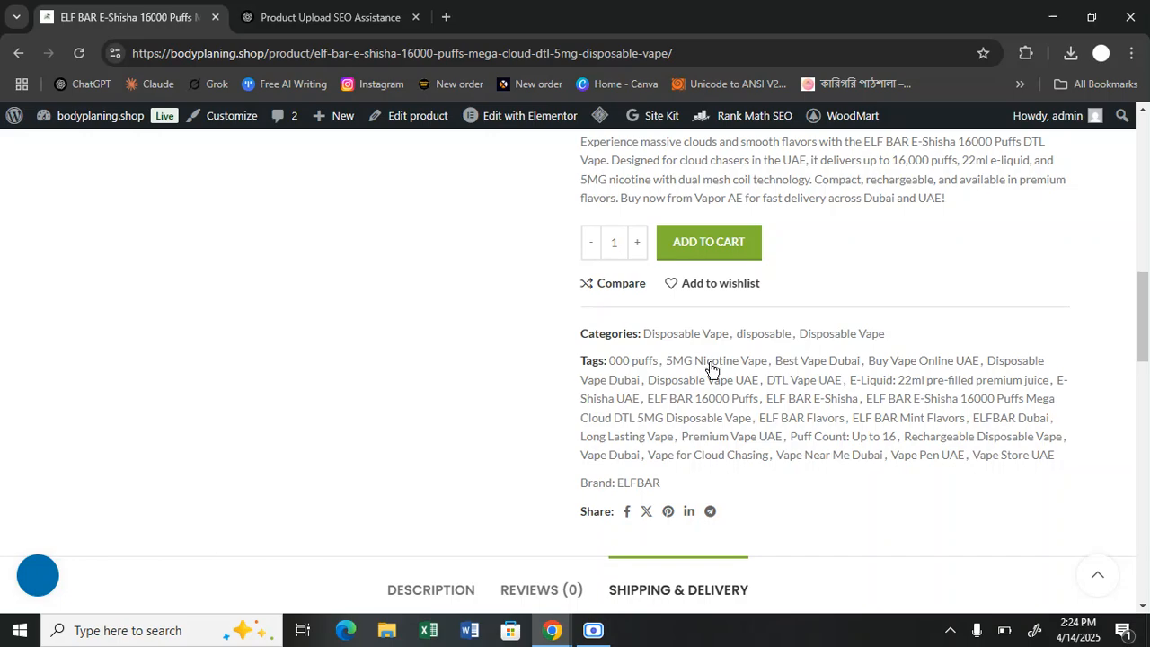
pyautogui.scroll(6, 737, 398)
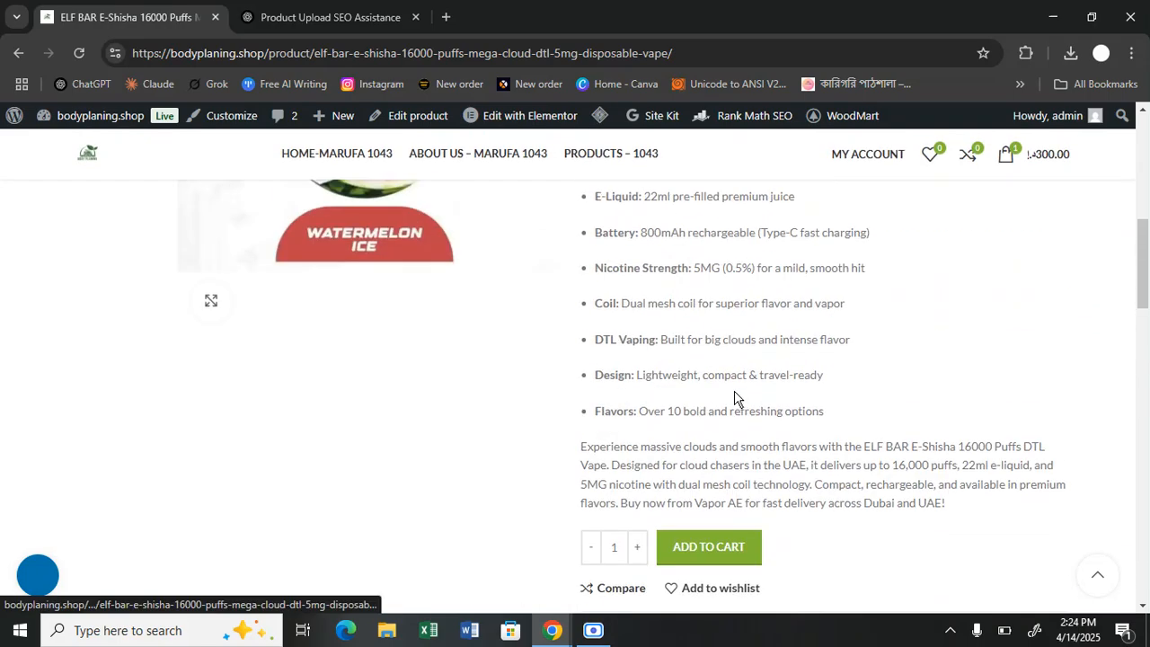
pyautogui.scroll(2, 728, 398)
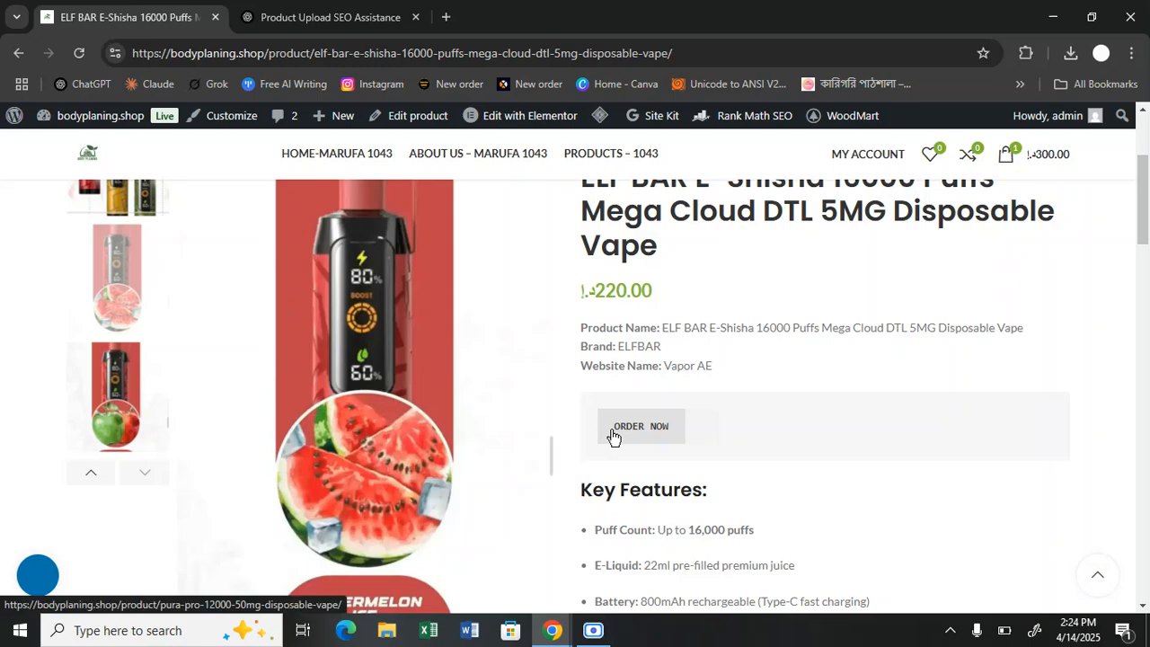
# Test the product's ORDER NOW link and examine the linked page's specifications and its Nicotine, Offer and Flavor options
pyautogui.click(612, 436)
pyautogui.scroll(2, 779, 489)
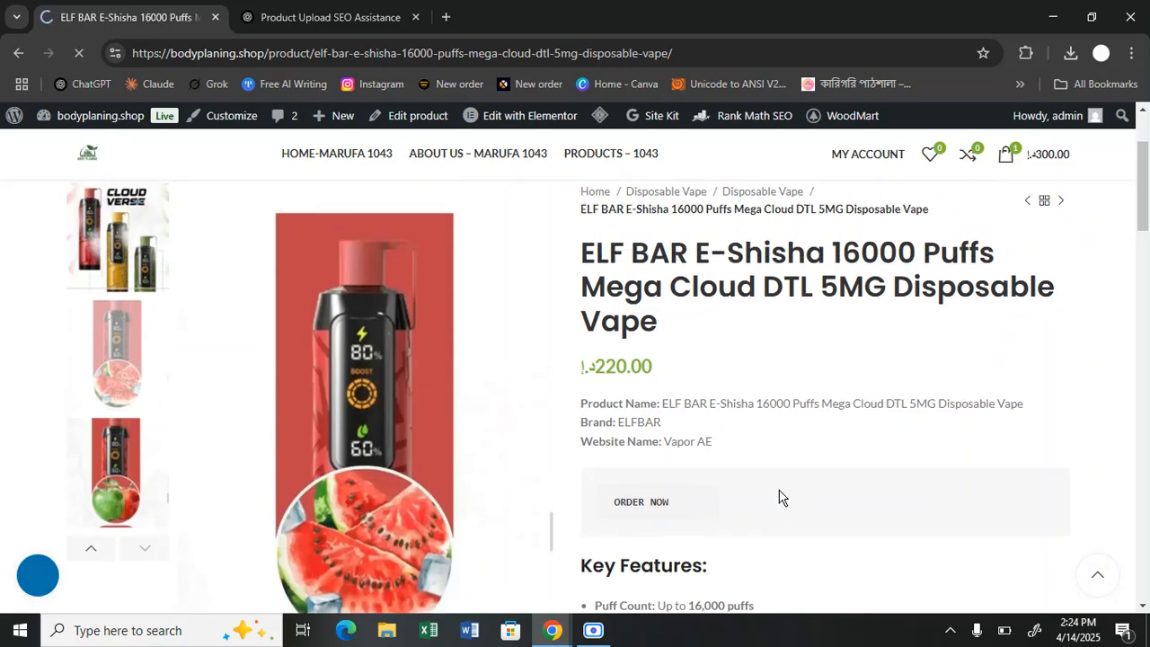
pyautogui.scroll(-7, 781, 490)
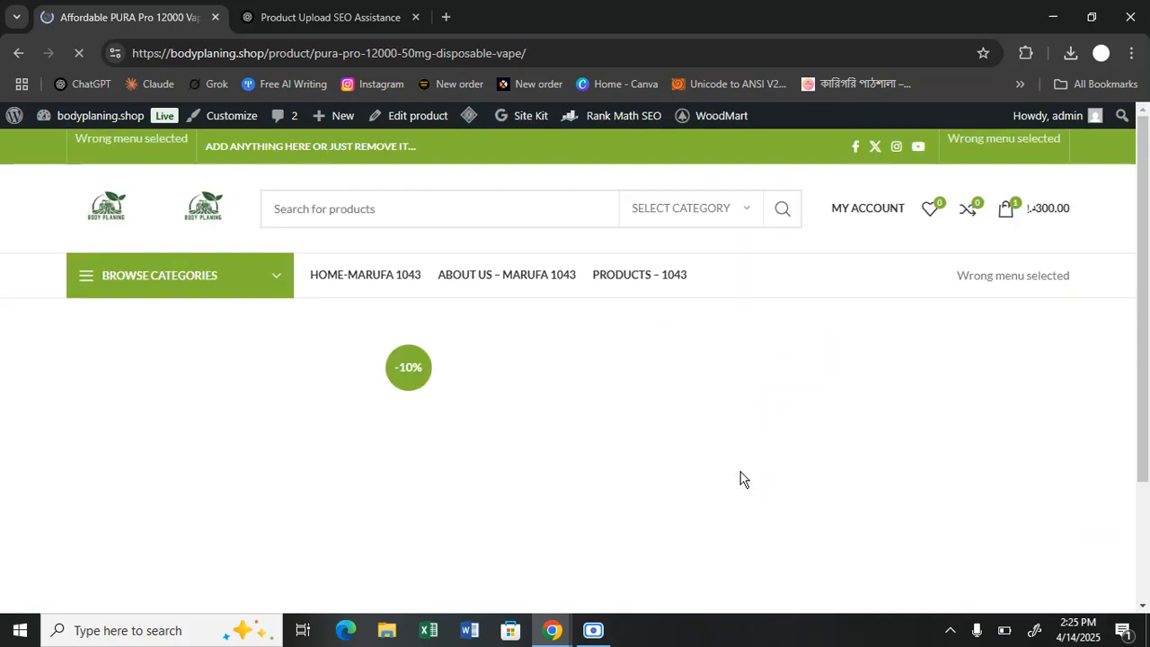
pyautogui.scroll(-4, 634, 415)
pyautogui.scroll(-6, 635, 415)
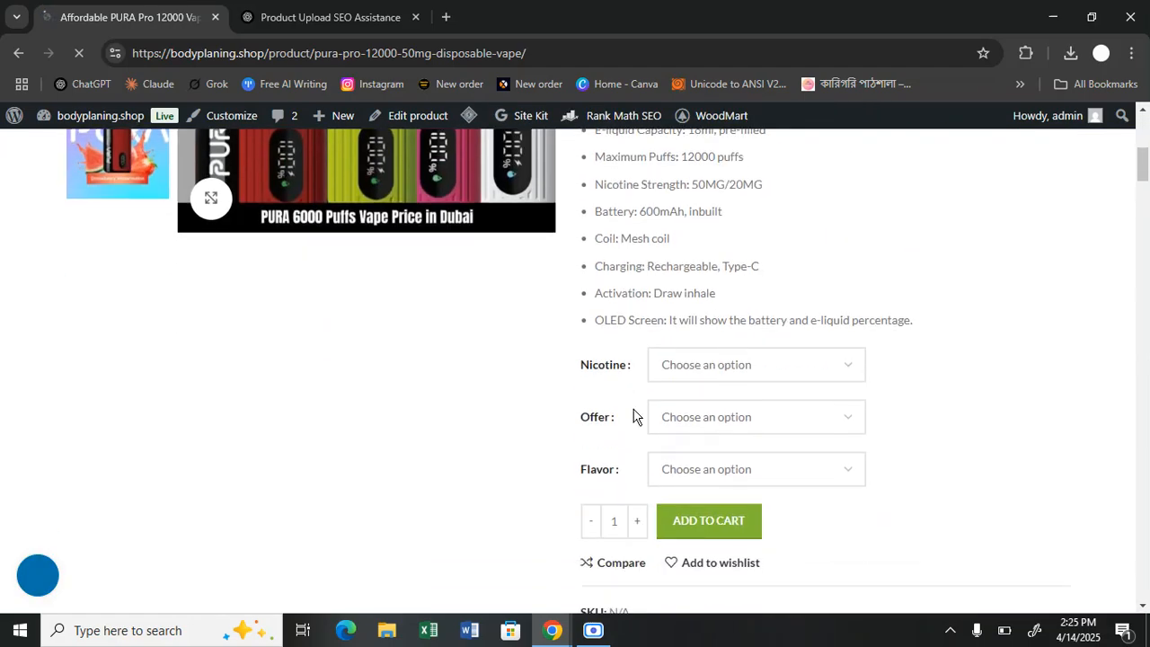
pyautogui.scroll(6, 634, 415)
pyautogui.scroll(-5, 630, 360)
pyautogui.scroll(4, 630, 409)
pyautogui.click(704, 406)
pyautogui.click(706, 410)
pyautogui.click(676, 439)
pyautogui.click(677, 440)
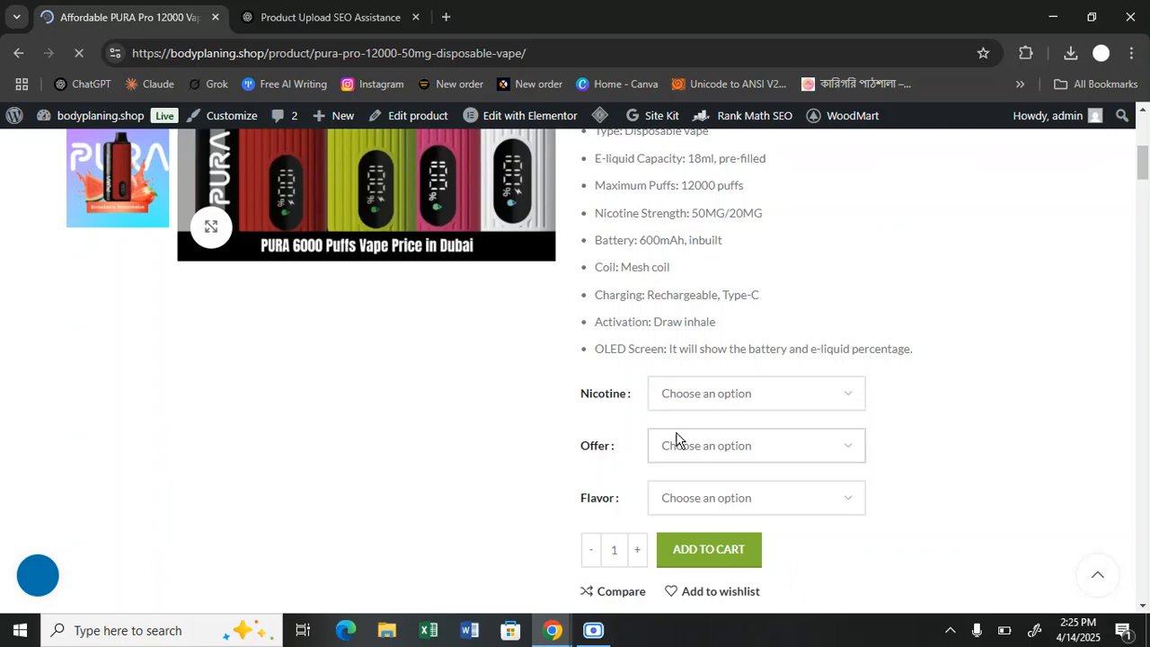
# Go back to the ELF BAR product page and recheck its images, ORDER NOW link, key features and flavor descriptions
pyautogui.scroll(4, 668, 513)
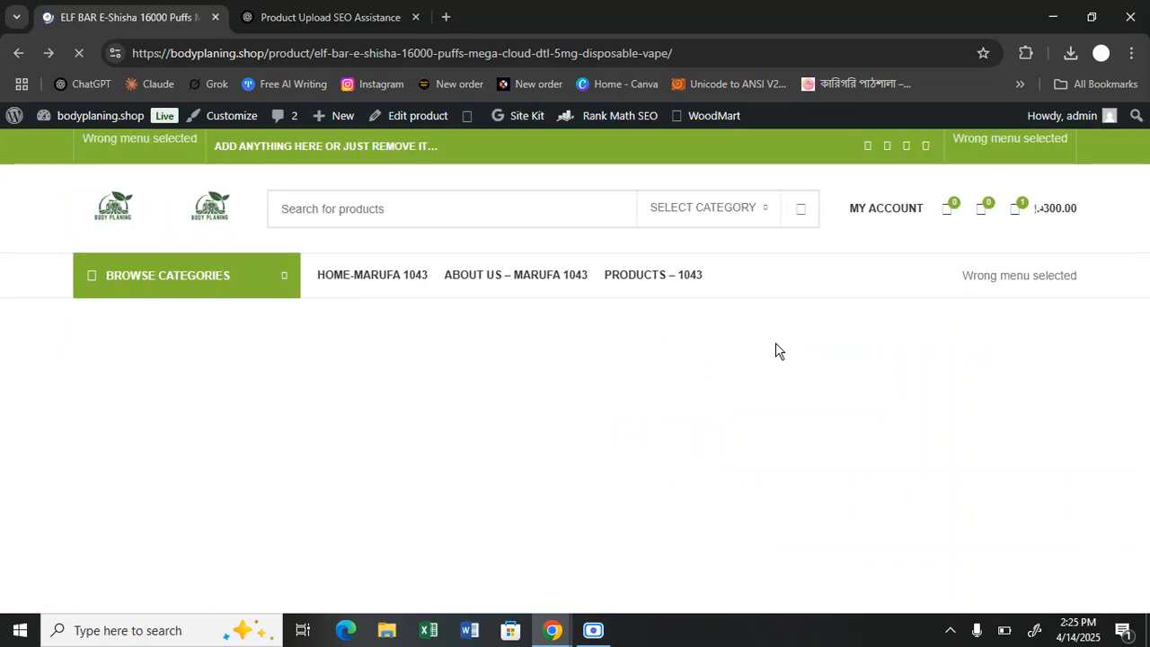
pyautogui.scroll(-2, 770, 350)
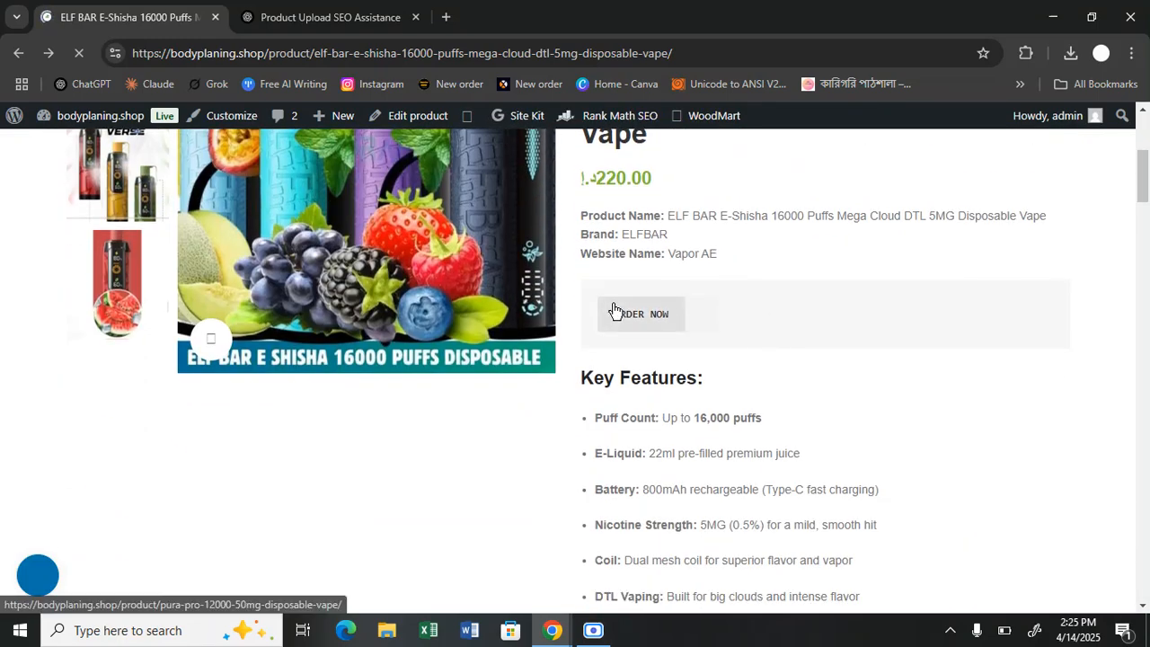
pyautogui.scroll(-5, 706, 488)
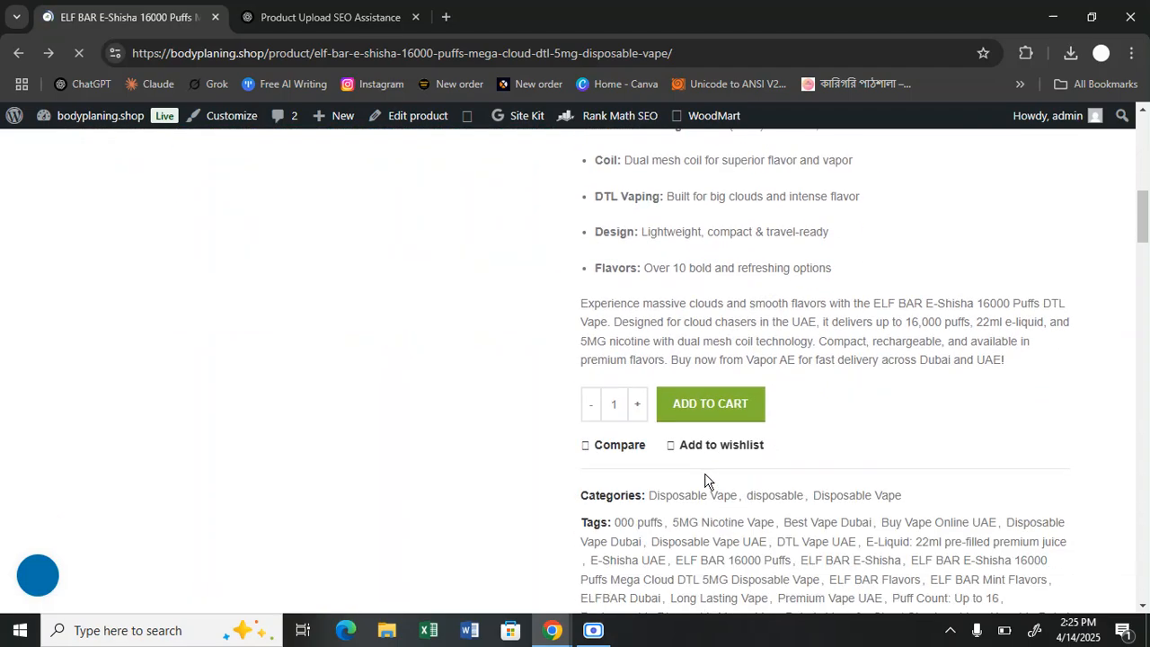
pyautogui.scroll(5, 725, 495)
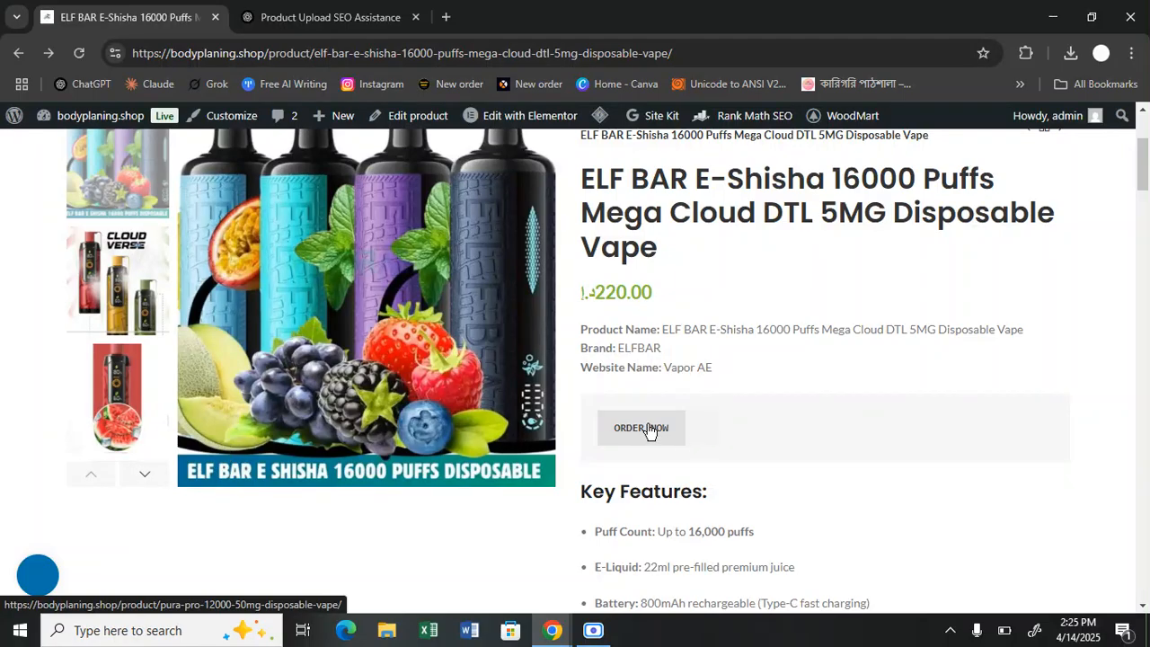
pyautogui.scroll(1, 647, 429)
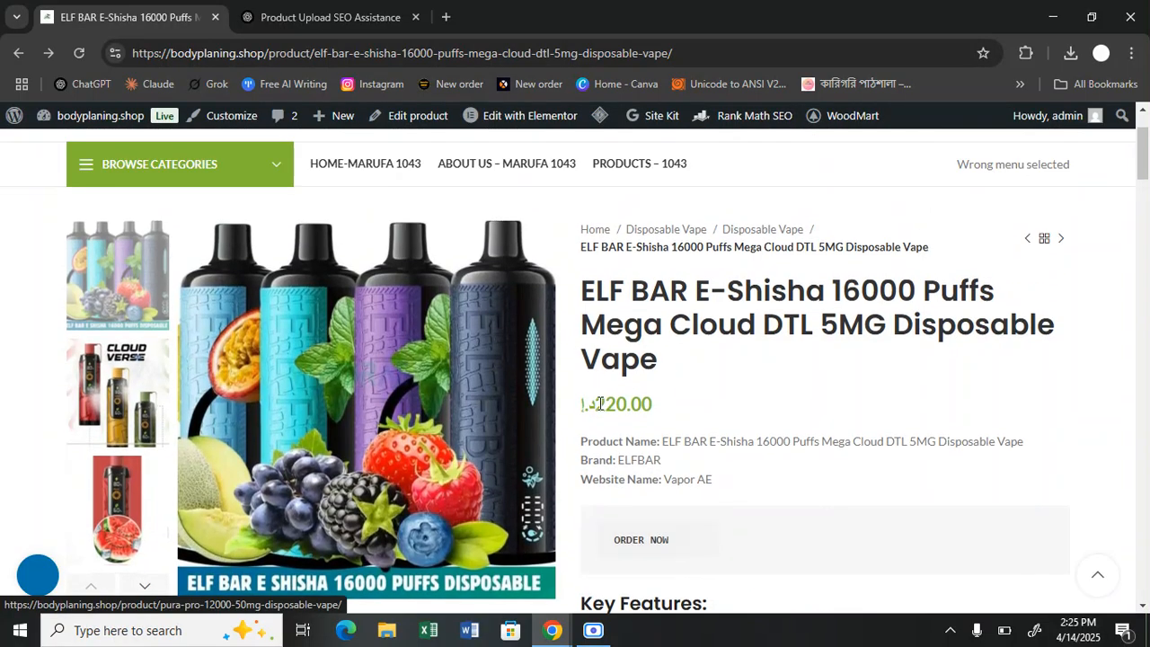
pyautogui.scroll(-12, 735, 431)
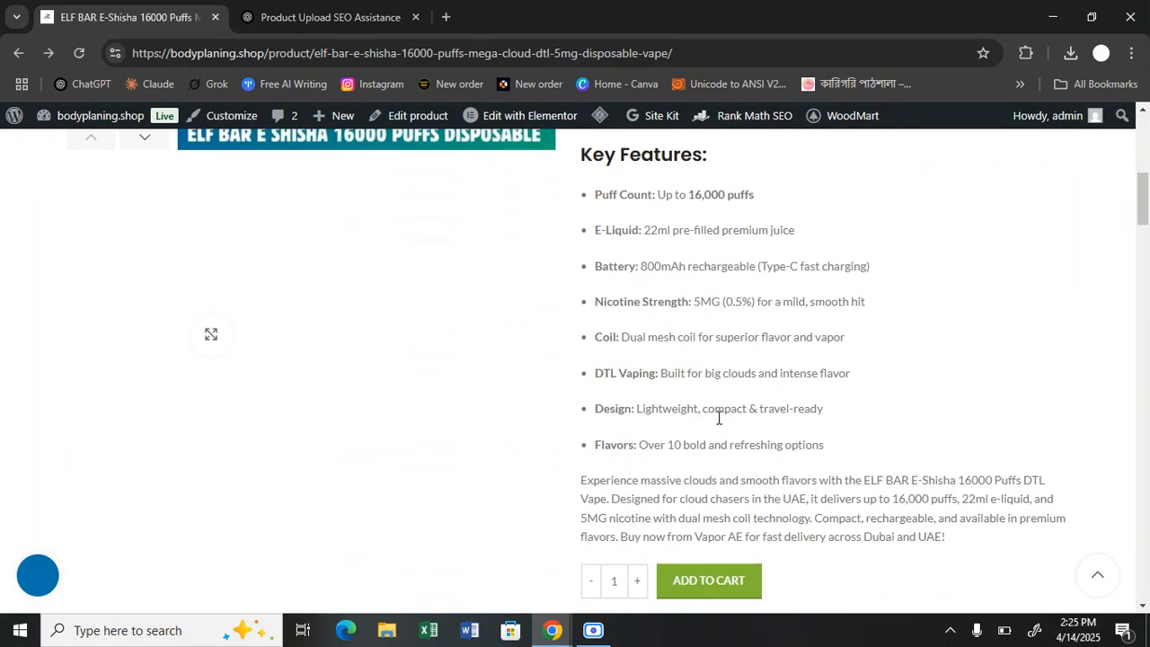
pyautogui.scroll(-14, 440, 378)
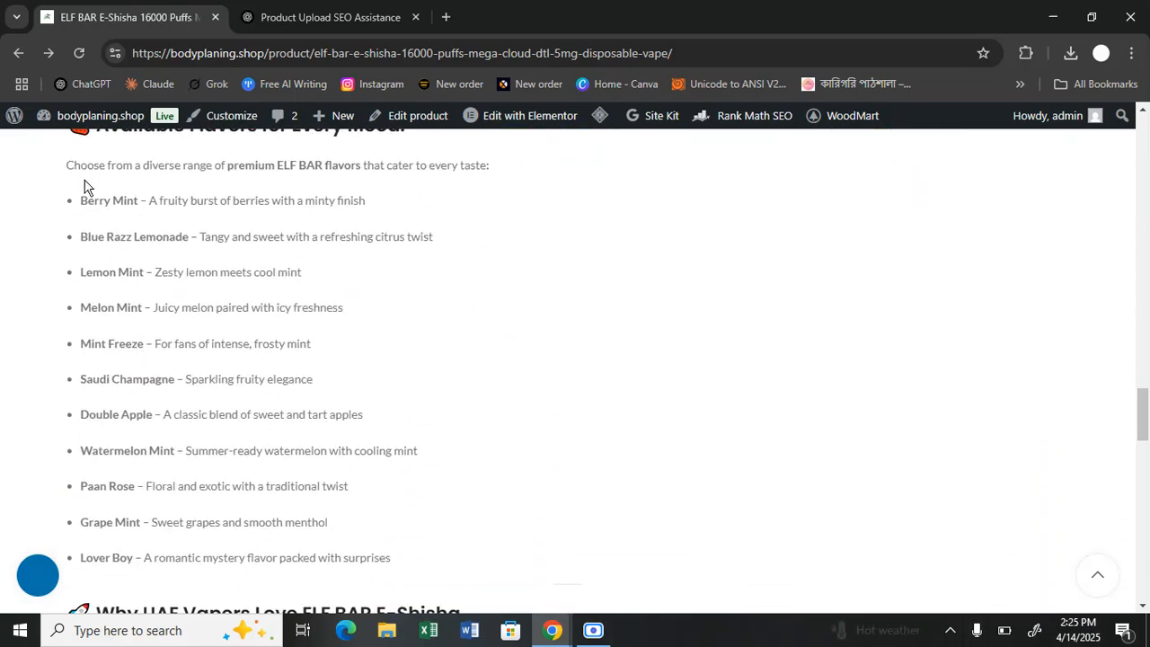
pyautogui.scroll(10, 606, 303)
pyautogui.scroll(7, 615, 317)
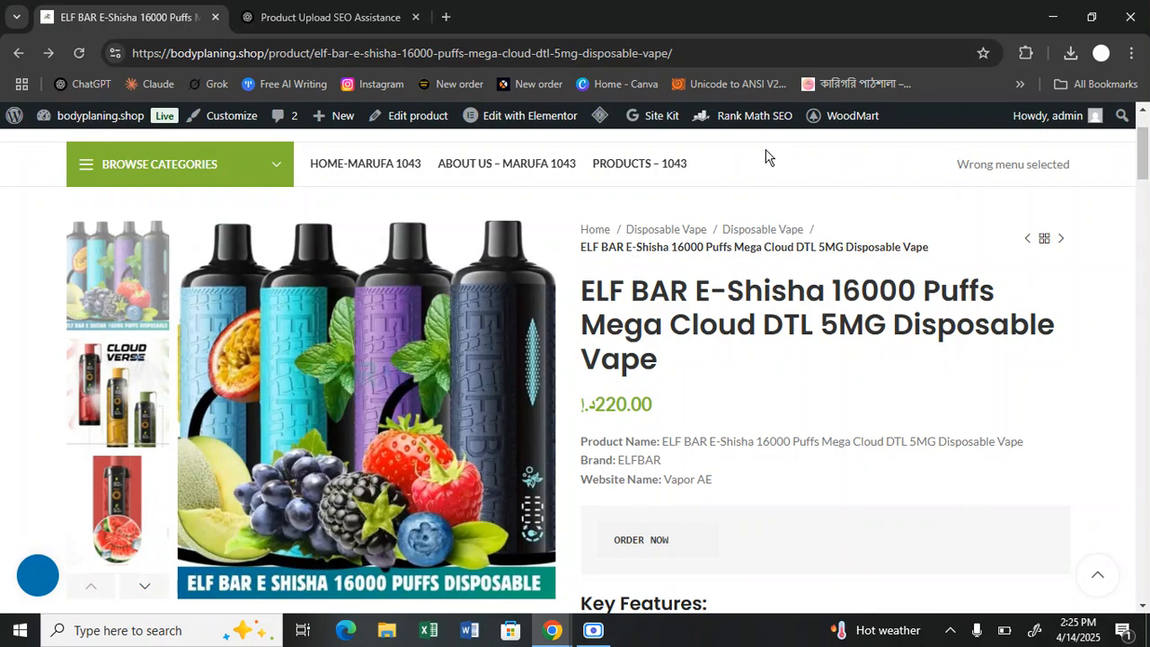
pyautogui.click(594, 630)
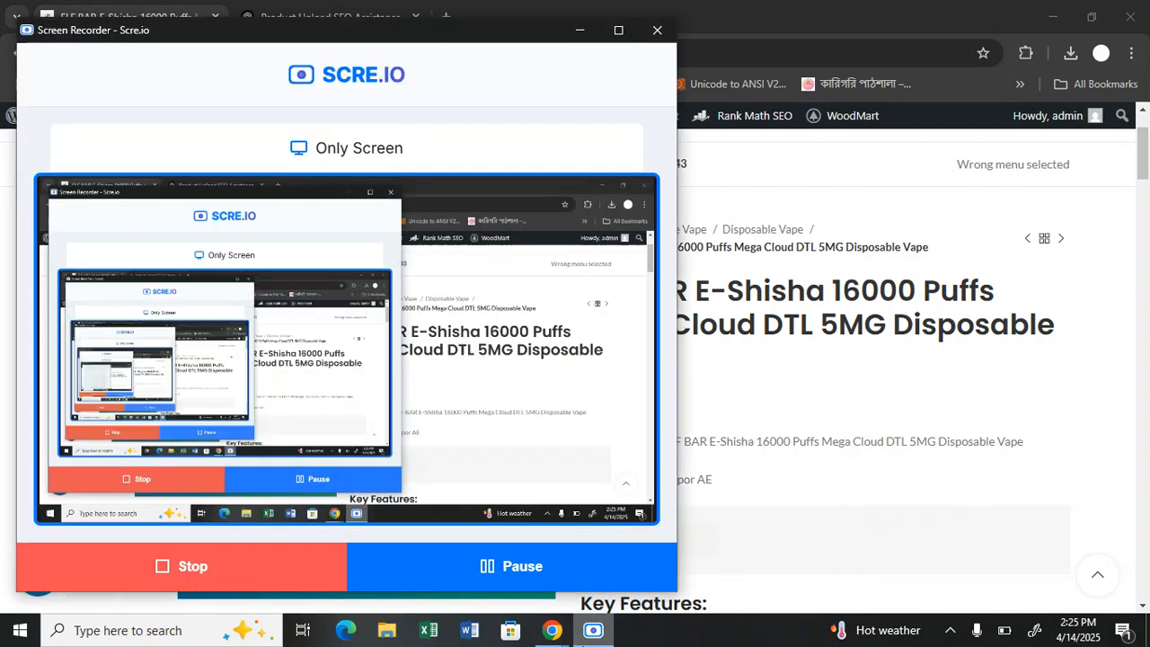